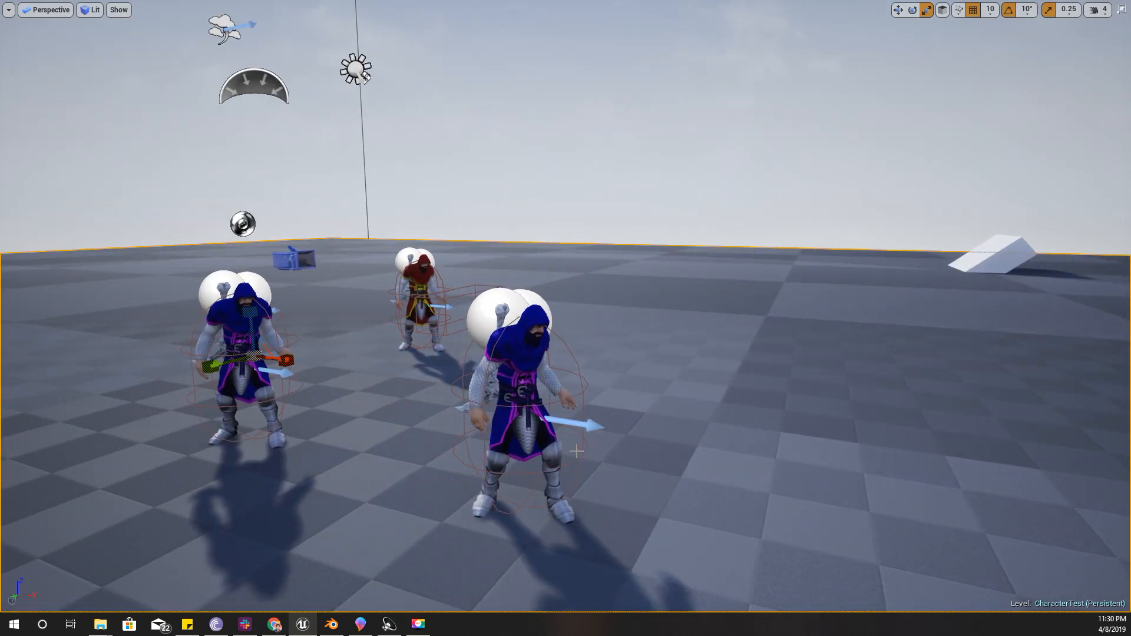
right_drag(741, 457, 589, 457)
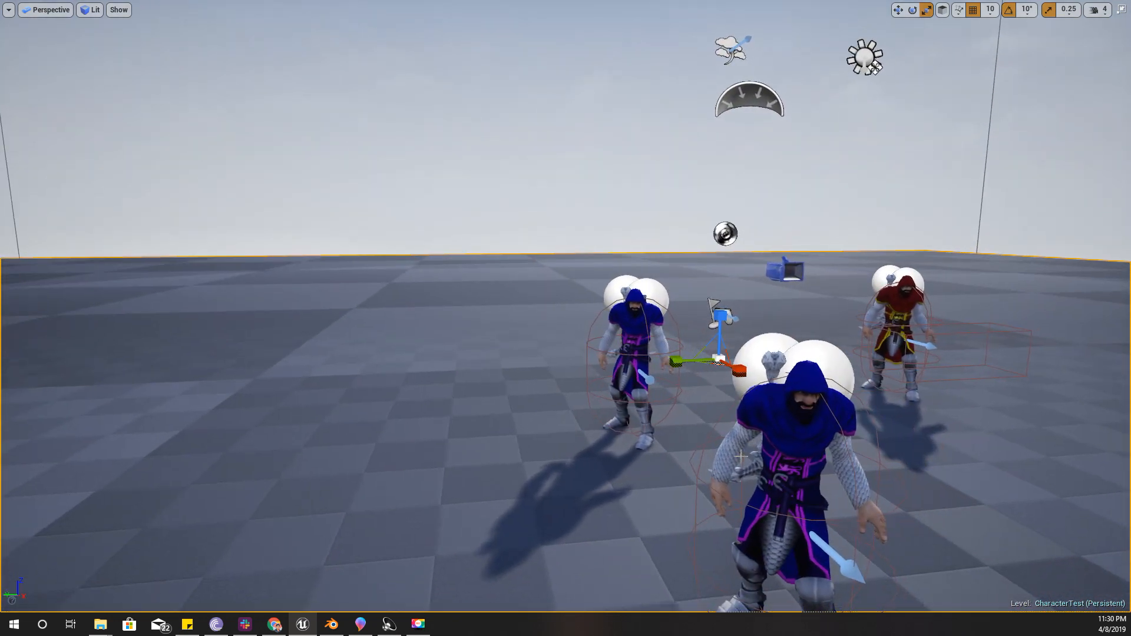
click(322, 630)
click(323, 630)
mouse_move(363, 497)
right_down()
mouse_move(519, 495)
mouse_move(376, 481)
right_up()
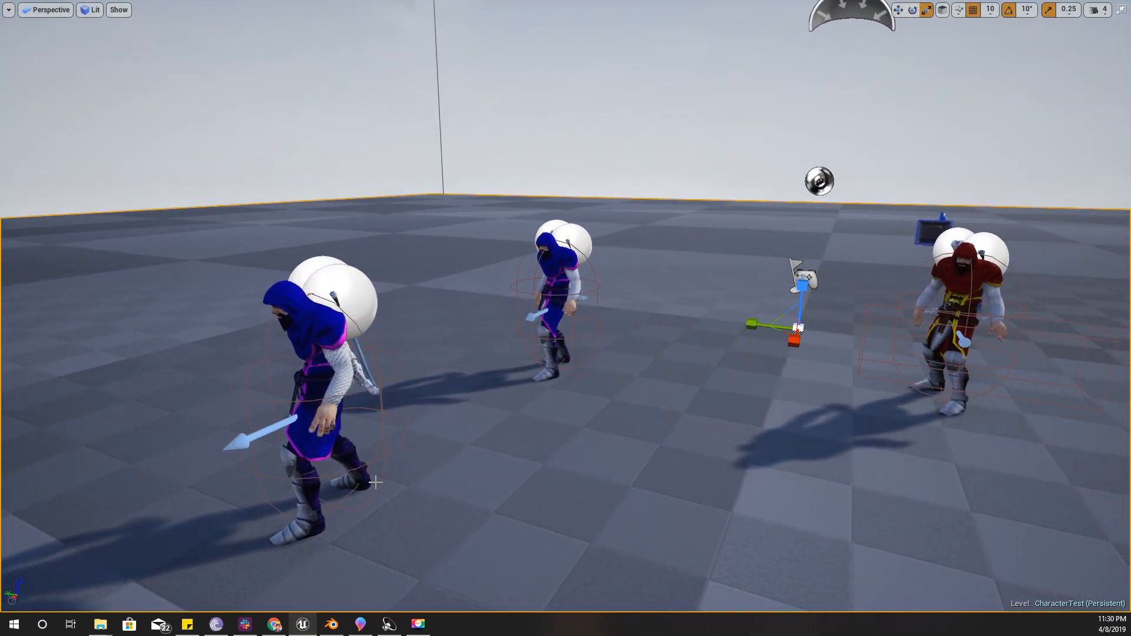
Play-test the level, running the red knight to a blue enemy and attacking it with the sword, and end the session
key(alt+p)
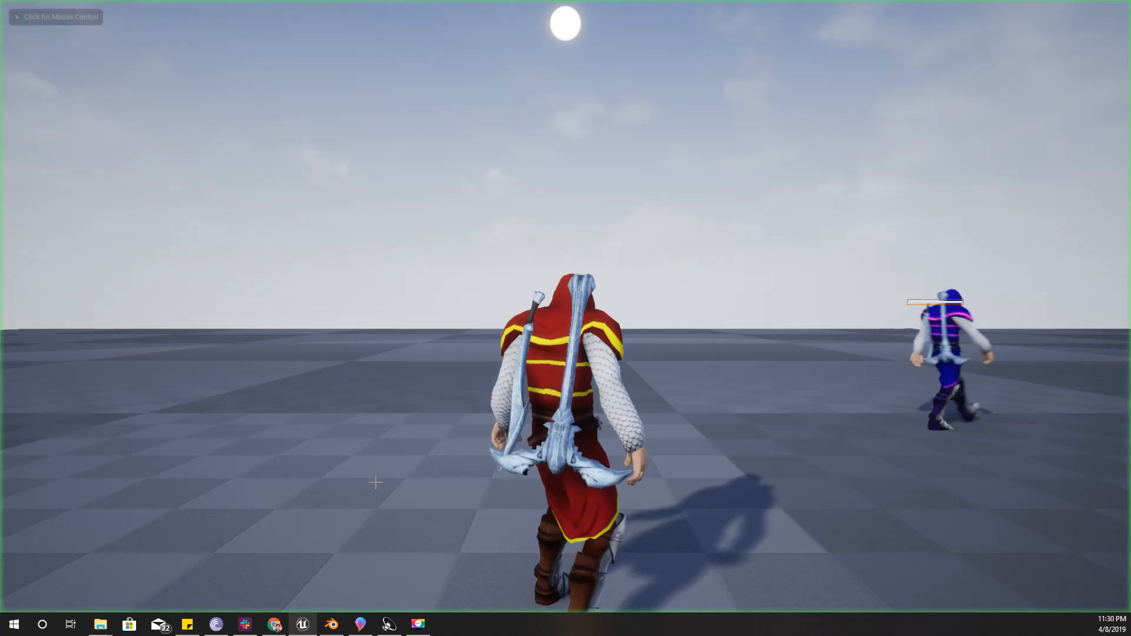
key(w)
key(w)
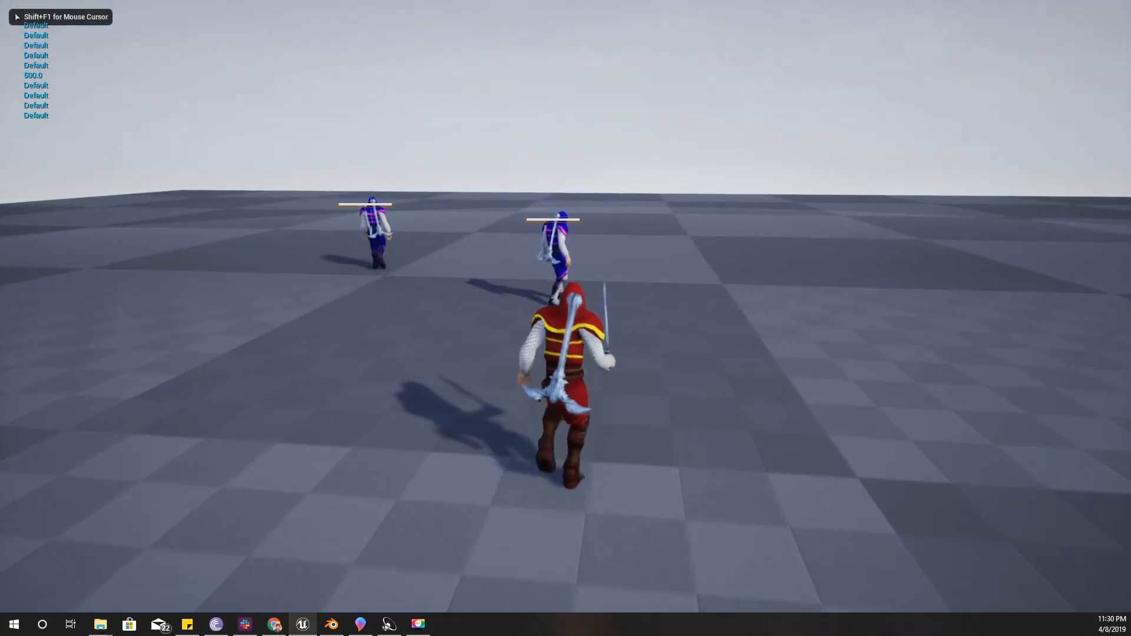
key(w)
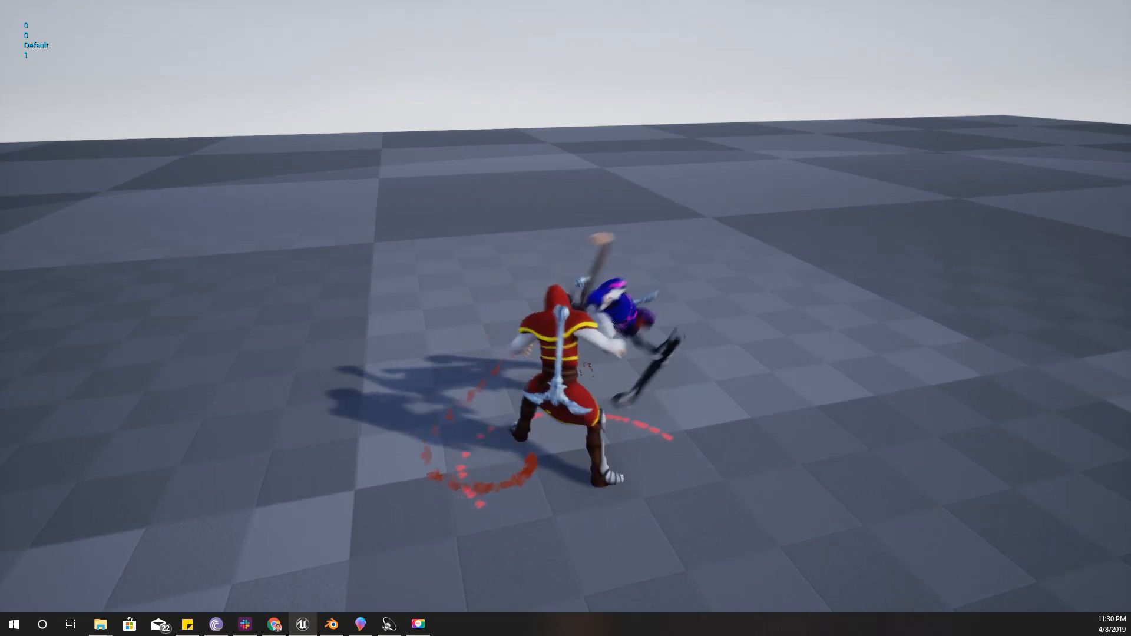
key(Escape)
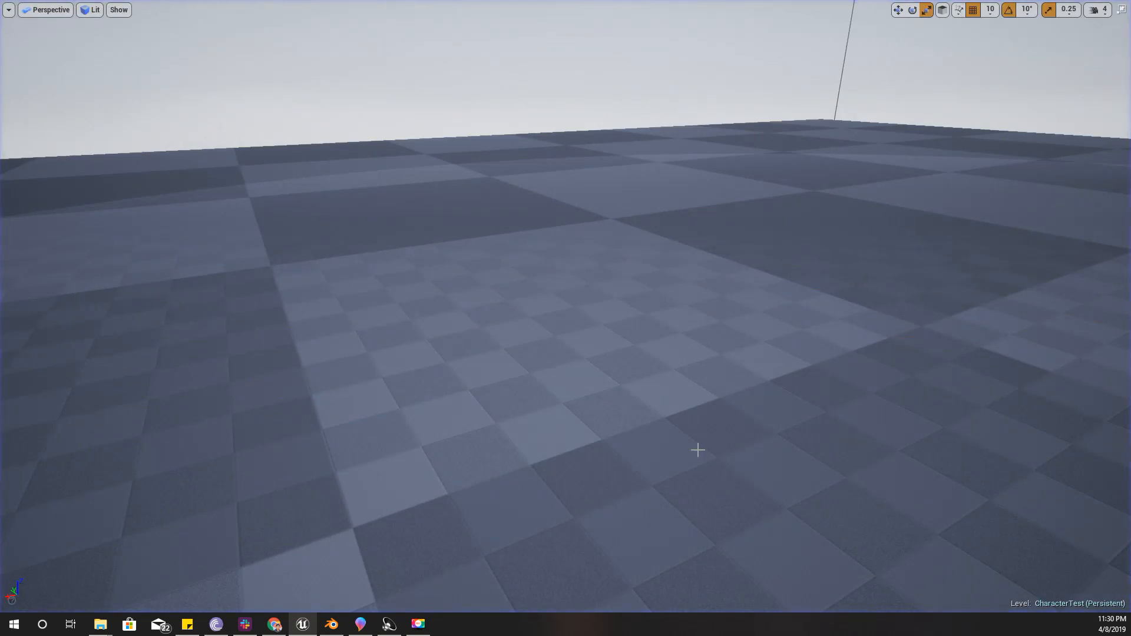
Leave the full-screen viewport and open the physics asset of the Knight_RM skeletal mesh
right_drag(697, 450, 772, 415)
key(F11)
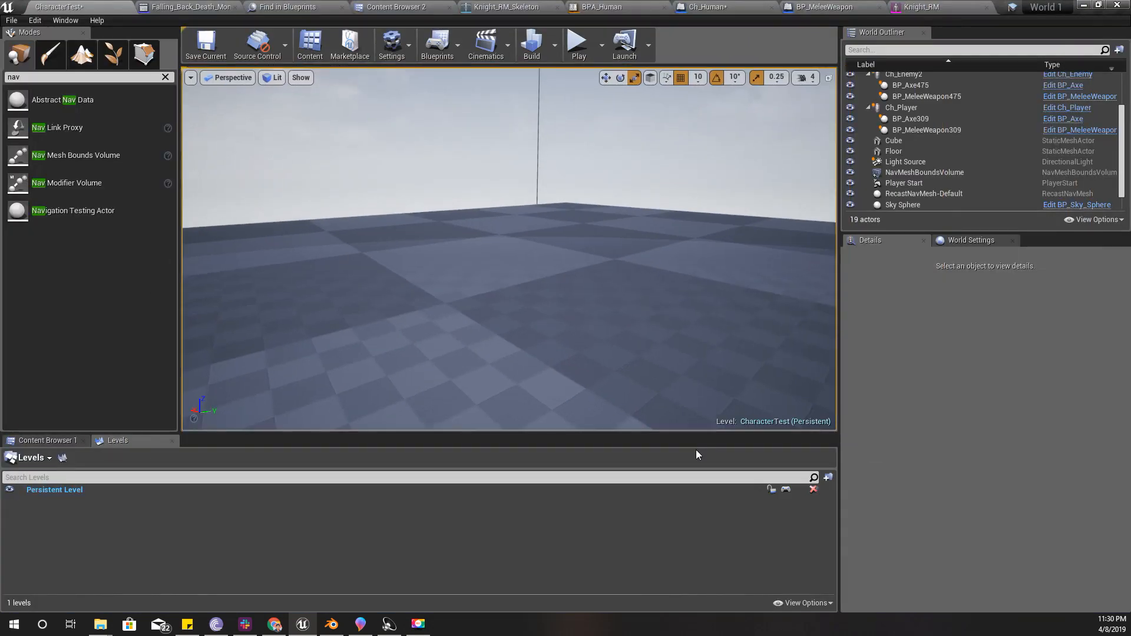
click(908, 5)
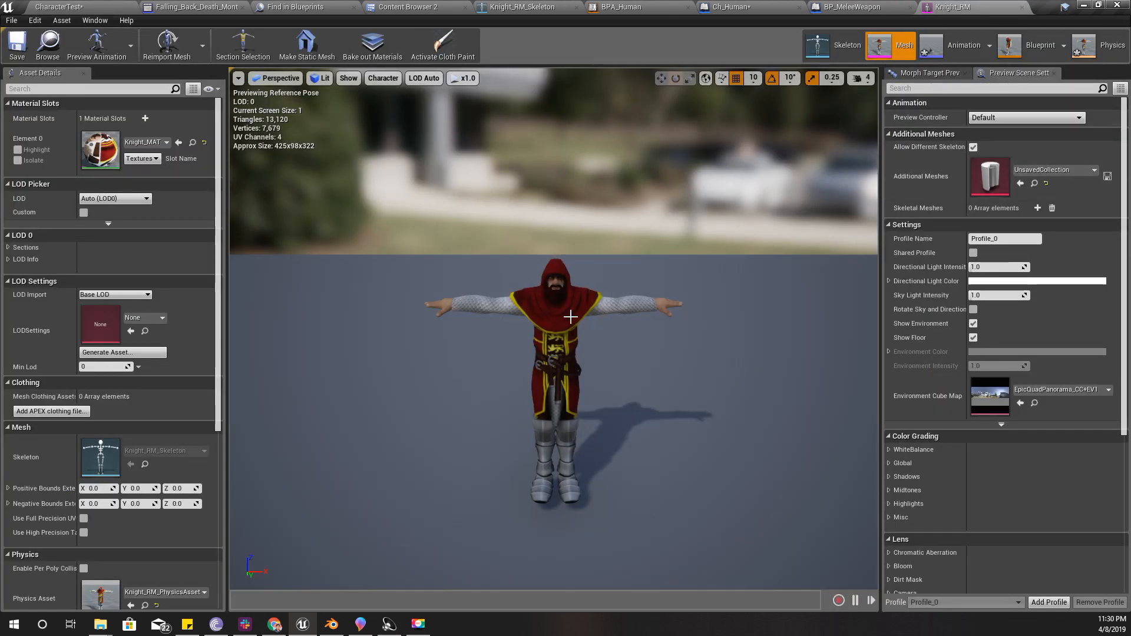
click(1099, 45)
Inspect the LeftArm and RightHand collision bodies to see how they line up with the character's arms
mouse_move(585, 361)
right_down()
mouse_move(531, 361)
mouse_move(507, 347)
mouse_move(566, 371)
mouse_move(518, 365)
mouse_move(612, 366)
mouse_move(553, 359)
mouse_move(529, 370)
mouse_move(594, 357)
right_up()
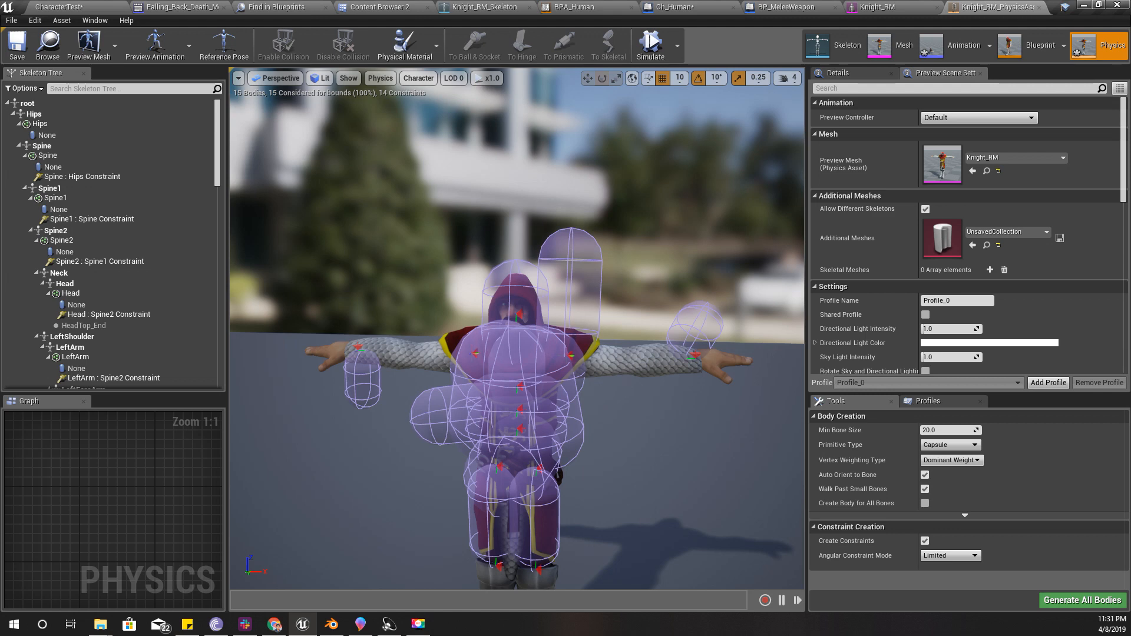
right_drag(594, 356, 605, 184)
click(617, 202)
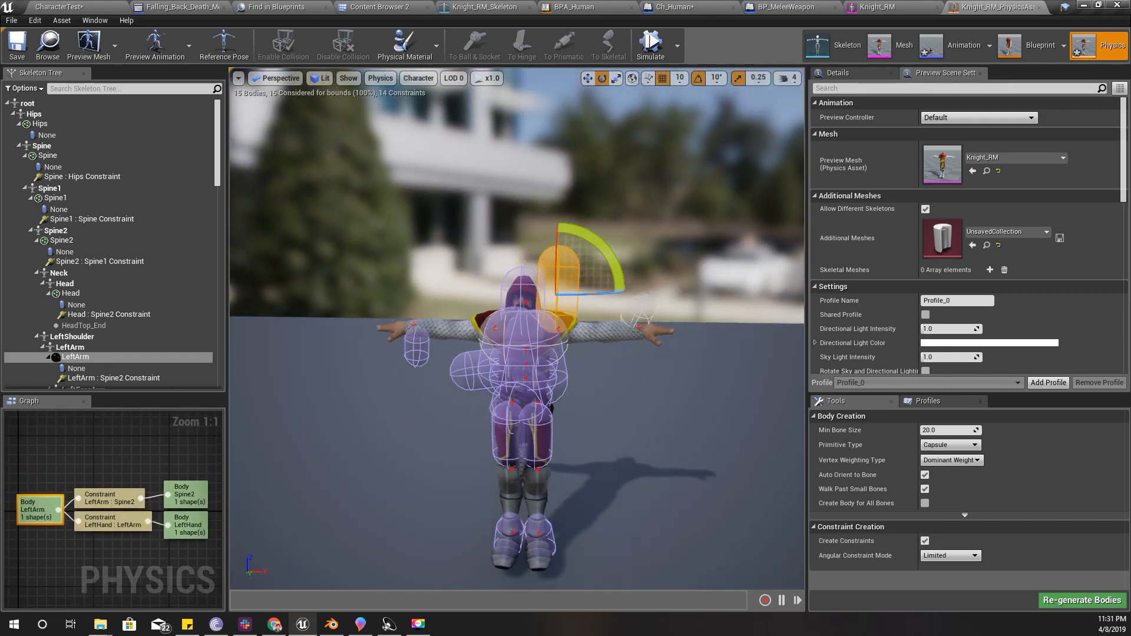
right_drag(589, 272, 589, 272)
right_drag(516, 372, 528, 362)
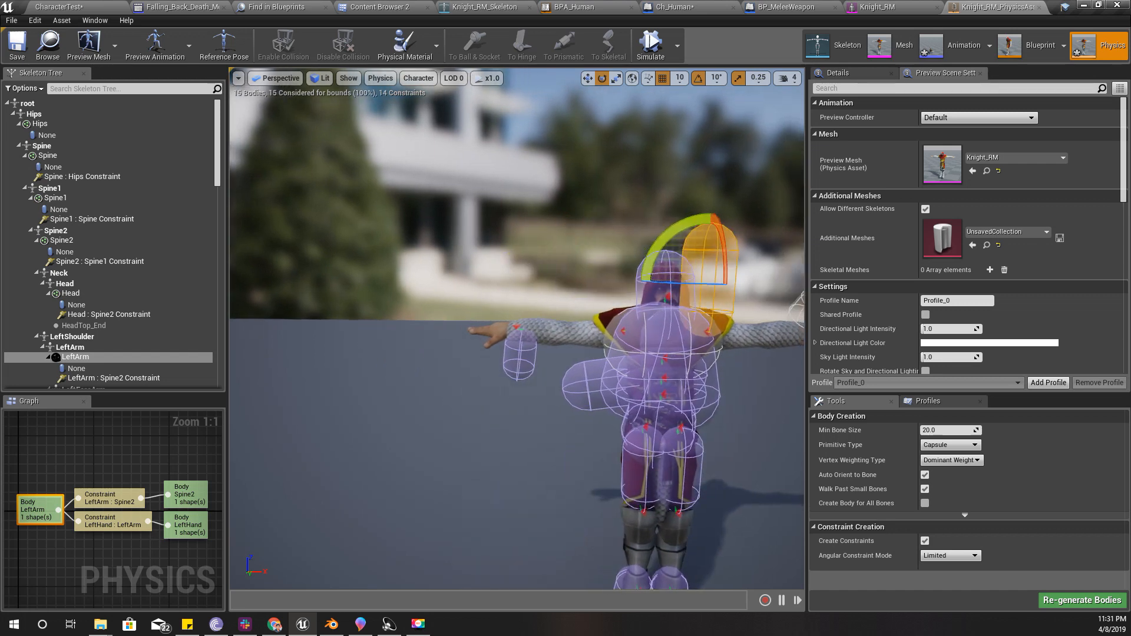
click(528, 358)
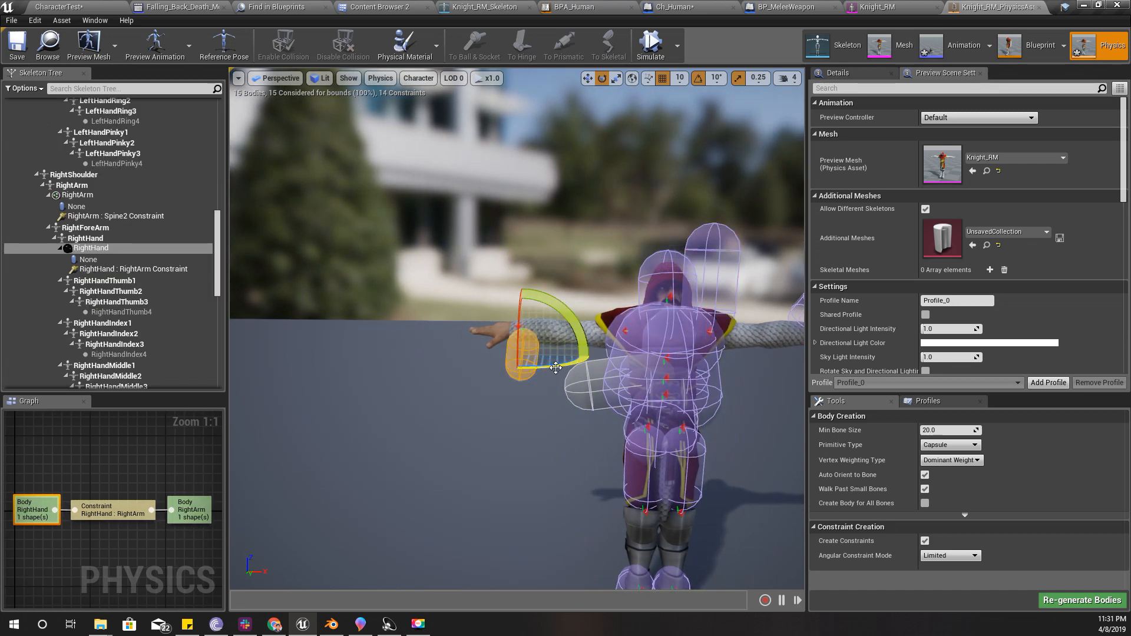
right_drag(561, 388, 535, 377)
Select all bodies in the physics asset and regenerate them
key(ctrl+a)
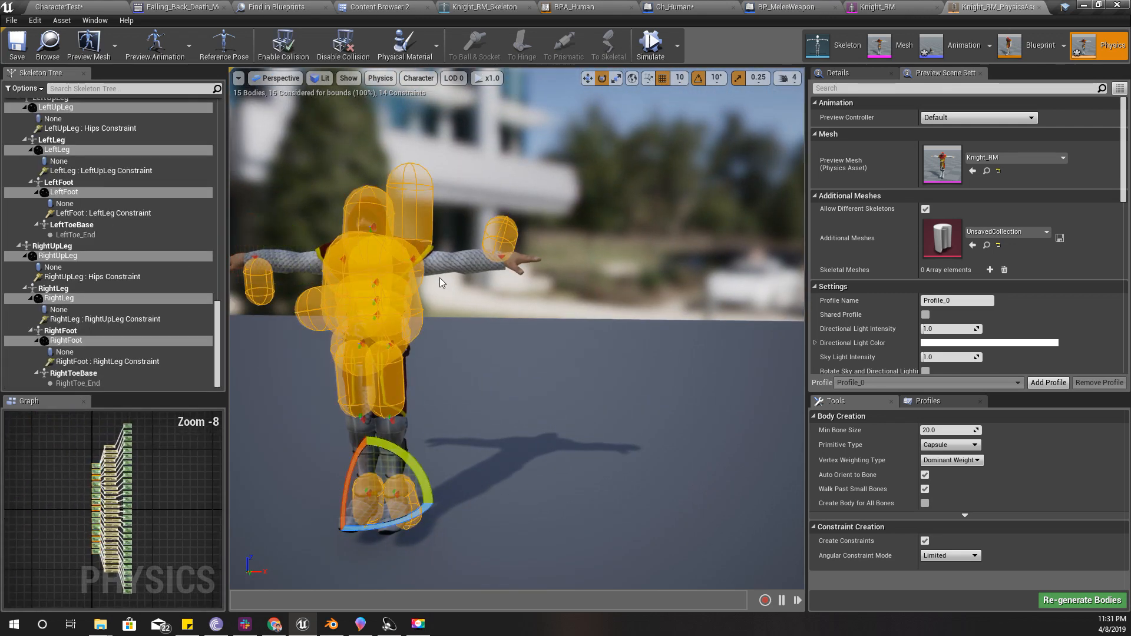
right_drag(440, 277, 464, 283)
key(w)
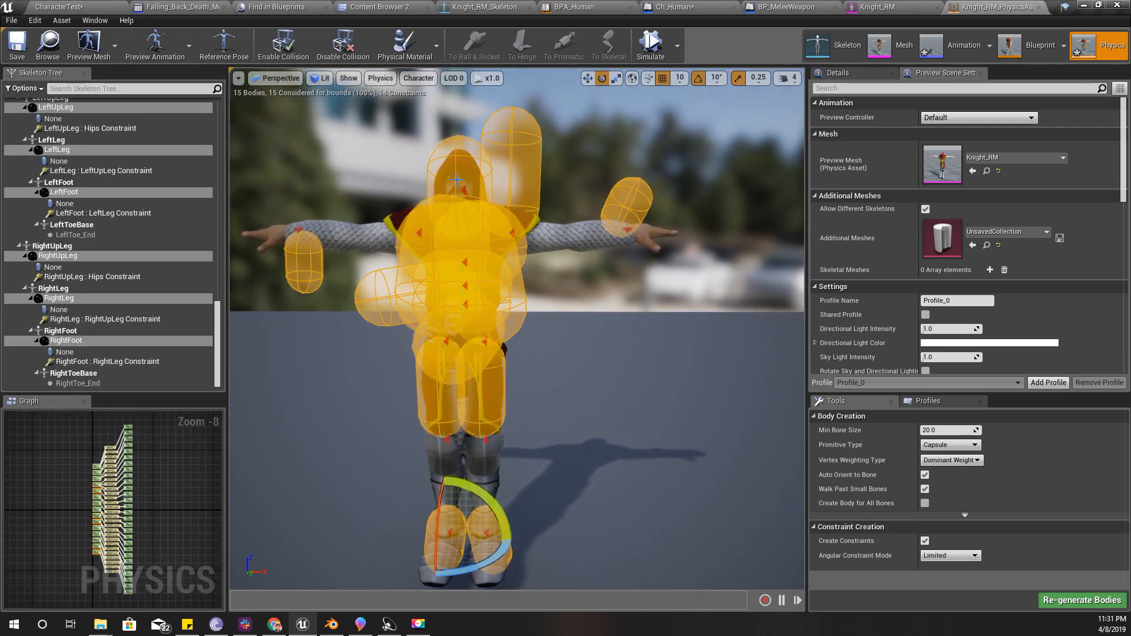
right_click(525, 166)
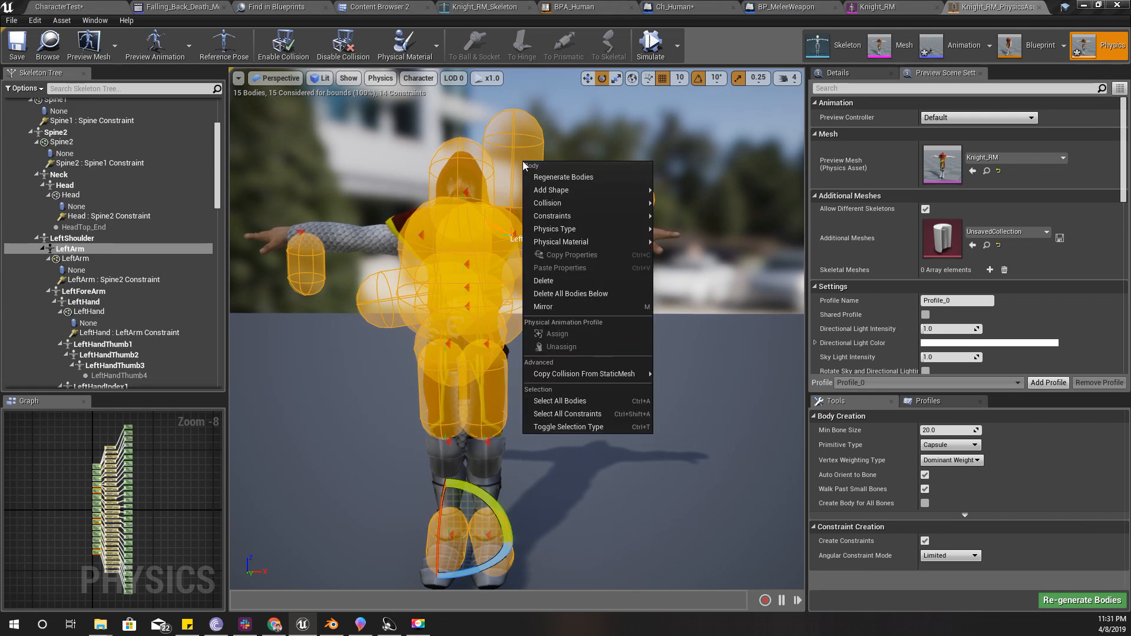
click(574, 177)
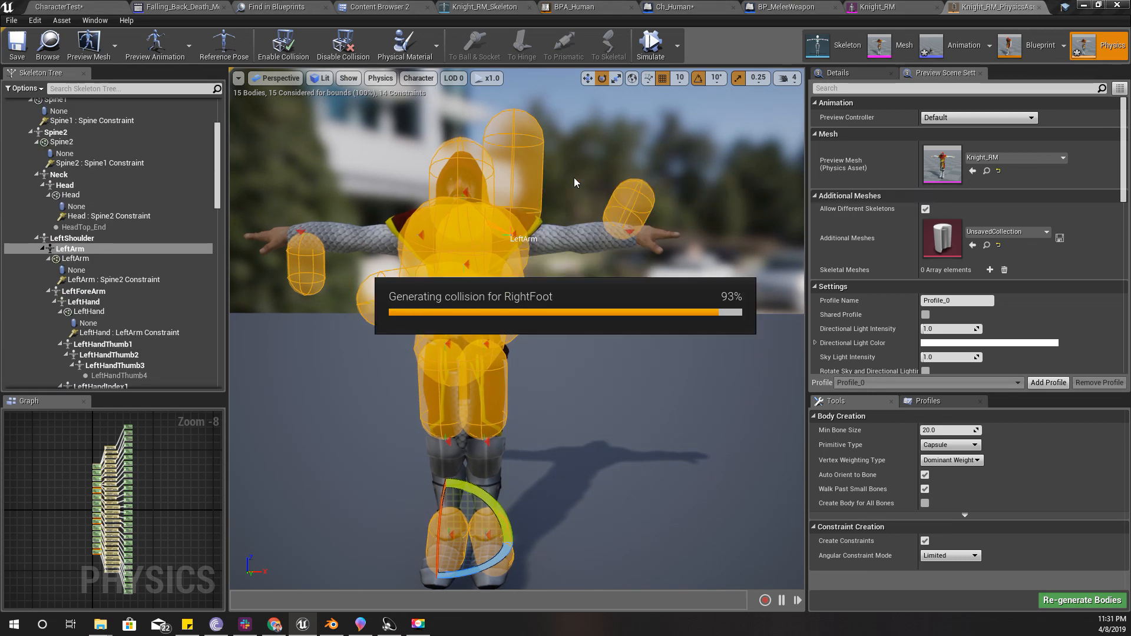
Examine the fit of the regenerated collision bodies down to the legs and feet, and clear the selection
right_drag(532, 293, 527, 353)
key(w)
key(d)
key(s)
key(d)
key(s)
key(d)
key(w)
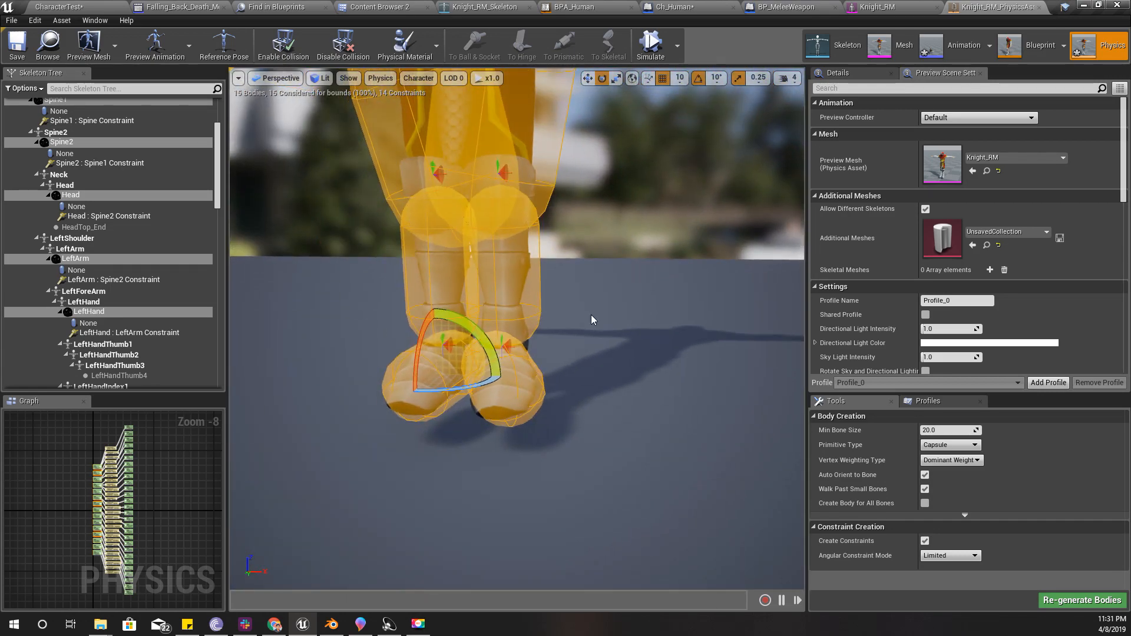
click(598, 335)
Select the LeftFoot and RightFoot bodies together and examine how they cover the boots
click(518, 383)
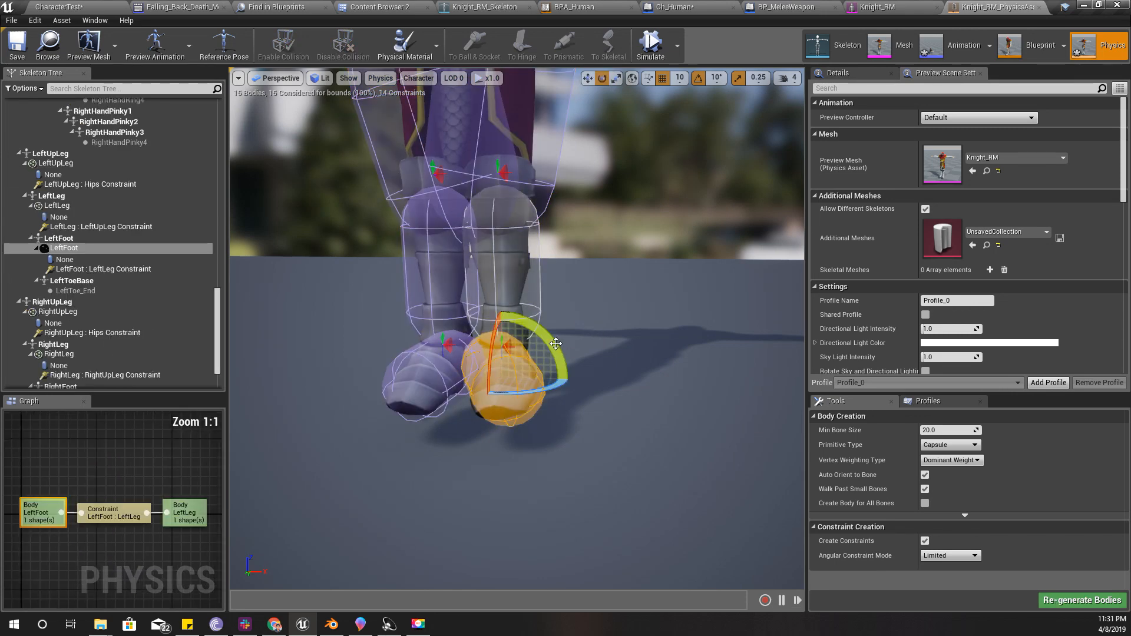
scroll(553, 343, up, 3)
right_drag(553, 343, 558, 400)
middle_drag(558, 338, 565, 277)
right_drag(566, 338, 571, 401)
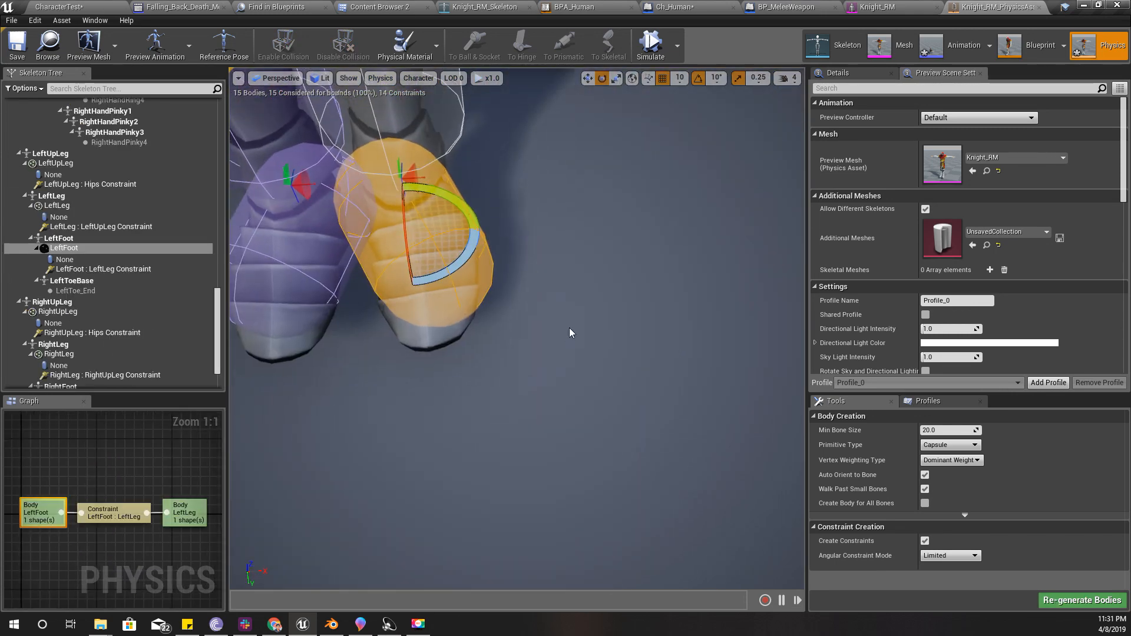
middle_drag(571, 333, 489, 333)
ctrl+click(482, 245)
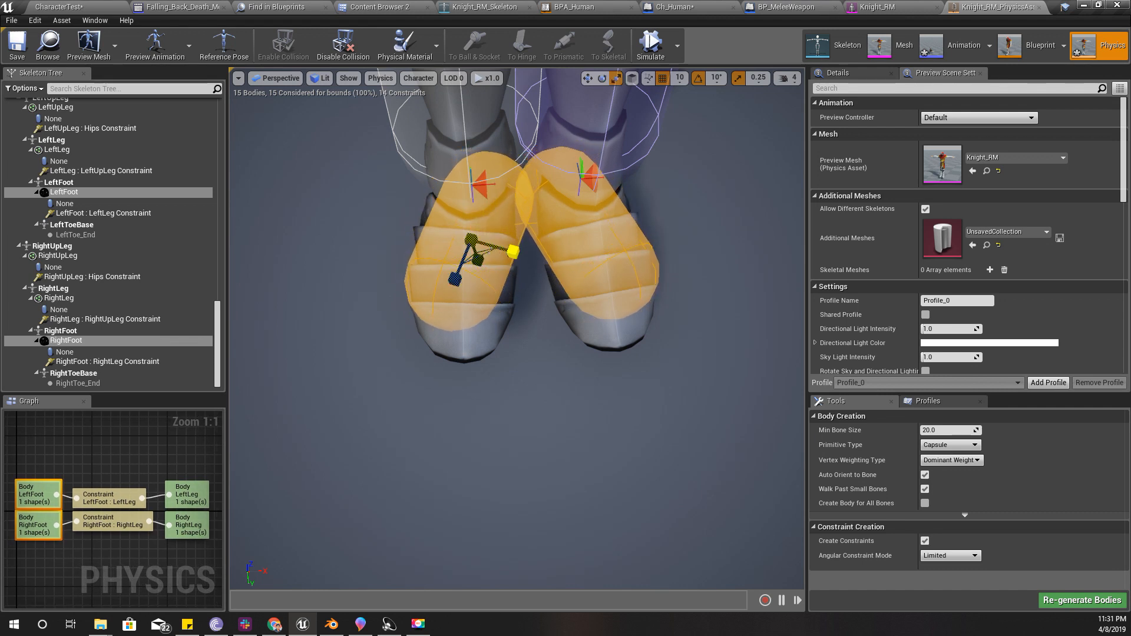
right_drag(513, 252, 514, 188)
middle_drag(513, 251, 513, 318)
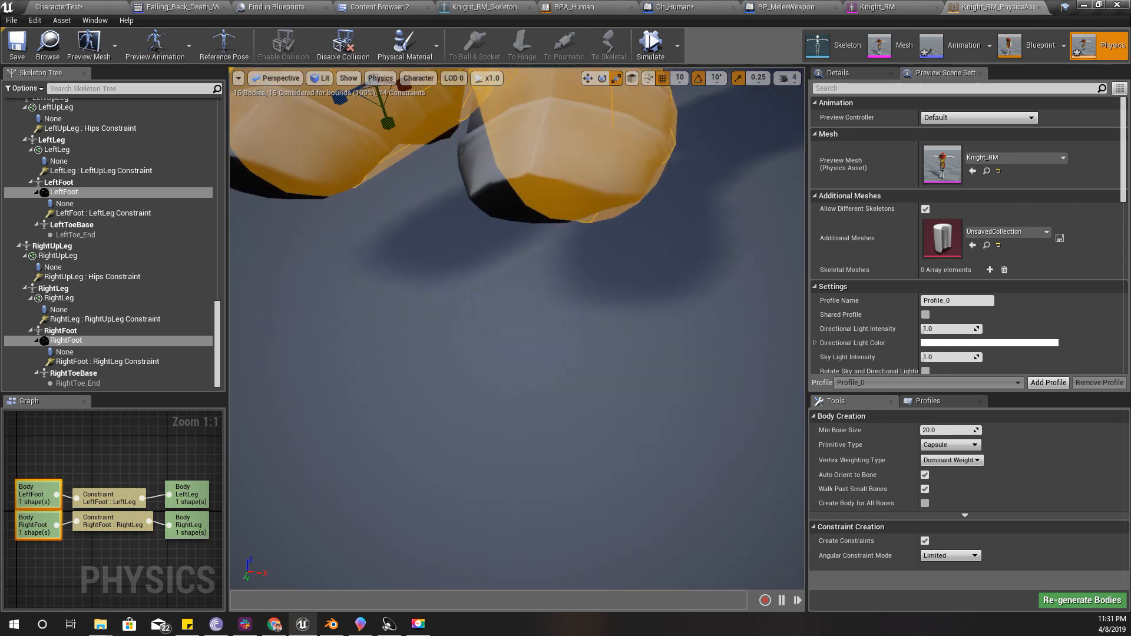
right_drag(706, 333, 706, 270)
right_drag(675, 375, 675, 436)
Rotate the LeftFoot body 20 degrees sideways and adjust its tilt so it follows the left boot
click(598, 283)
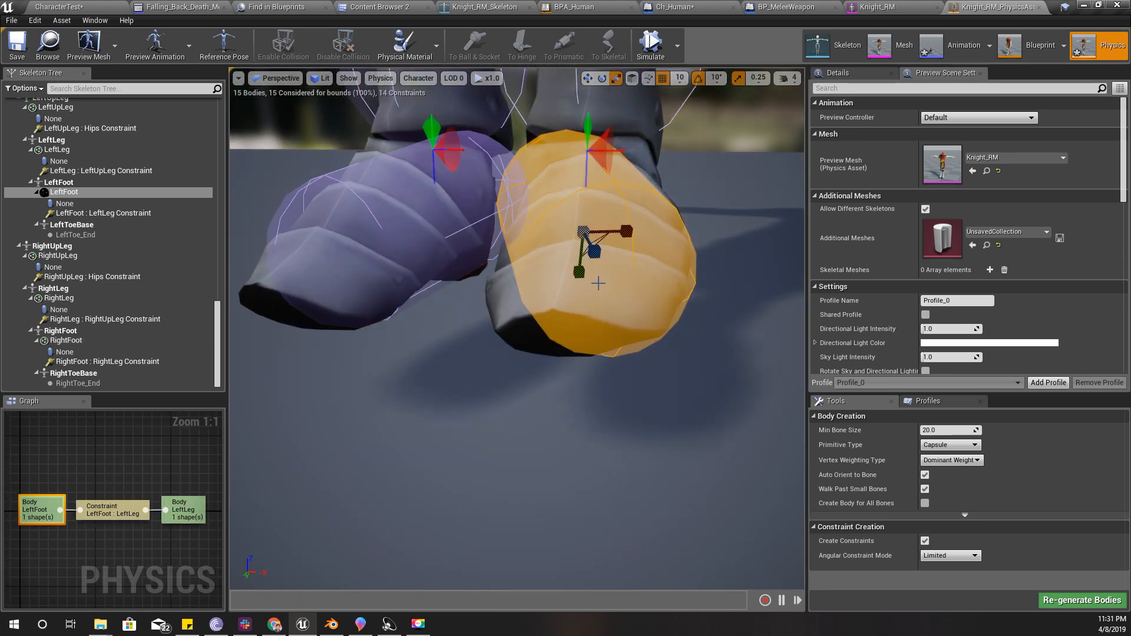
drag(657, 236, 649, 241)
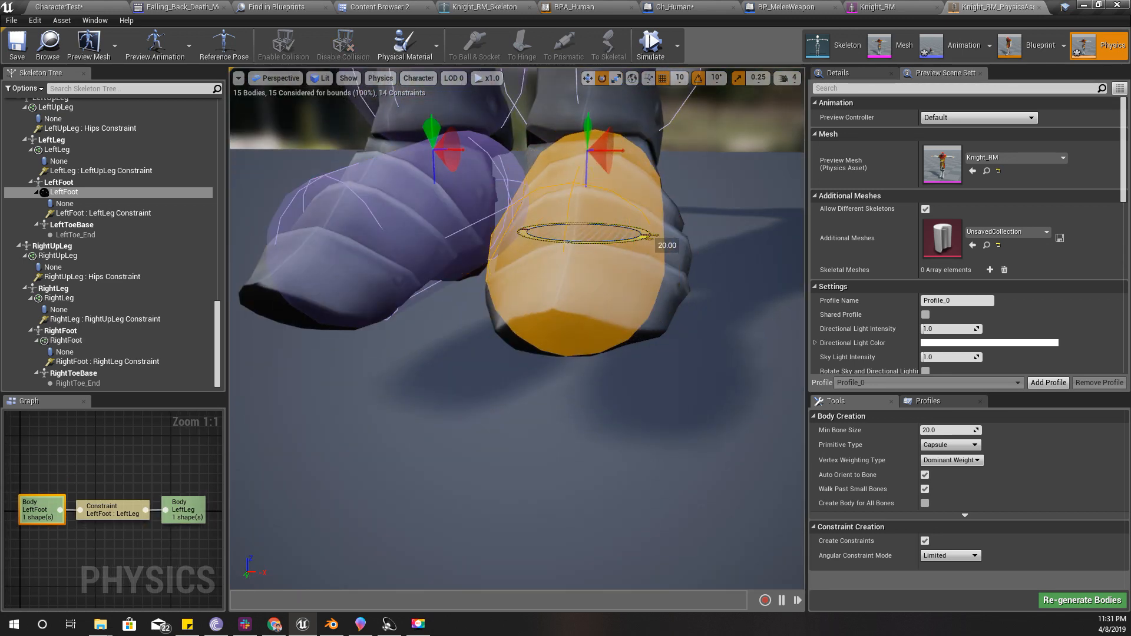
mouse_move(614, 283)
right_down()
mouse_move(613, 247)
mouse_move(613, 330)
mouse_move(589, 306)
mouse_move(590, 271)
mouse_move(589, 318)
mouse_move(590, 283)
mouse_move(631, 299)
mouse_move(631, 277)
right_up()
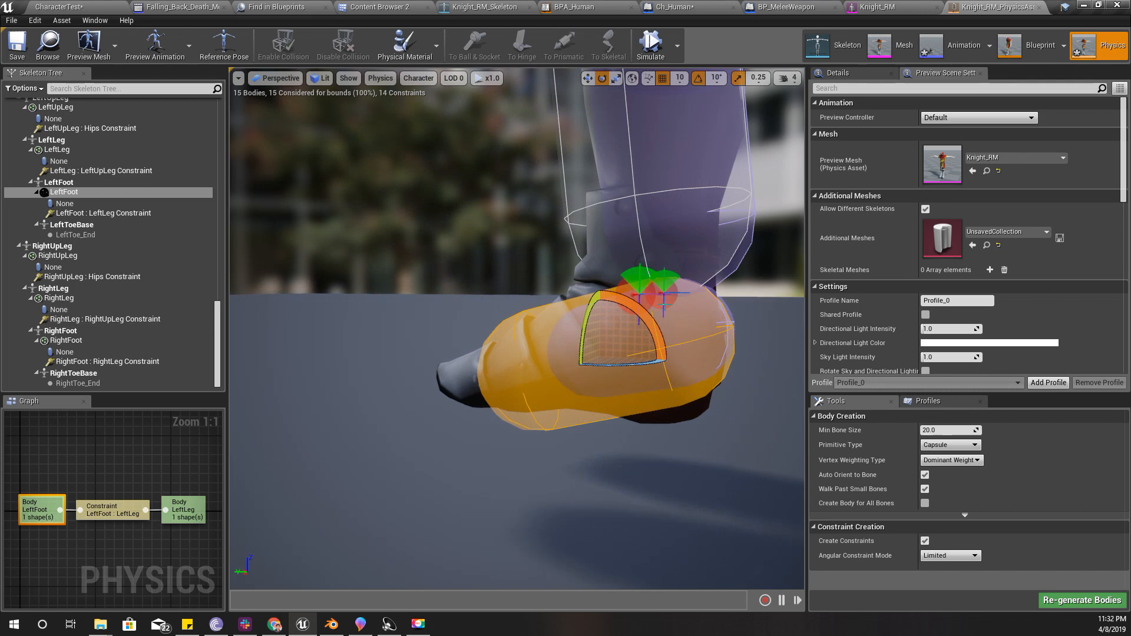
drag(656, 321, 658, 331)
right_drag(648, 352, 631, 295)
scroll(629, 321, up, 3)
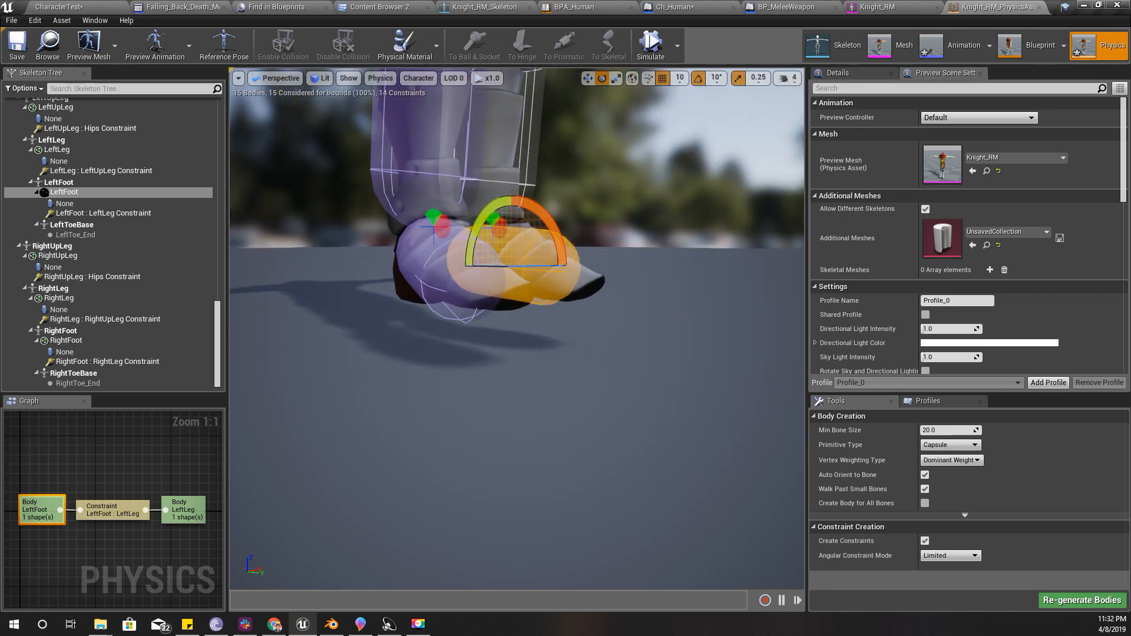
Rotate the RightFoot body about 30 degrees sideways and adjust its tilt so it follows the right boot
click(470, 294)
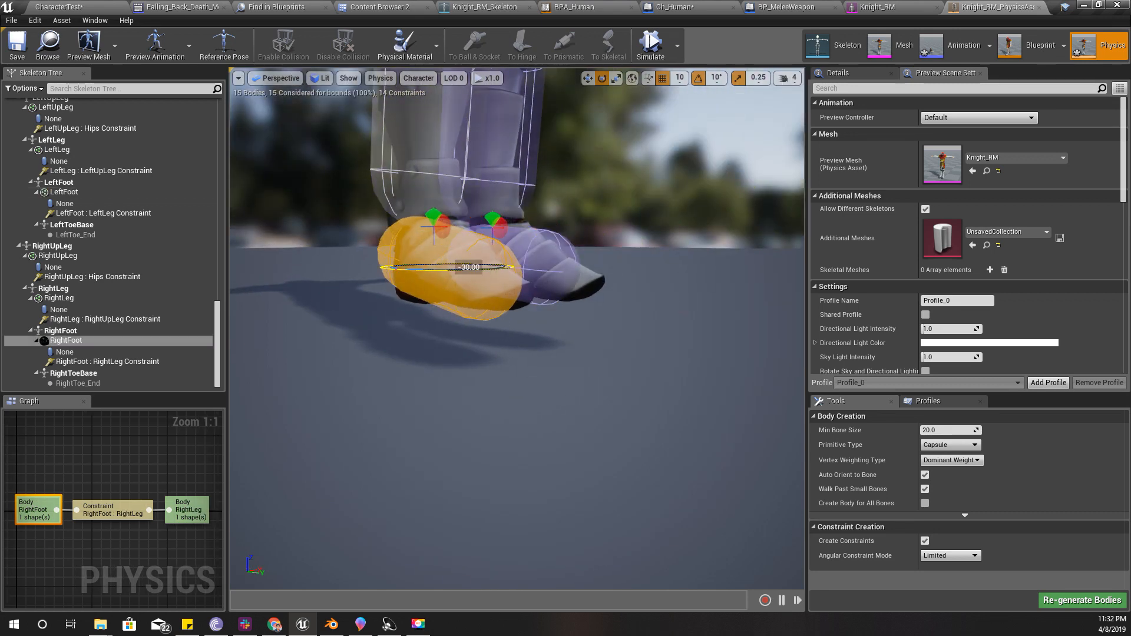
key(f)
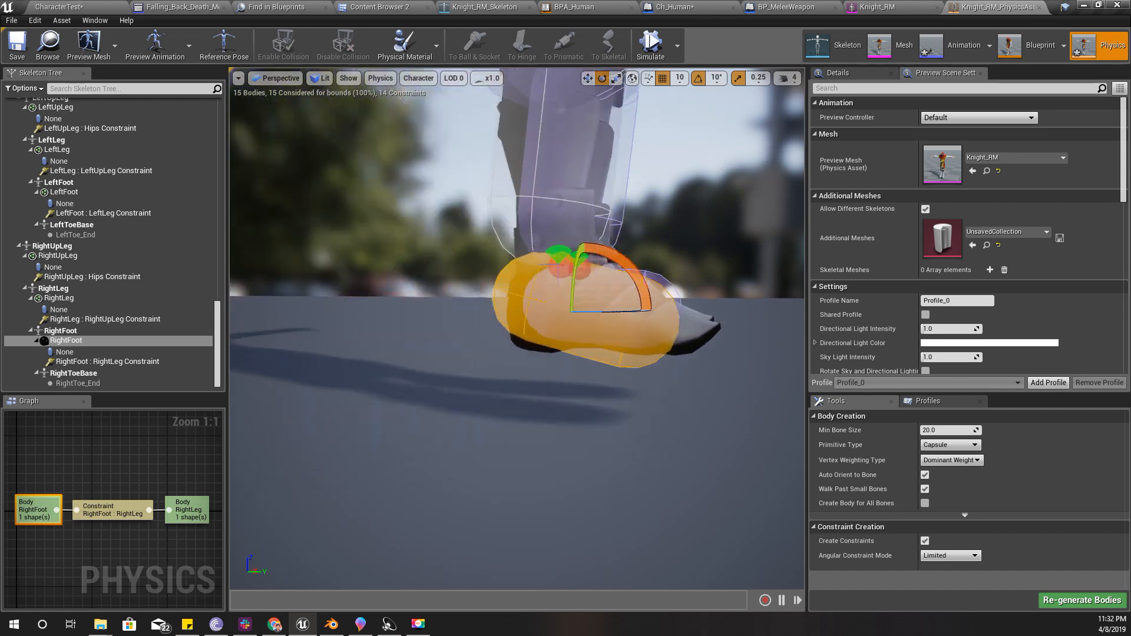
drag(648, 266, 642, 266)
alt+drag(530, 412, 727, 321)
Scale down the thickness of the LeftLeg and RightLeg bodies together to fit the lower legs more closely
click(453, 298)
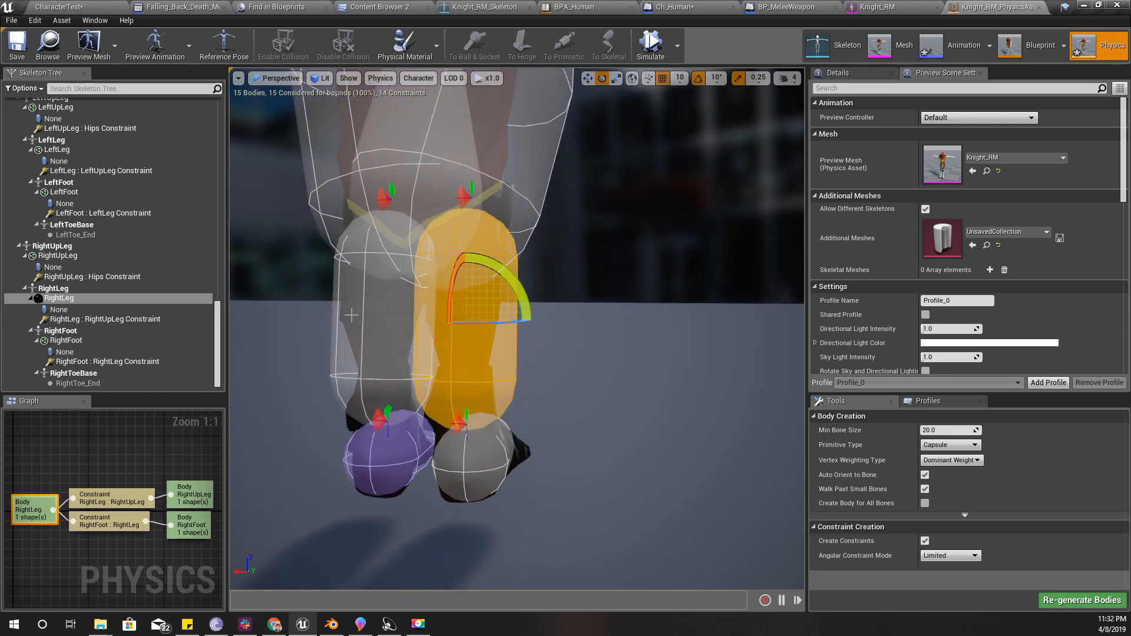
ctrl+click(422, 318)
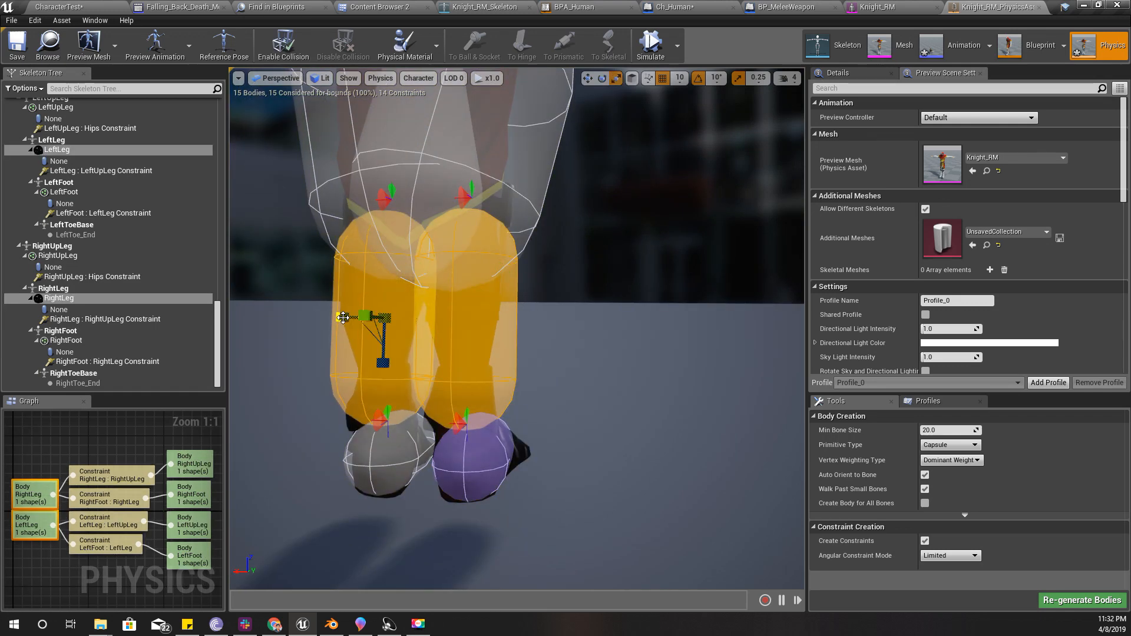
drag(341, 317, 330, 317)
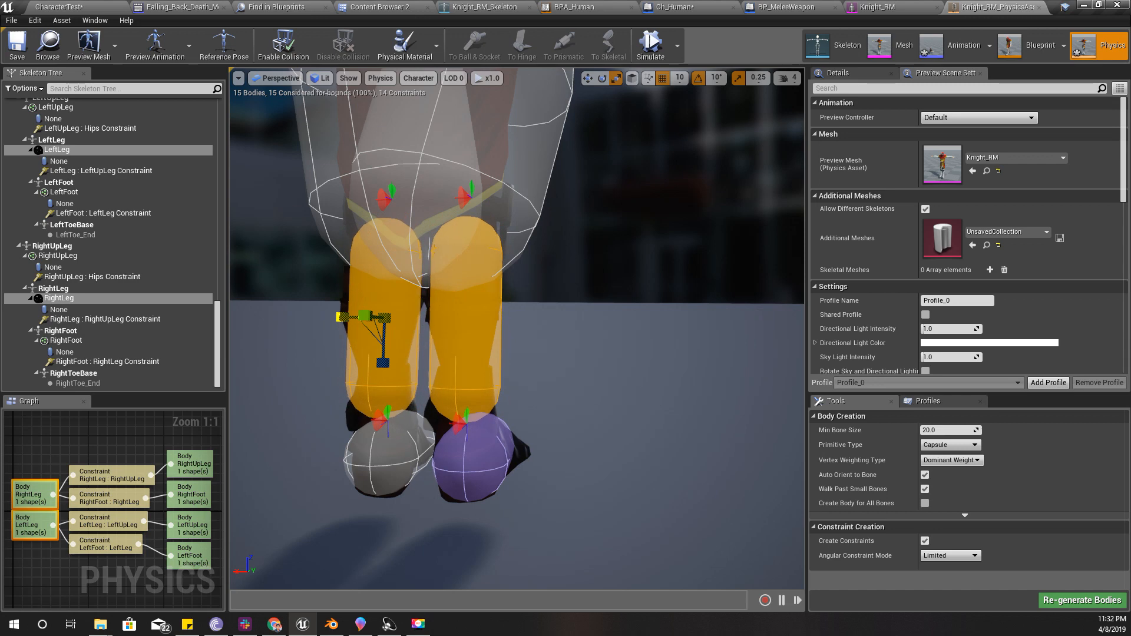
right_drag(534, 342, 534, 341)
scroll(534, 342, up, 5)
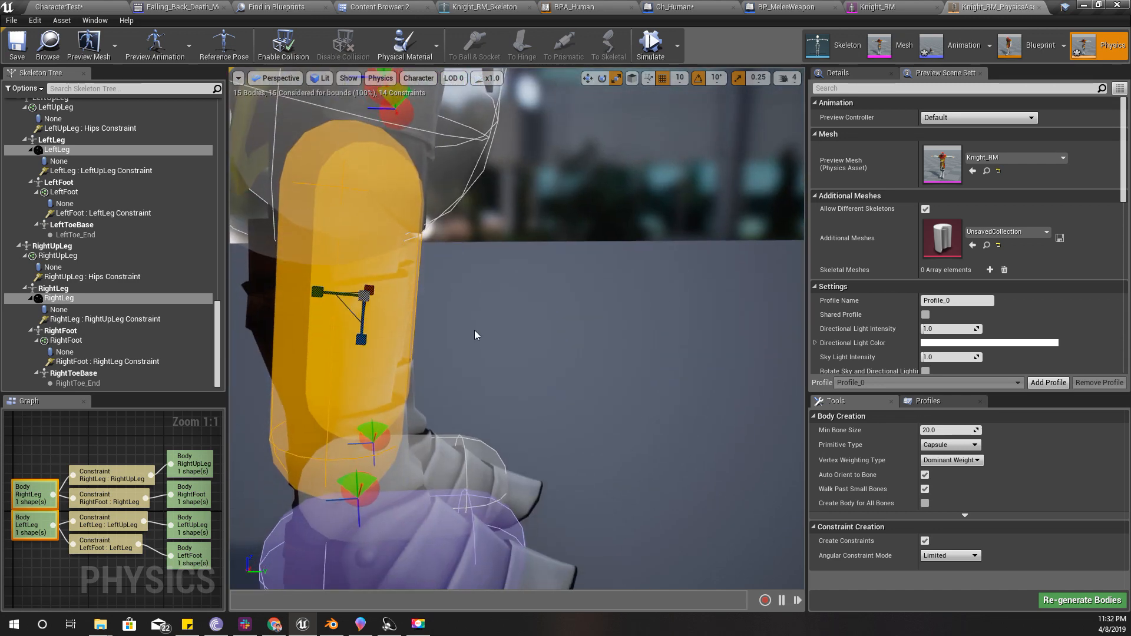
mouse_move(415, 271)
mouse_down()
mouse_move(408, 281)
mouse_move(415, 271)
mouse_up()
scroll(471, 303, down, 5)
Scale down the thickness of the LeftUpLeg and RightUpLeg bodies together to fit the thighs more closely
alt+drag(496, 312, 295, 312)
scroll(496, 312, up, 4)
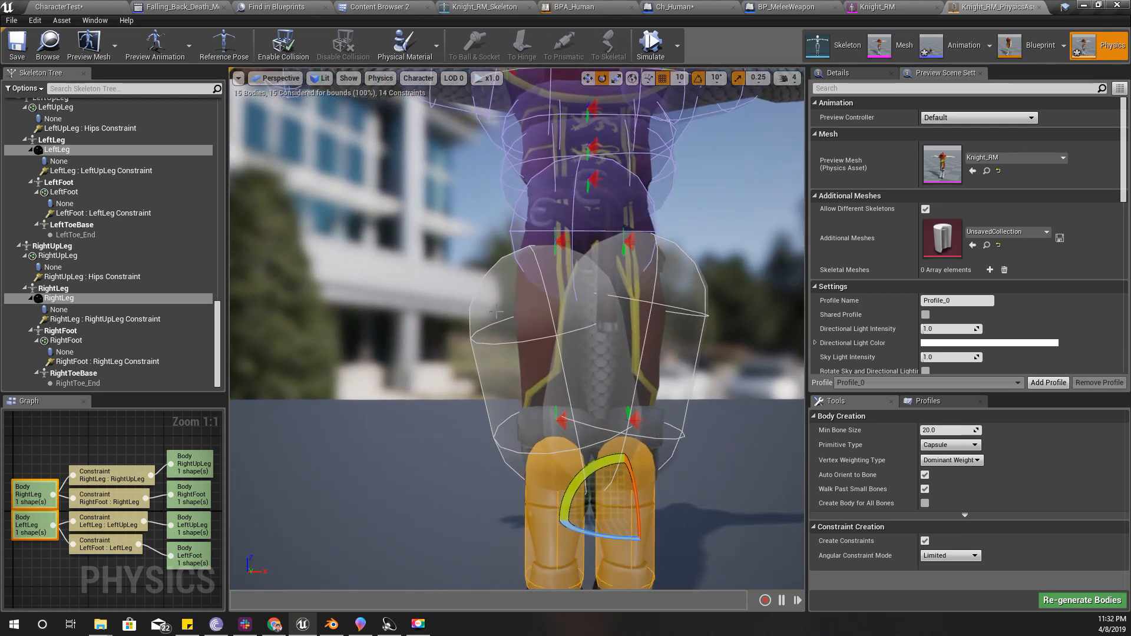
click(553, 332)
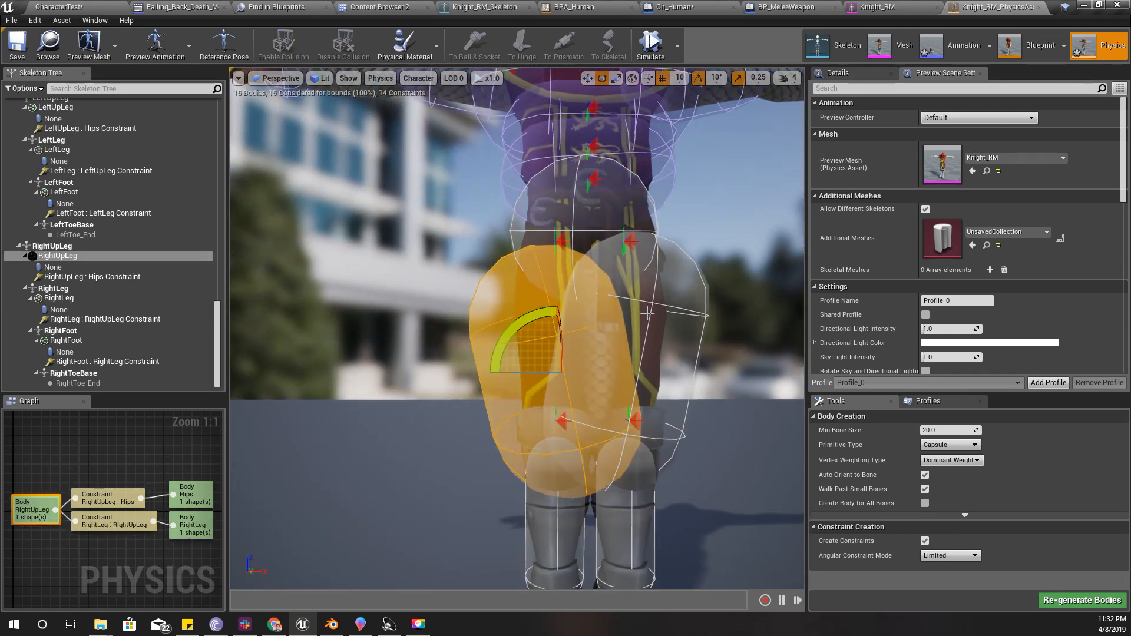
ctrl+click(662, 324)
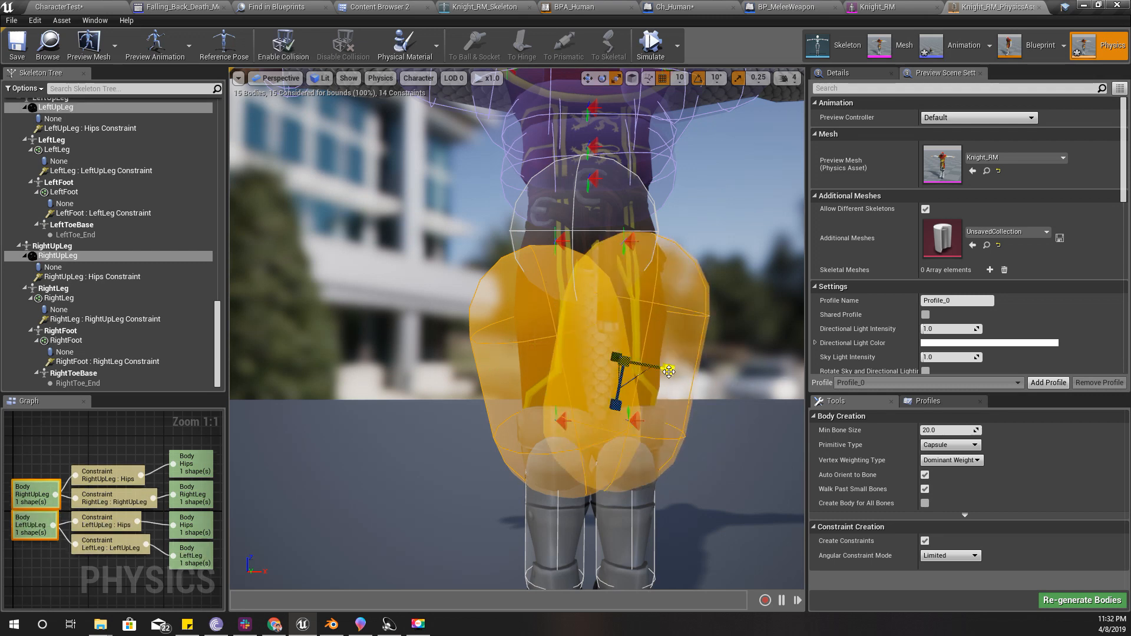
drag(669, 370, 659, 371)
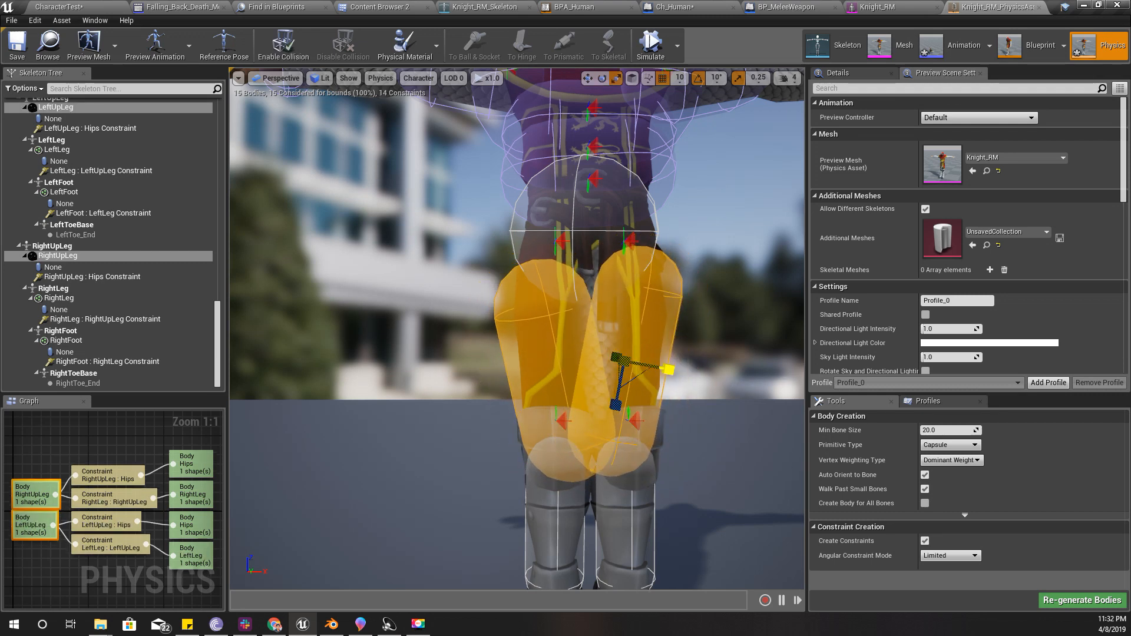
Raise the RightUpLeg body over the right thigh and rotate it 10 degrees sideways so it stands upright
click(554, 351)
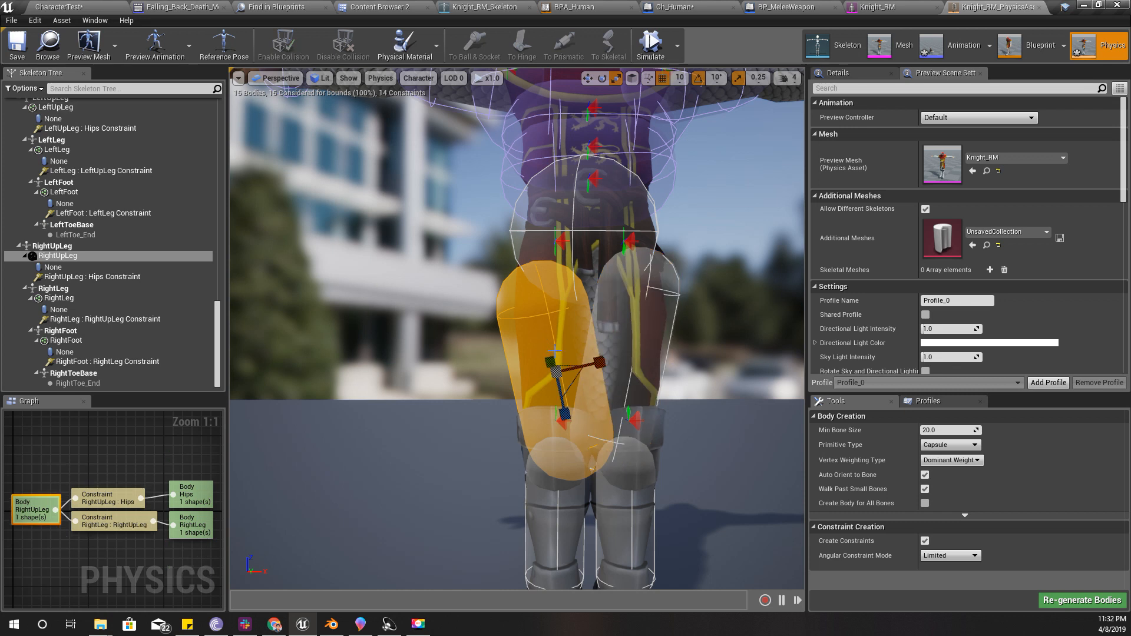
drag(559, 365, 552, 328)
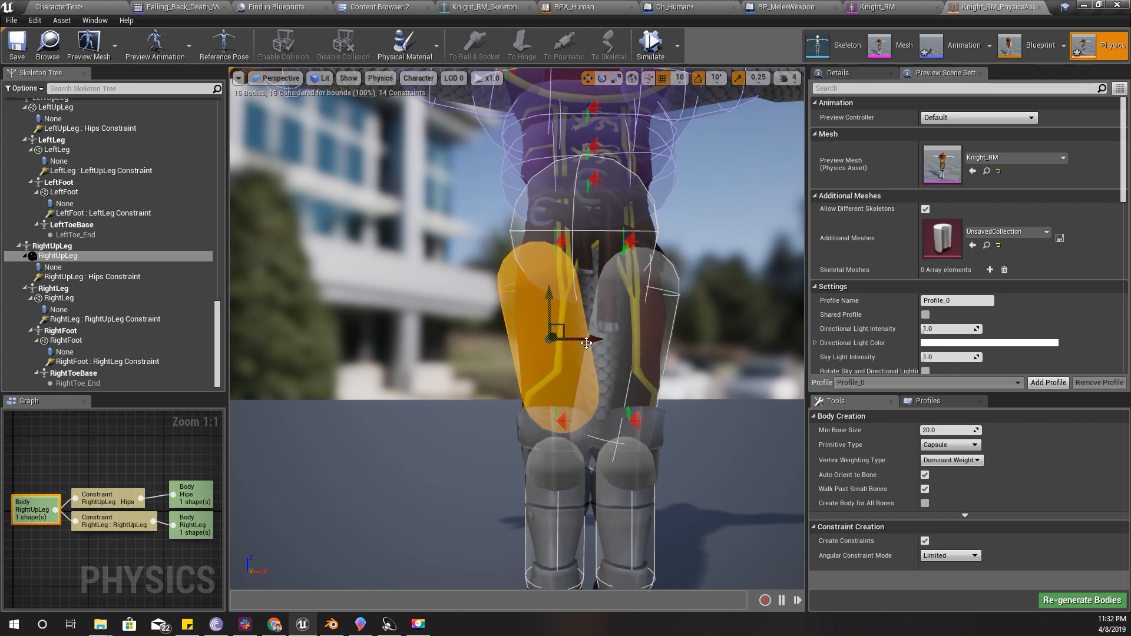
drag(515, 382, 616, 365)
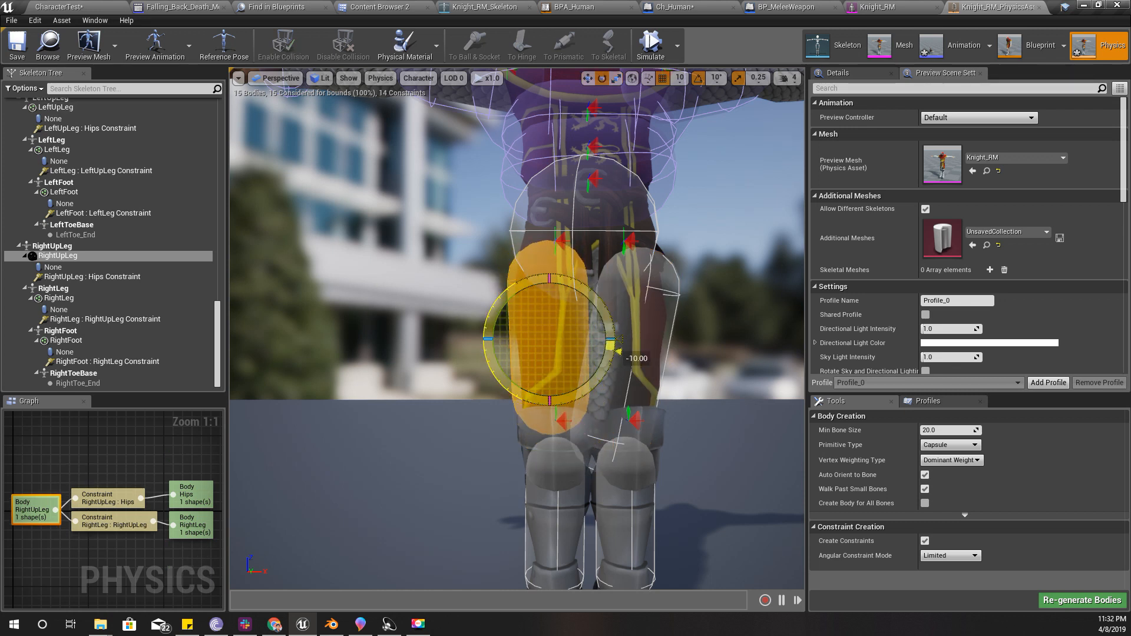
Rotate the LeftUpLeg body 20 degrees sideways and reposition it over the left thigh
click(670, 336)
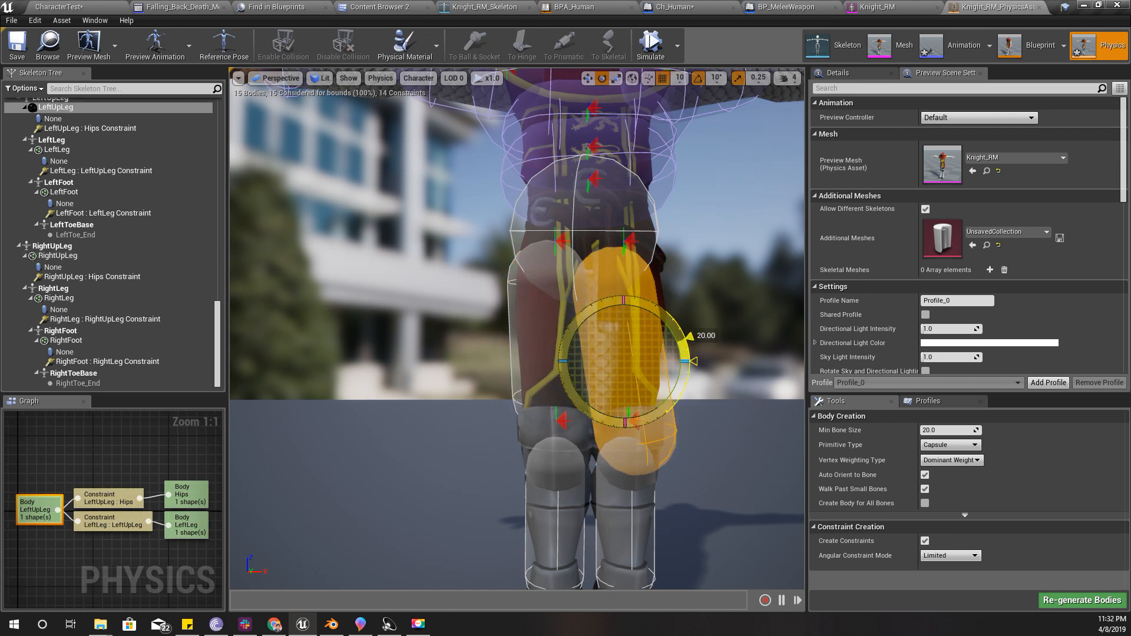
key(w)
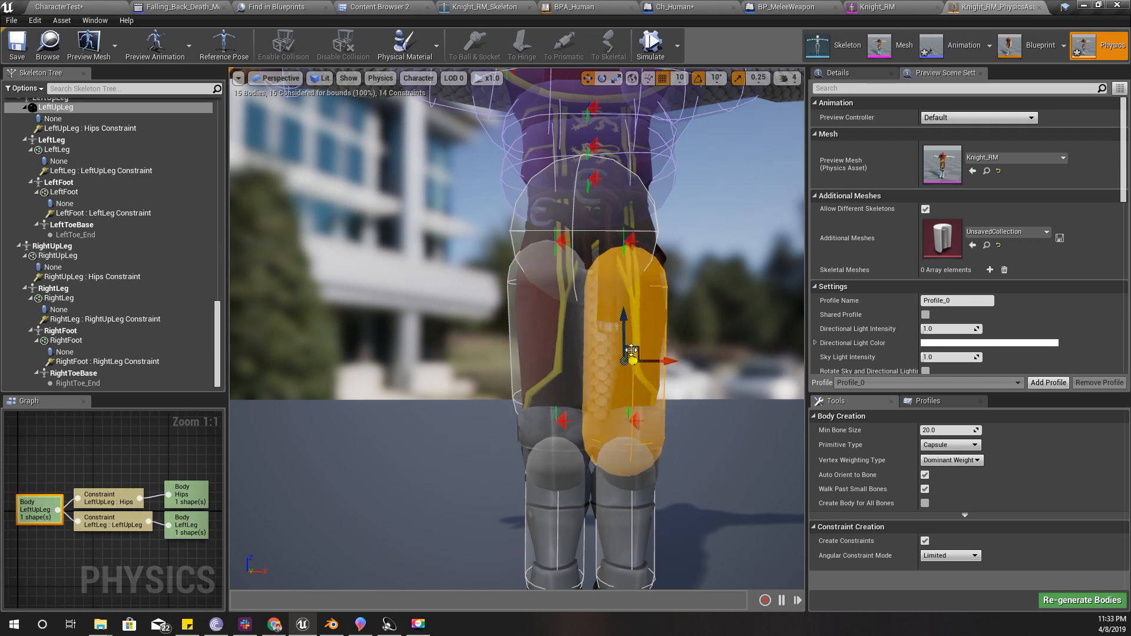
right_drag(629, 307, 659, 293)
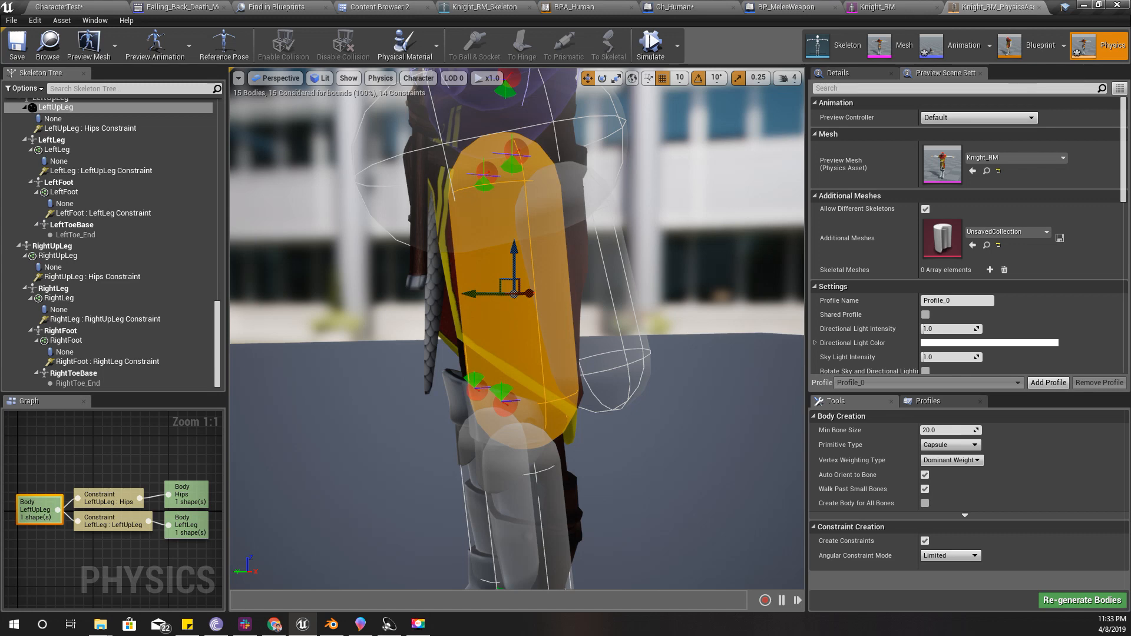
Move the RightUpLeg body forward and rotate it 20 degrees as seen from the side so it follows the right thigh
click(594, 291)
drag(546, 289, 442, 288)
right_drag(442, 289, 743, 301)
right_drag(511, 341, 523, 341)
scroll(511, 340, down, 4)
click(511, 341)
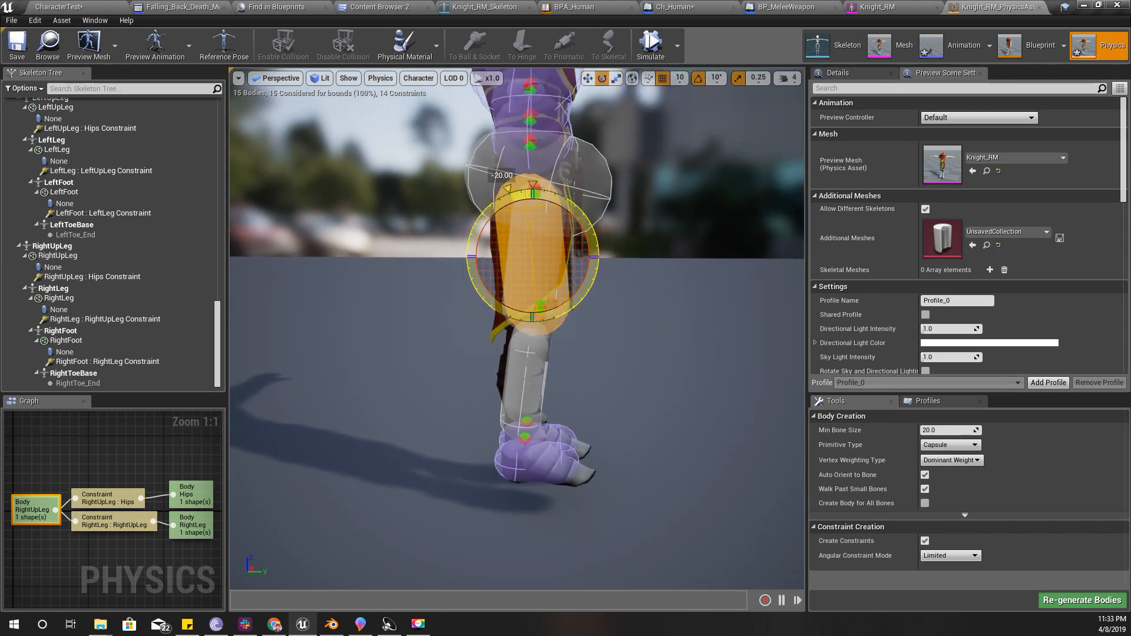
Widen the Hips body across the pelvis and level its tilt
right_drag(623, 251, 436, 251)
right_drag(648, 323, 612, 389)
scroll(648, 323, down, 5)
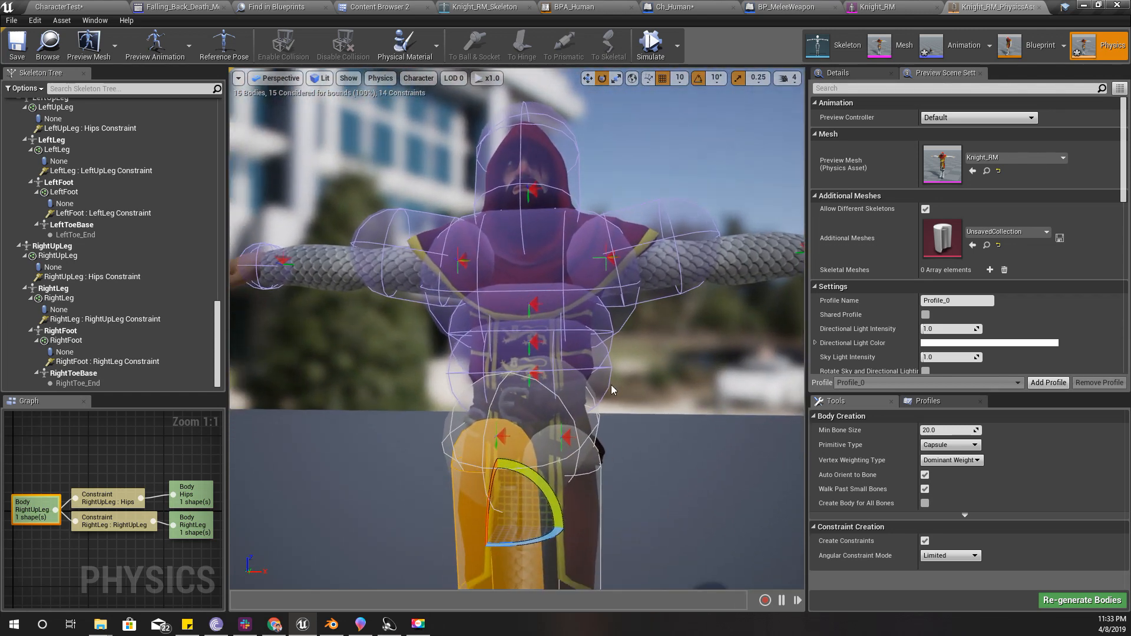
click(561, 438)
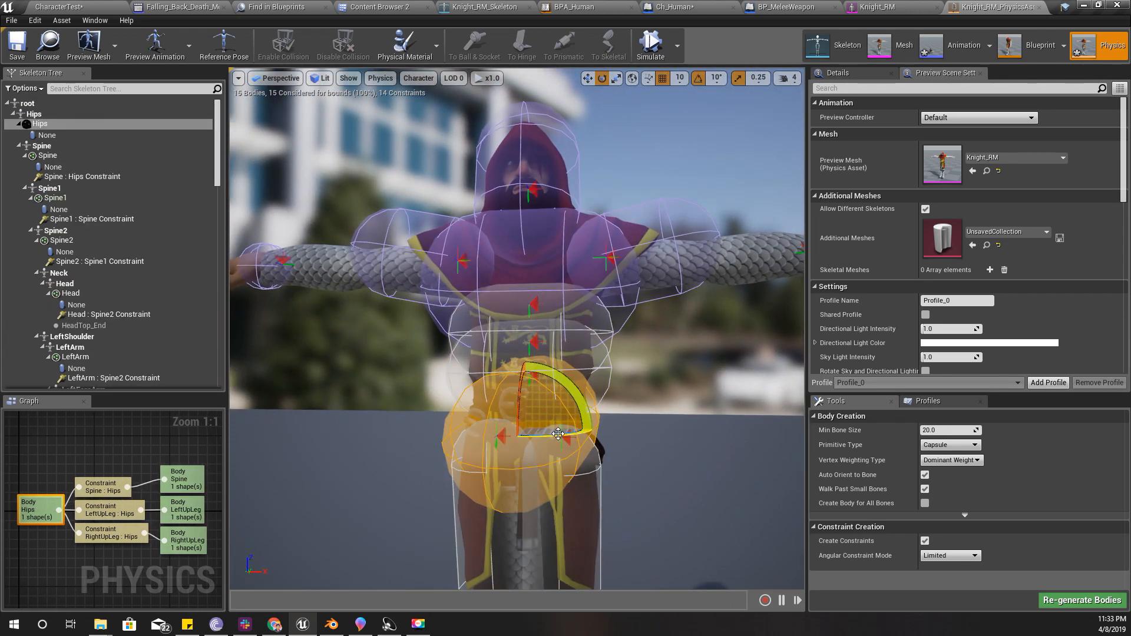
drag(557, 435, 577, 438)
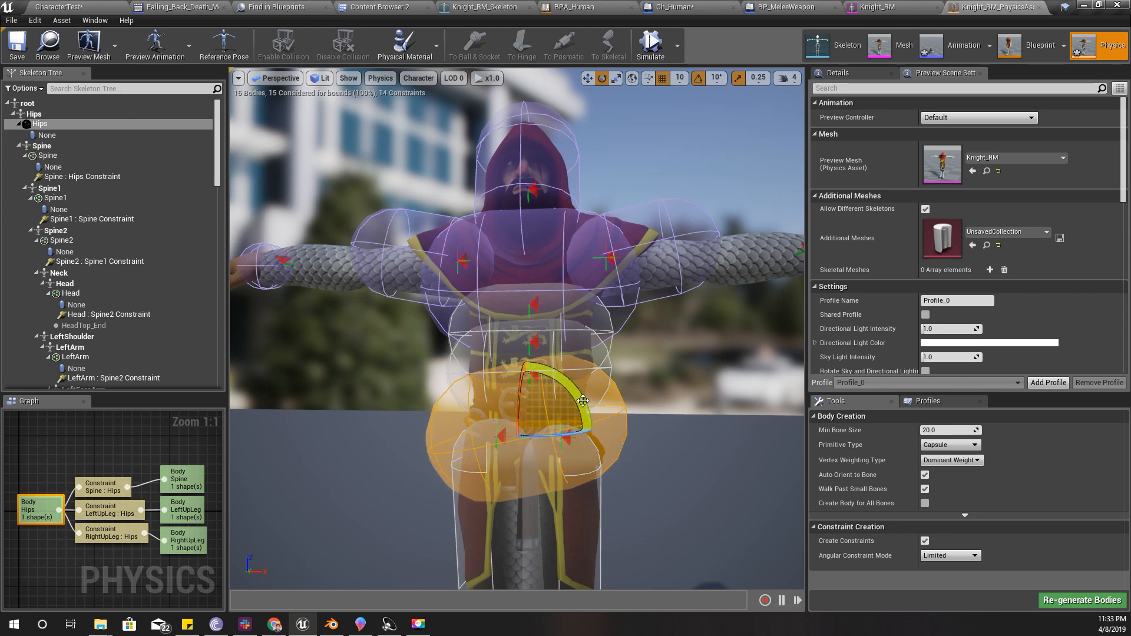
drag(560, 374, 548, 371)
Scale down the thickness of the Hips, Spine1 and Spine2 bodies together, and thin the Spine body to match
ctrl+click(515, 308)
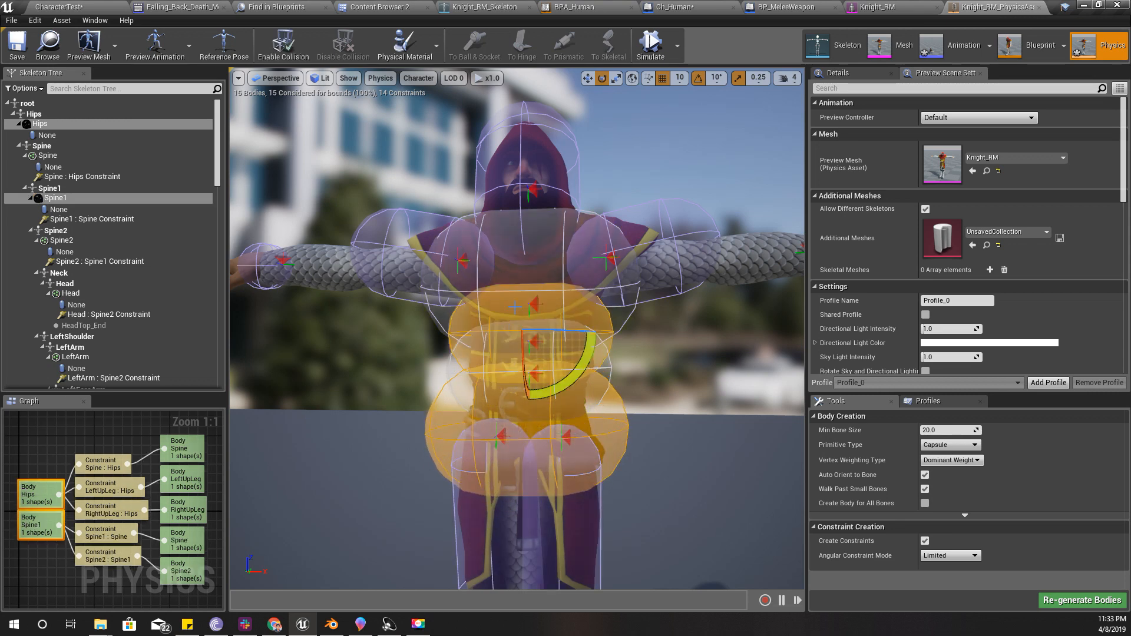
ctrl+click(503, 288)
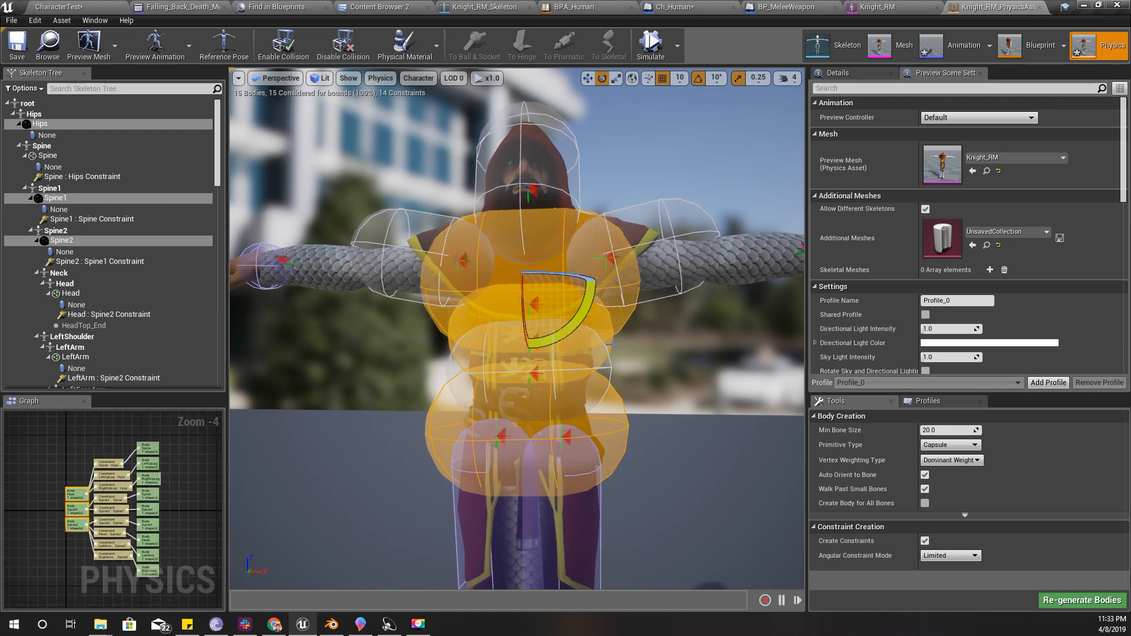
key(r)
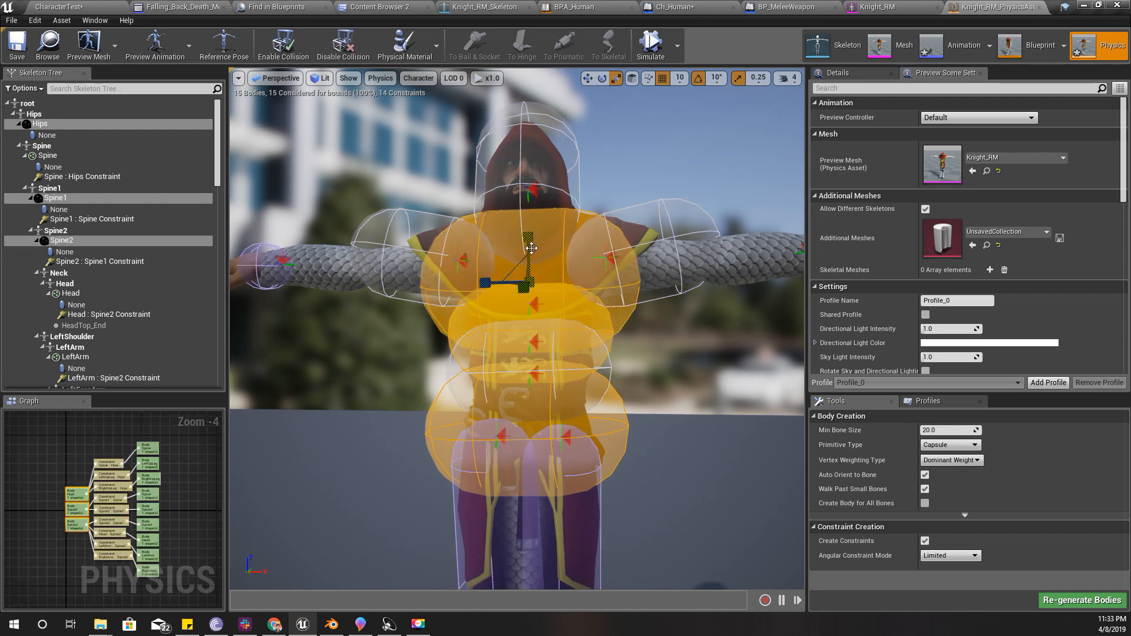
drag(528, 236, 528, 261)
click(583, 345)
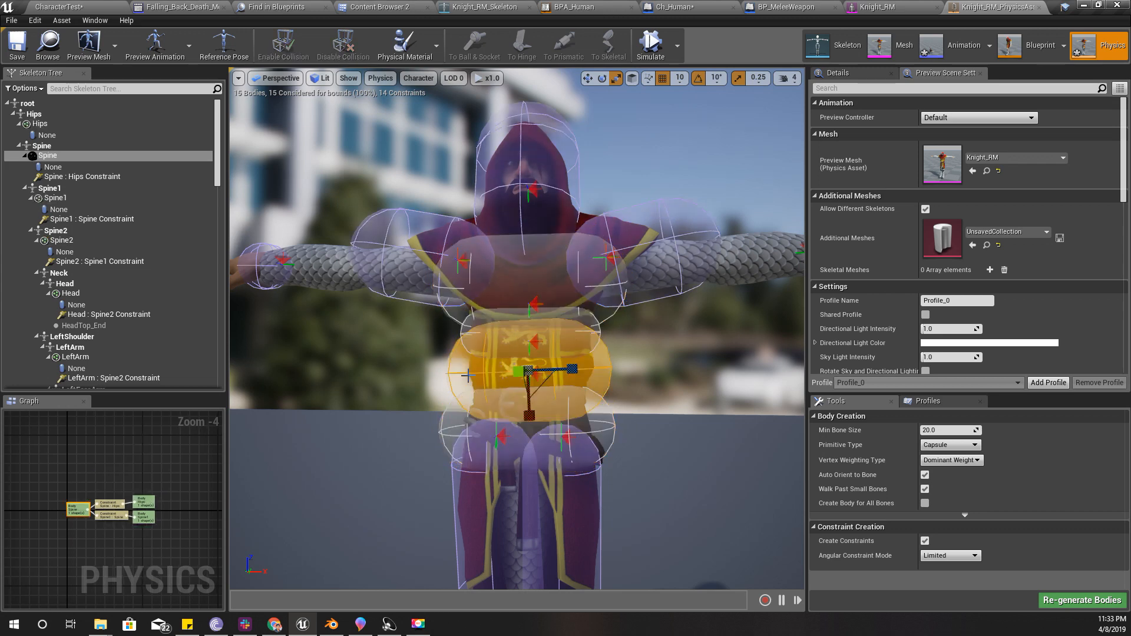
drag(529, 415, 529, 390)
Raise the Hips body slightly so it sits on the pelvis when seen from the side
alt+drag(652, 474, 589, 475)
middle_drag(606, 479, 627, 479)
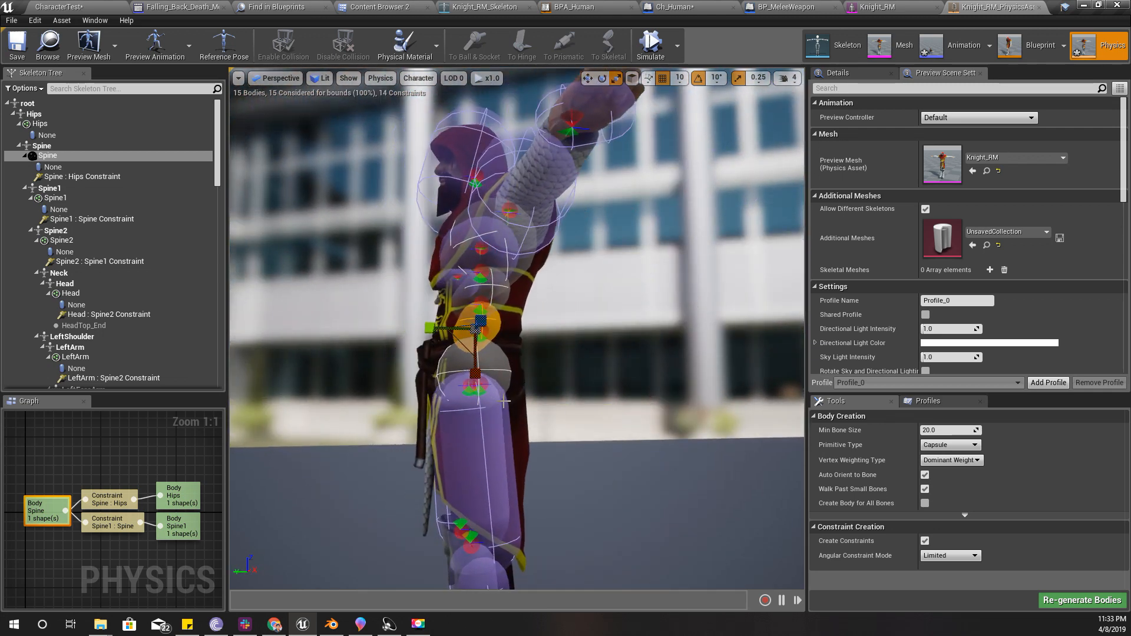
click(458, 372)
key(w)
drag(471, 335, 468, 316)
right_drag(468, 316, 671, 313)
Scale down the thickness of the RightArm and LeftArm bodies together to fit the upper arms more closely
key(w)
right_drag(525, 304, 521, 328)
key(s)
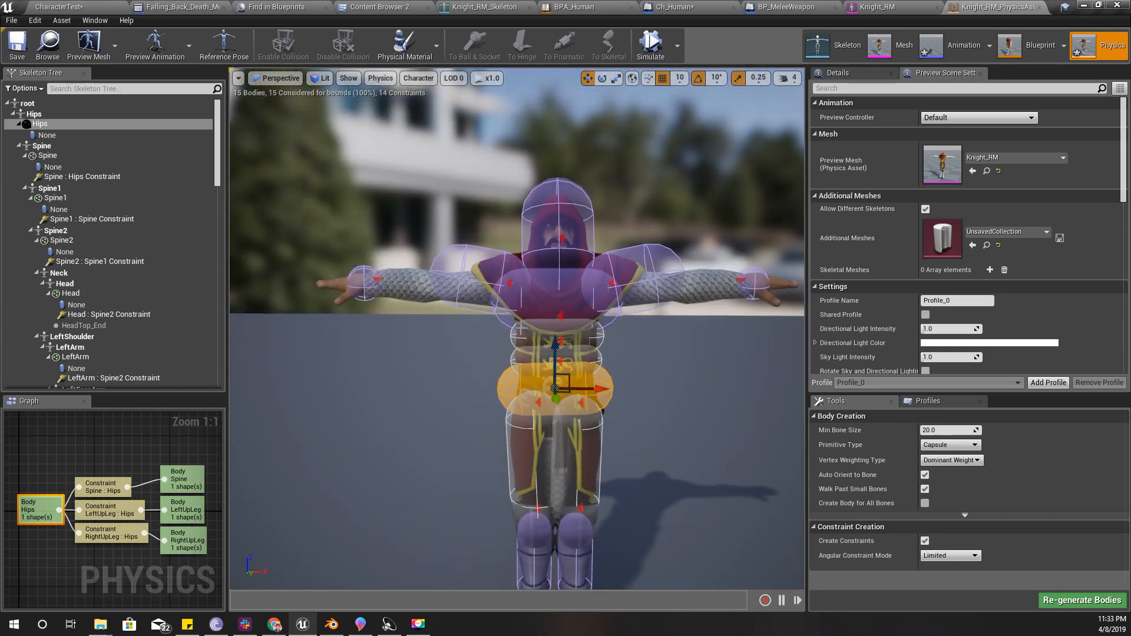
click(572, 312)
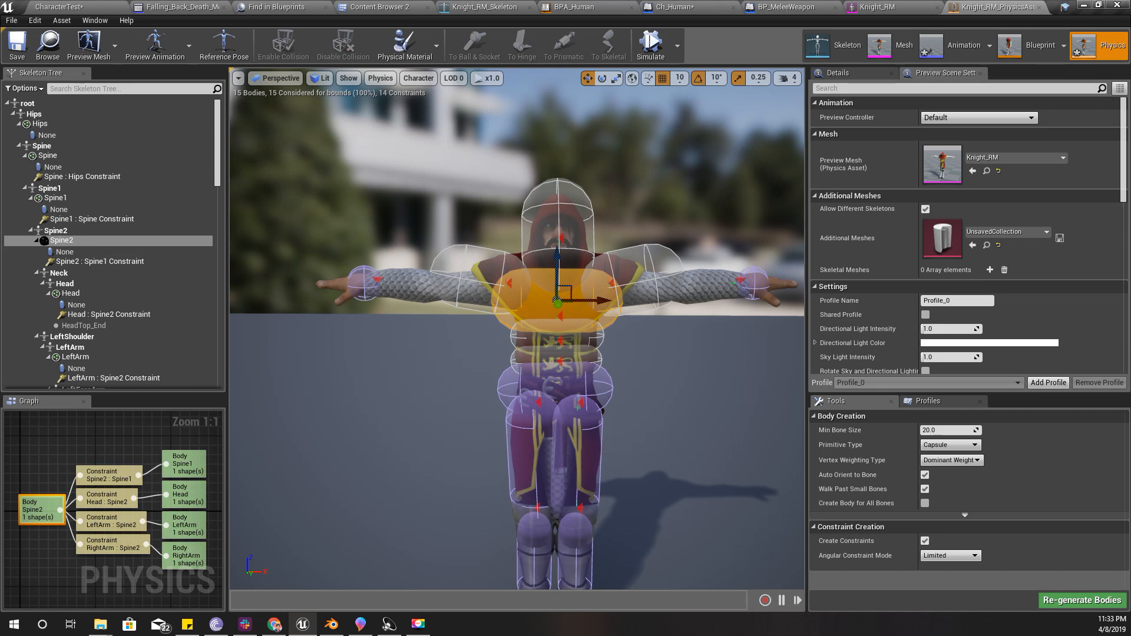
click(501, 274)
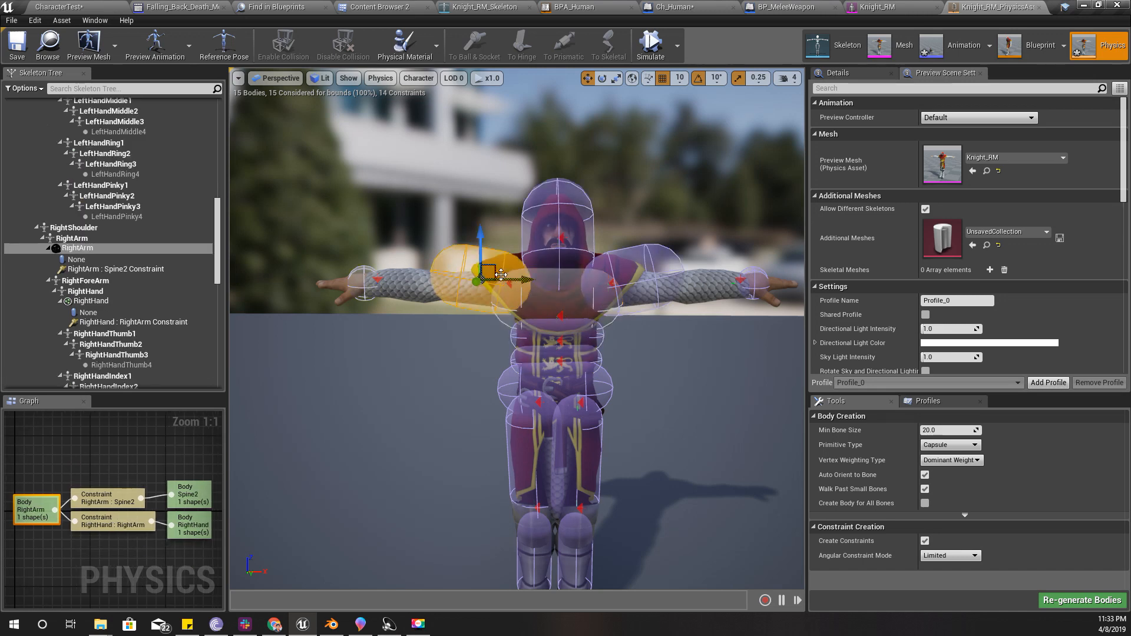
ctrl+click(665, 272)
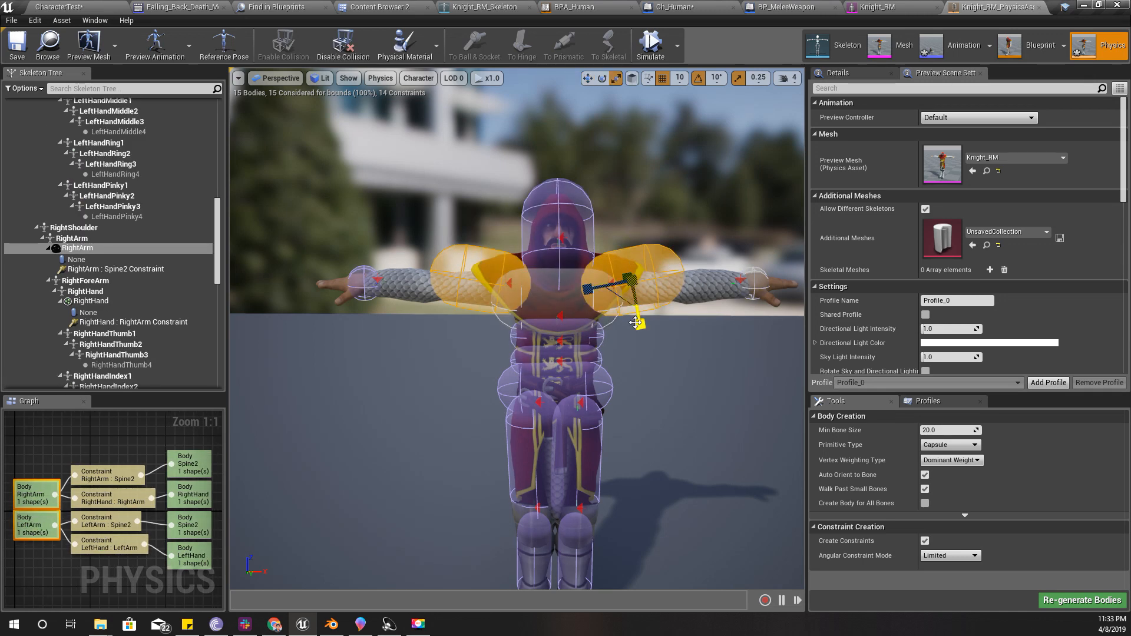
drag(640, 324, 636, 306)
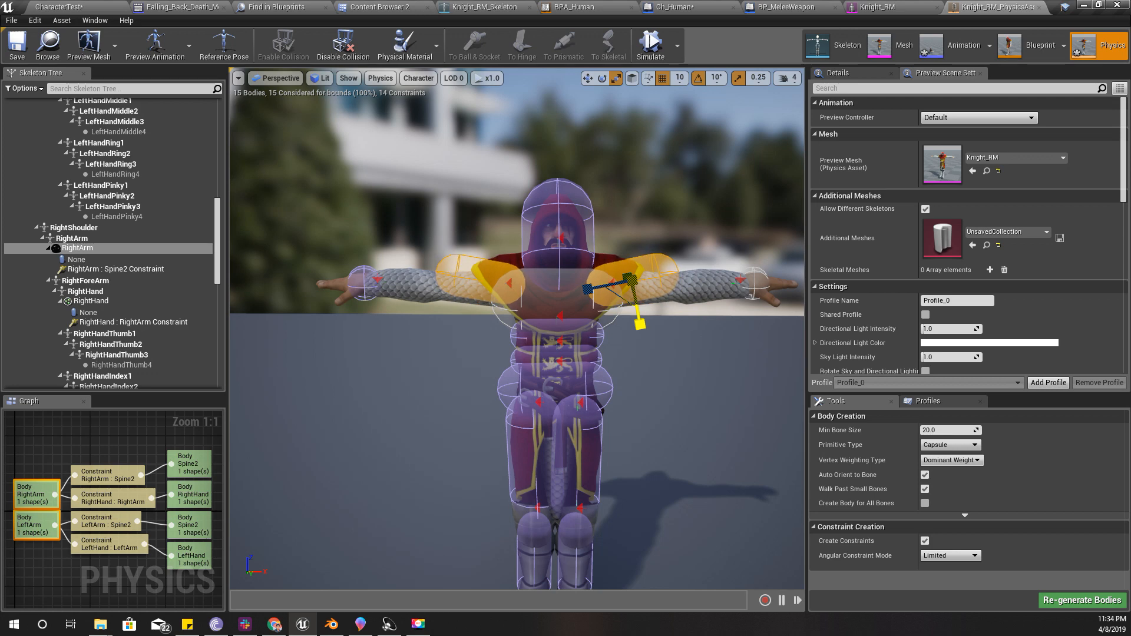
Move the RightArm body outward along the right upper arm, away from the chest
scroll(421, 290, up, 3)
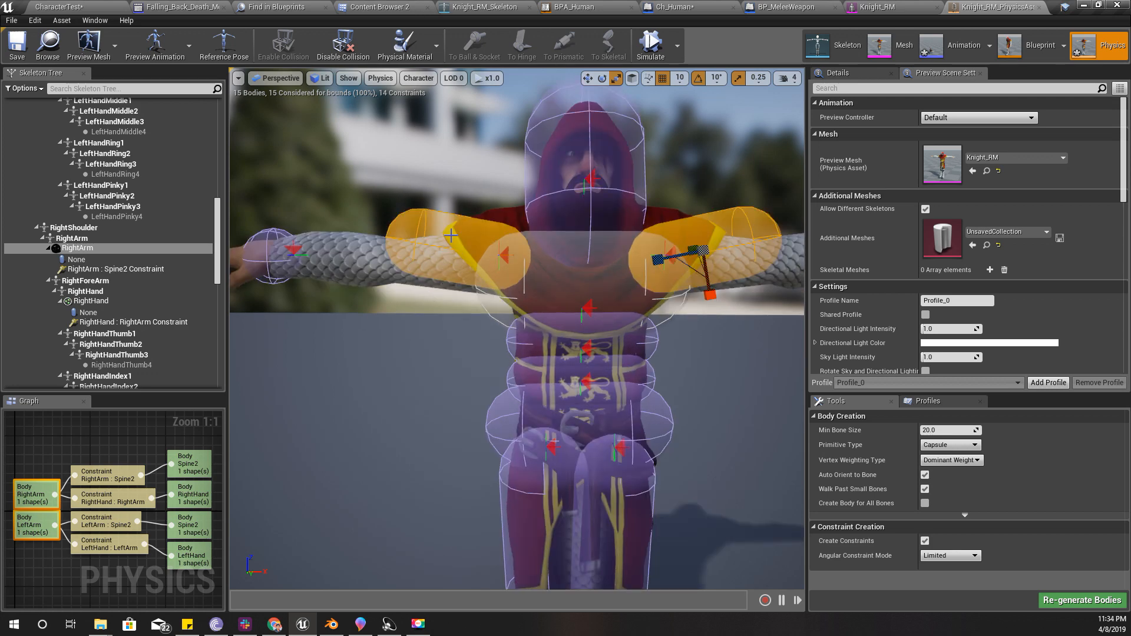
click(451, 236)
key(w)
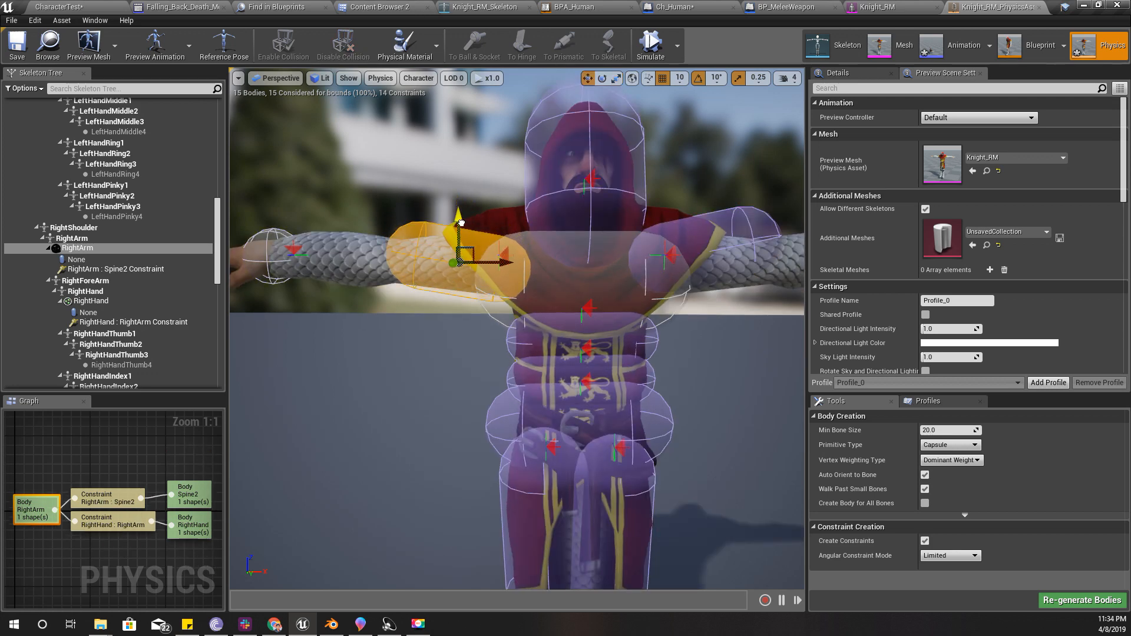
drag(506, 262, 481, 265)
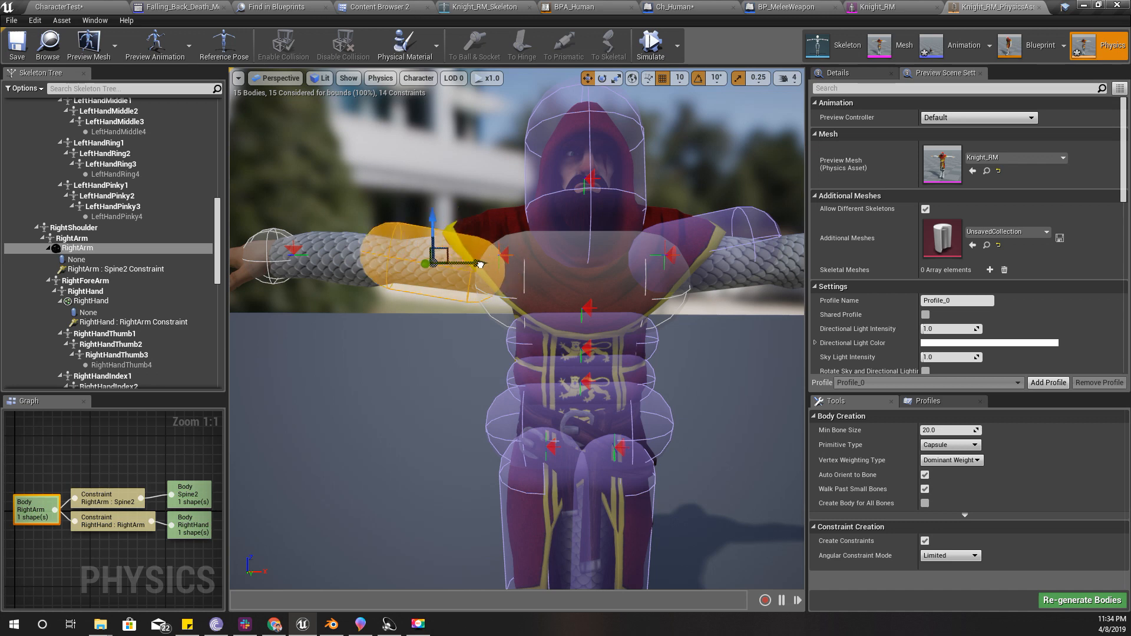
Move the LeftArm body outward along the left upper arm, away from the chest
click(753, 267)
right_drag(754, 267, 724, 273)
key(d)
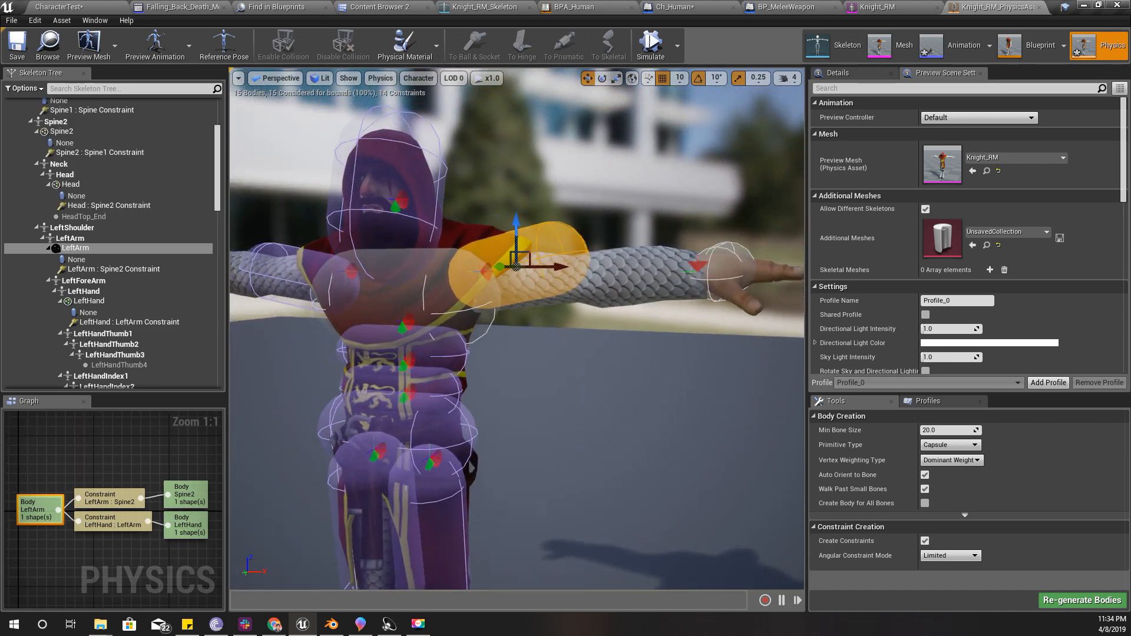
middle_drag(618, 286, 640, 298)
drag(565, 276, 586, 281)
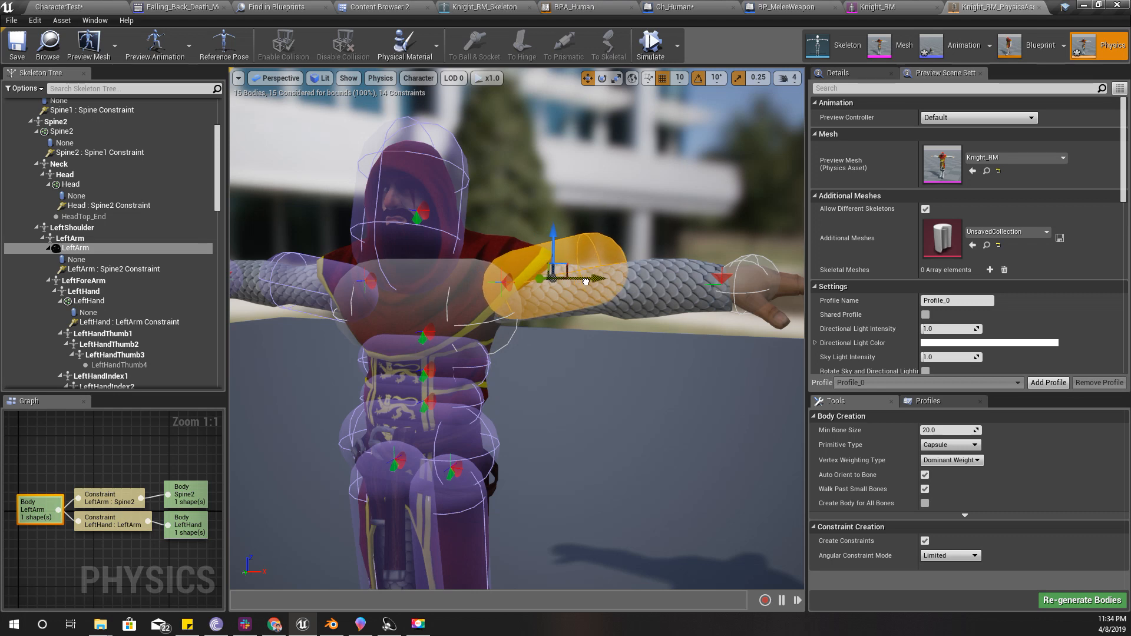
Rotate the LeftArm body from the back view so it lines up with the left upper arm
key(d)
right_drag(662, 274, 400, 274)
right_drag(677, 315, 667, 316)
scroll(567, 312, up, 3)
scroll(565, 311, down, 3)
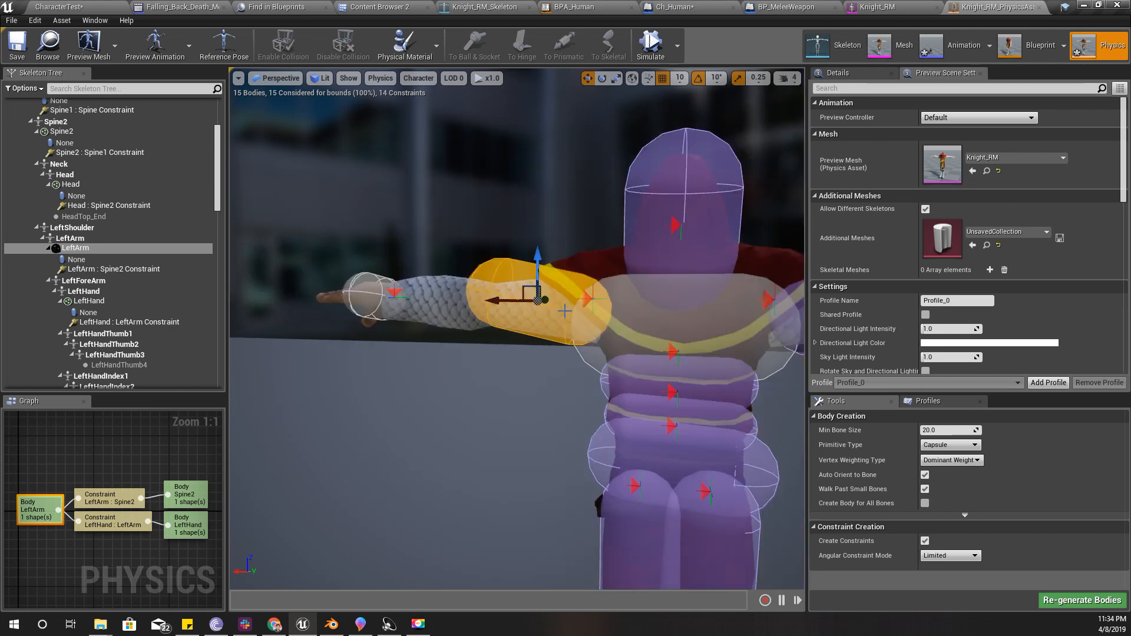
mouse_move(573, 271)
right_down()
mouse_move(530, 272)
mouse_move(575, 271)
right_up()
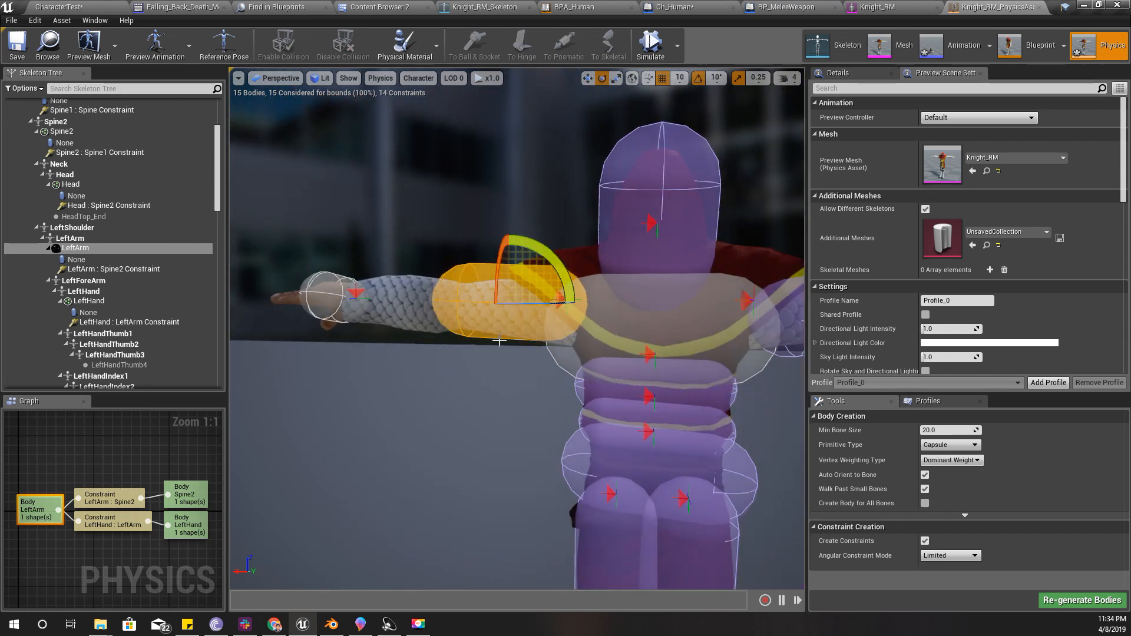
Rotate the RightArm body from the back view so it lines up with the right upper arm
right_drag(473, 370, 413, 370)
right_drag(412, 325, 447, 325)
click(519, 287)
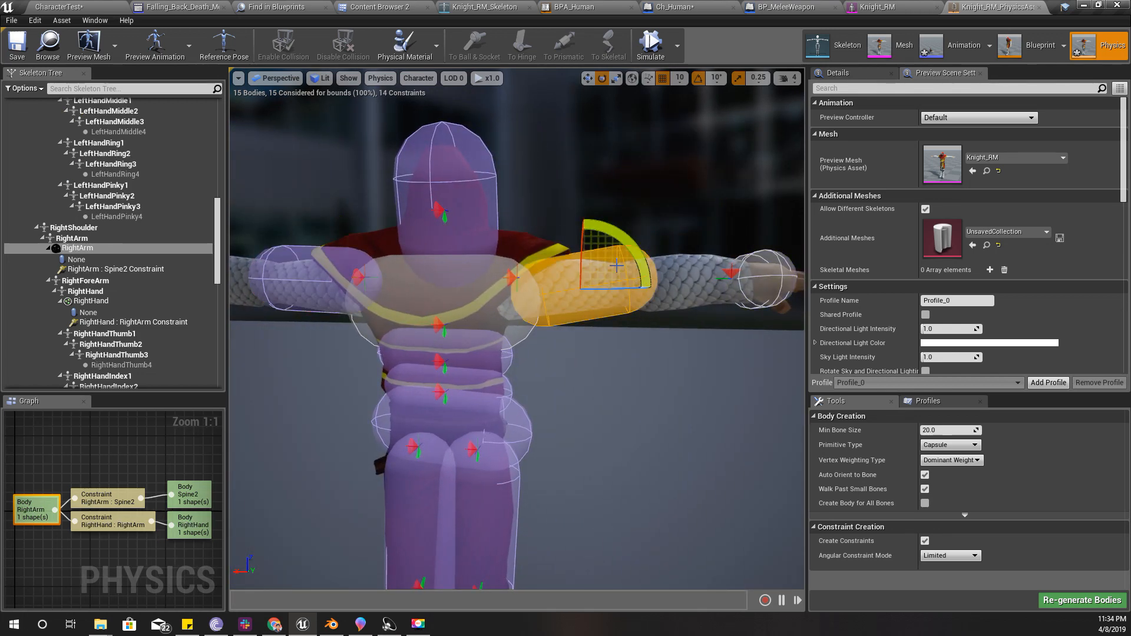
drag(516, 275, 516, 272)
Shorten the width of the Hips body to match the waist and thigh bodies
right_drag(516, 275, 307, 277)
mouse_move(679, 361)
right_down()
mouse_move(707, 361)
mouse_move(679, 361)
right_up()
click(548, 369)
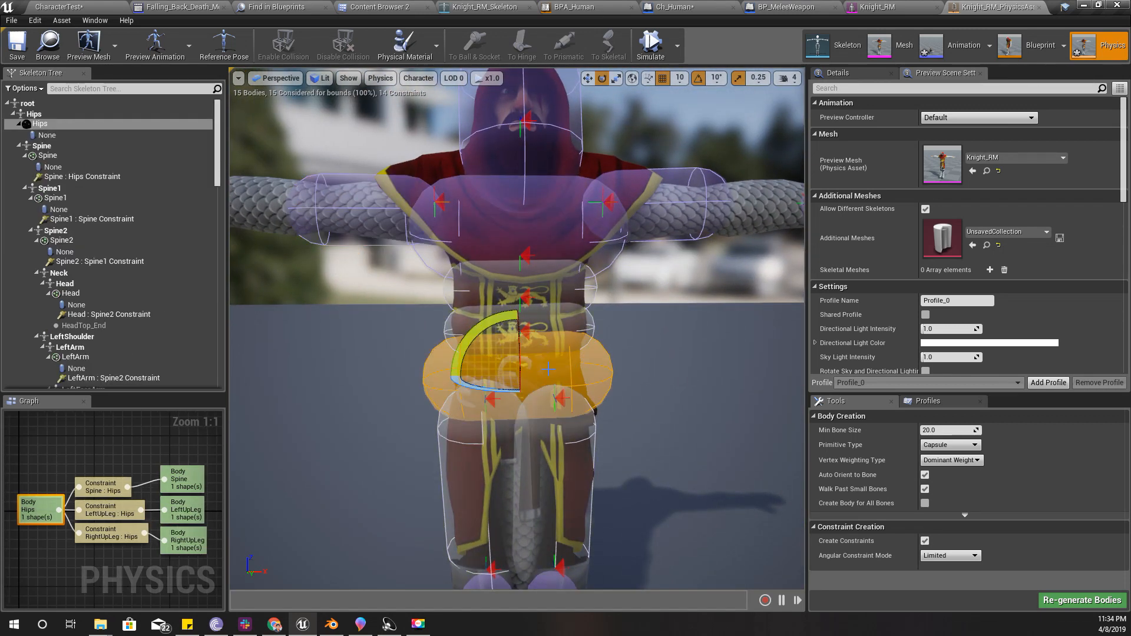
drag(472, 377, 487, 377)
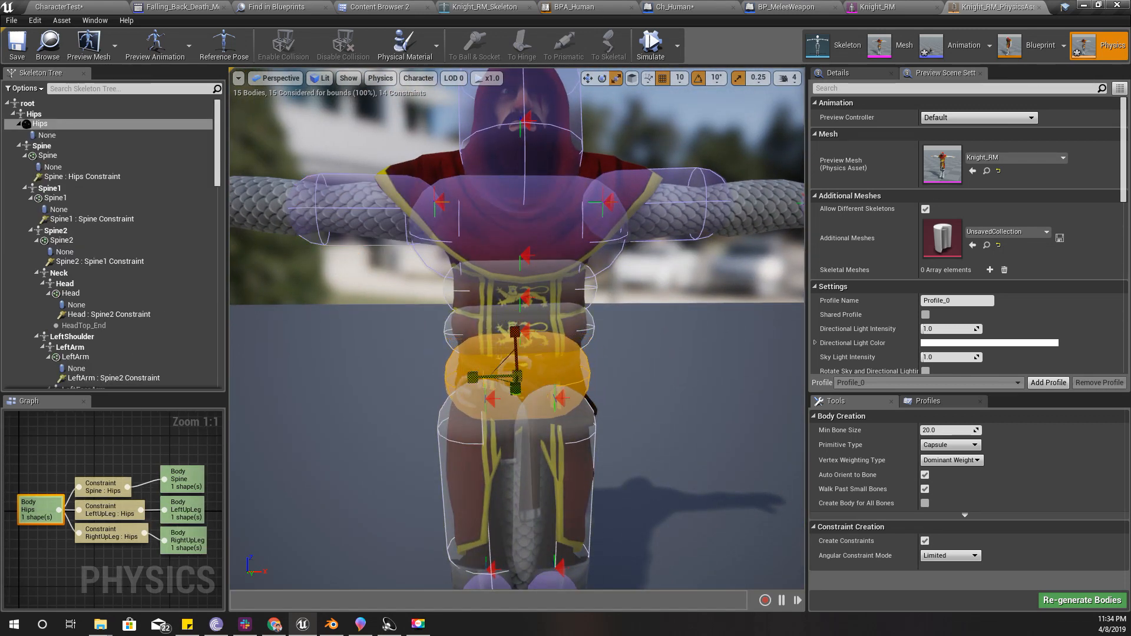
Simulate the physics asset and watch how the ragdoll falls to the floor
scroll(517, 329, down, 10)
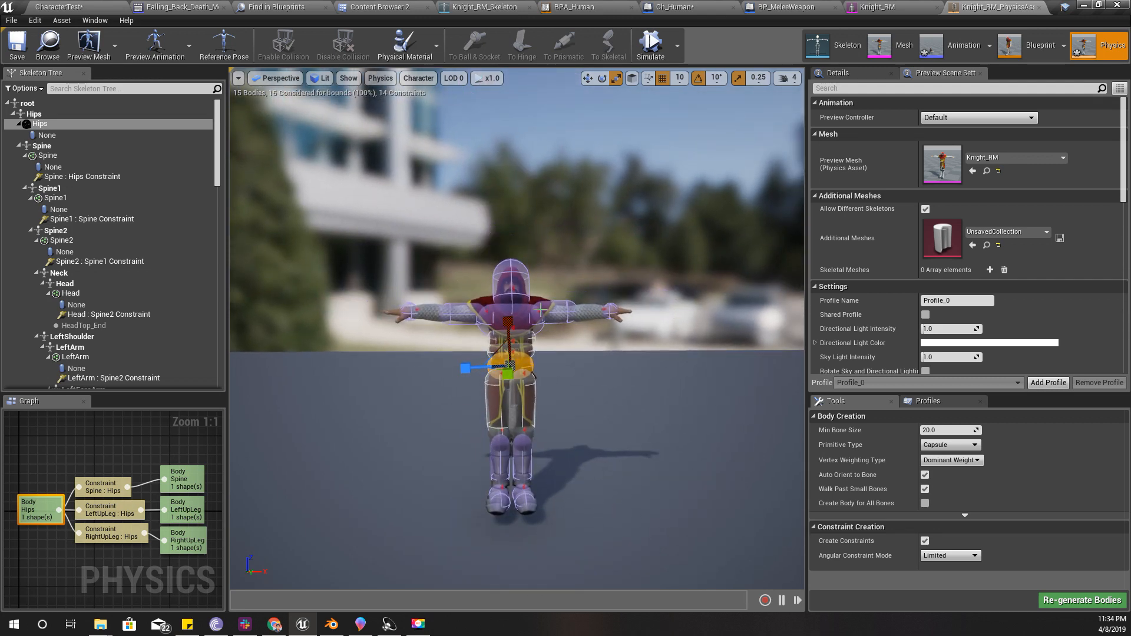
scroll(541, 309, up, 5)
right_drag(502, 289, 583, 224)
key(s)
click(650, 44)
key(w)
key(s)
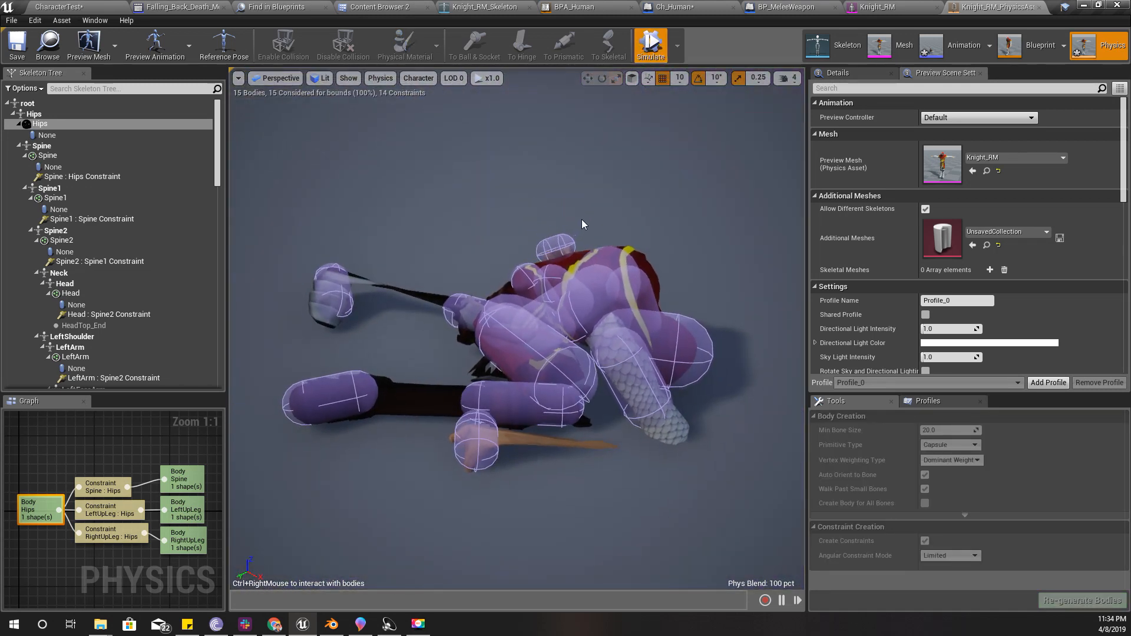
Pull the ragdoll's limbs around the floor to test the joints, and stop the simulation
ctrl+right_drag(331, 398, 388, 515)
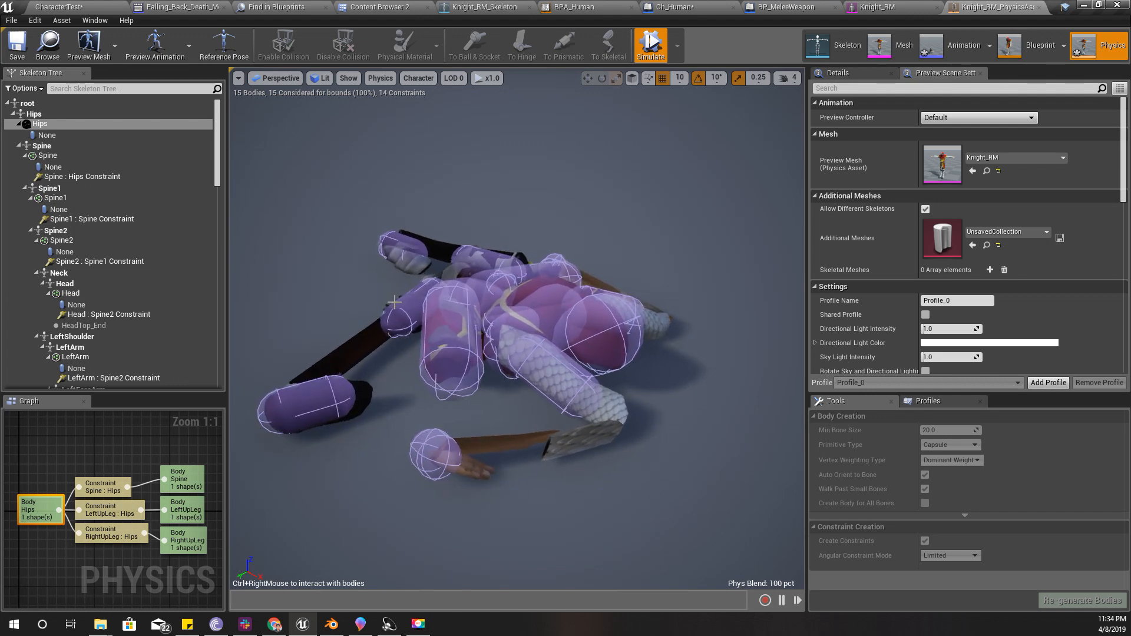
ctrl+right_drag(376, 324, 397, 312)
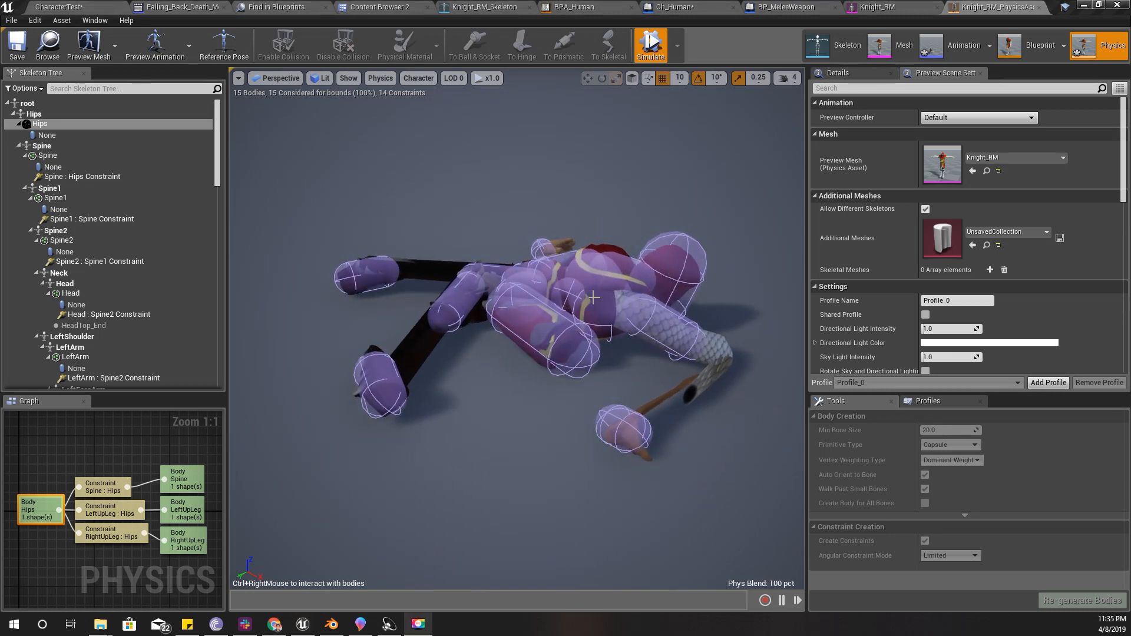
click(650, 43)
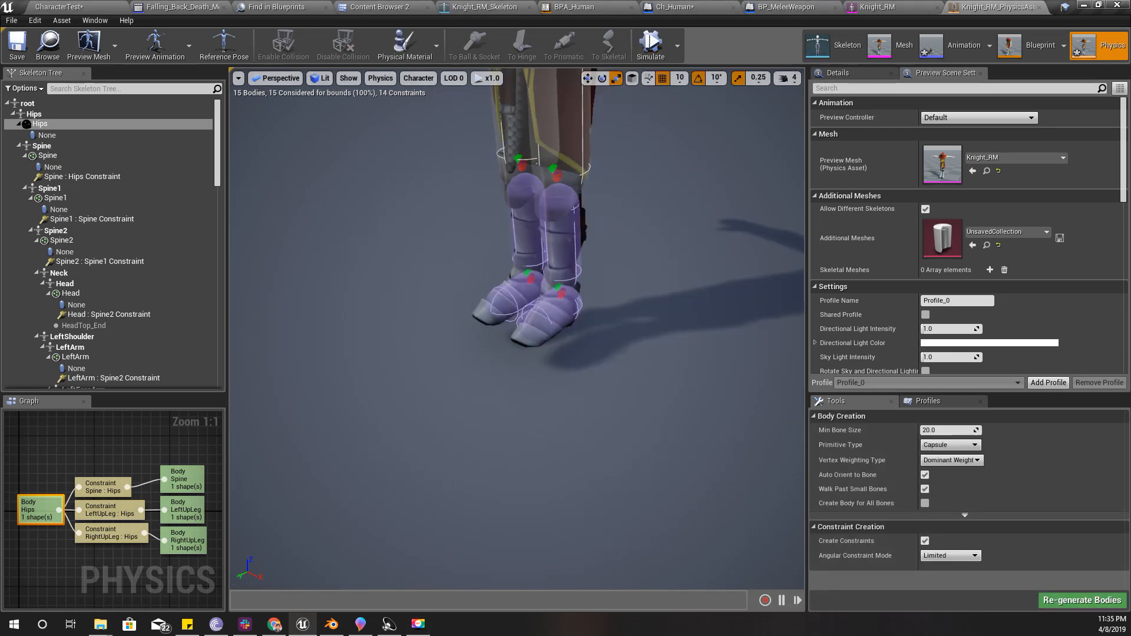
Rotate the LeftHand body in line with the arm and move it outward over the palm and fingers
right_drag(517, 329, 662, 240)
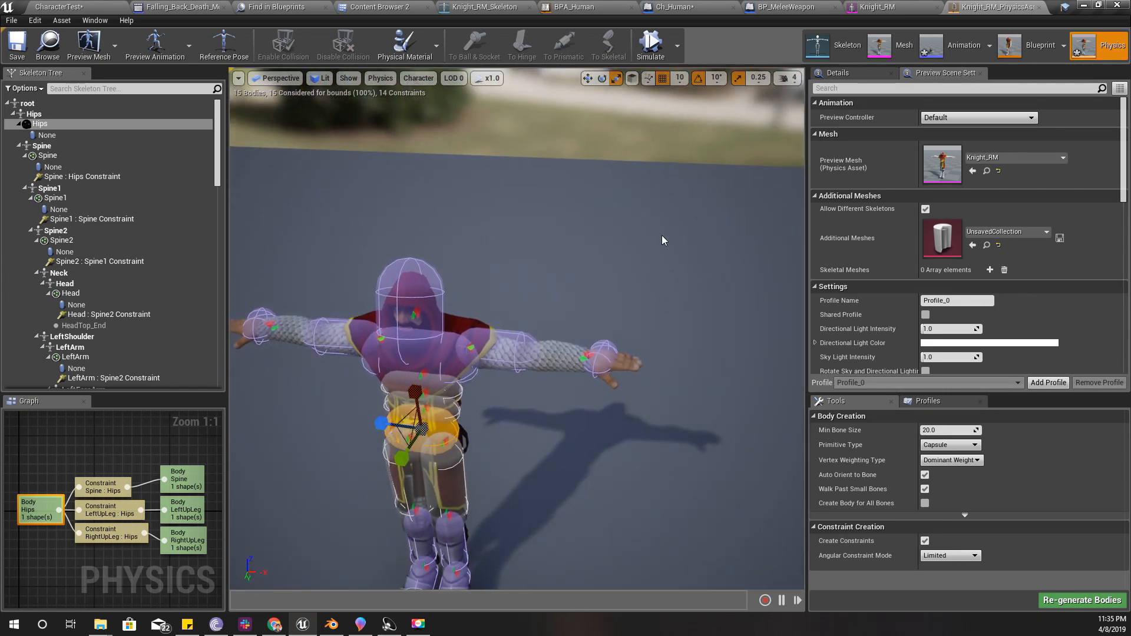
click(605, 346)
key(f)
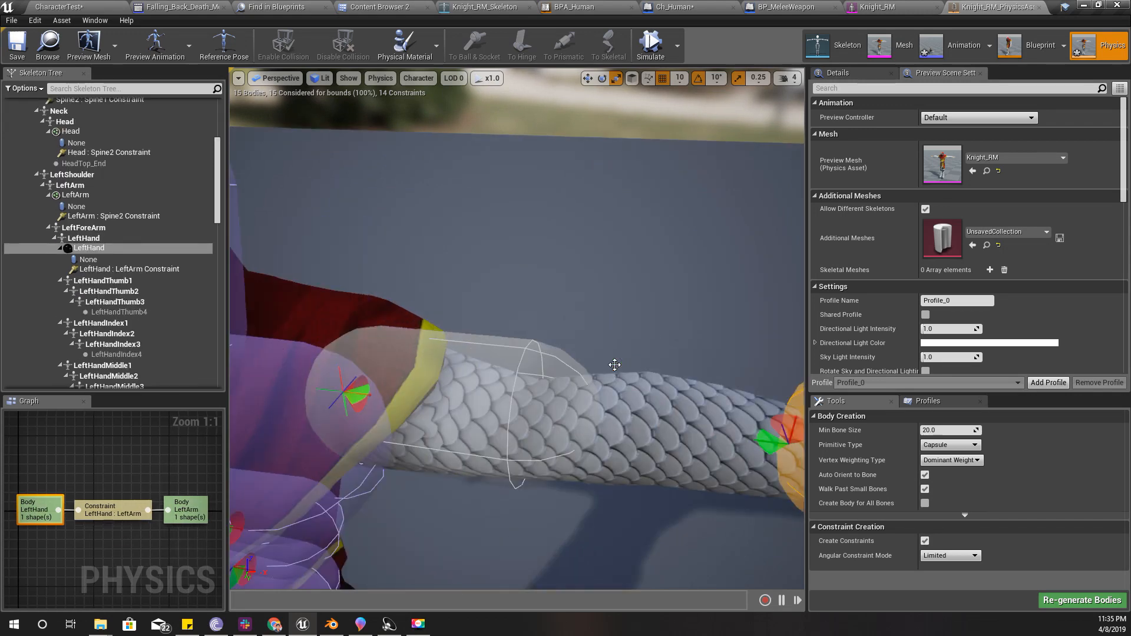
scroll(607, 369, down, 5)
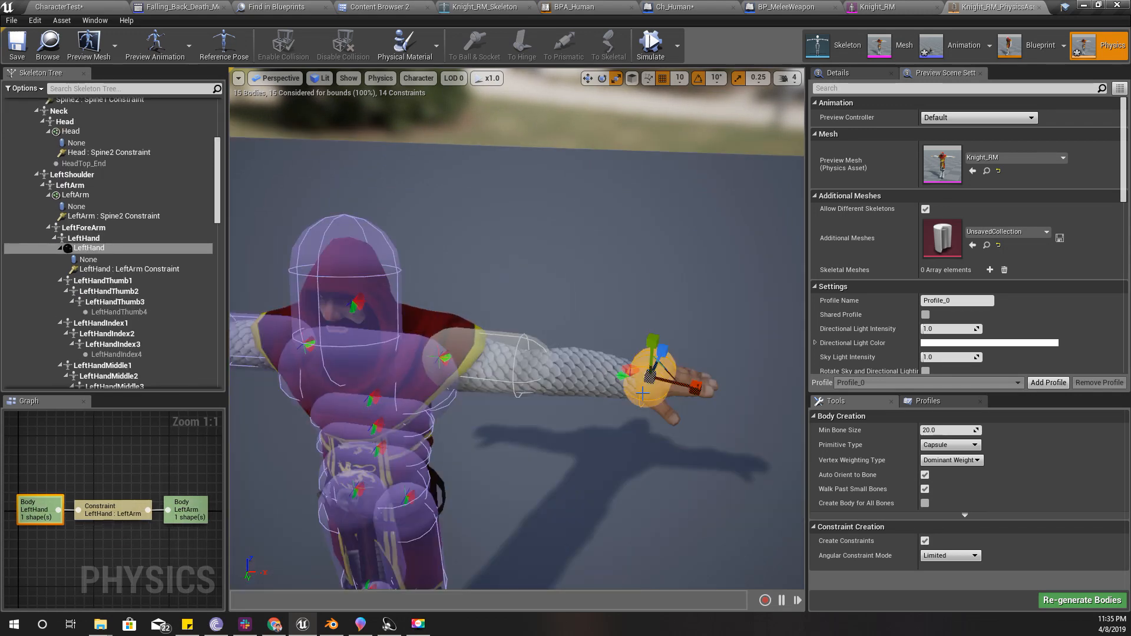
key(e)
drag(599, 396, 590, 442)
key(f)
key(w)
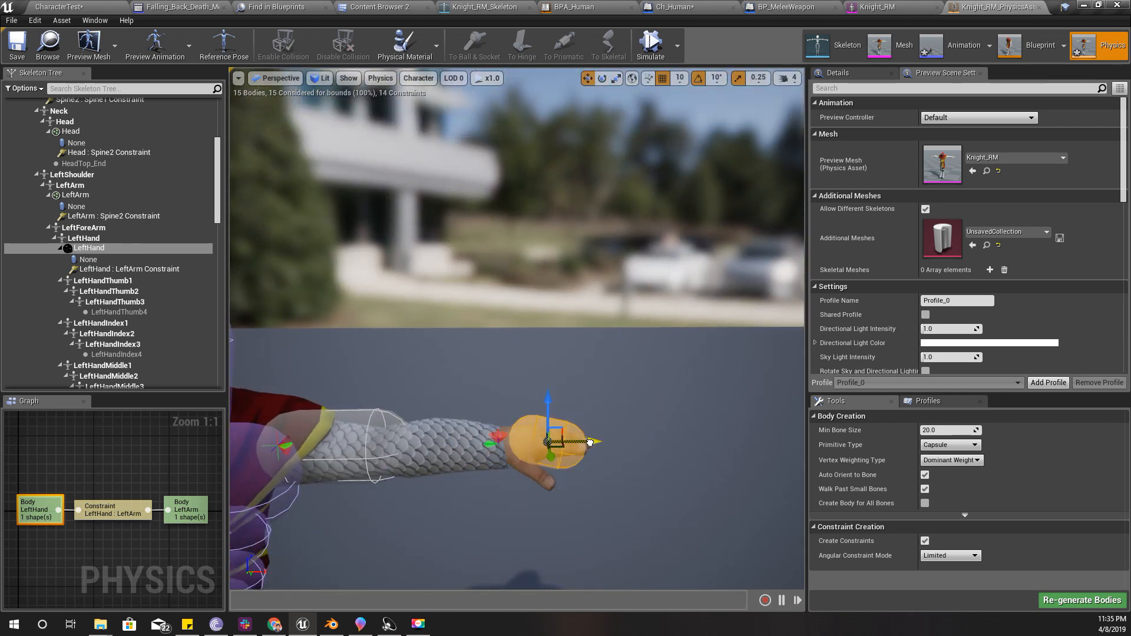
Check which left arm bones have bodies and add a capsule shape to the LeftForeArm bone
click(473, 460)
click(88, 230)
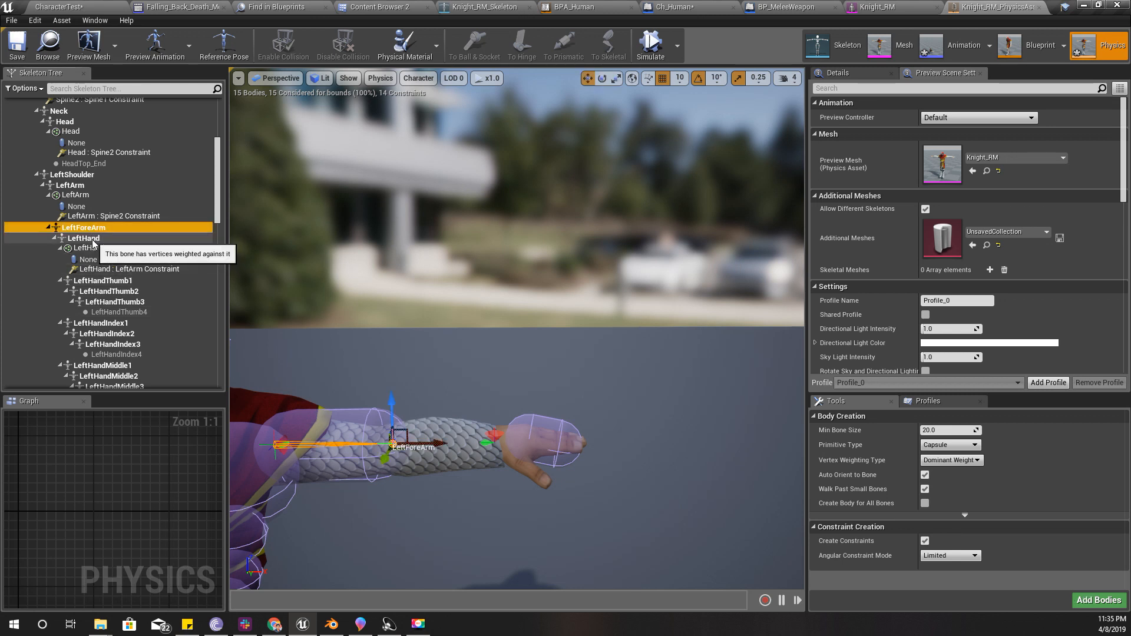
click(92, 238)
click(69, 185)
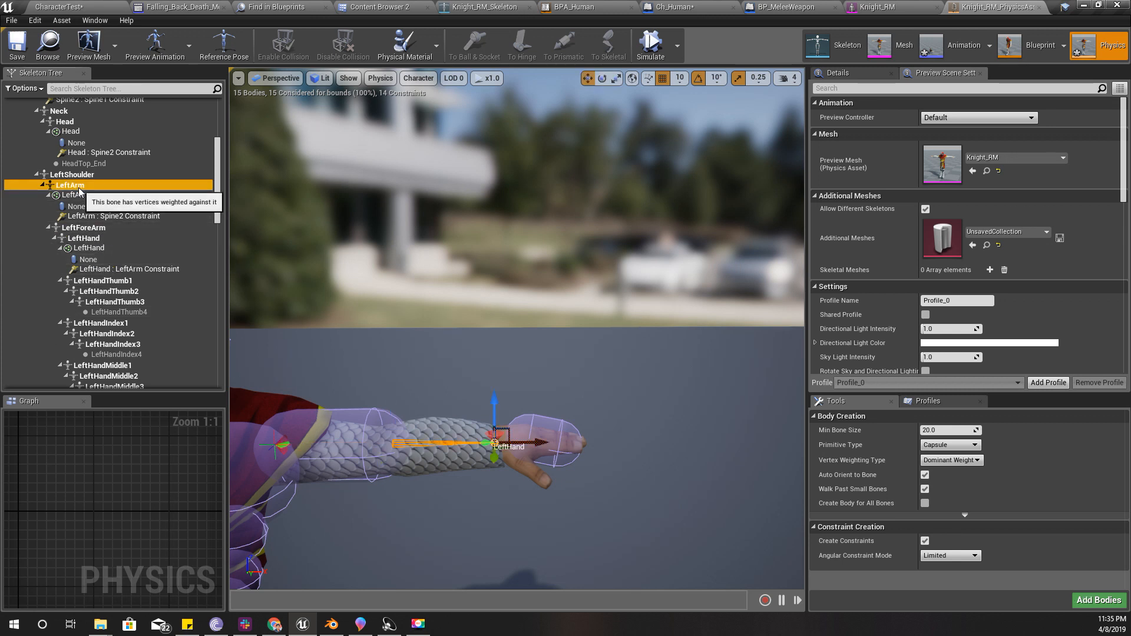
middle_drag(329, 460, 527, 467)
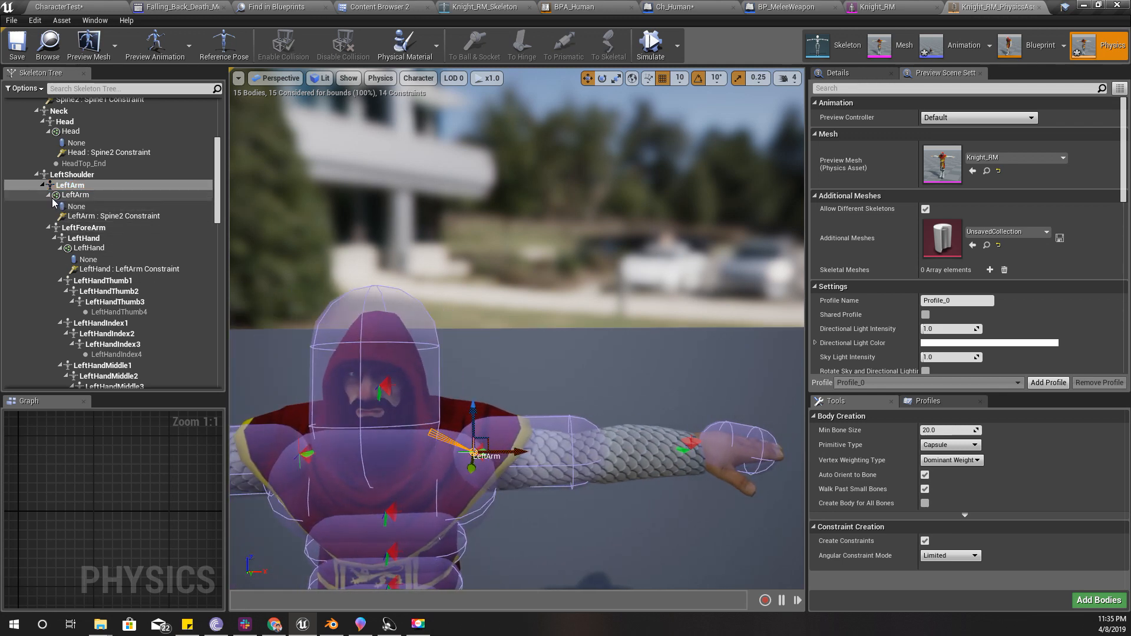
click(77, 207)
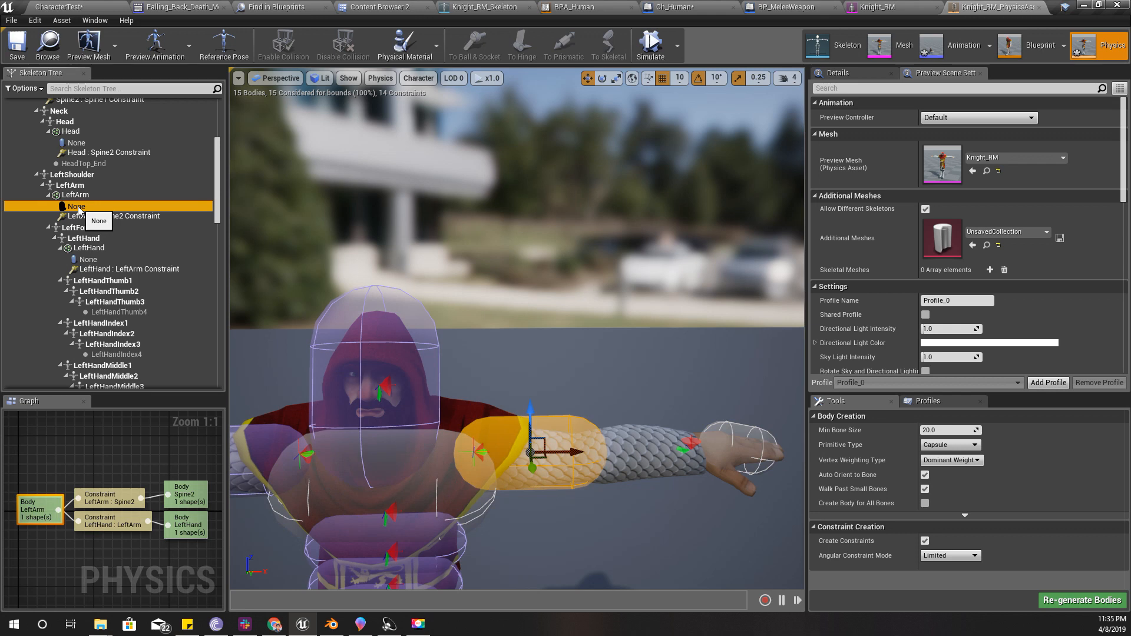
click(83, 228)
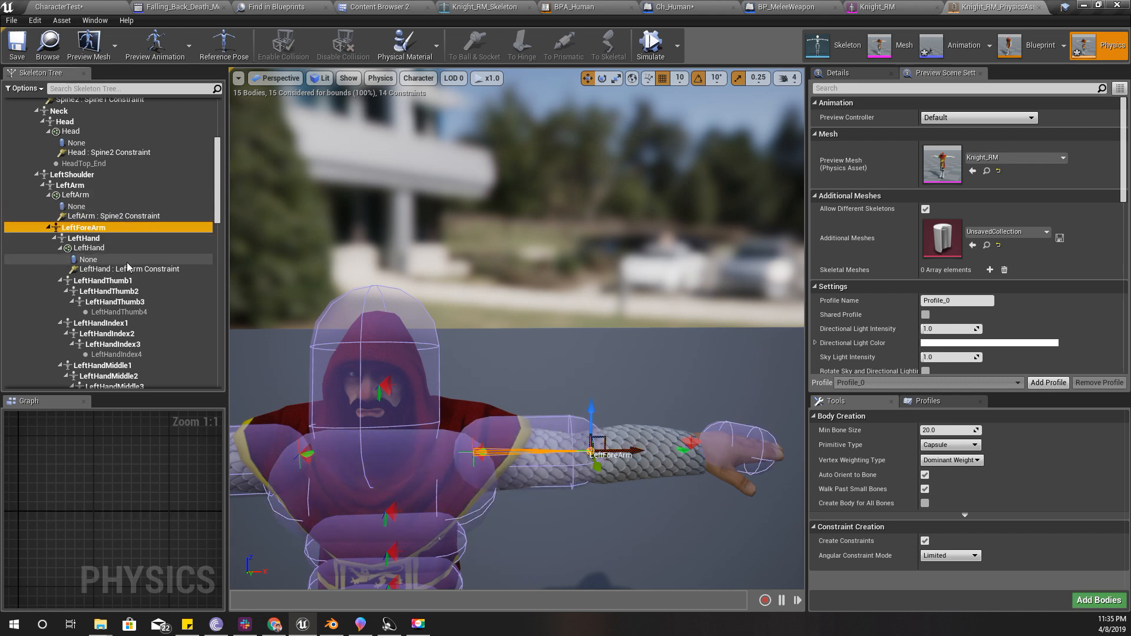
right_click(85, 230)
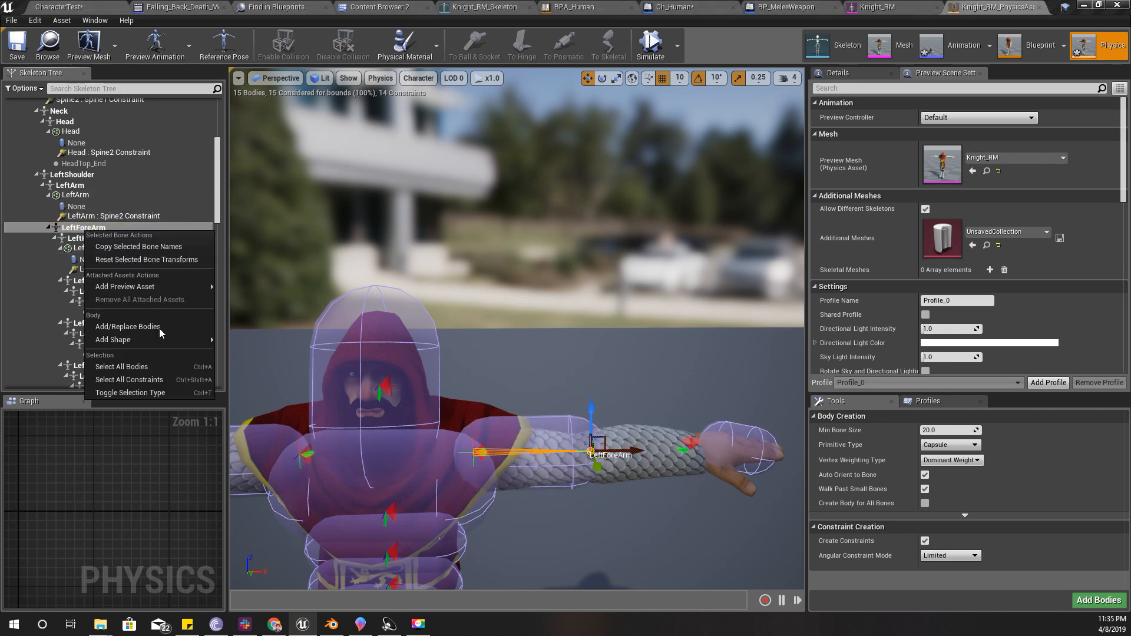
mouse_move(181, 345)
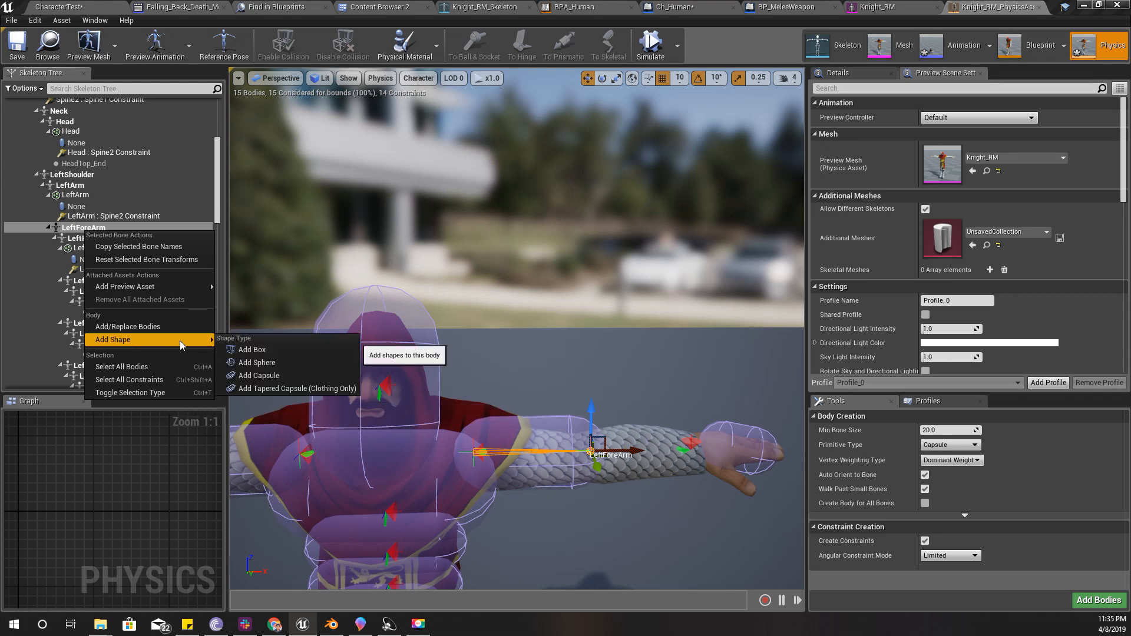
click(288, 363)
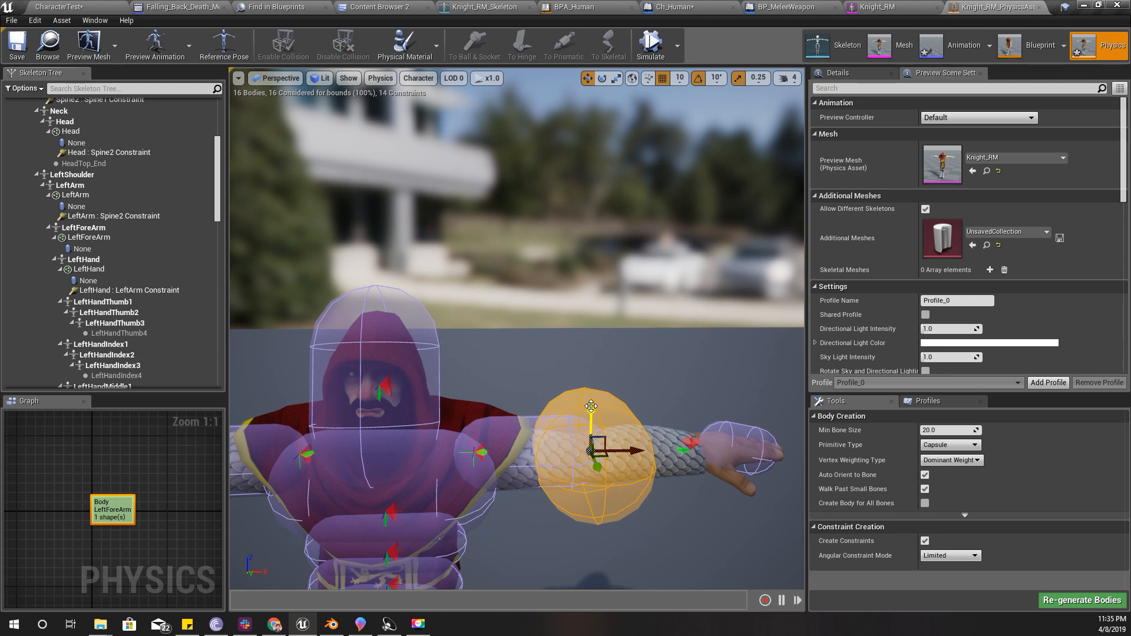
Scale the LeftForeArm capsule down to roughly the thickness of the forearm
alt+drag(426, 361, 533, 361)
key(r)
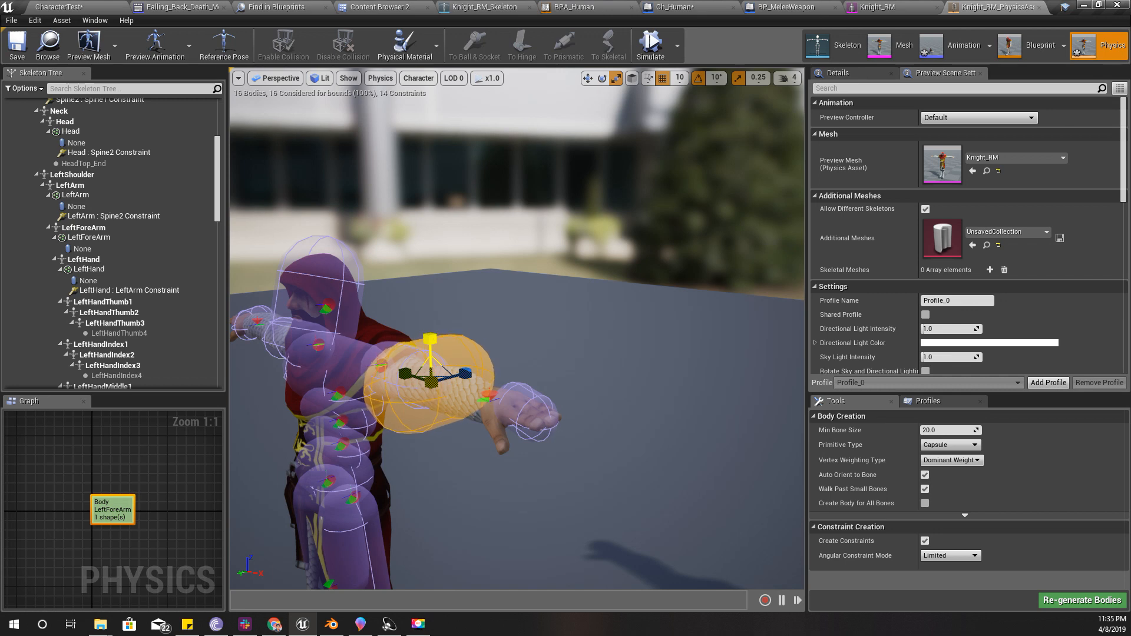
mouse_move(430, 340)
mouse_down()
mouse_move(430, 353)
mouse_move(483, 343)
mouse_move(411, 340)
mouse_up()
Rotate the LeftForeArm capsule in line with the arm and move it outward between the elbow and the wrist
key(e)
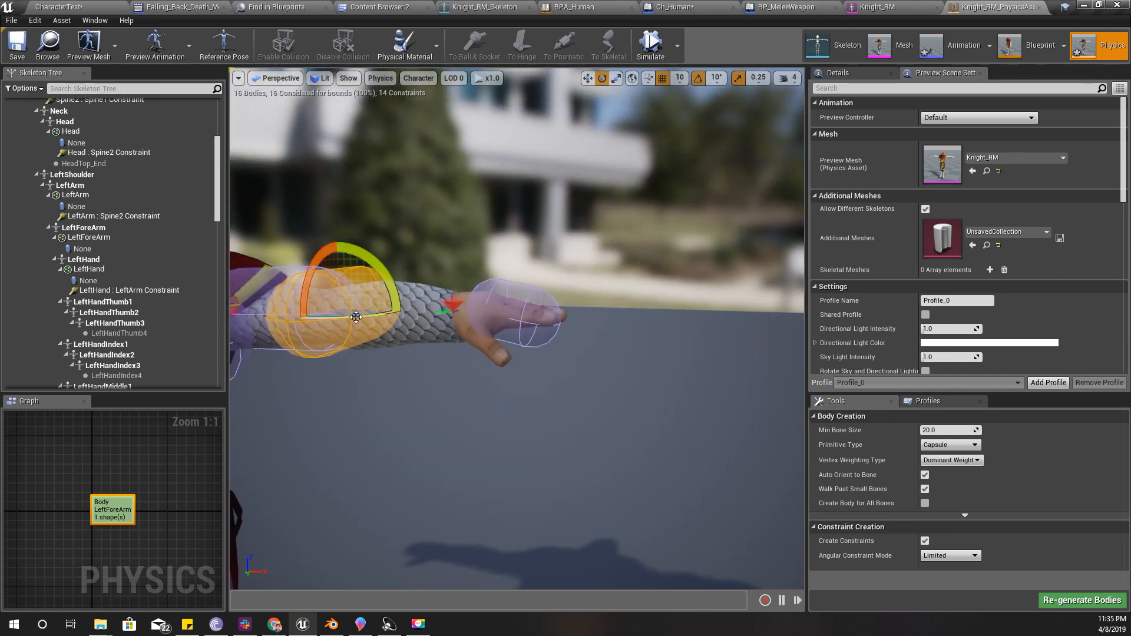
drag(356, 317, 447, 331)
key(w)
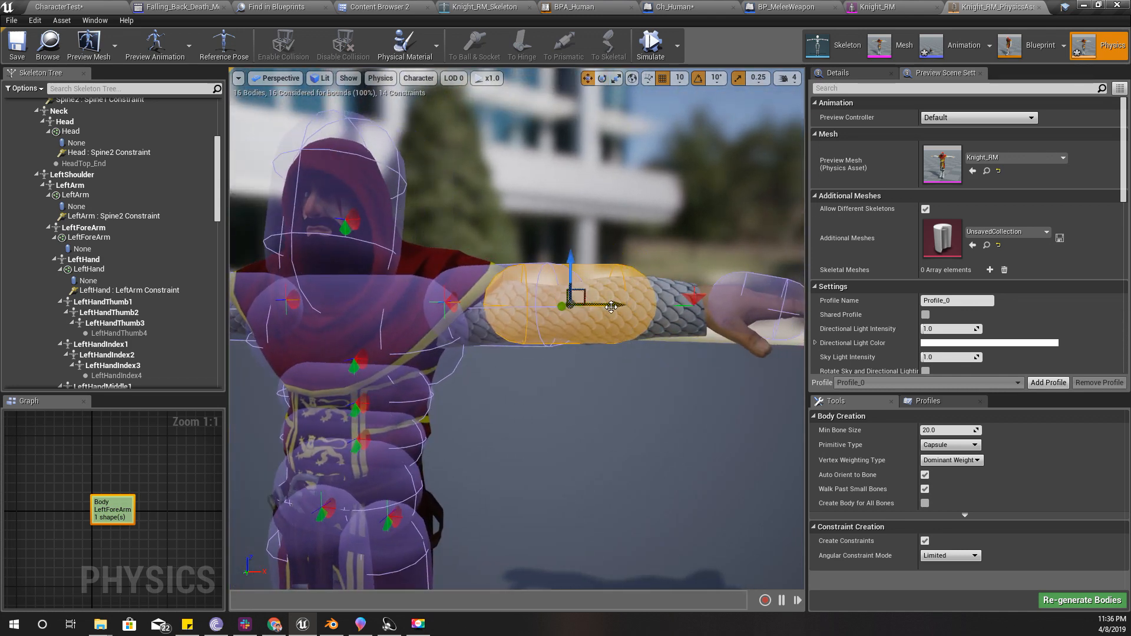
drag(611, 306, 679, 305)
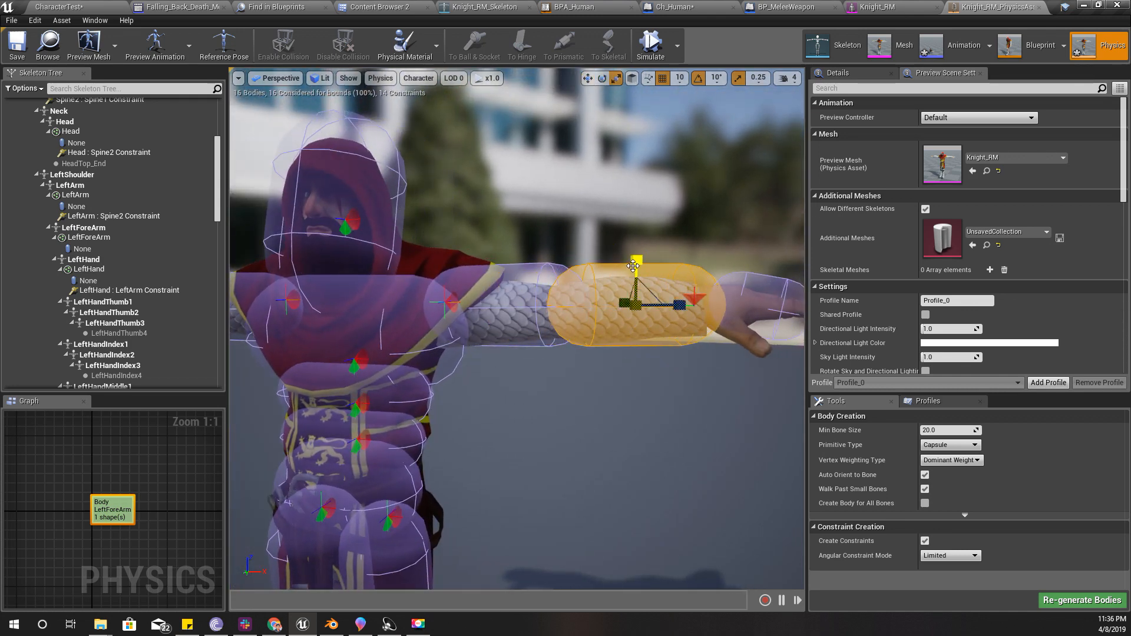
Rotate the RightHand body in line with the arm and move it outward and slightly down over the right hand
right_drag(667, 328, 728, 383)
key(a)
key(a)
key(e)
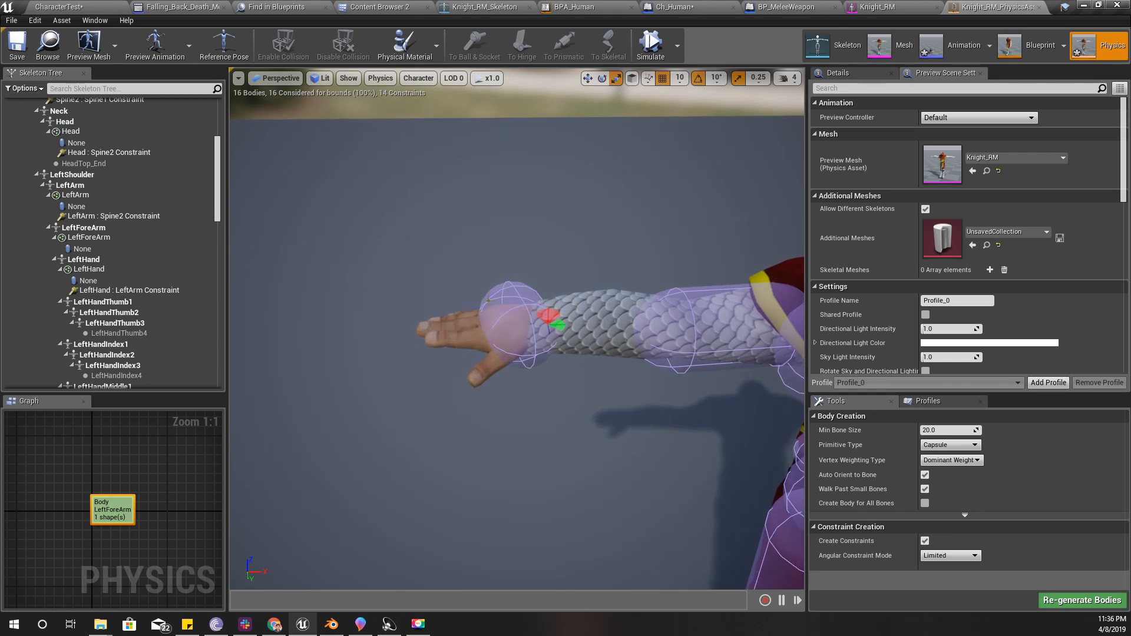
click(510, 360)
key(e)
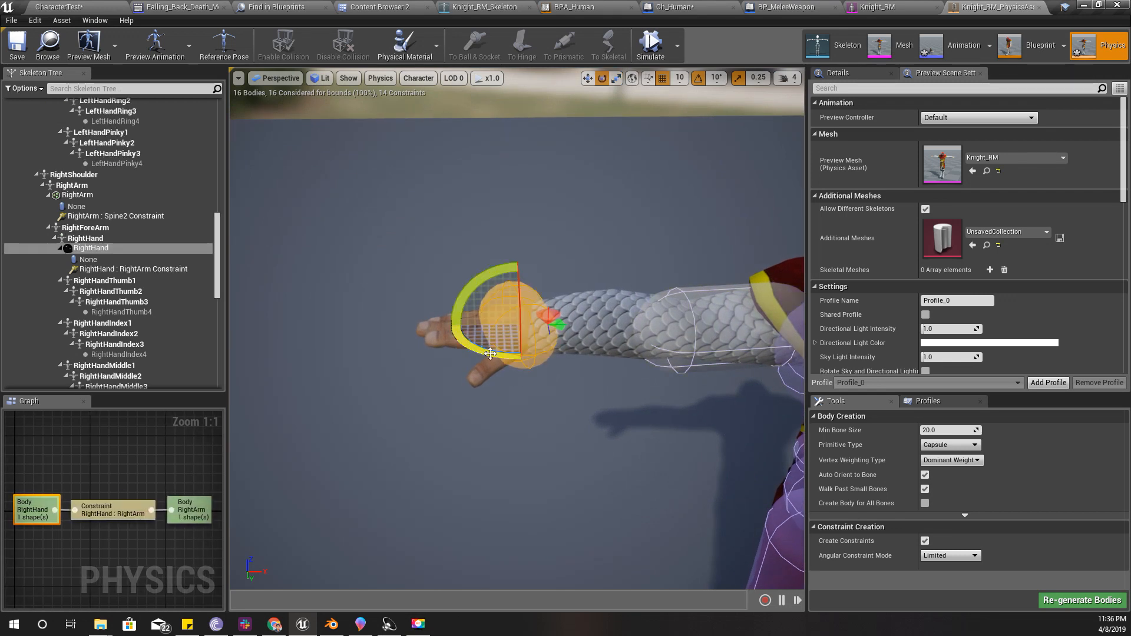
drag(491, 353, 562, 371)
key(w)
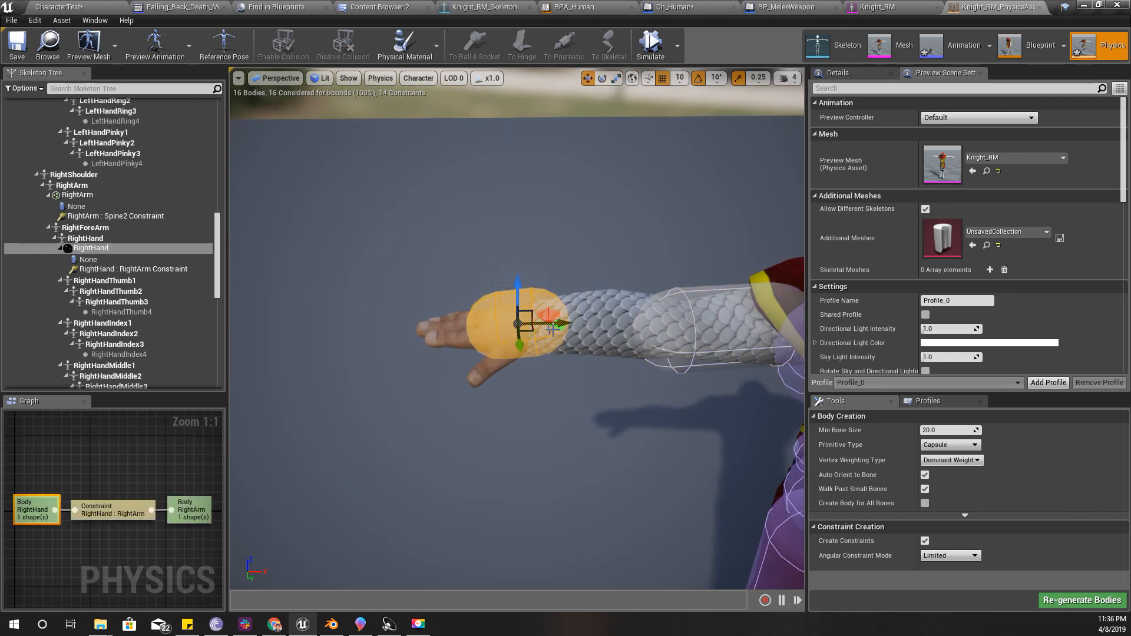
drag(552, 328, 538, 336)
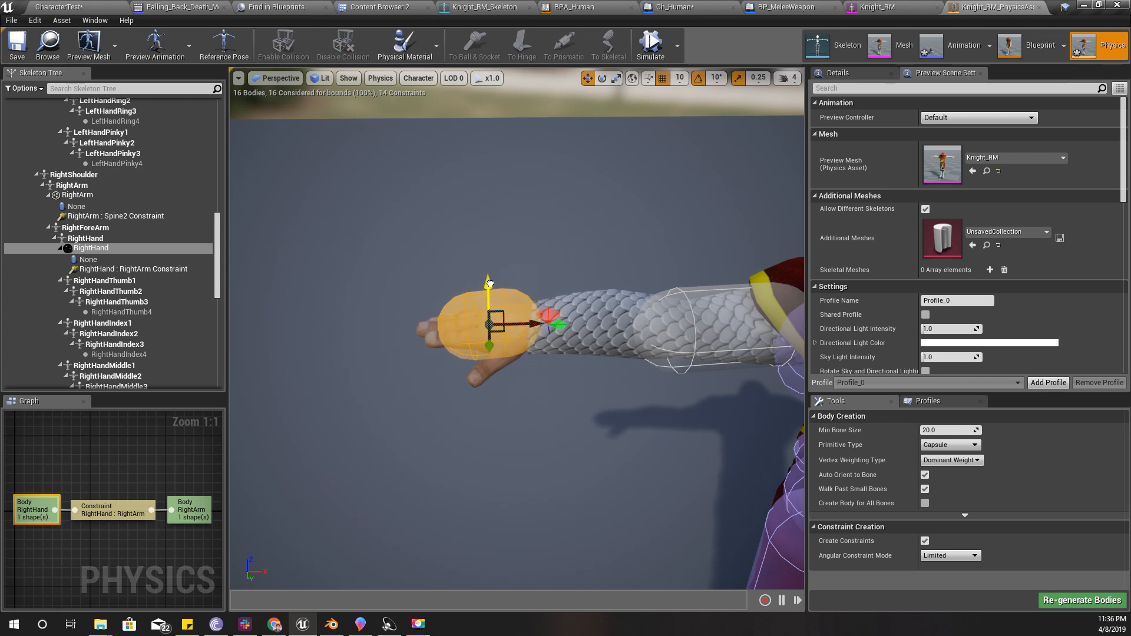
drag(490, 284, 489, 290)
mouse_move(518, 428)
right_down()
mouse_move(518, 377)
mouse_move(533, 407)
mouse_move(518, 428)
right_up()
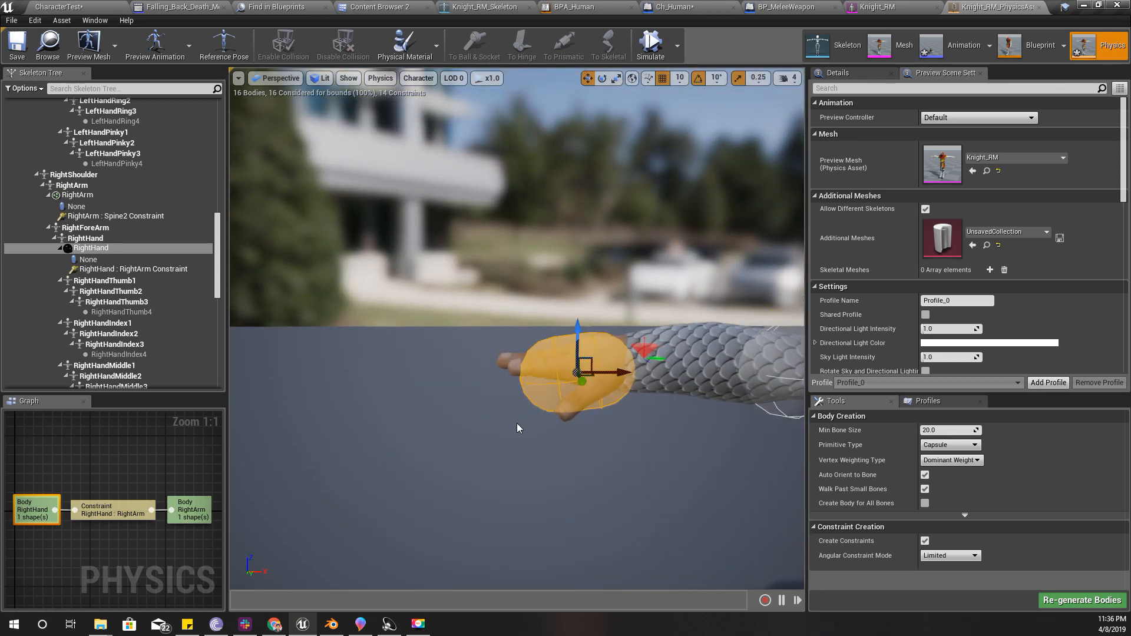
Generate a body for the RightForeArm bone using the current body creation settings
click(89, 229)
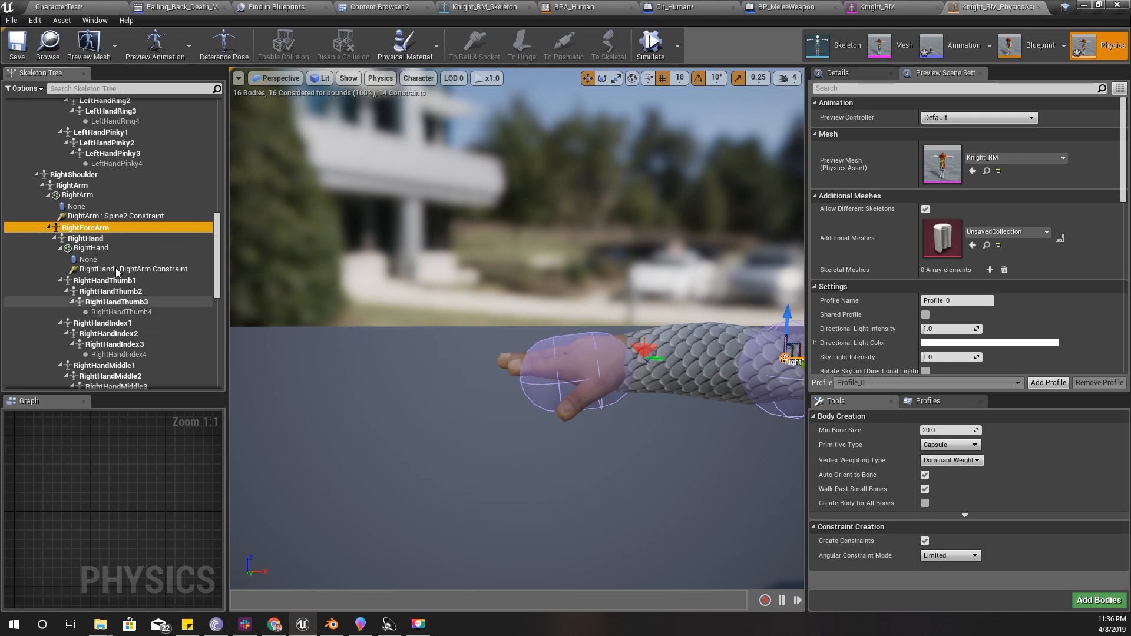
right_click(96, 229)
mouse_move(196, 334)
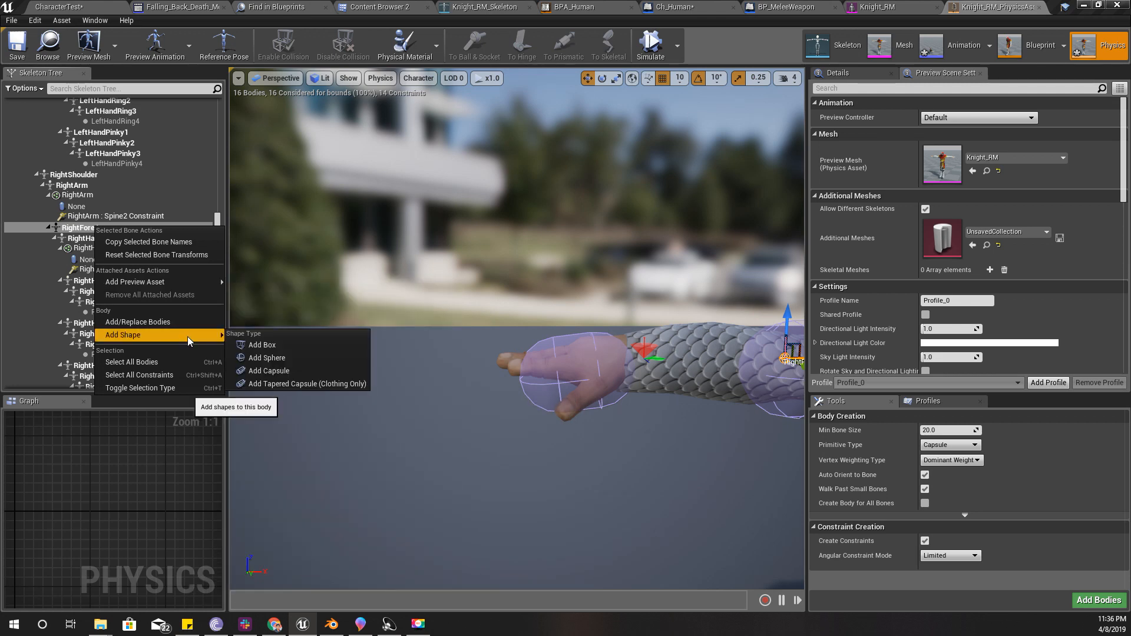
click(89, 231)
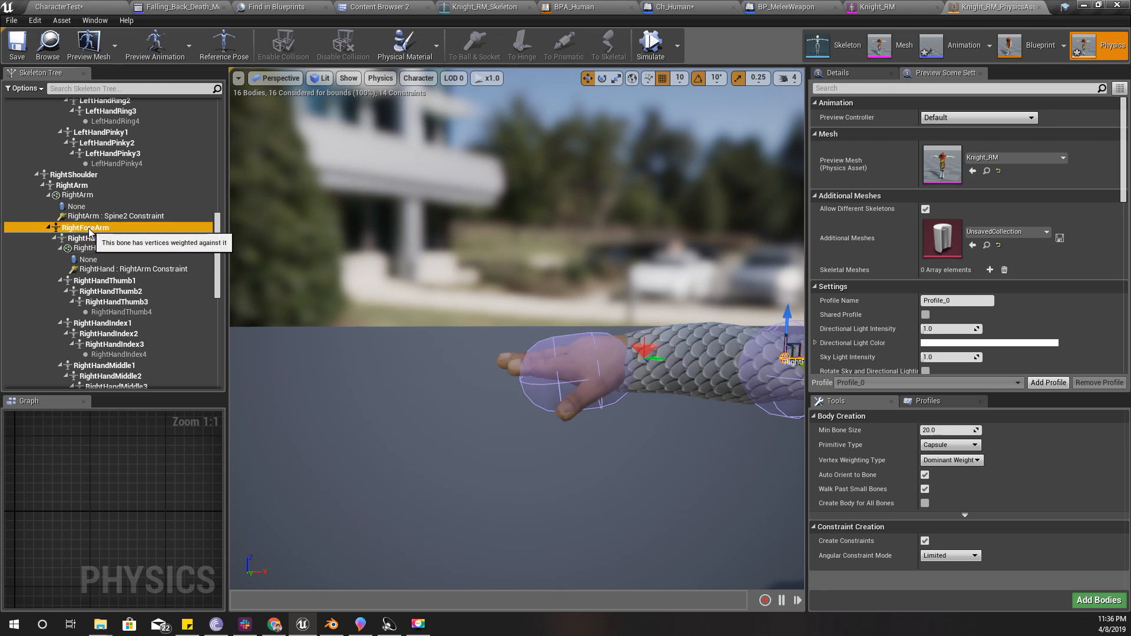
right_click(90, 233)
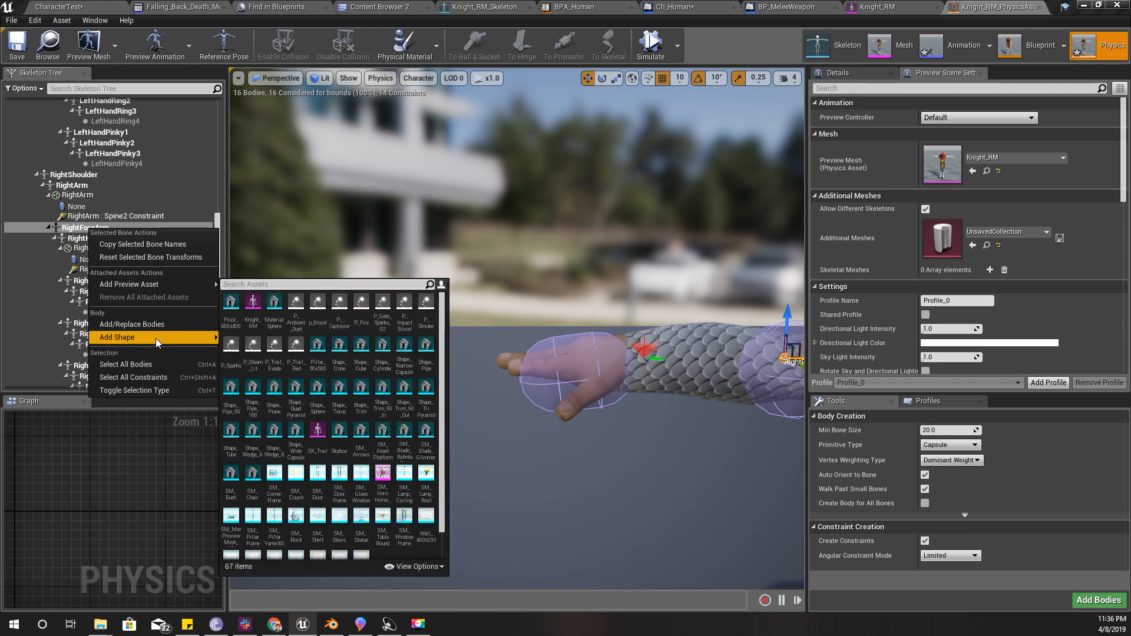
mouse_move(155, 337)
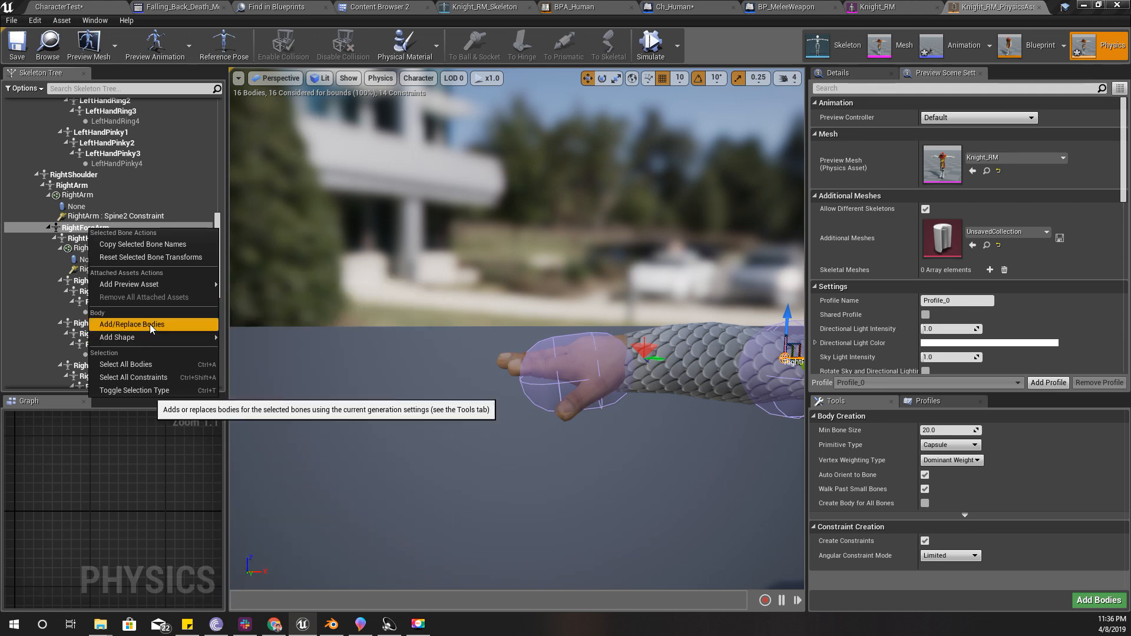
click(149, 324)
Nudge the RightForeArm body along the arm so it sits between the hand and upper arm bodies
middle_drag(604, 426, 734, 516)
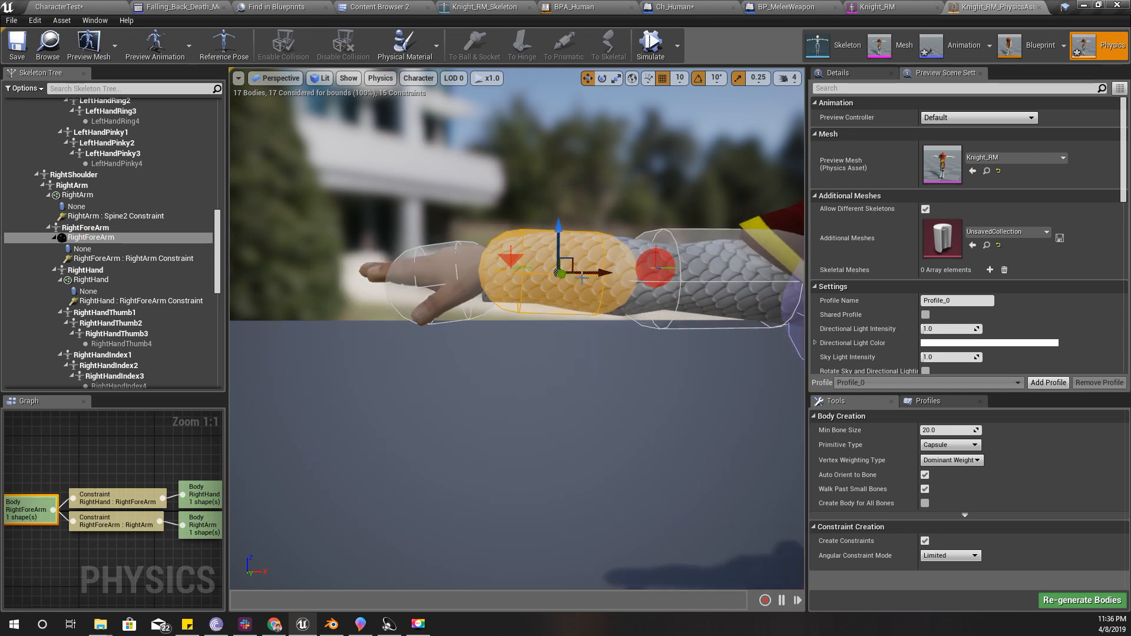
scroll(575, 298, up, 1)
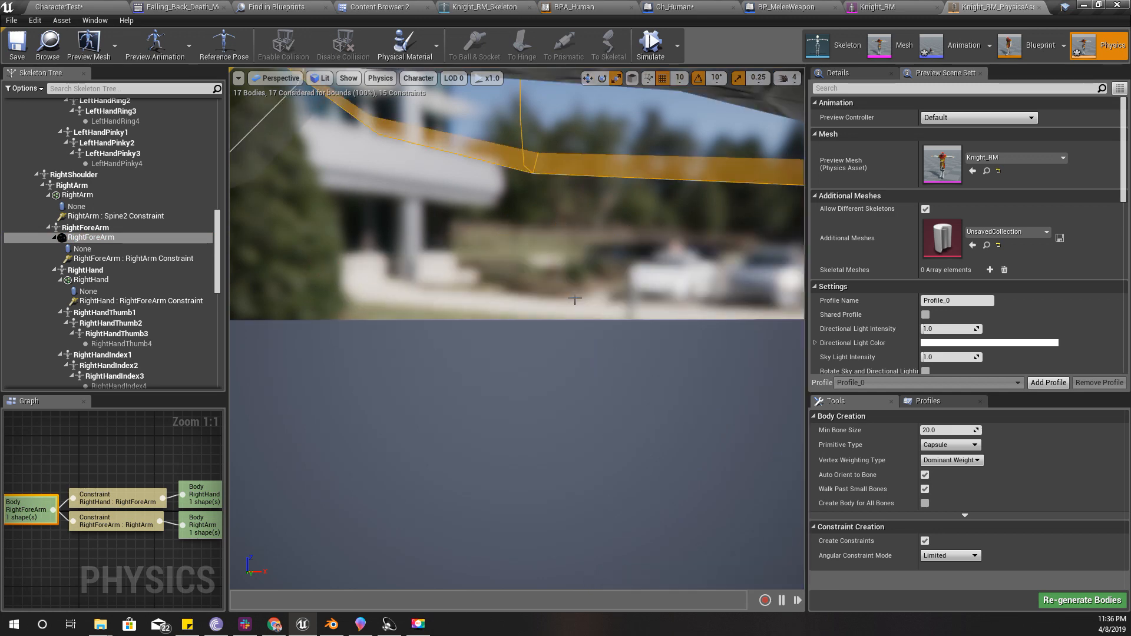
scroll(575, 298, down, 1)
right_drag(600, 305, 674, 336)
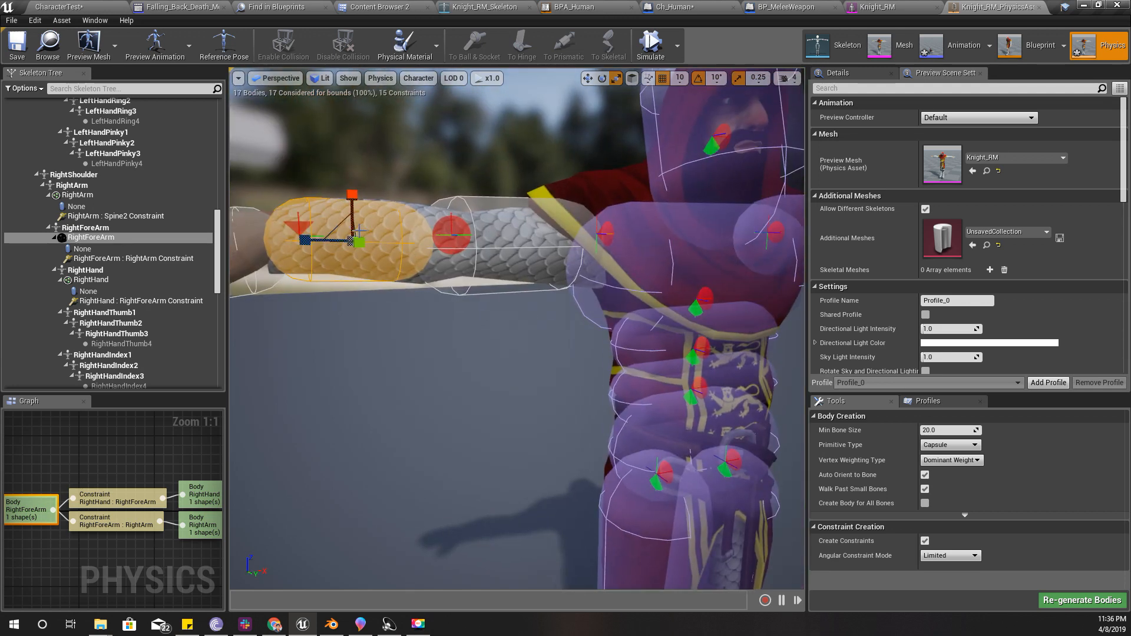
mouse_move(401, 240)
mouse_down()
mouse_move(353, 240)
mouse_move(397, 241)
mouse_up()
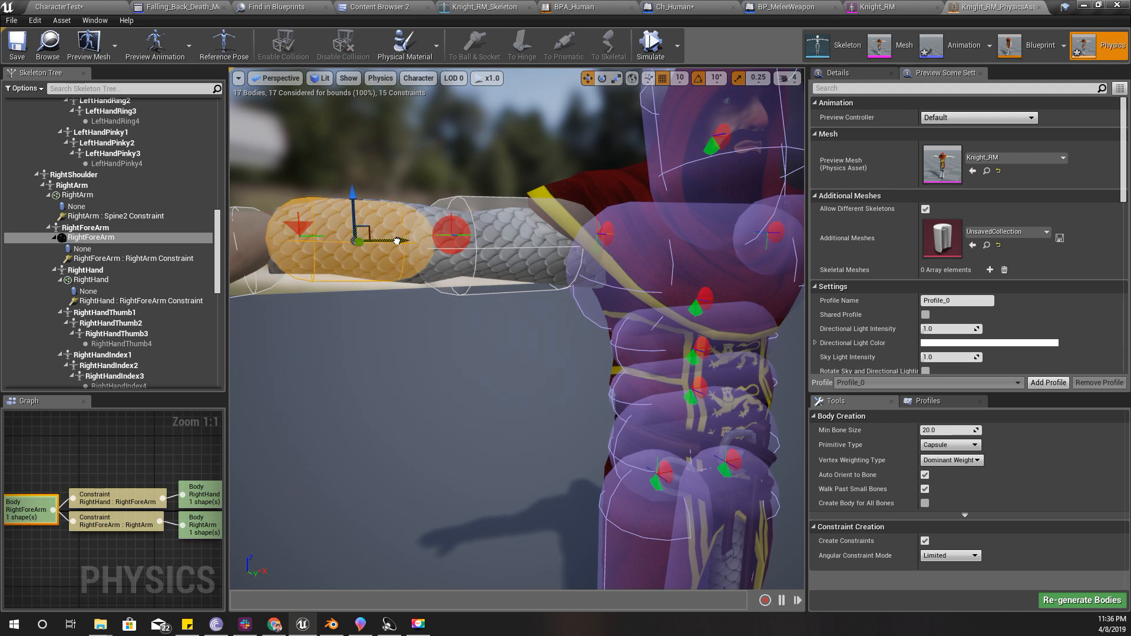
Simulate only the selected LeftArm body and the bodies below it, stop the simulation, and inspect the left arm
right_drag(445, 314, 565, 335)
right_drag(548, 362, 518, 351)
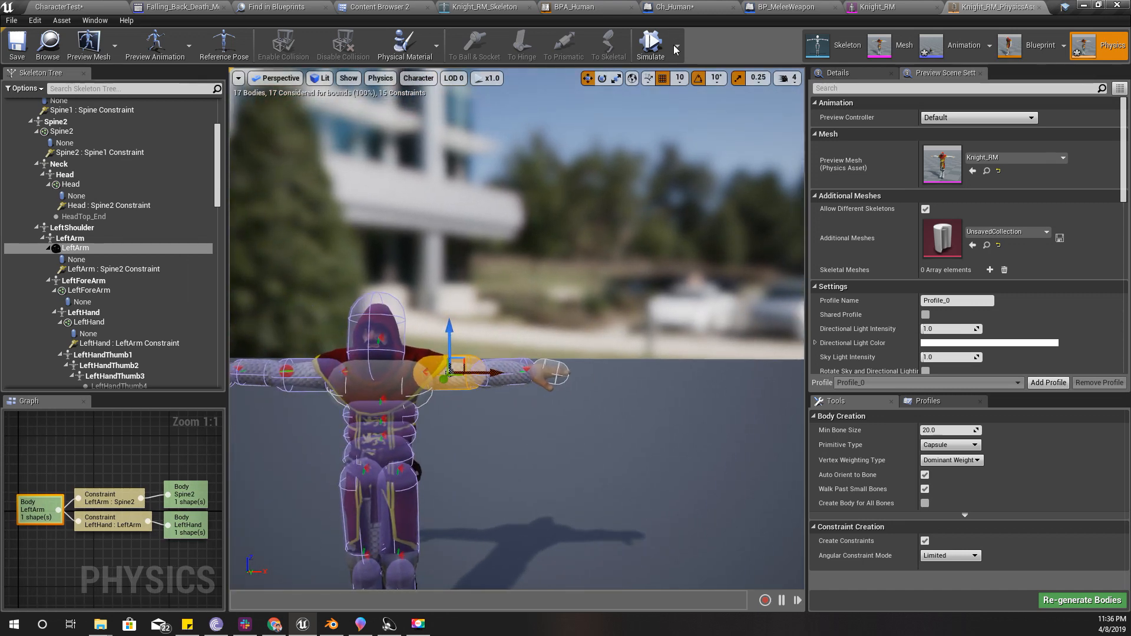
click(676, 48)
click(716, 91)
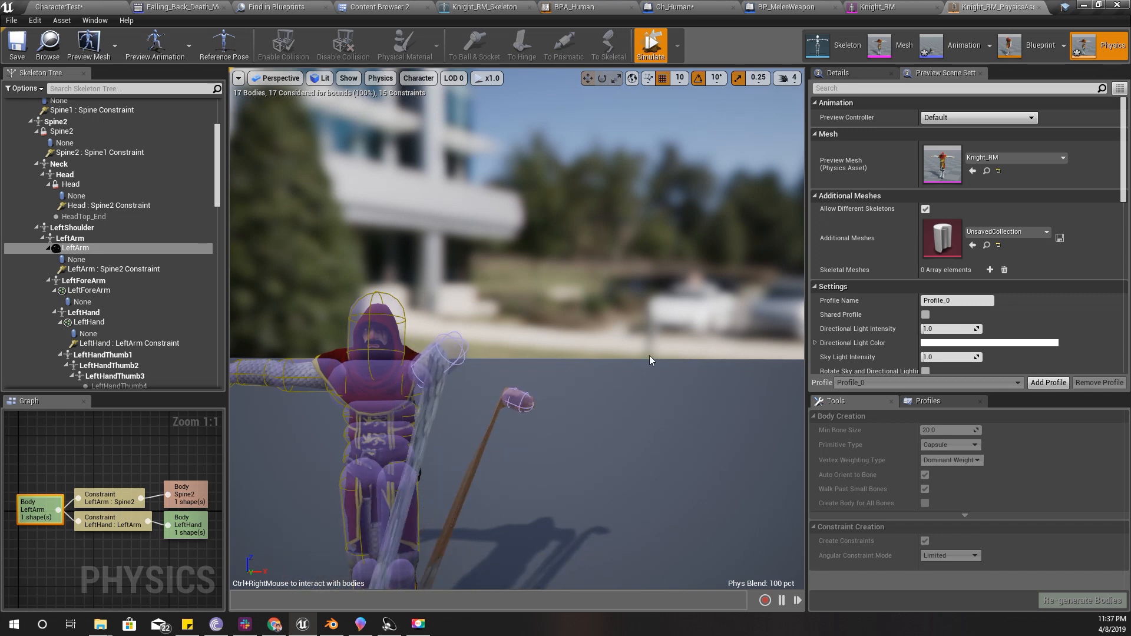
right_drag(649, 355, 648, 501)
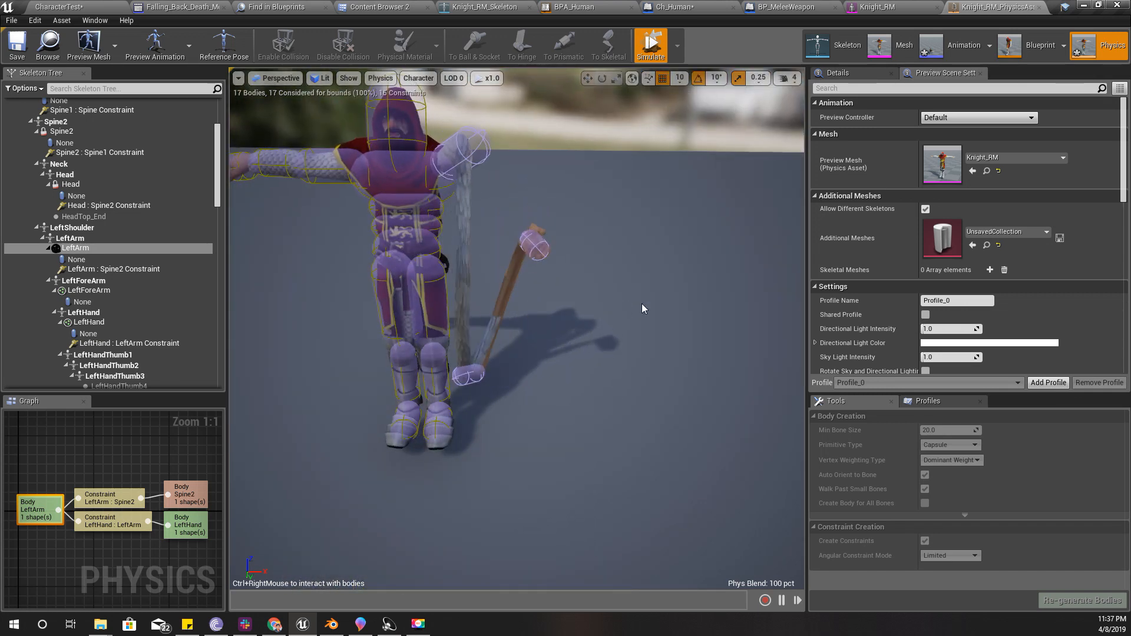
click(654, 52)
scroll(572, 165, up, 5)
right_drag(571, 165, 530, 68)
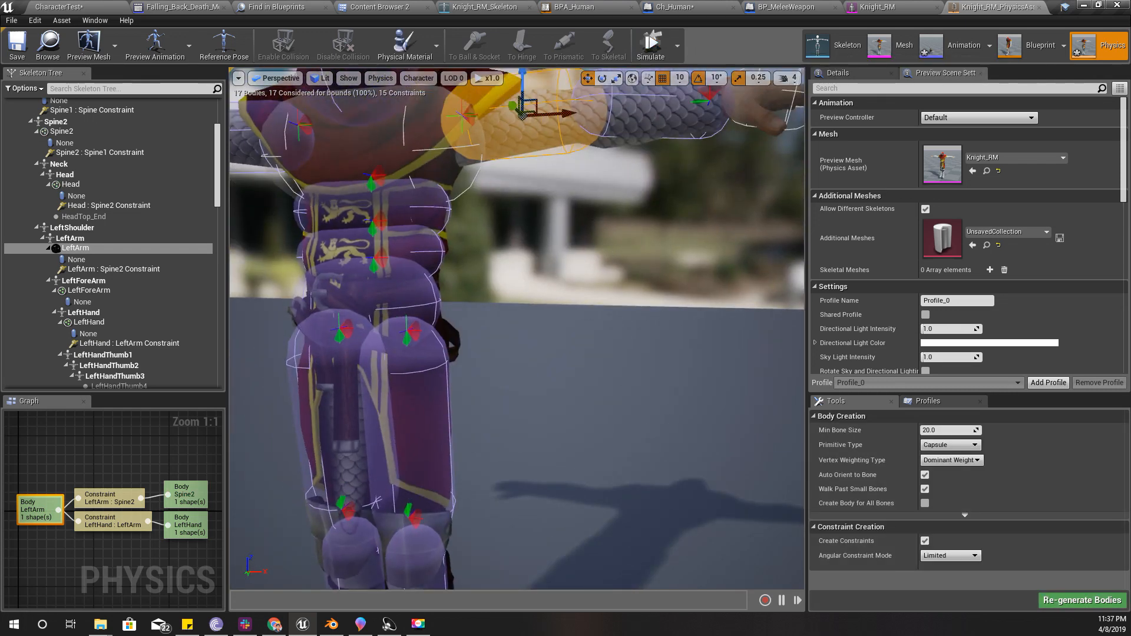
middle_drag(623, 263, 639, 127)
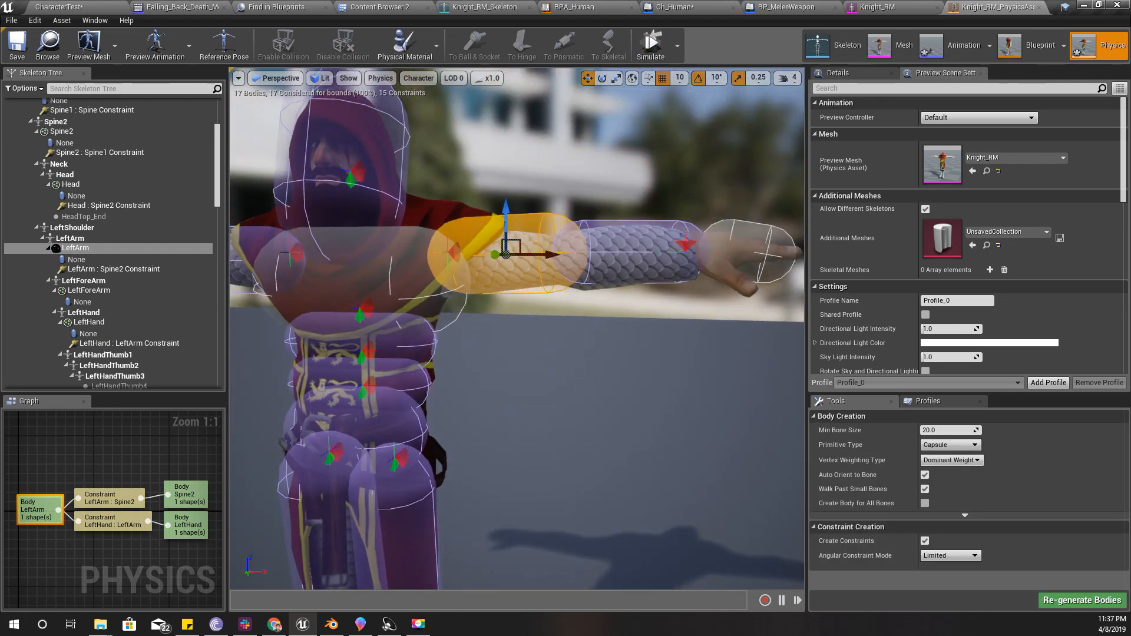
Examine the LeftForeArm and LeftHand bodies, how each is constrained, and the operations available for the LeftForeArm body
click(629, 260)
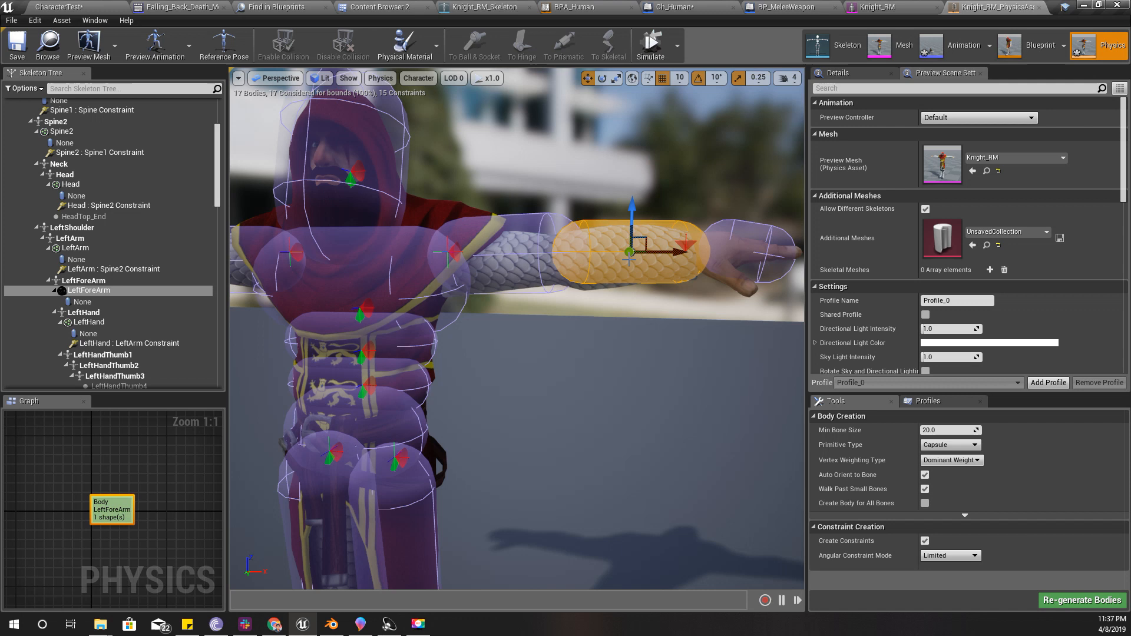
click(104, 322)
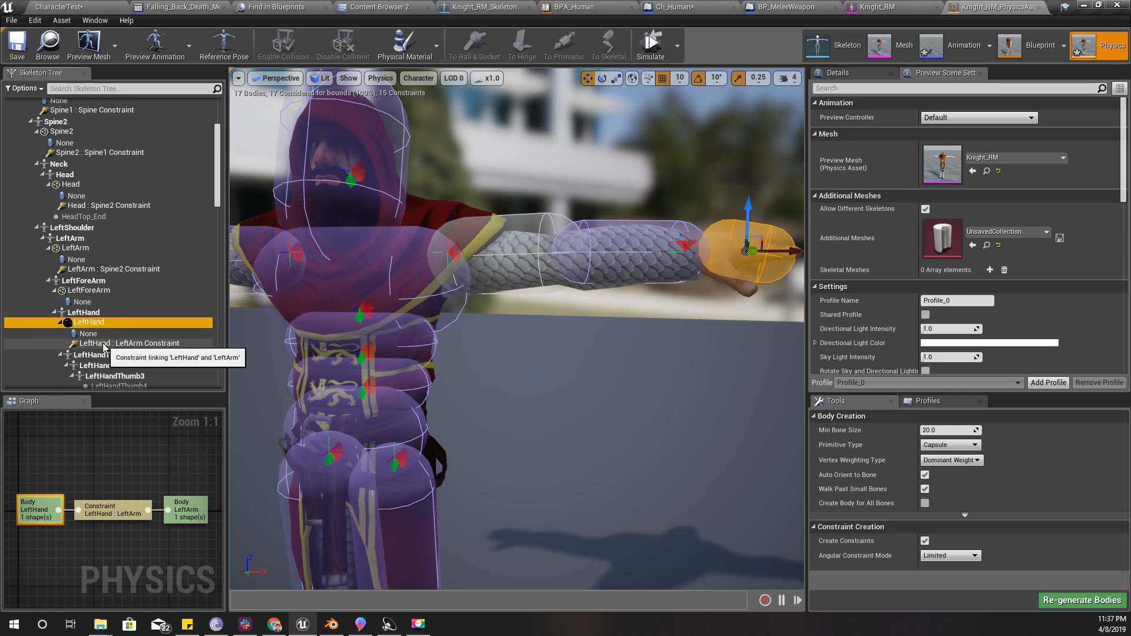
click(84, 302)
right_click(84, 304)
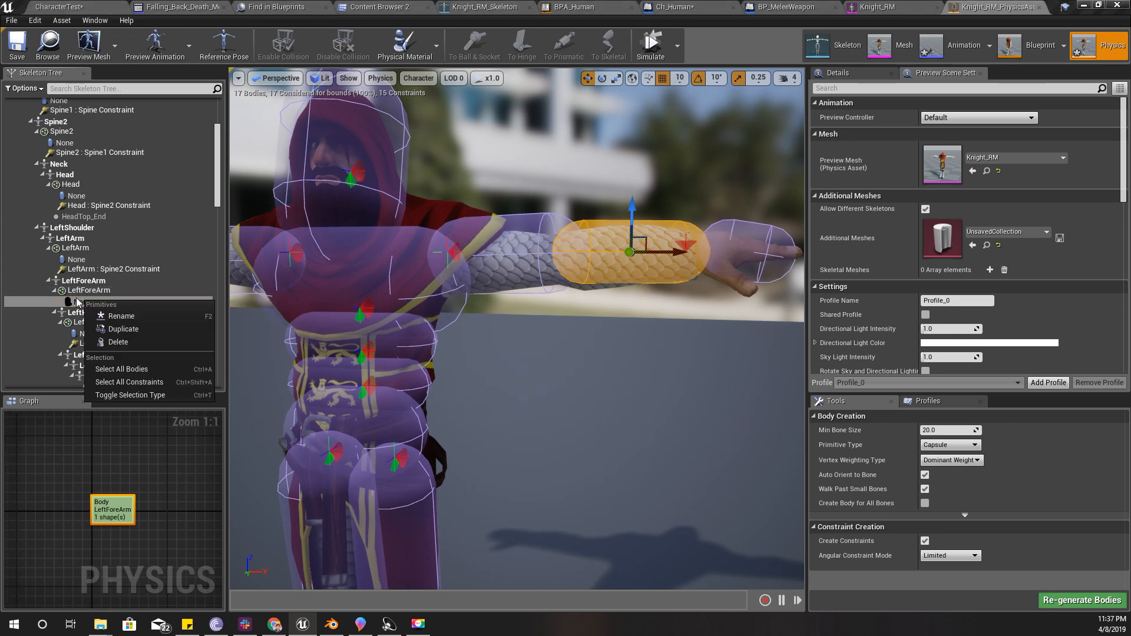
click(75, 291)
right_click(75, 293)
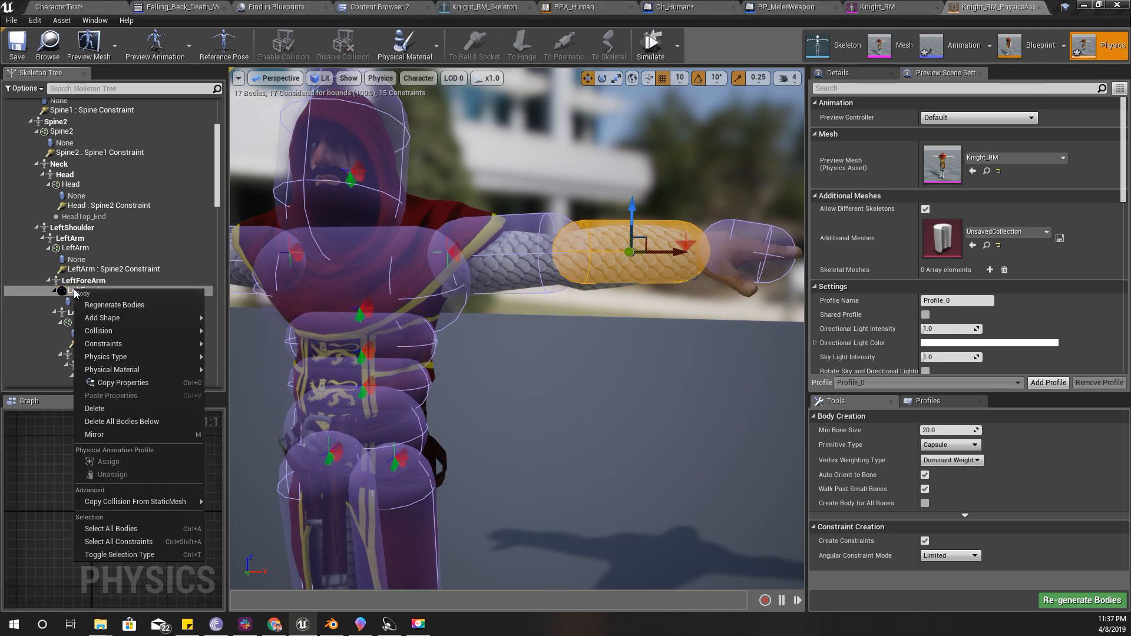
mouse_move(123, 330)
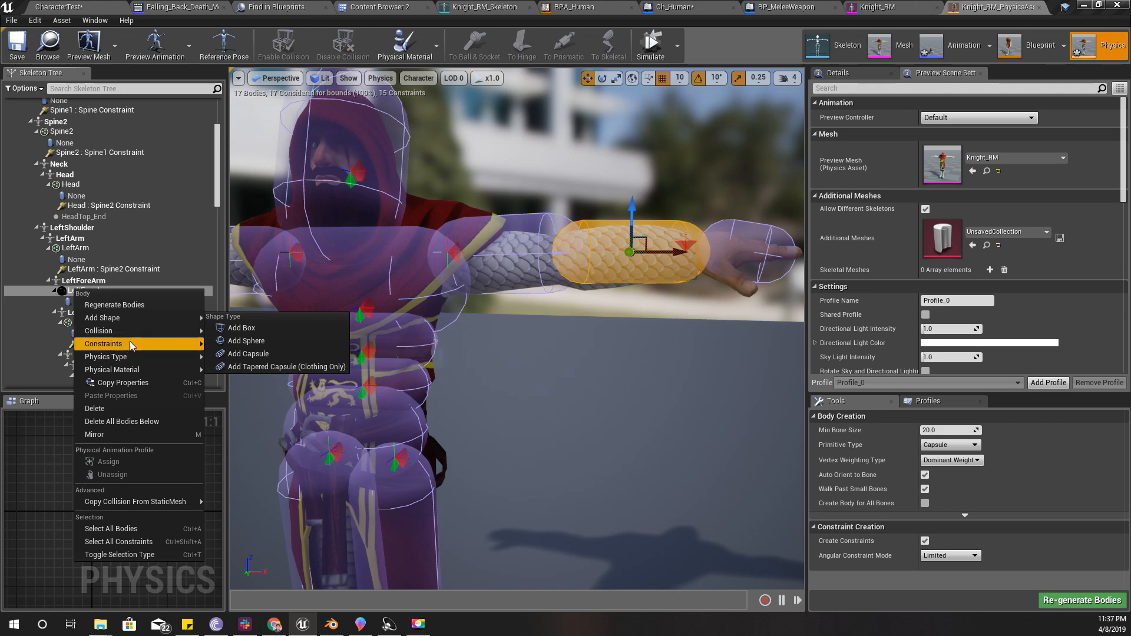
click(39, 318)
click(99, 301)
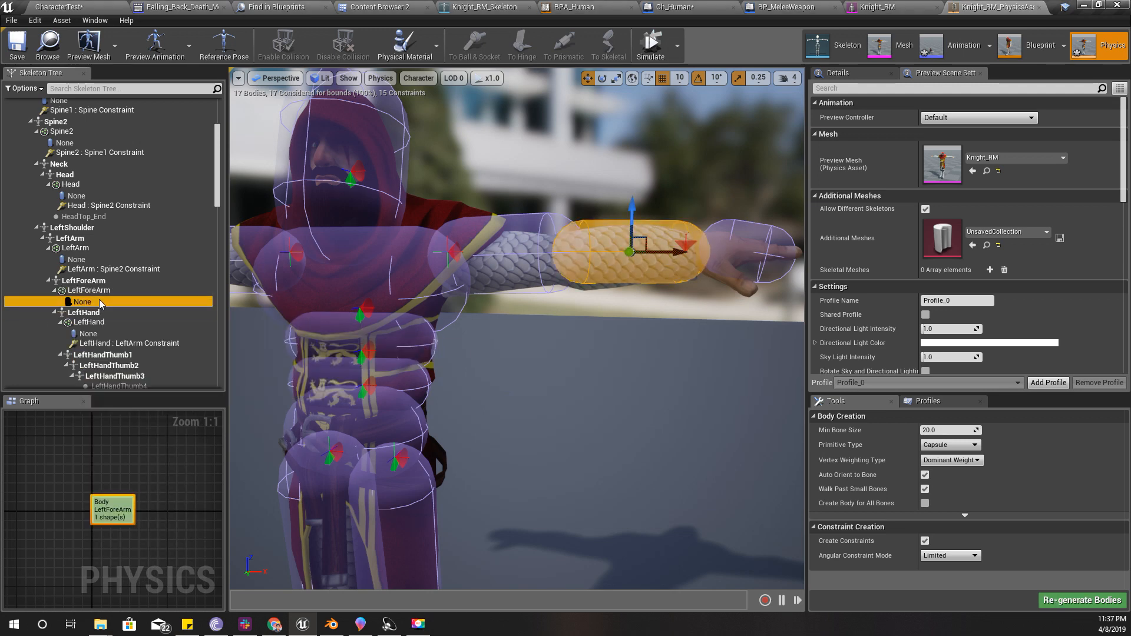
right_click(100, 303)
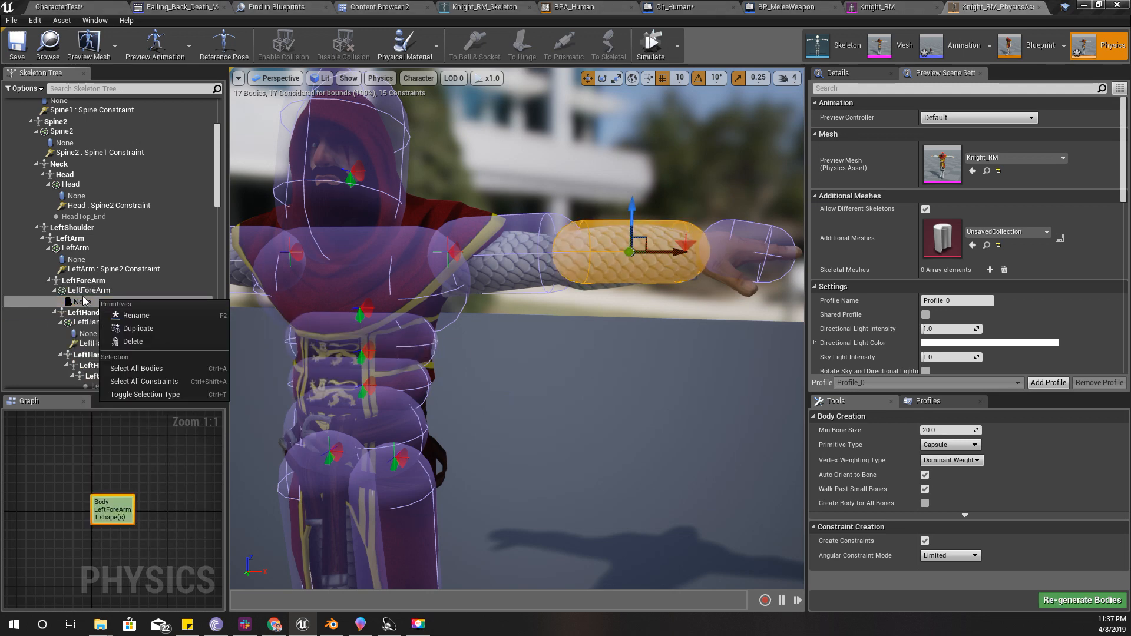
Create a constraint from the LeftForeArm body to LeftHand and inspect it at the wrist
click(81, 291)
right_click(81, 291)
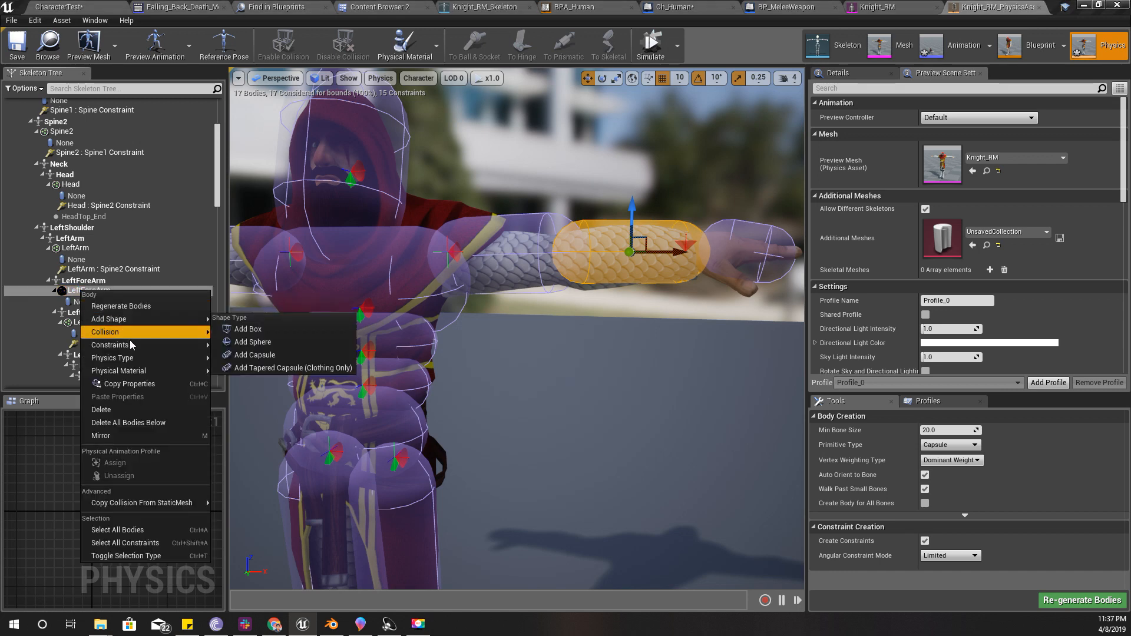
mouse_move(136, 347)
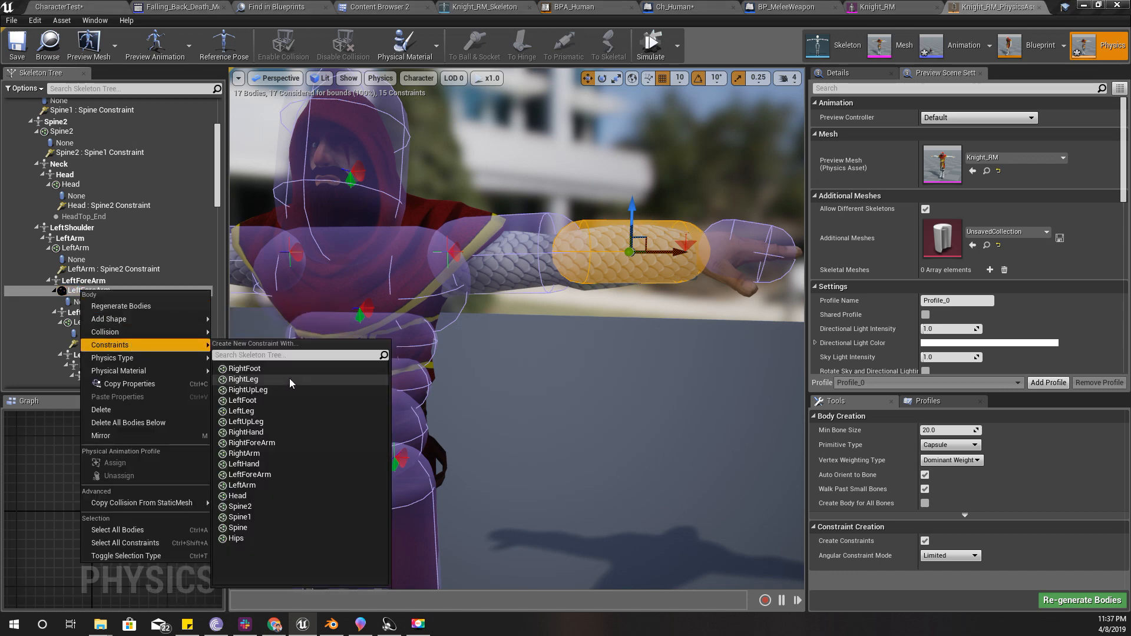
click(278, 465)
click(109, 313)
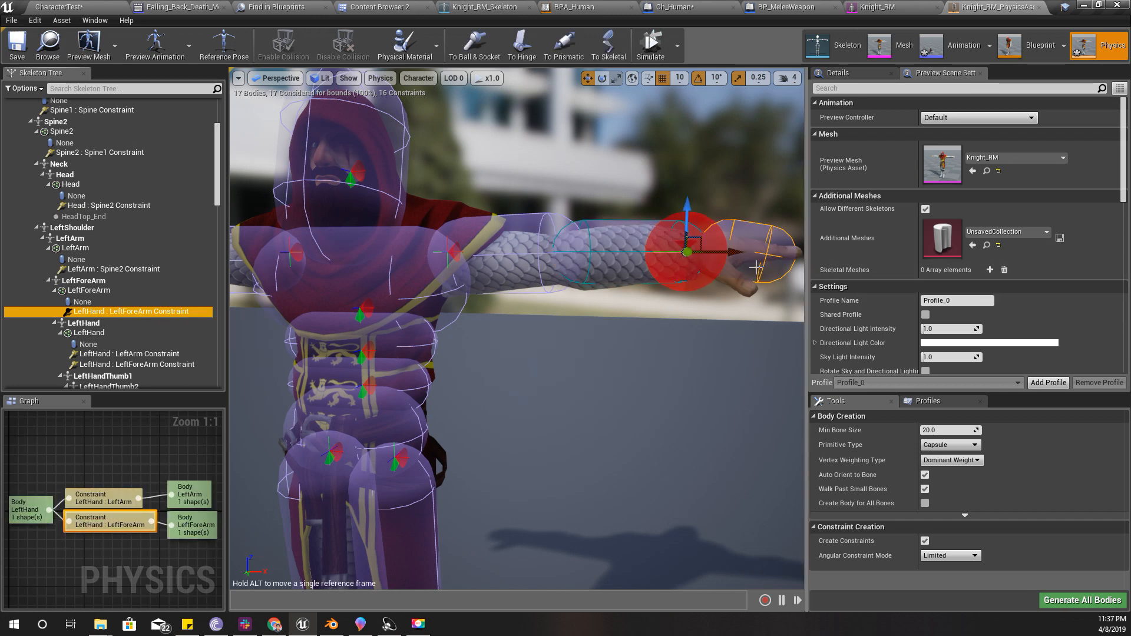
key(f)
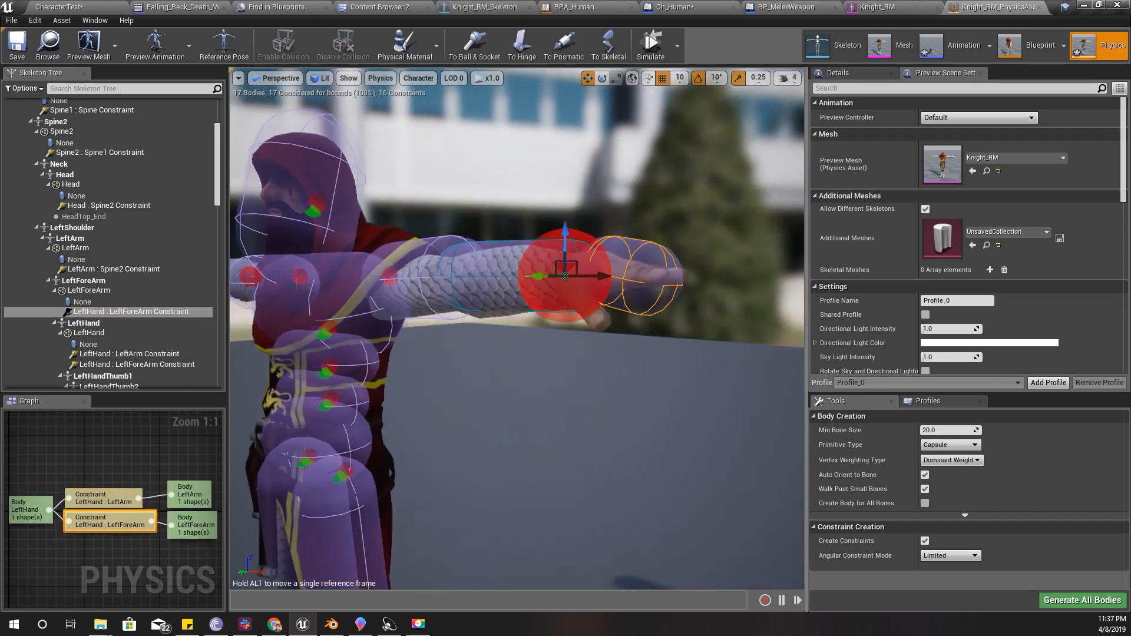
right_drag(573, 246, 545, 288)
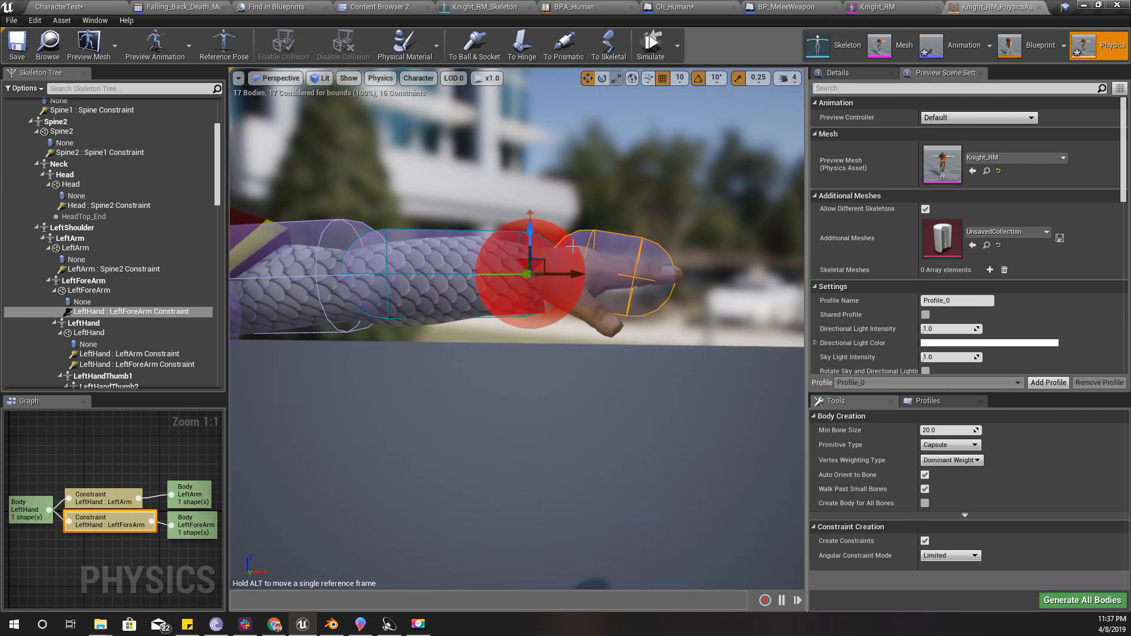
Create a constraint from the LeftForeArm body to LeftArm
click(82, 301)
right_click(84, 290)
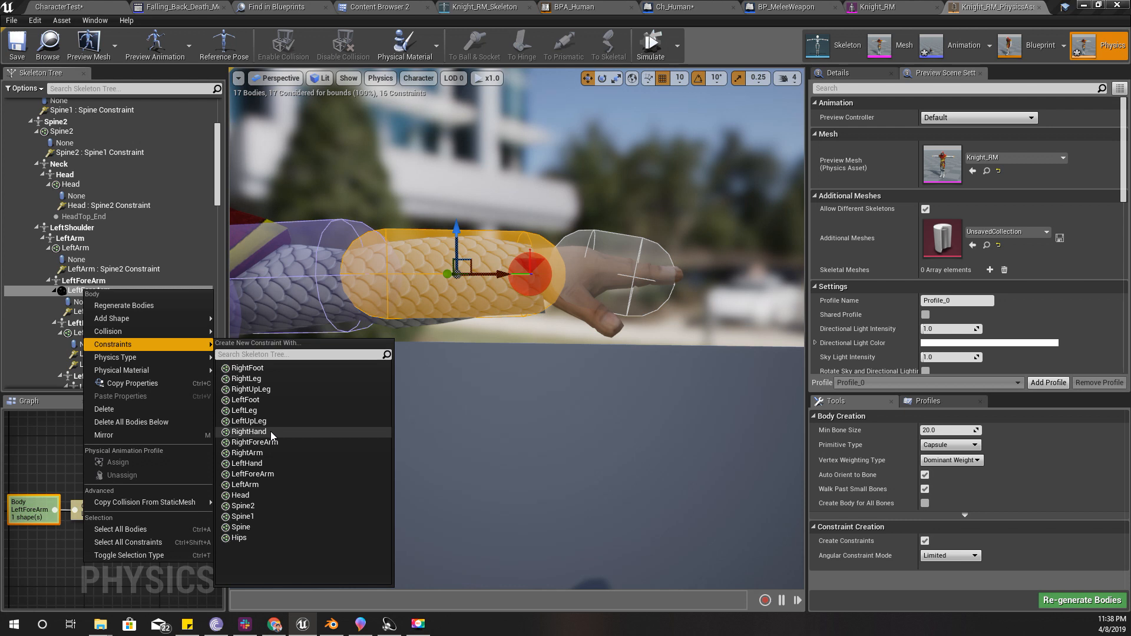
click(253, 484)
Move the LeftArm : LeftForeArm constraint along the arm from the shoulder to the elbow, where the two bodies overlap
middle_drag(516, 329, 354, 310)
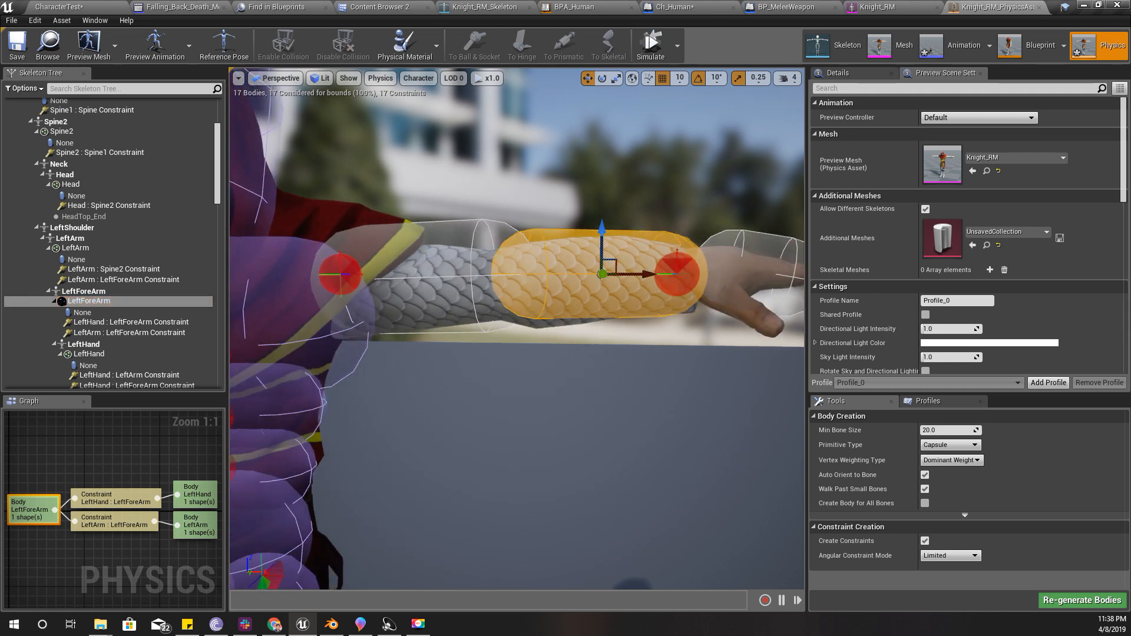
click(445, 283)
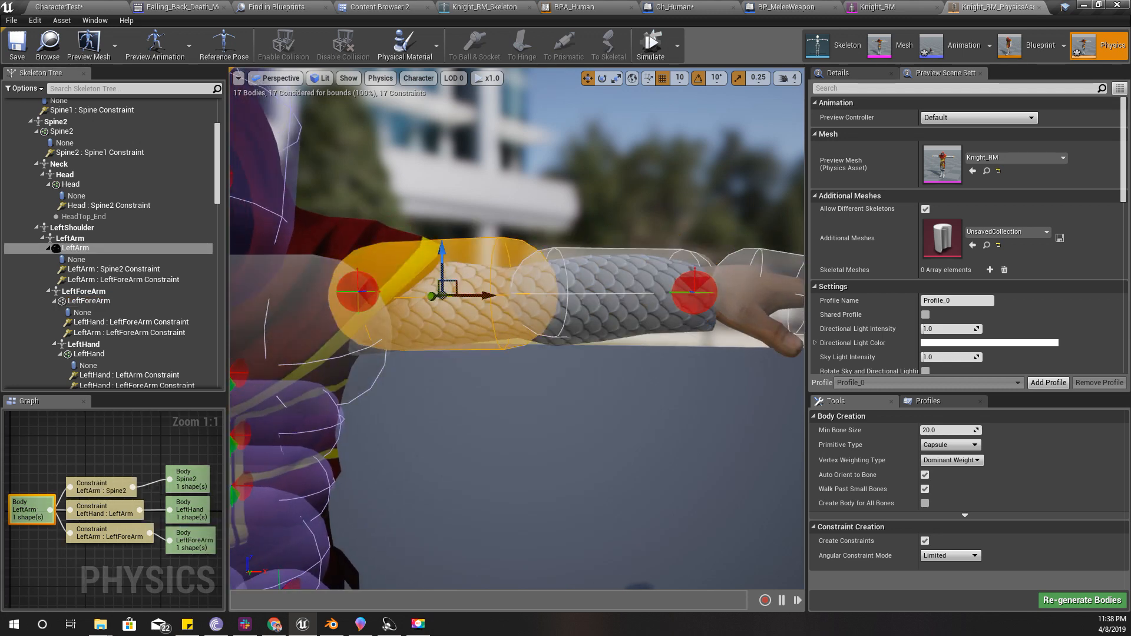
click(593, 285)
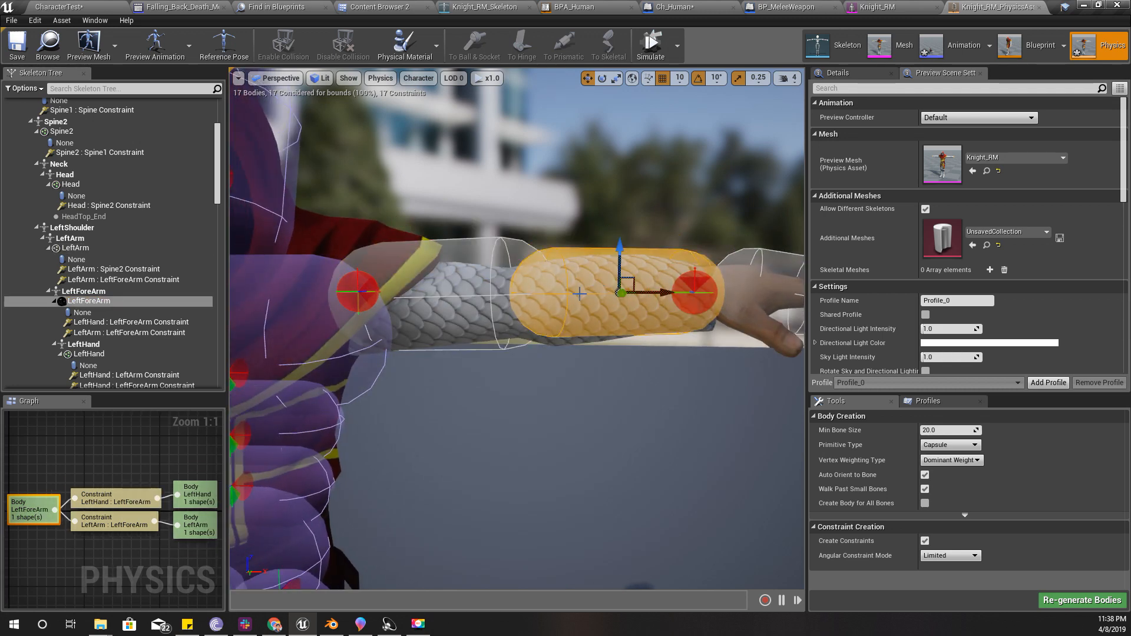
click(619, 244)
click(607, 278)
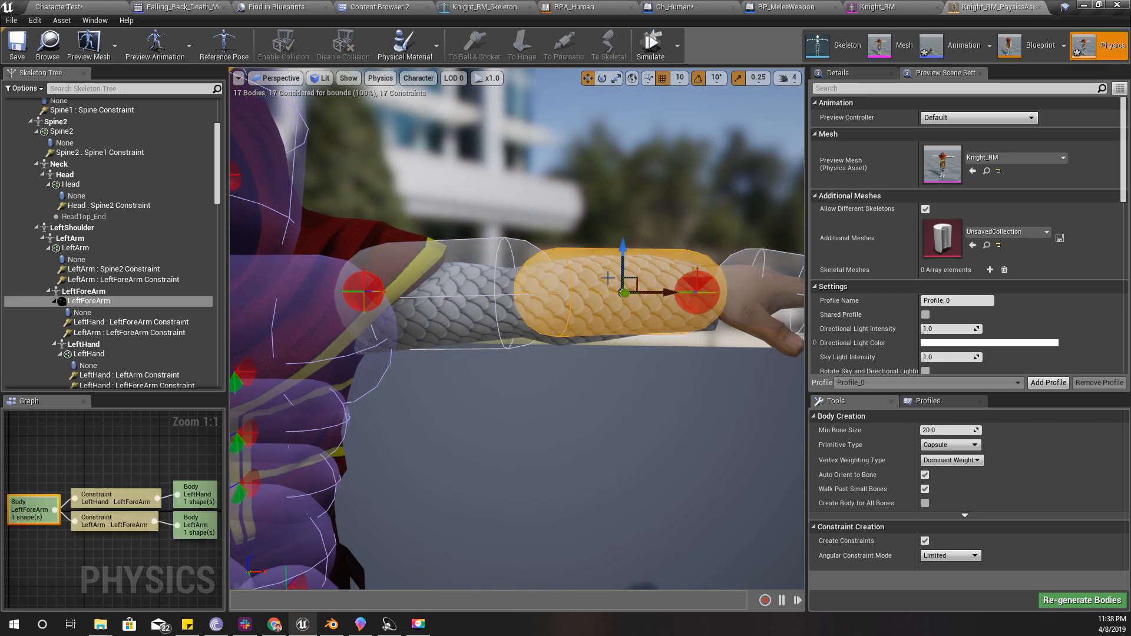
click(126, 323)
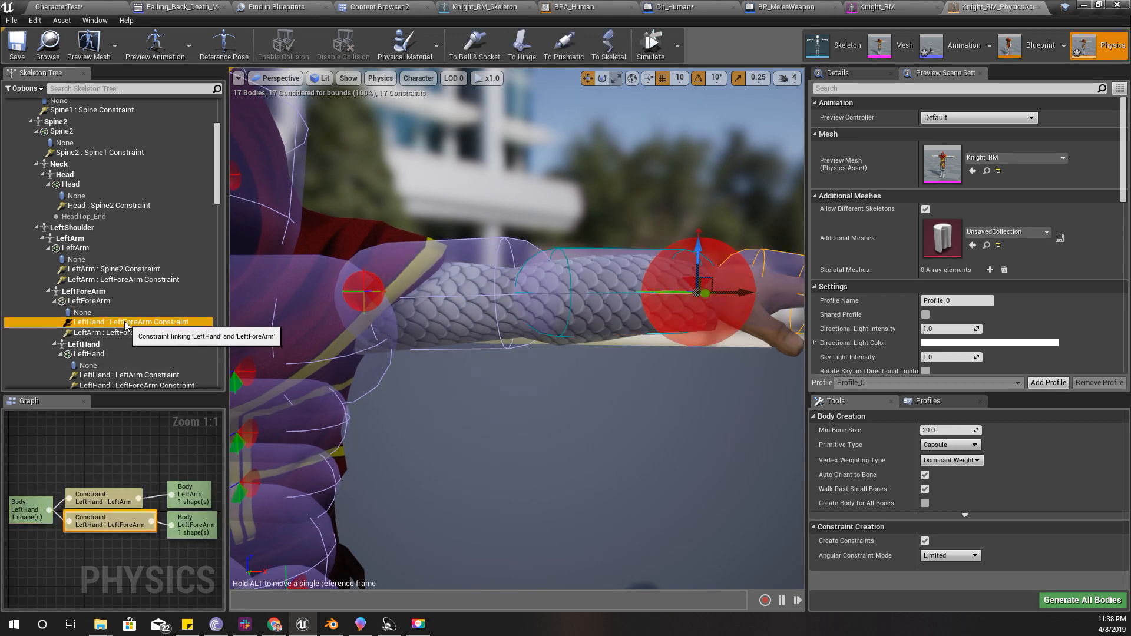
click(131, 333)
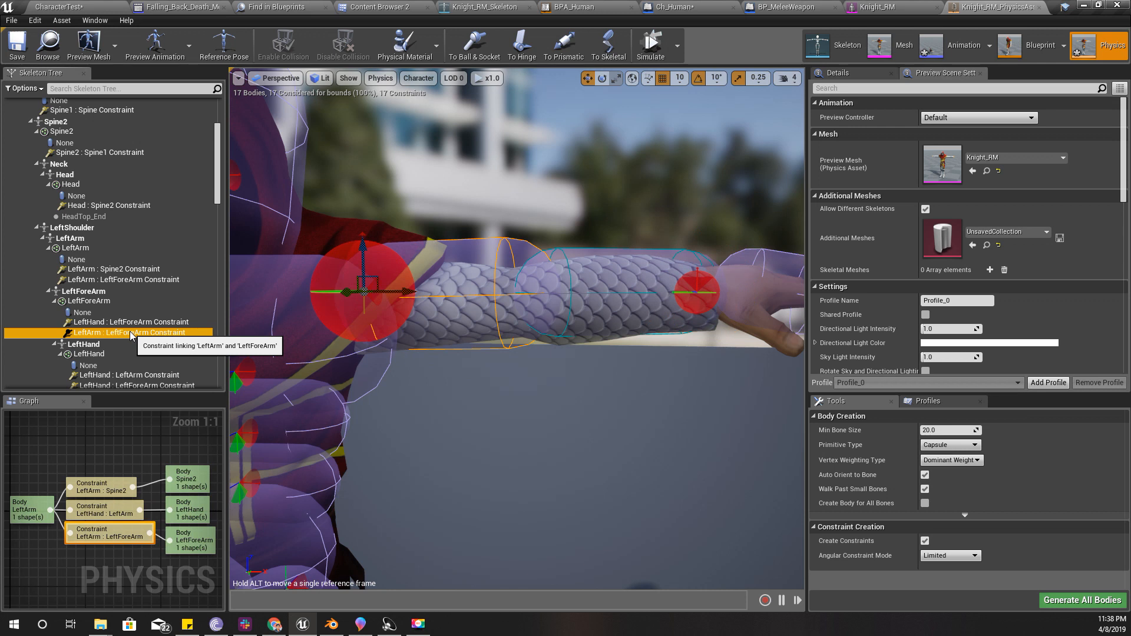
drag(411, 293, 566, 286)
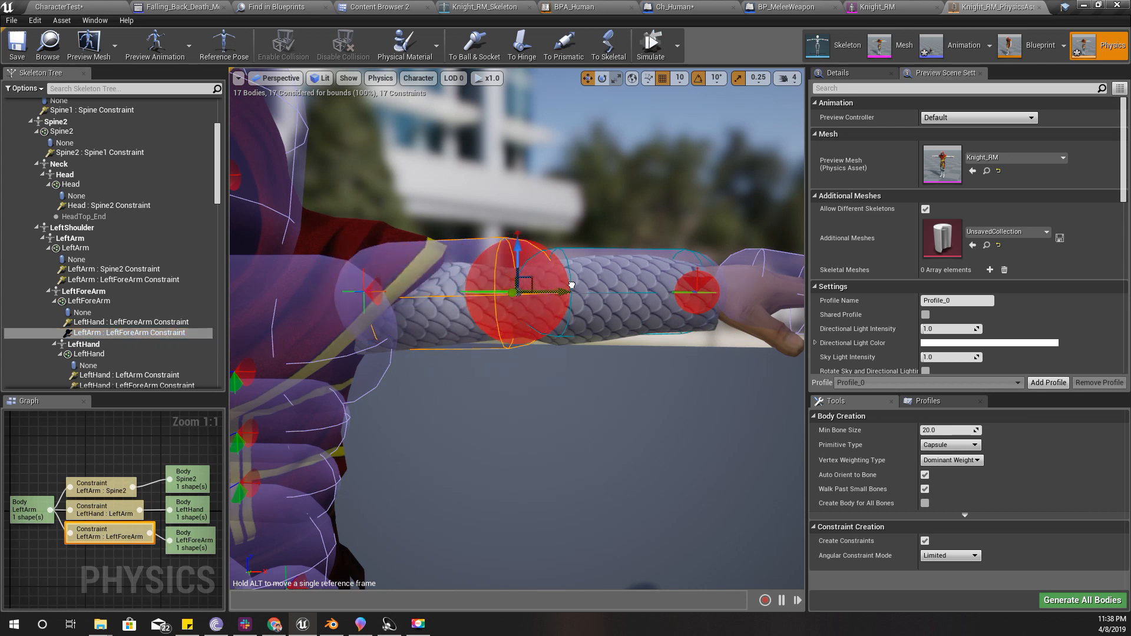
Delete the LeftArm : LeftForeArm constraint
click(88, 291)
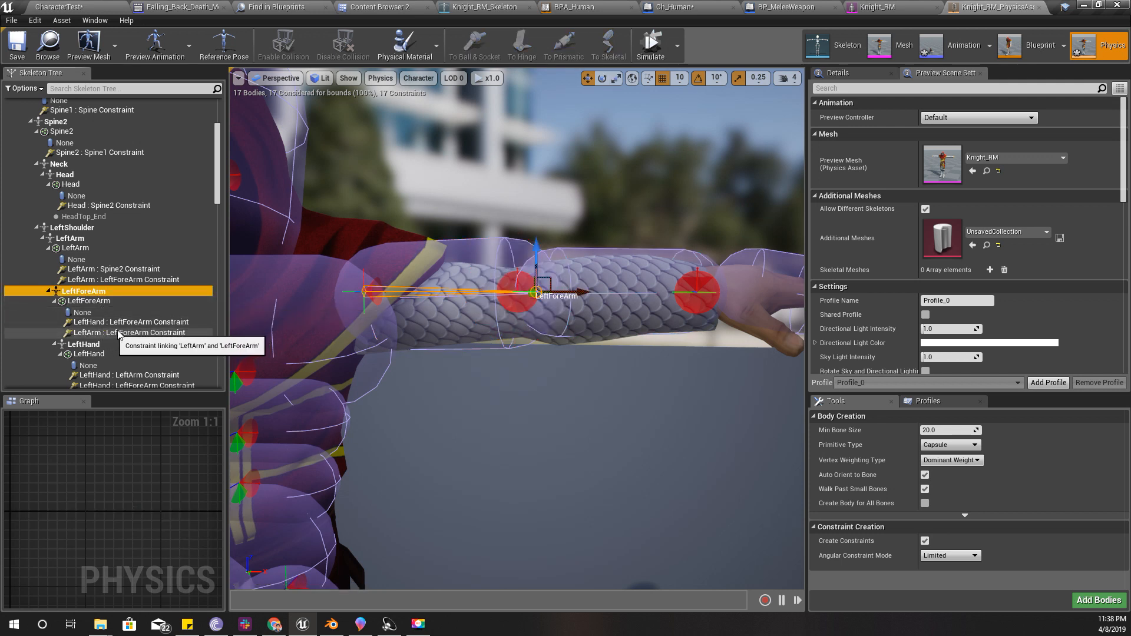
right_click(84, 298)
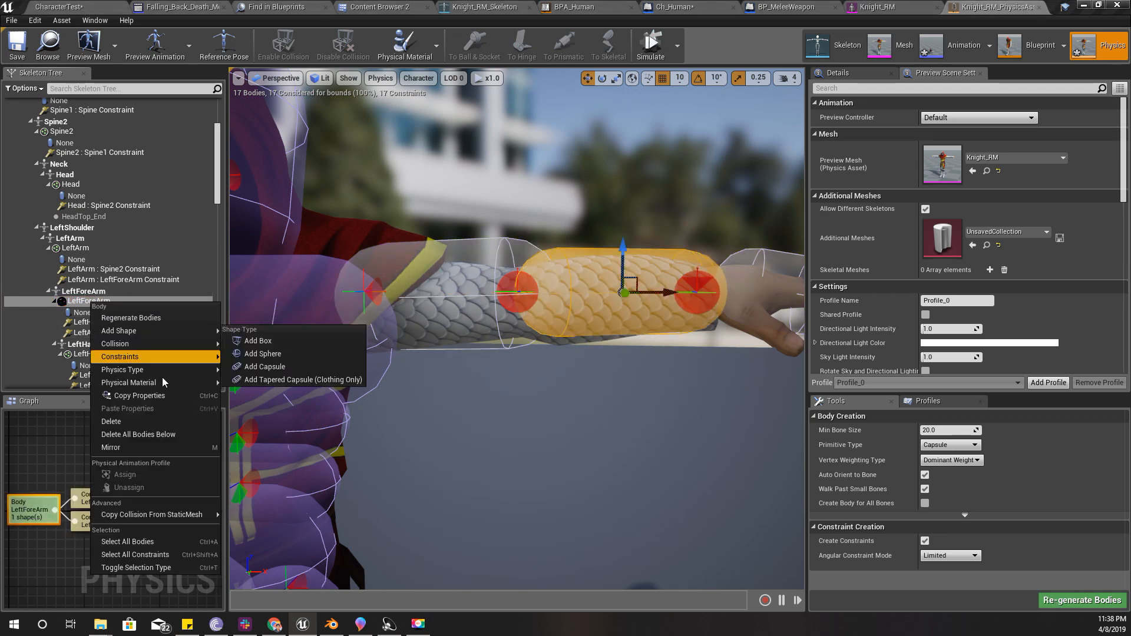
mouse_move(164, 356)
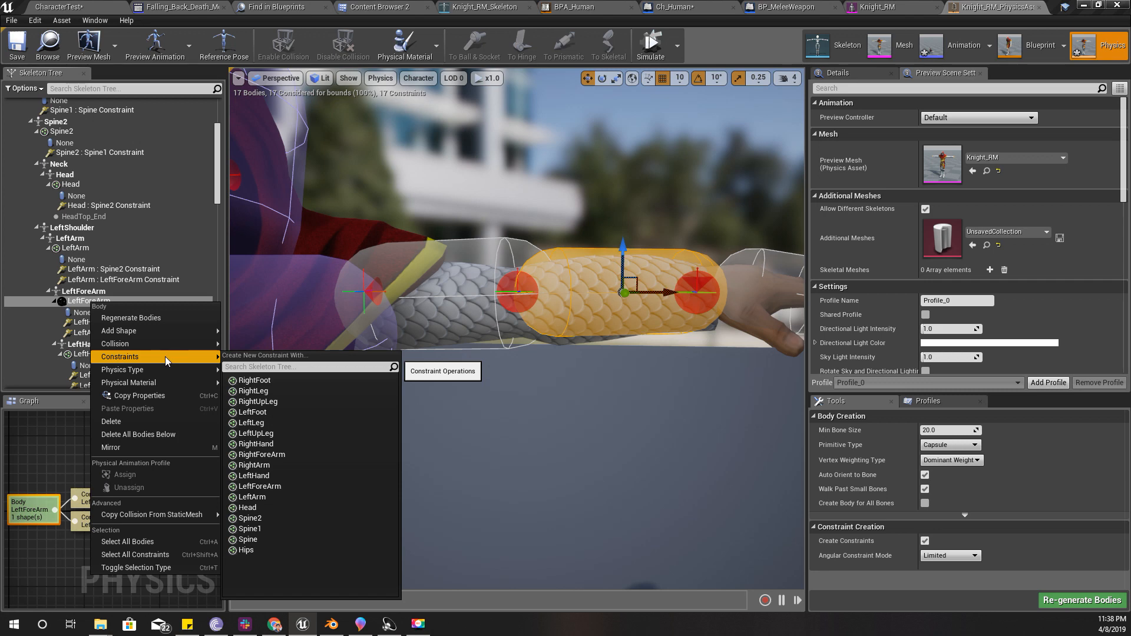
mouse_move(125, 330)
click(81, 314)
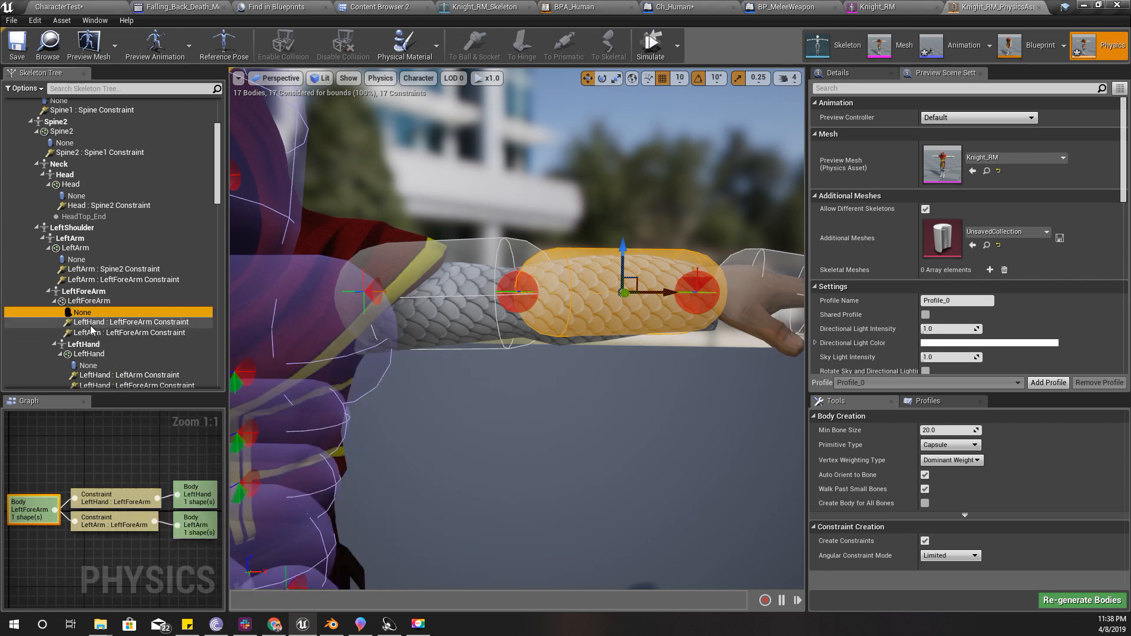
click(101, 332)
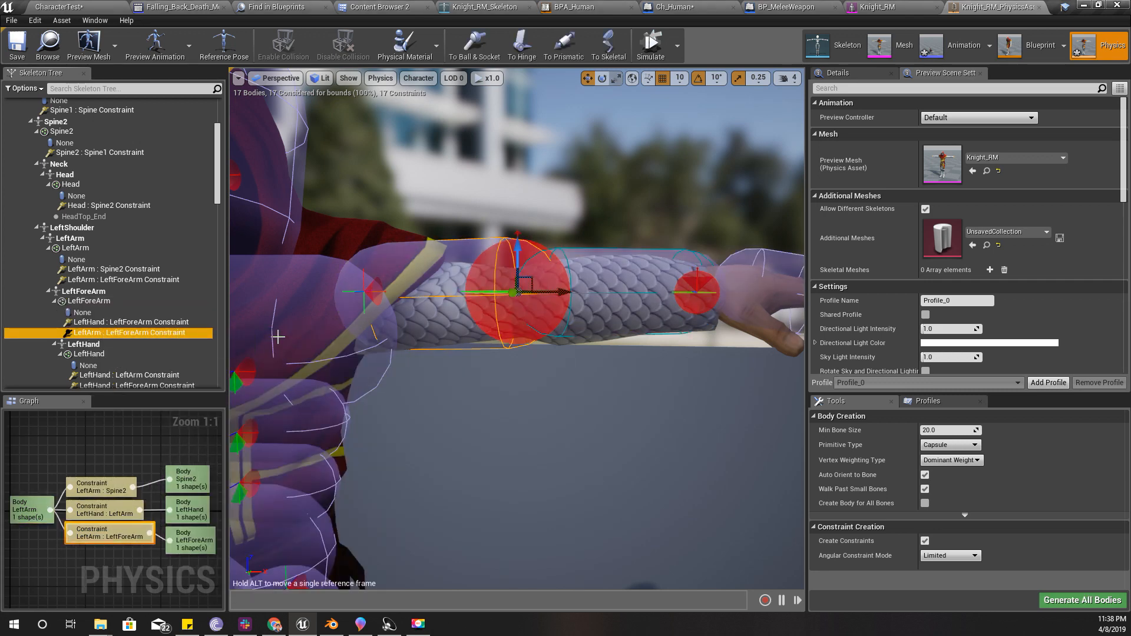
key(Delete)
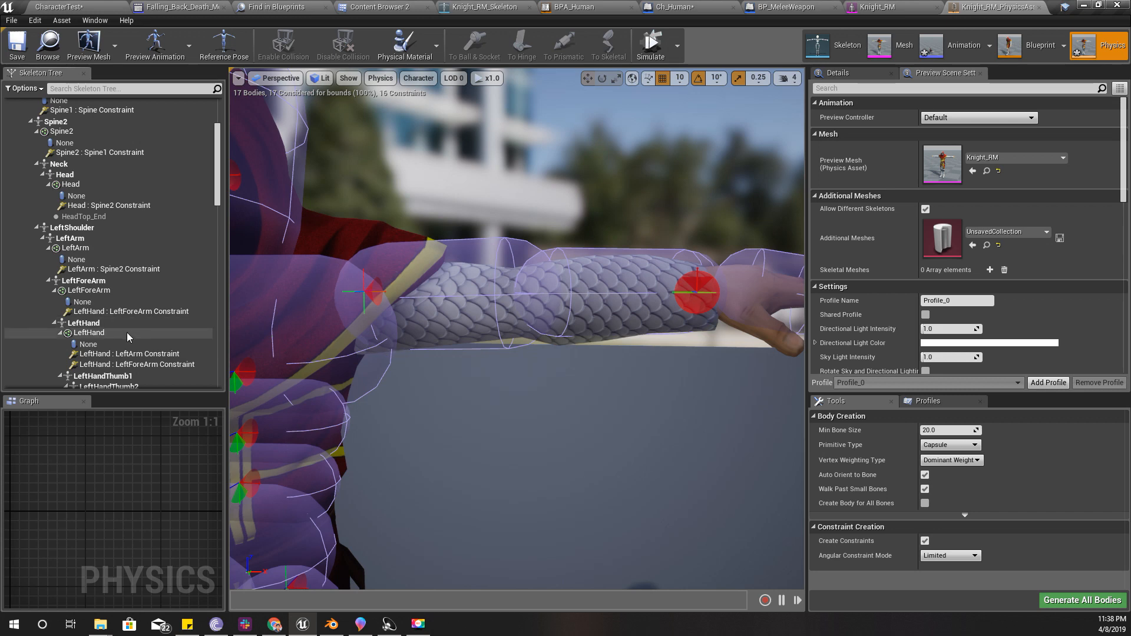
Create a constraint from the LeftForeArm body to RightForeArm
right_click(93, 291)
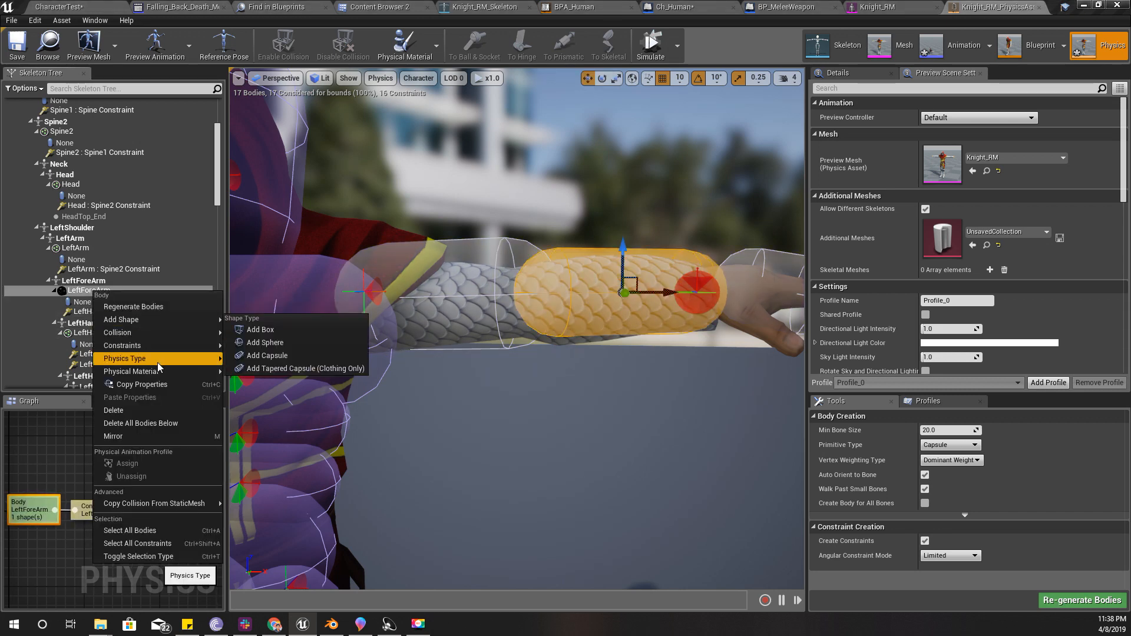
mouse_move(168, 336)
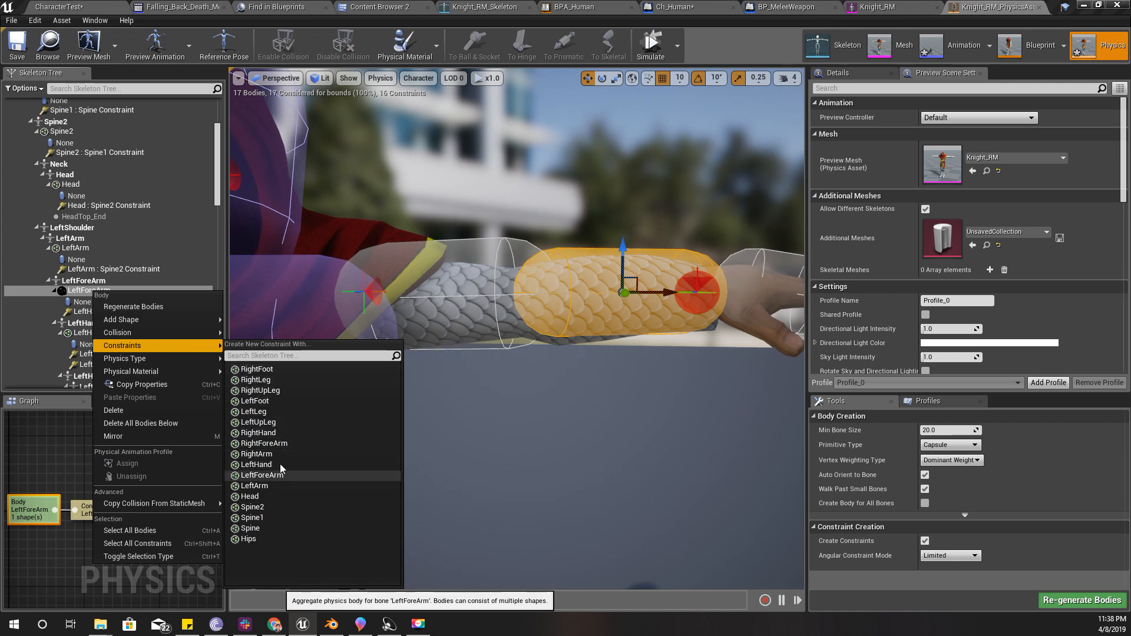
click(280, 443)
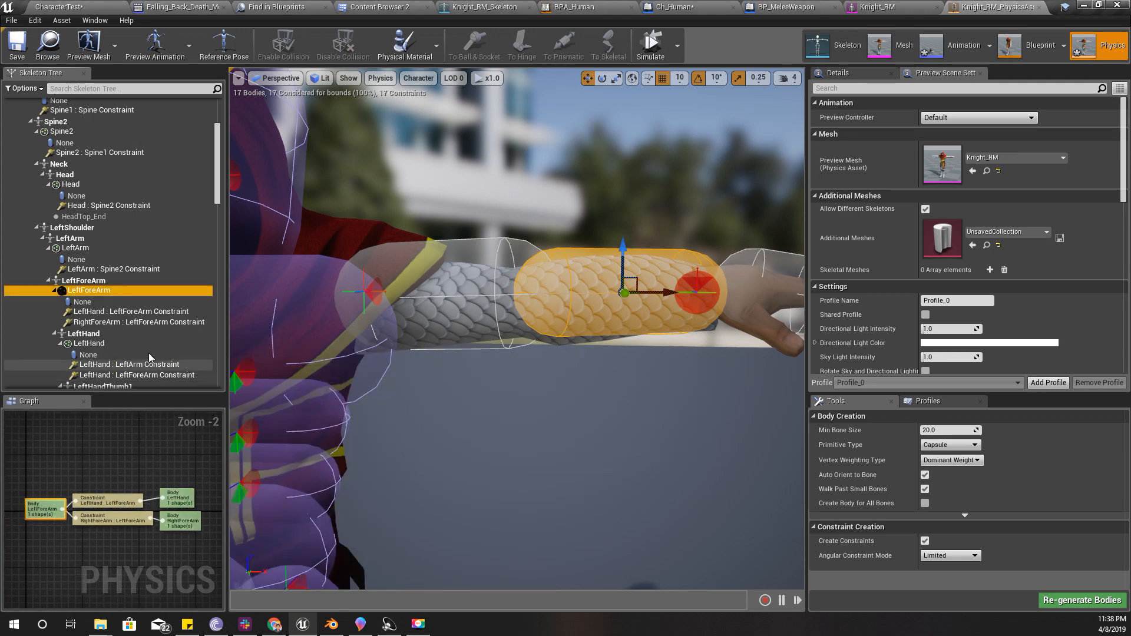
Locate the RightForeArm : LeftForeArm constraint on the character and delete it
click(118, 322)
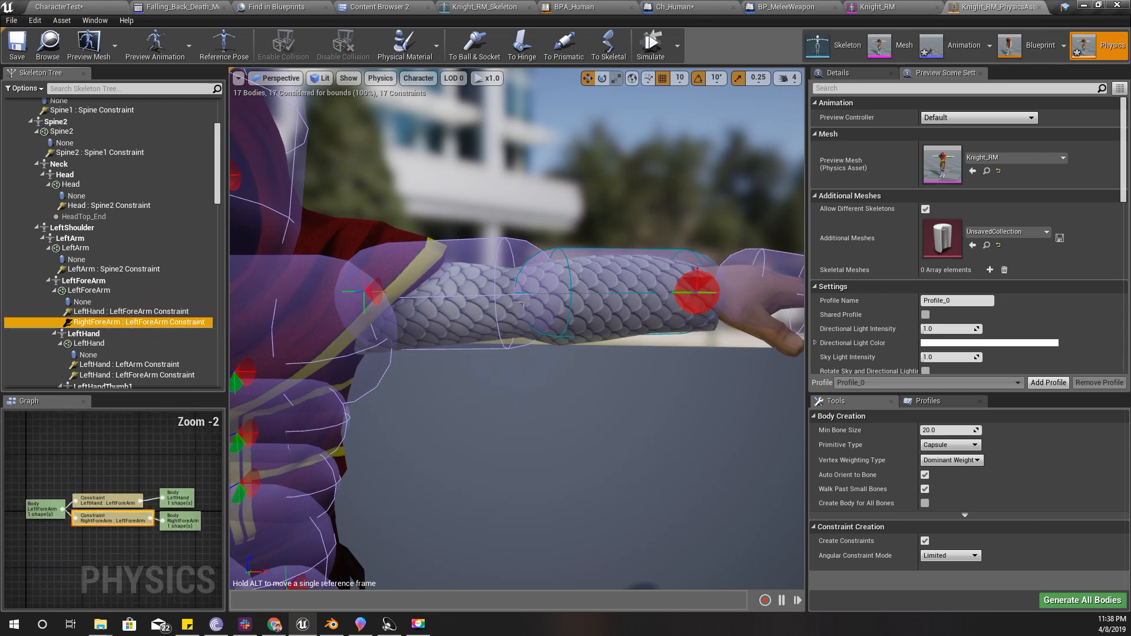
right_drag(513, 330, 692, 330)
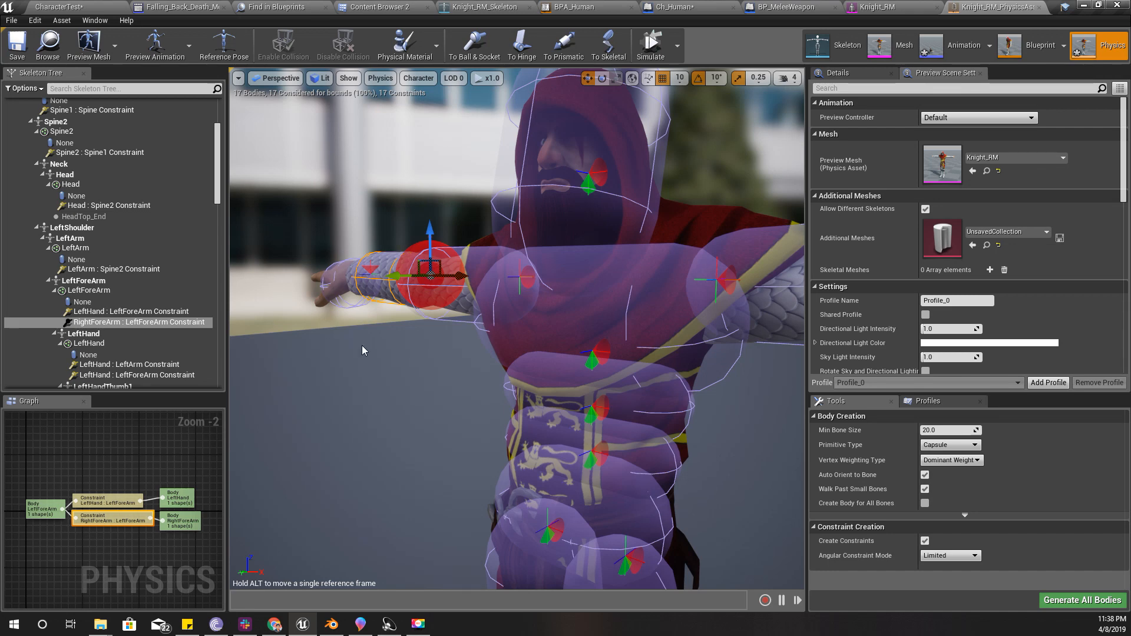
right_drag(361, 346, 214, 337)
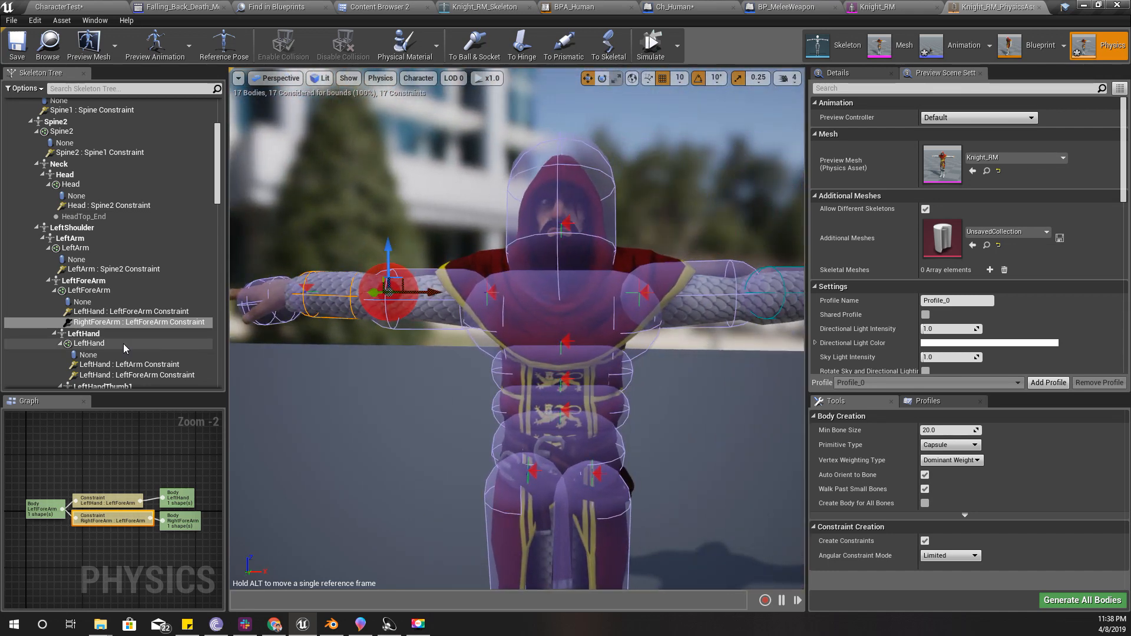
click(119, 322)
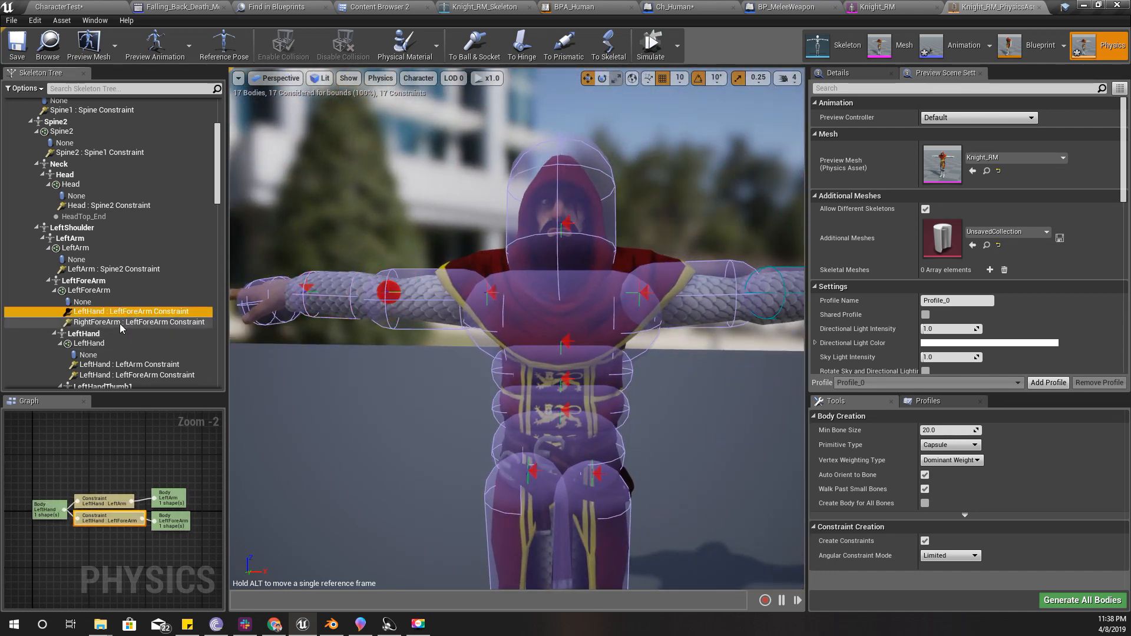
key(Delete)
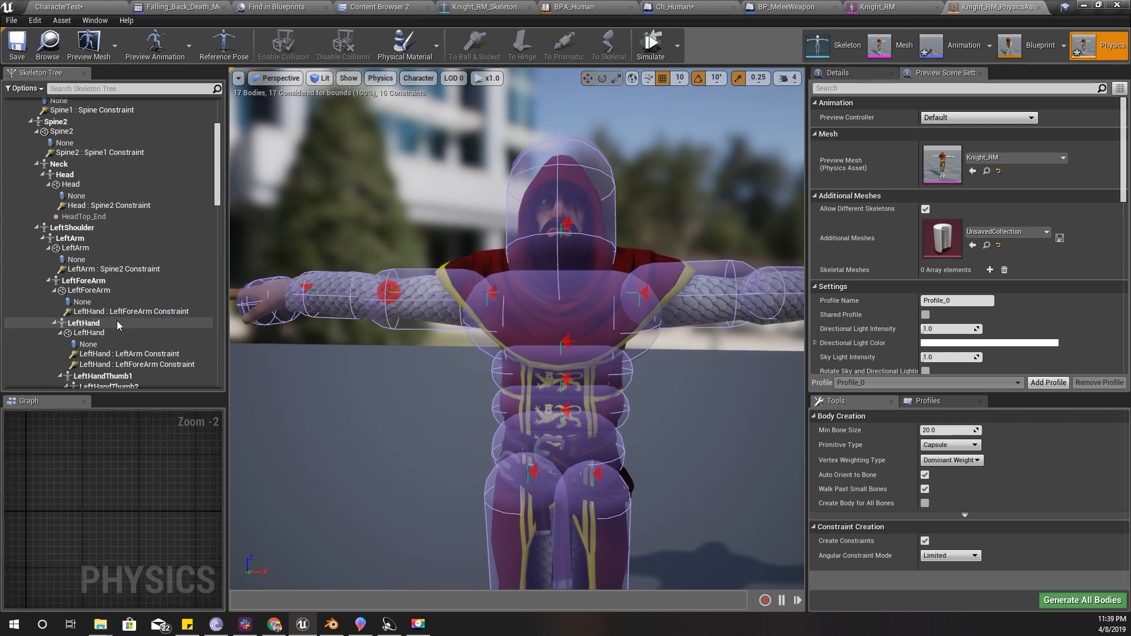
Try to create a constraint from the LeftForeArm body to LeftForeArm itself
click(88, 290)
right_click(87, 293)
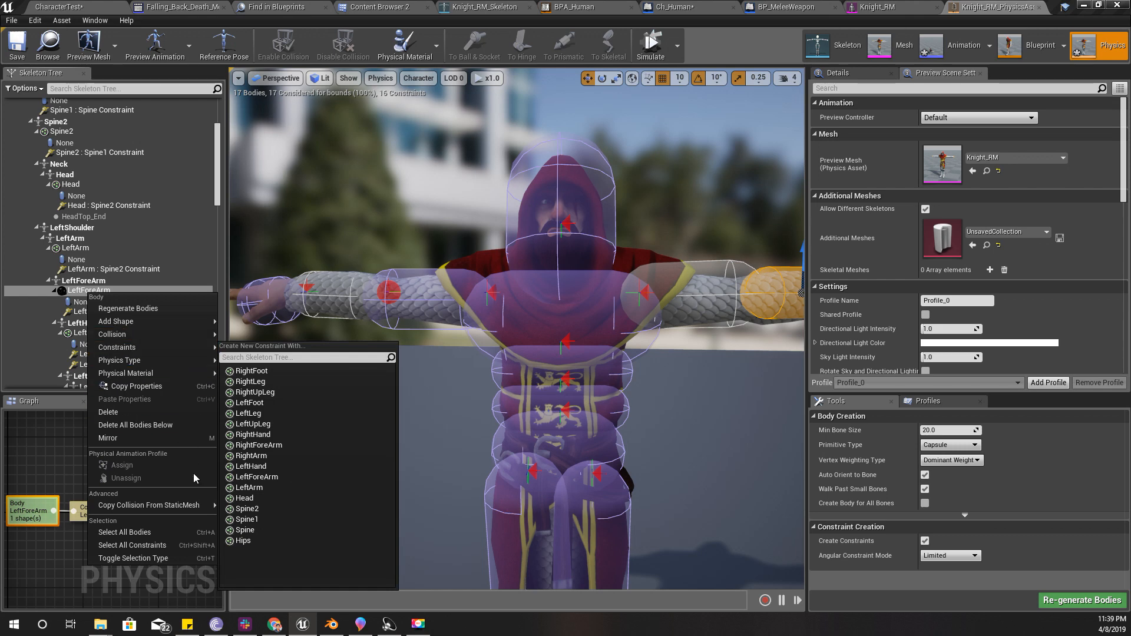
mouse_move(166, 348)
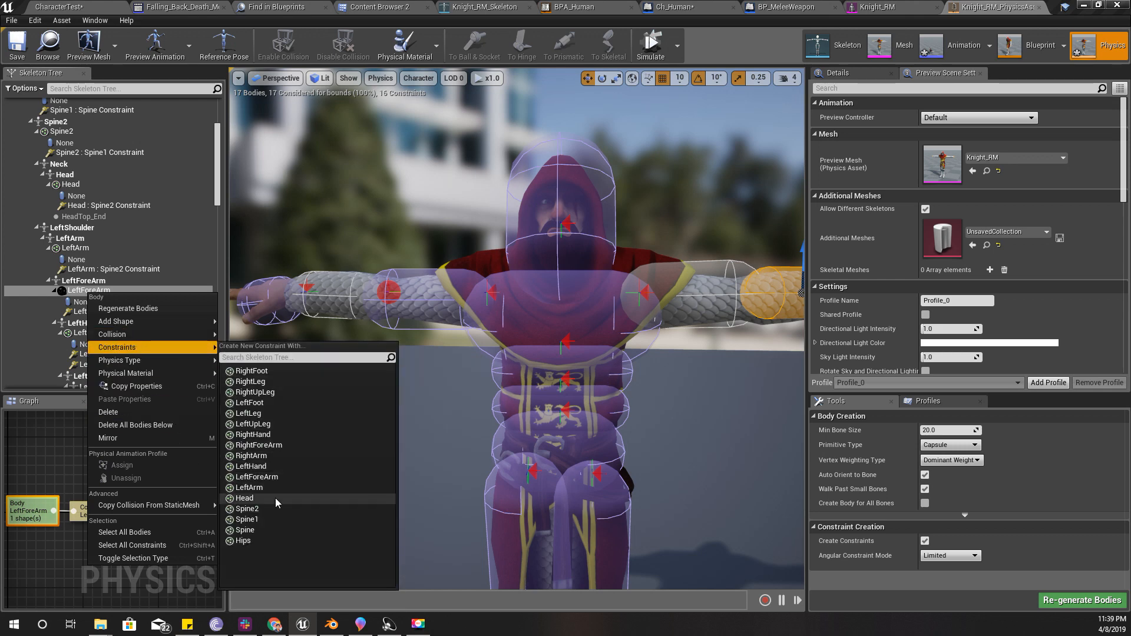
click(275, 478)
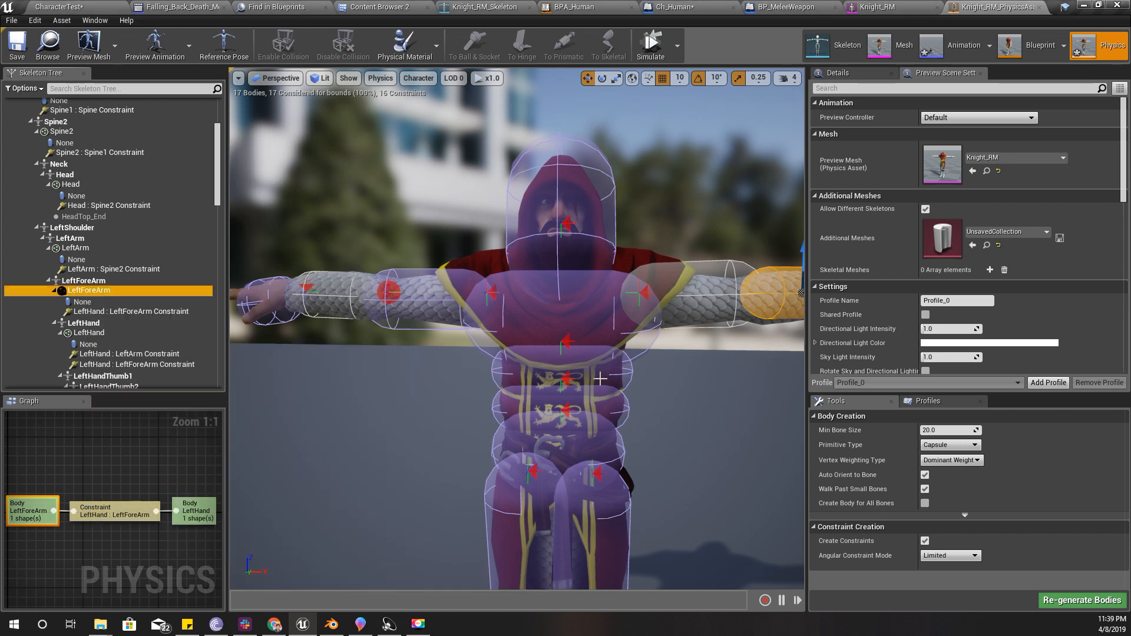
key(f)
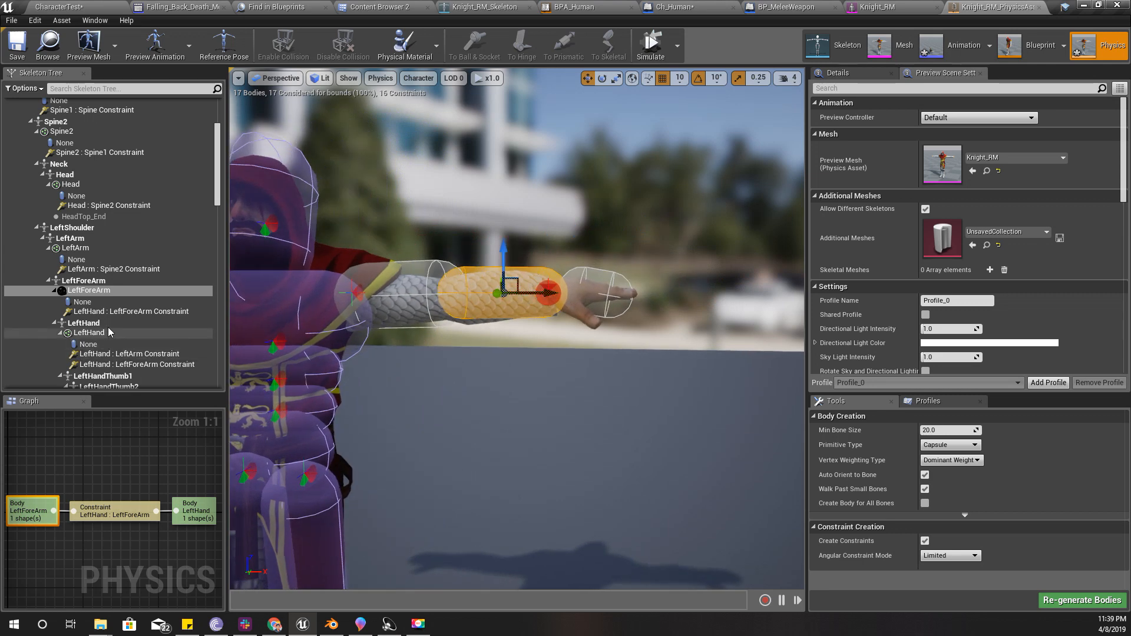
right_click(81, 291)
mouse_move(139, 346)
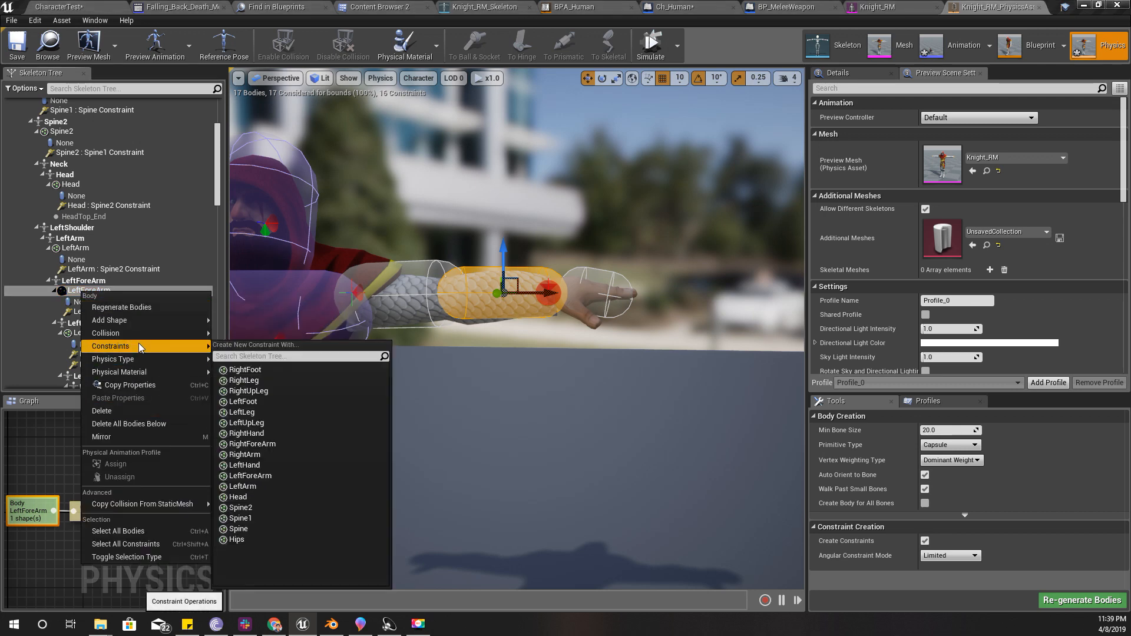
click(253, 476)
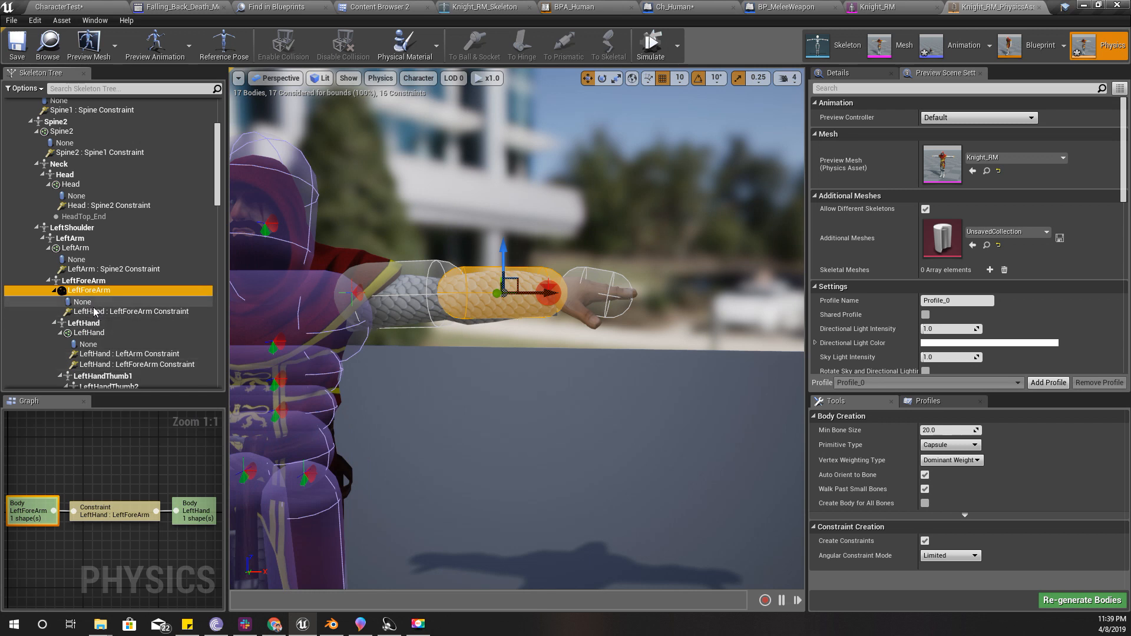
Create a constraint from the LeftForeArm body to LeftArm and select it at the shoulder
right_click(86, 293)
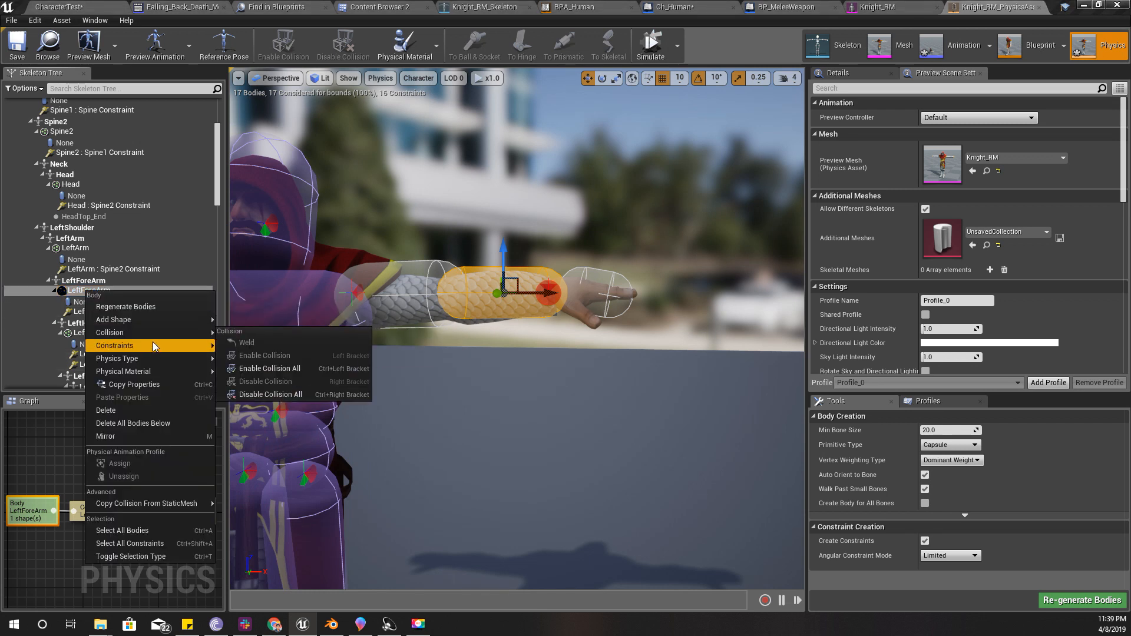
mouse_move(157, 347)
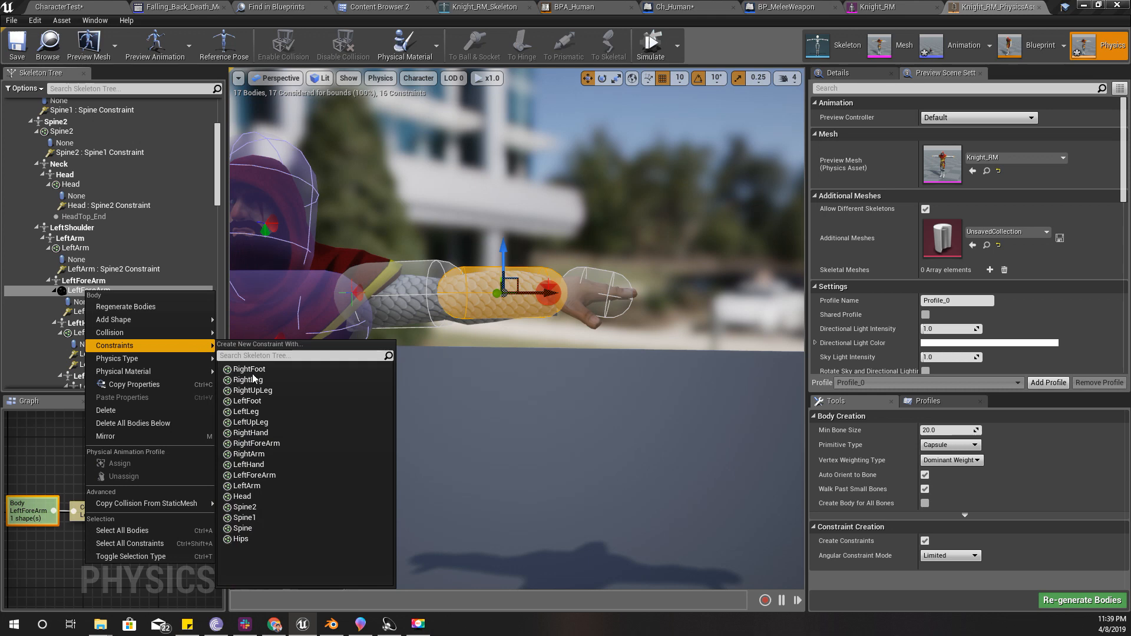
click(261, 485)
click(351, 291)
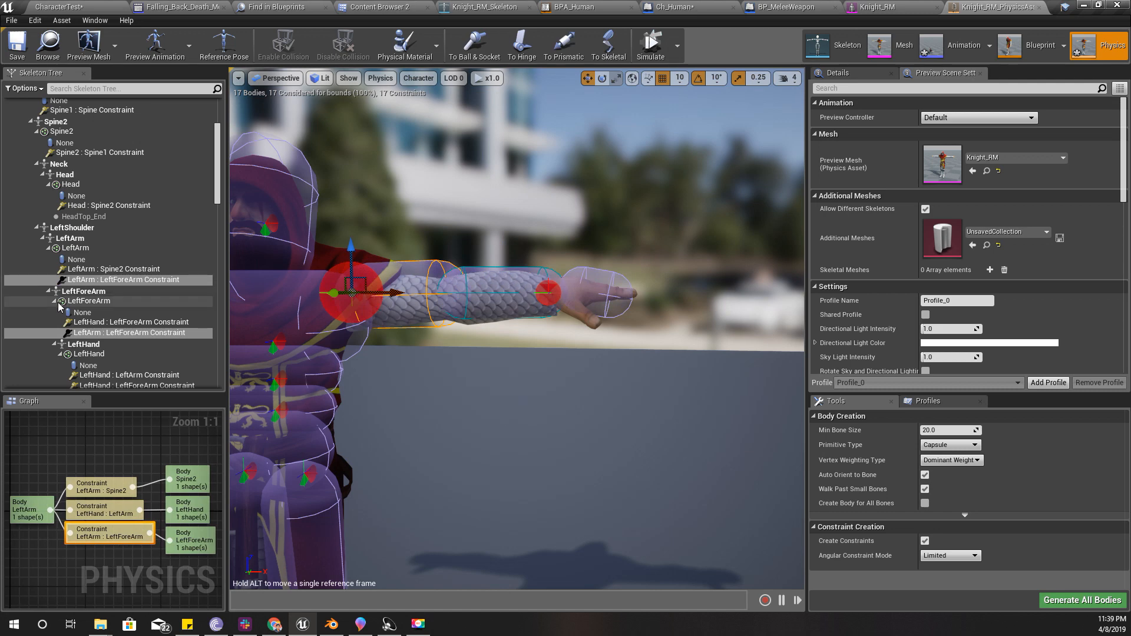
Move the LeftArm : LeftForeArm constraint along the arm to the elbow, where the upper arm and forearm bodies meet
click(89, 301)
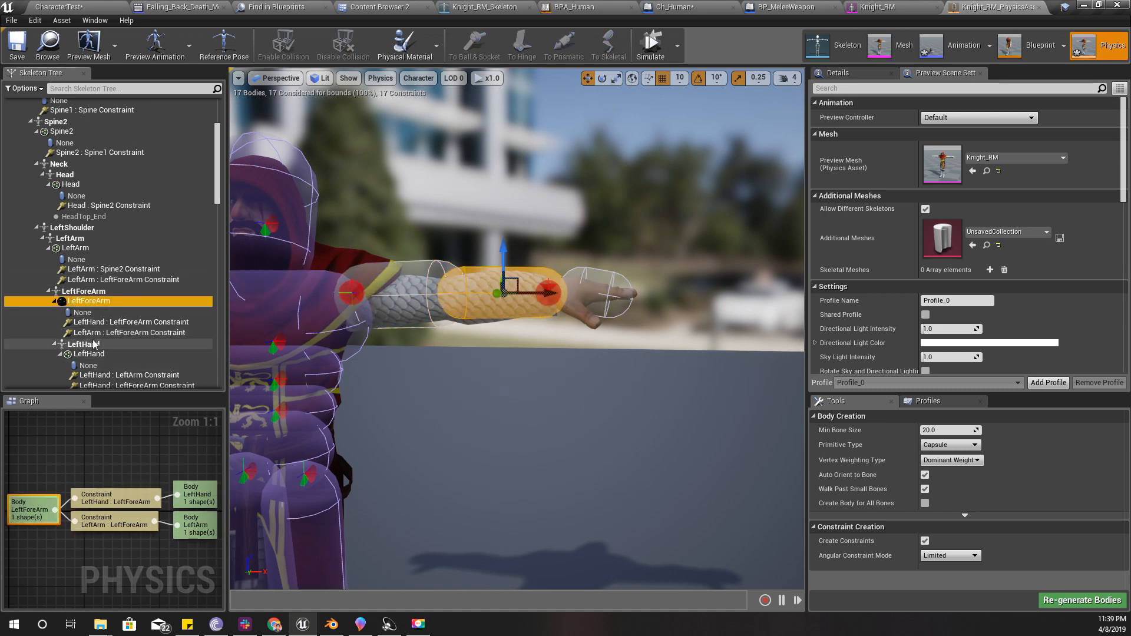
click(90, 333)
drag(387, 290, 396, 290)
scroll(104, 345, down, 1)
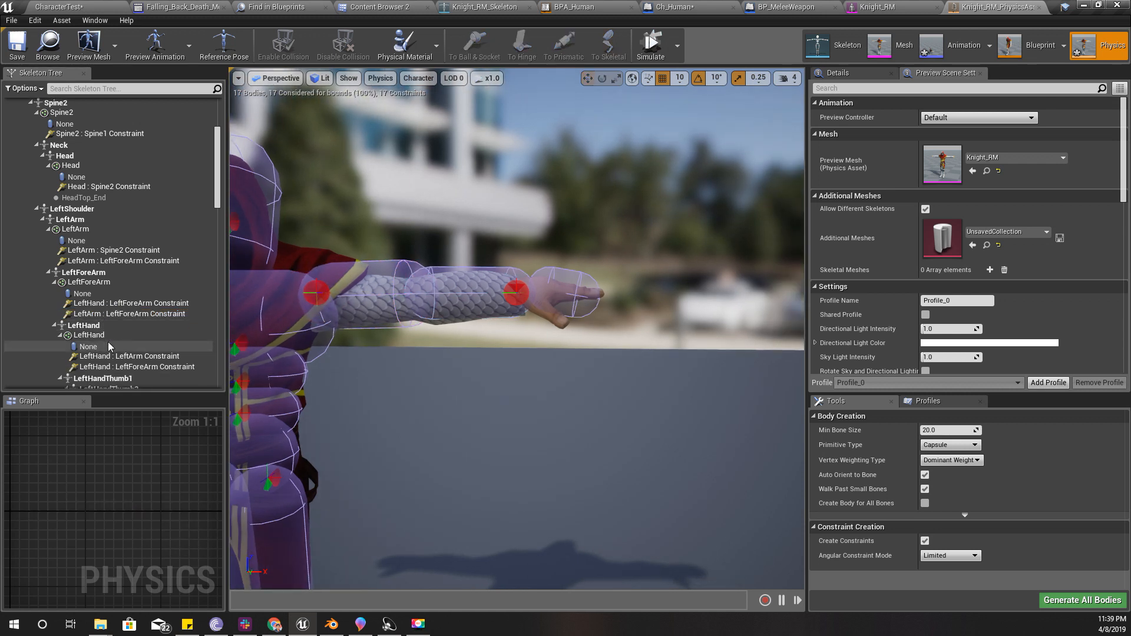
click(106, 367)
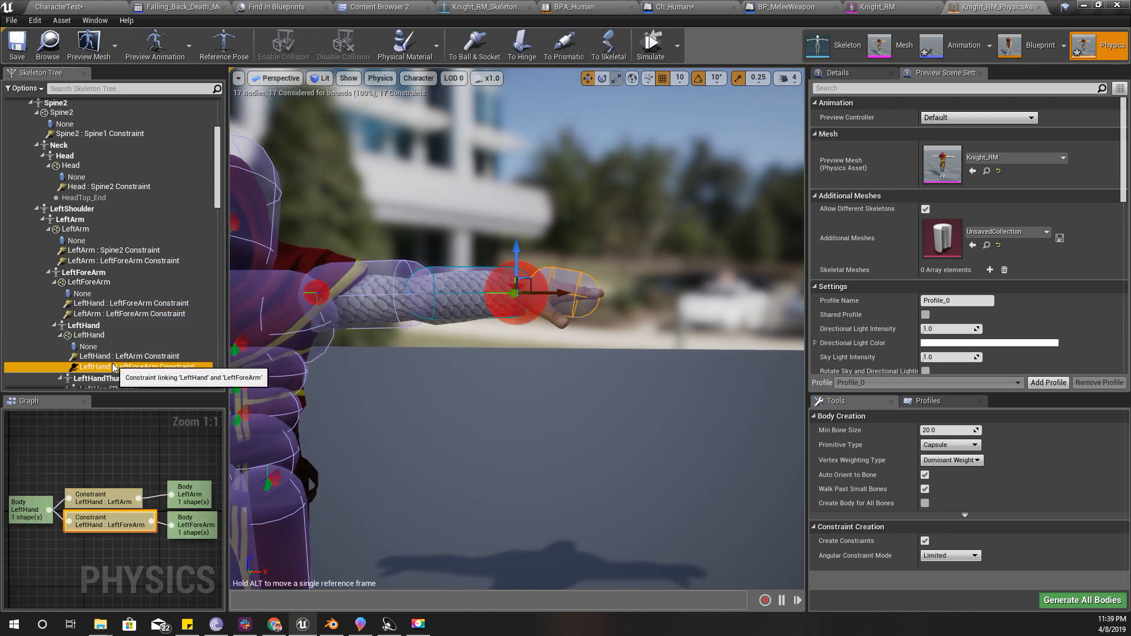
click(456, 281)
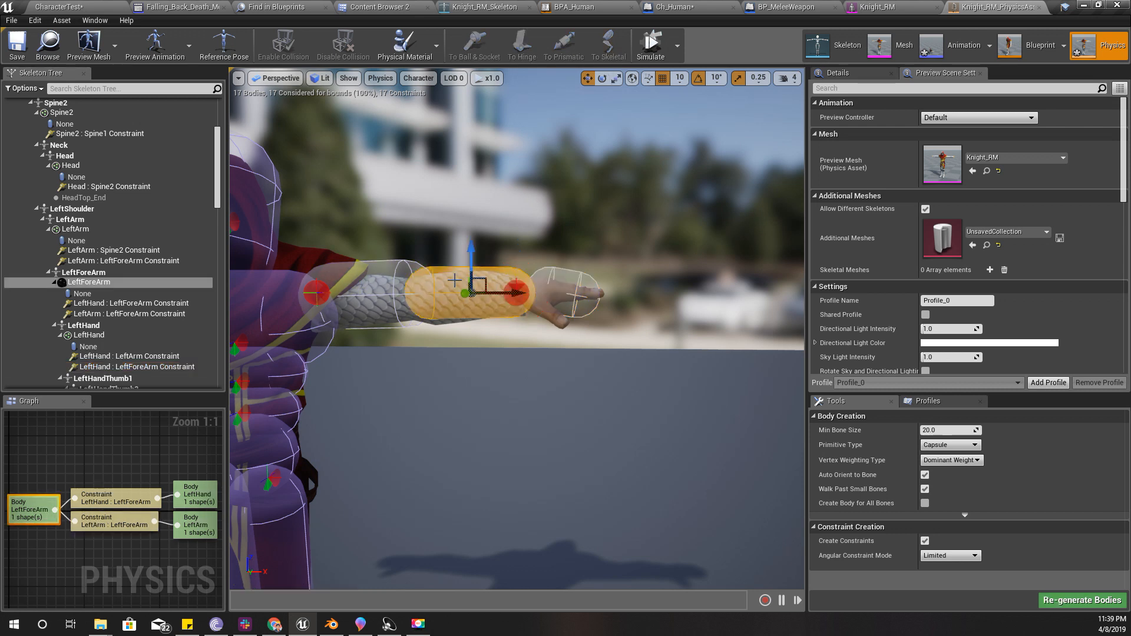
click(104, 316)
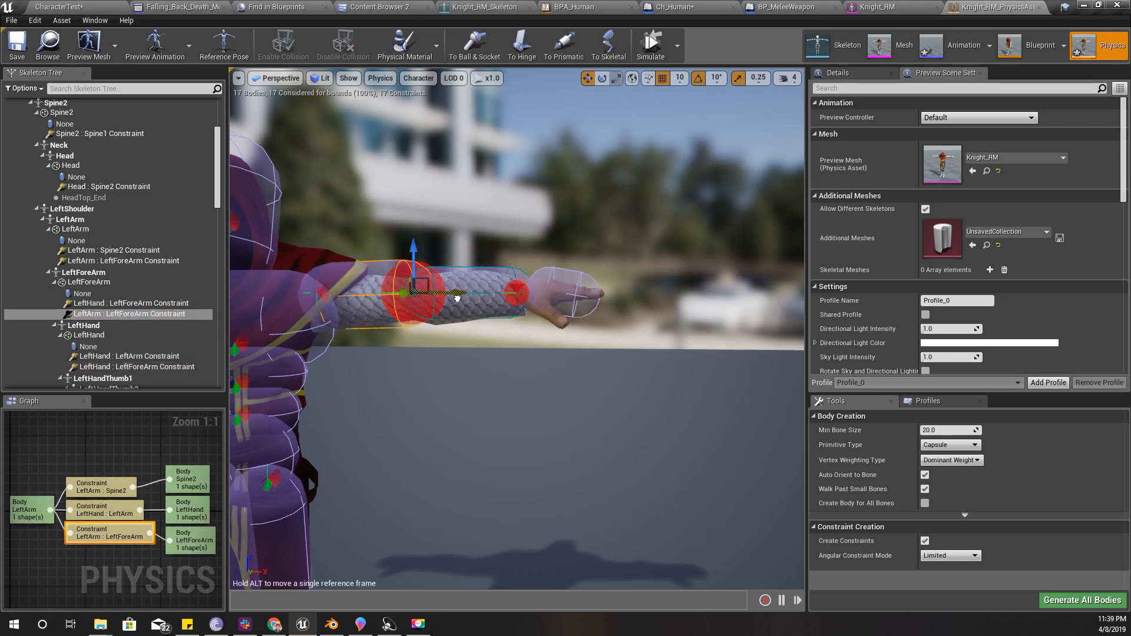
scroll(387, 321, up, 3)
scroll(391, 328, down, 3)
Run the selected-object physics simulation on the LeftArm body to check how the arm falls, and stop it
click(394, 293)
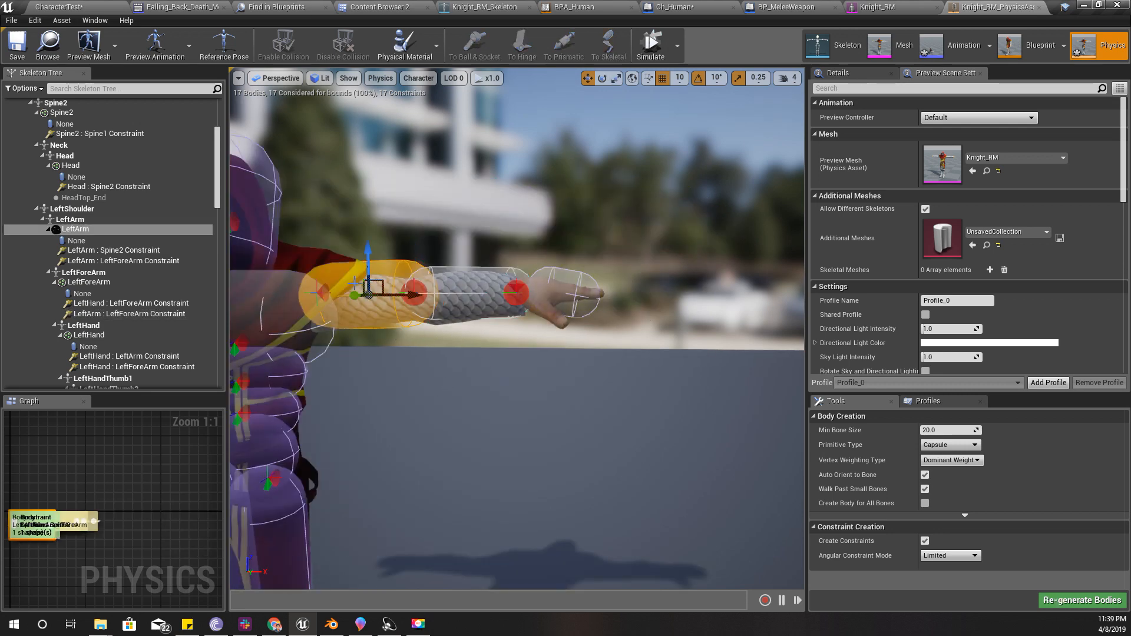
click(655, 55)
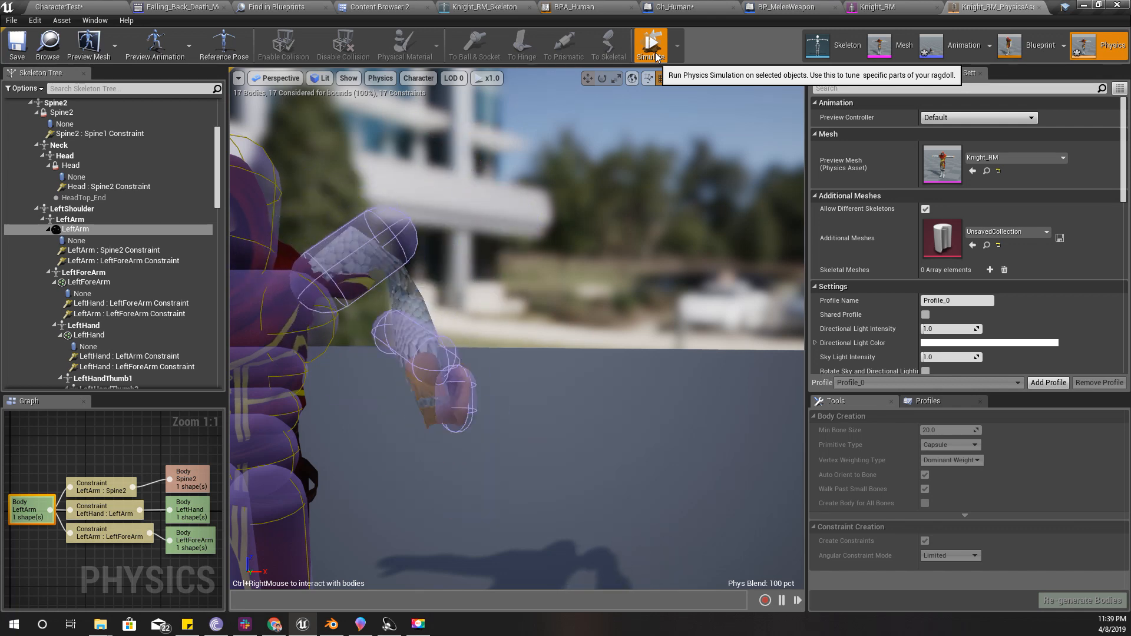
click(654, 52)
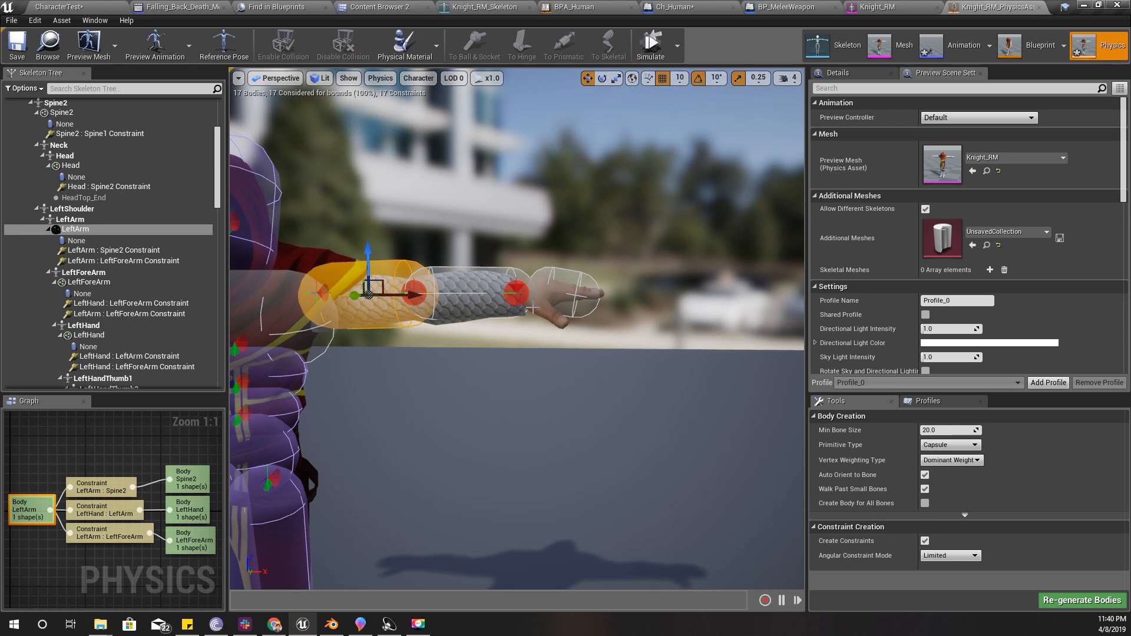
Scale the Spine2 body narrower so that it fits the chest between the shoulders
click(575, 285)
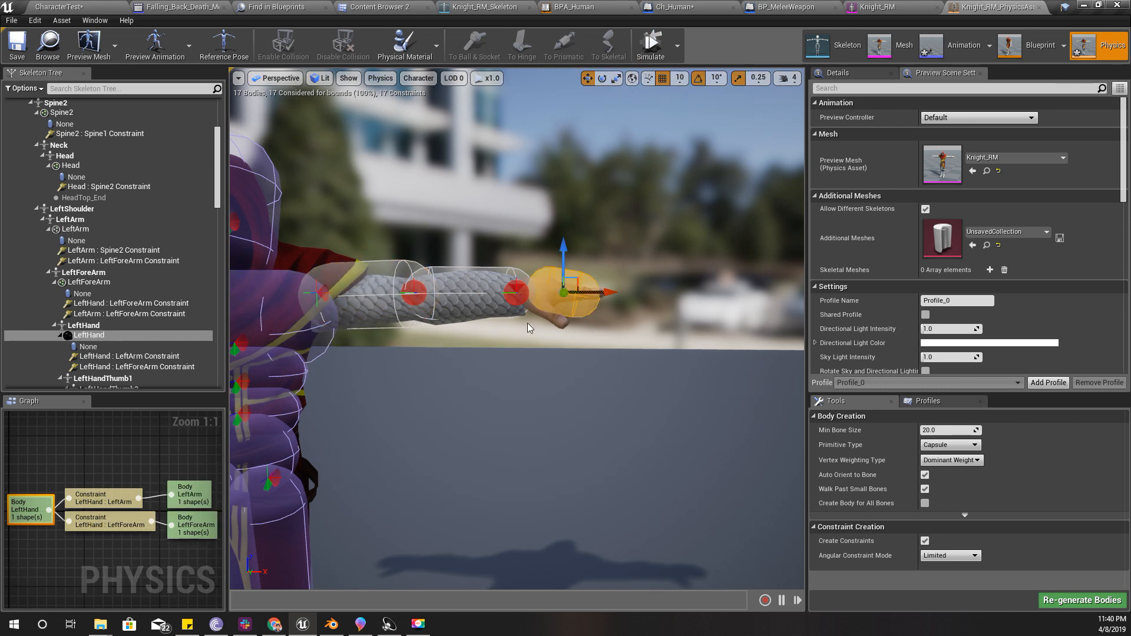
click(378, 293)
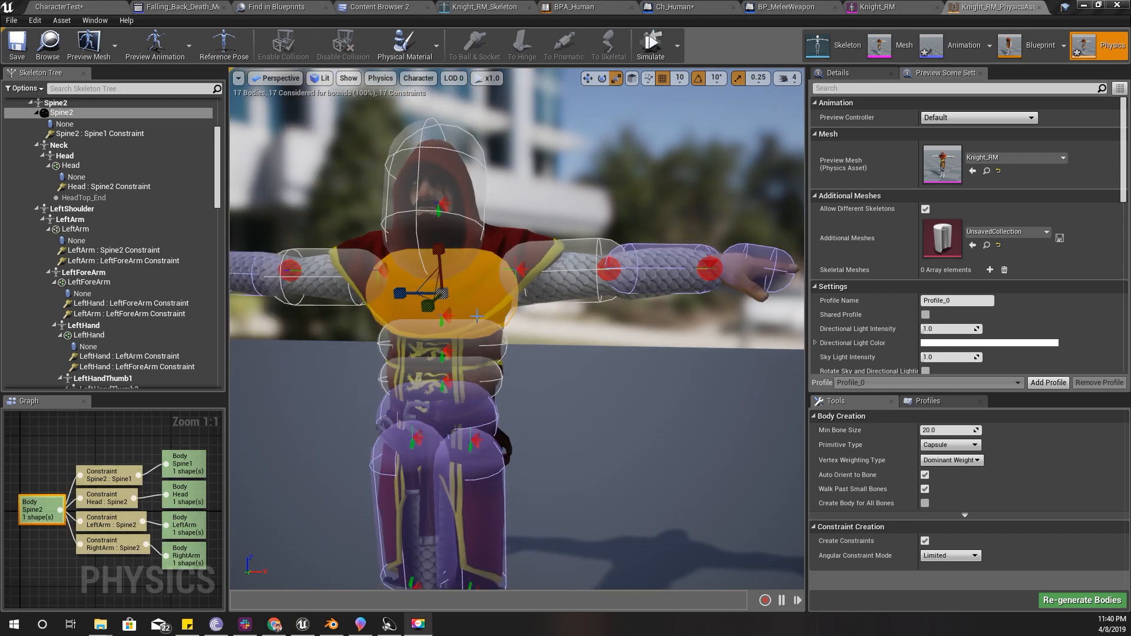
click(399, 293)
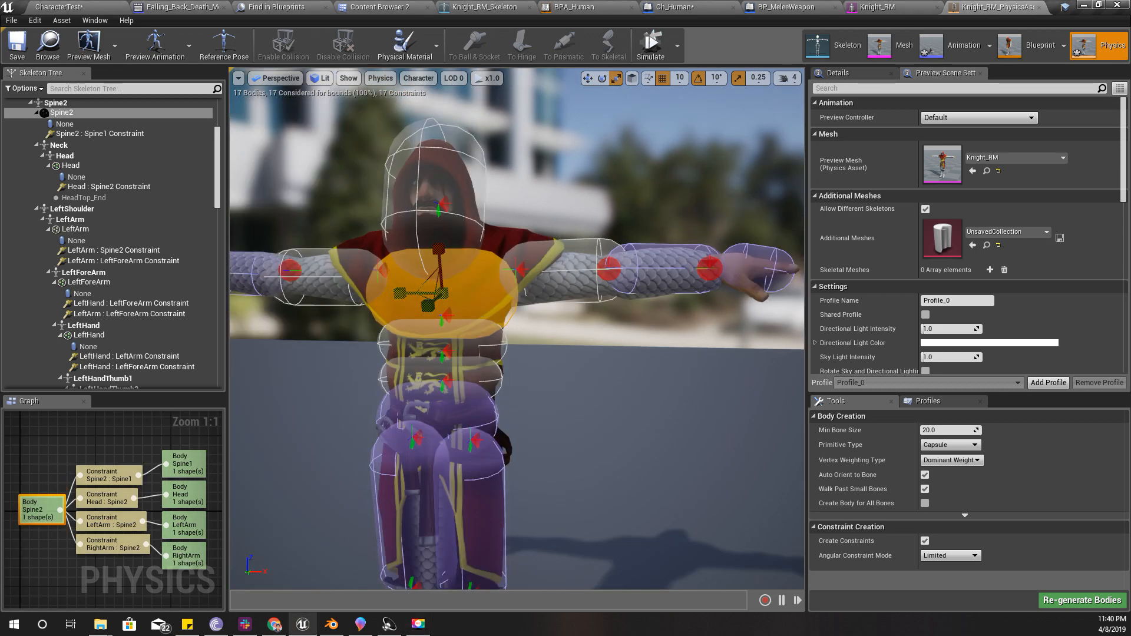
right_drag(412, 283, 412, 248)
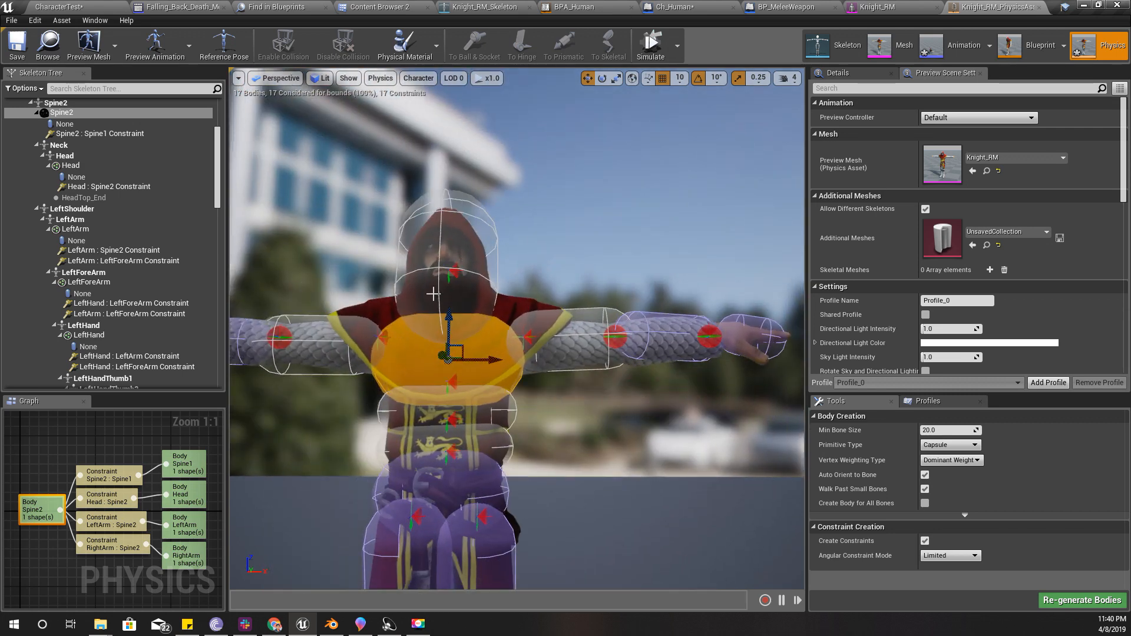
Shorten the Head body to fit the hood and raise the Spine2 body slightly
click(447, 287)
key(r)
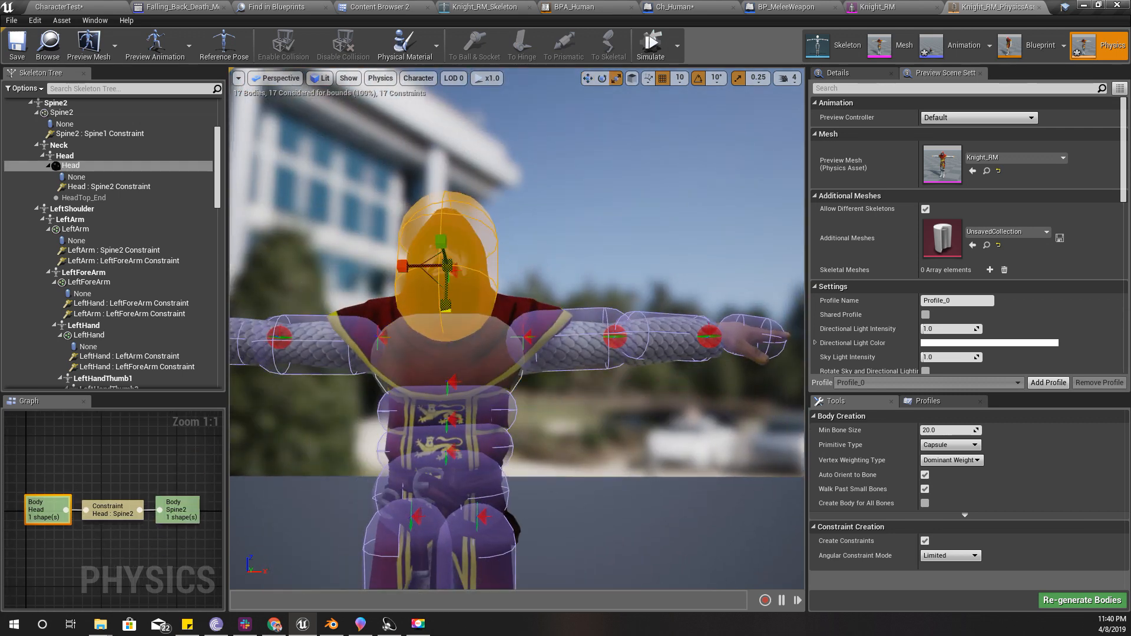
click(460, 352)
key(w)
mouse_move(446, 318)
mouse_down()
mouse_move(446, 302)
mouse_move(445, 315)
mouse_up()
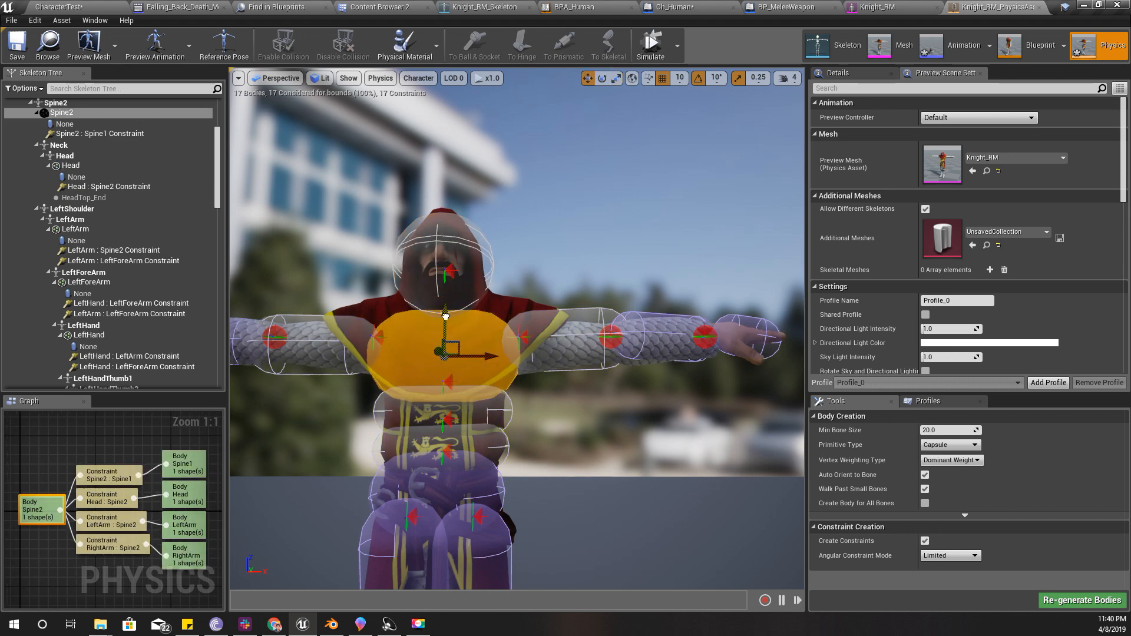
Slim the LeftArm body and lower it so that it fits the upper-arm sleeve
right_drag(582, 371, 472, 448)
click(464, 193)
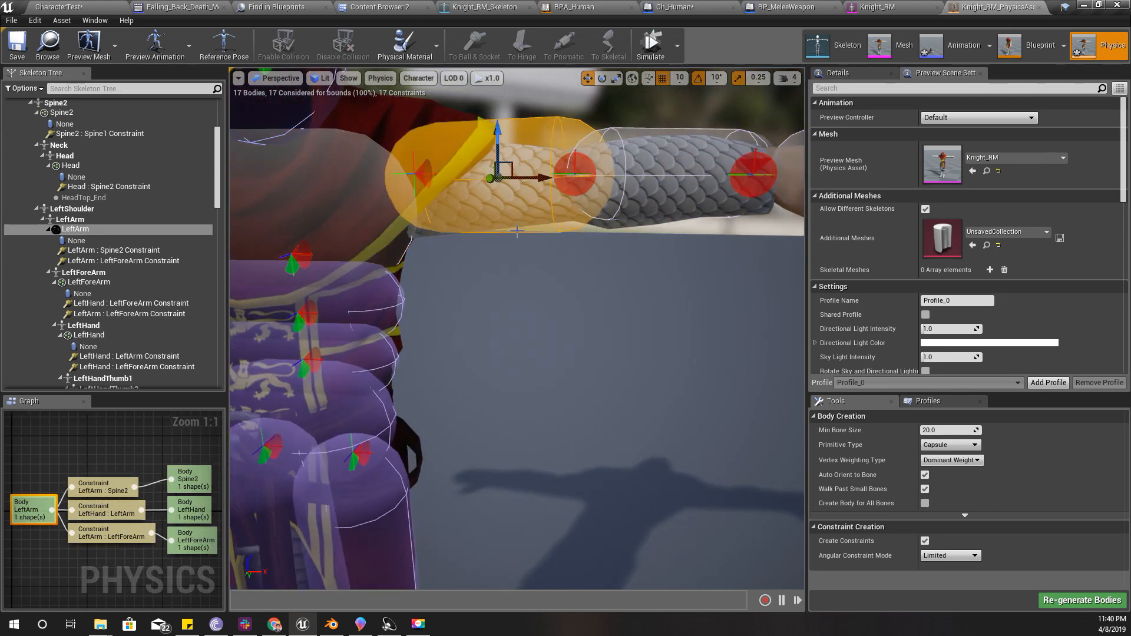
right_drag(516, 234, 530, 236)
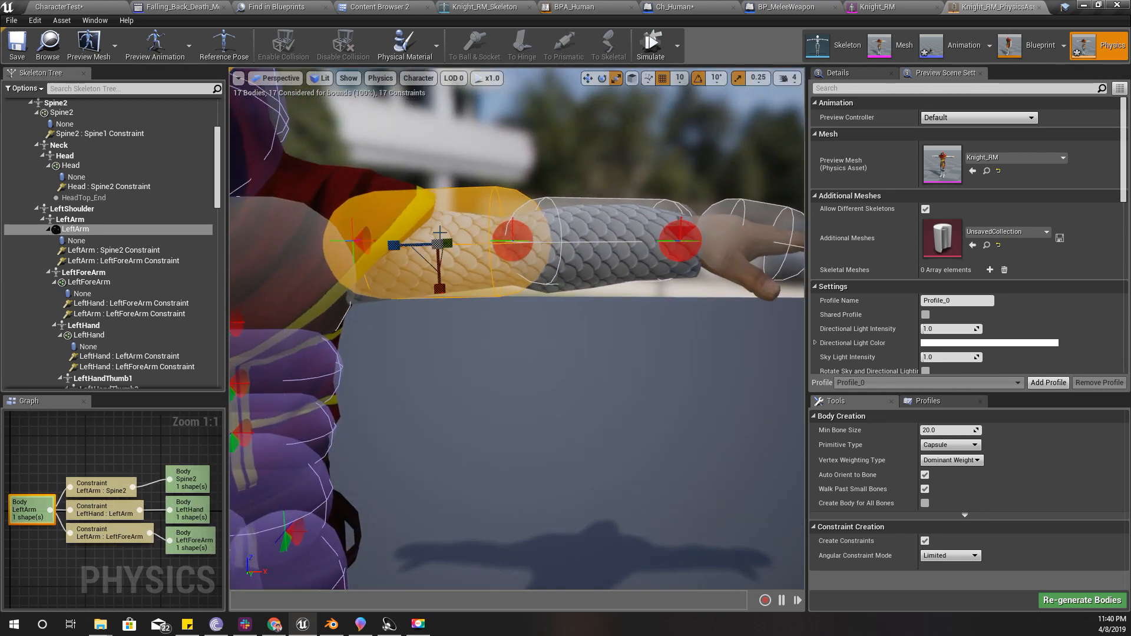
drag(440, 288, 453, 292)
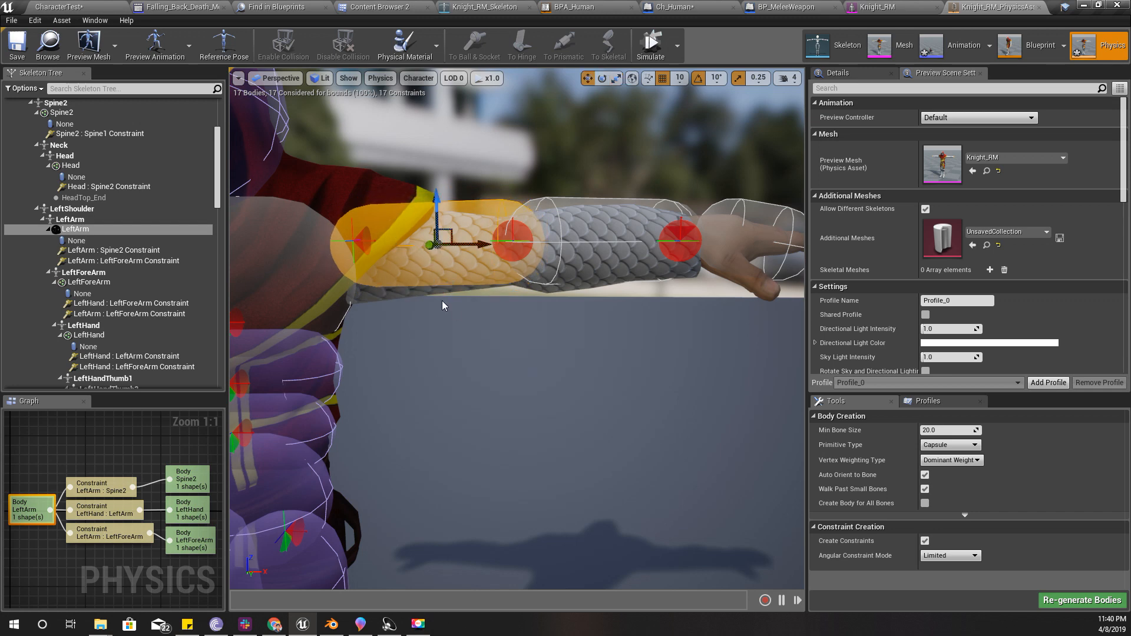
drag(433, 203, 437, 218)
Rotate the LeftForeArm body so that it lines up with the forearm mesh when seen from above
click(637, 240)
right_drag(637, 240, 696, 309)
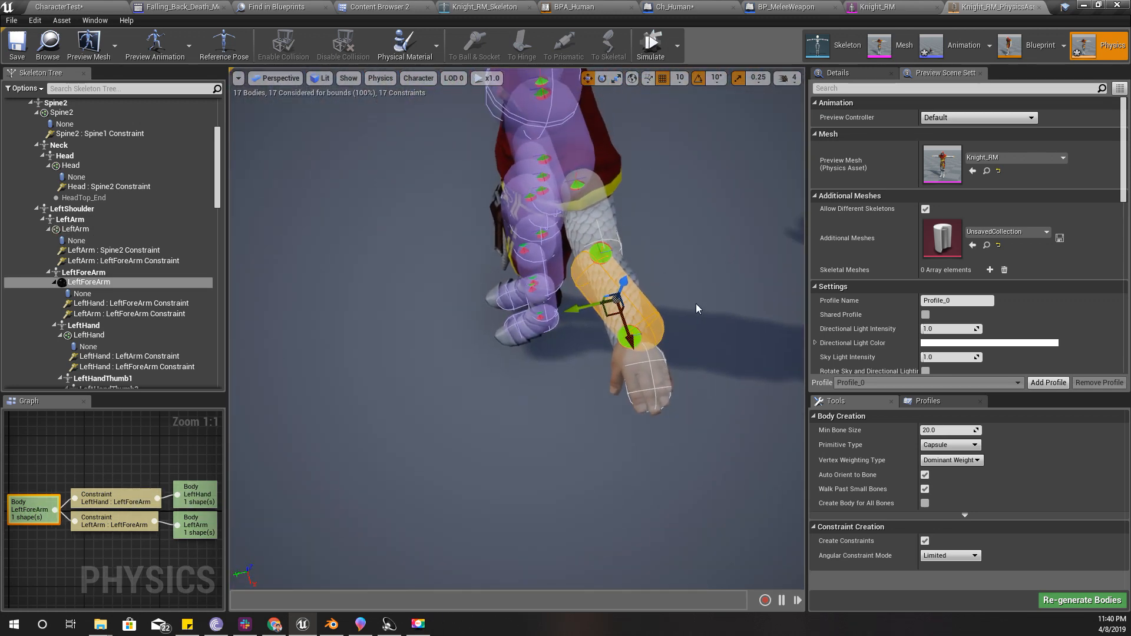
key(e)
drag(594, 344, 636, 347)
key(w)
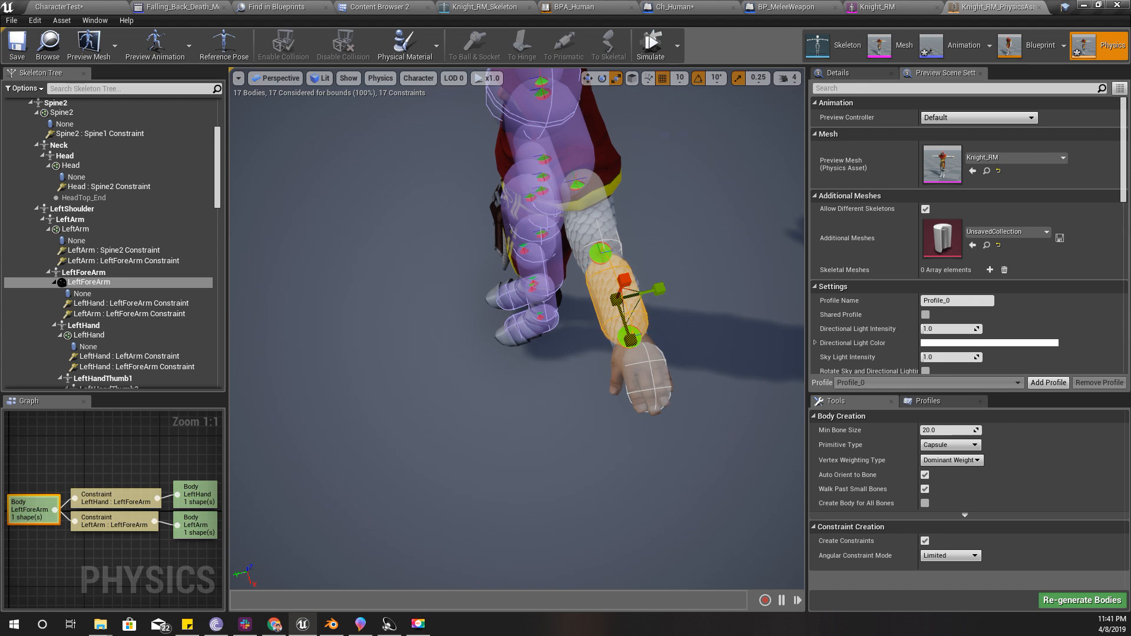
Rotate the LeftHand body so that it lines up with the hand mesh from above and from the front
click(645, 377)
key(e)
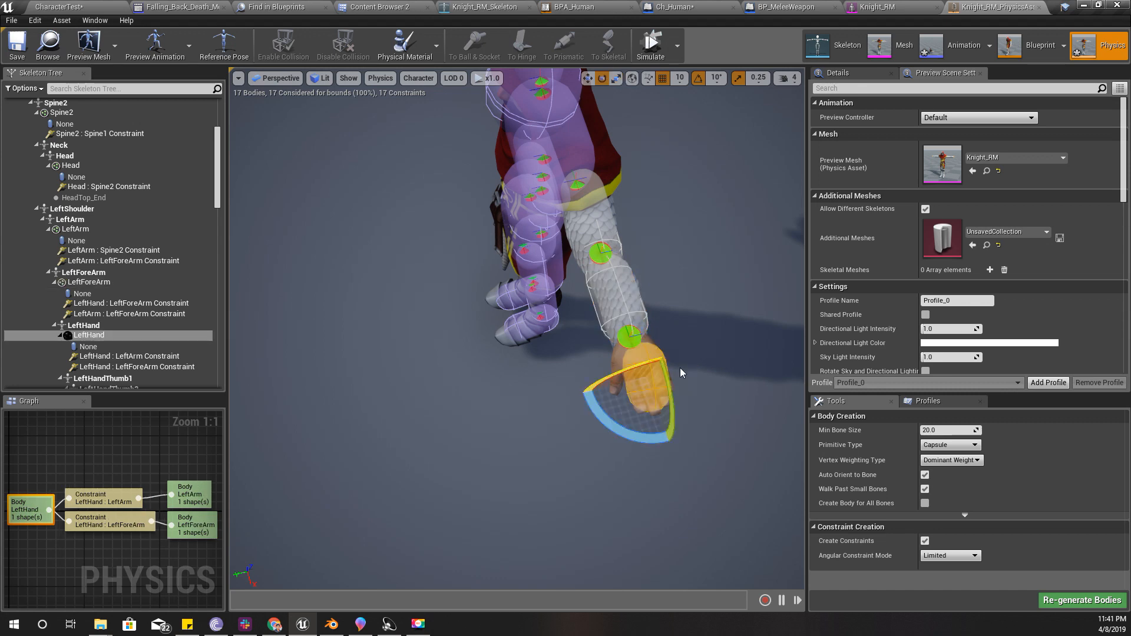
drag(597, 415, 675, 441)
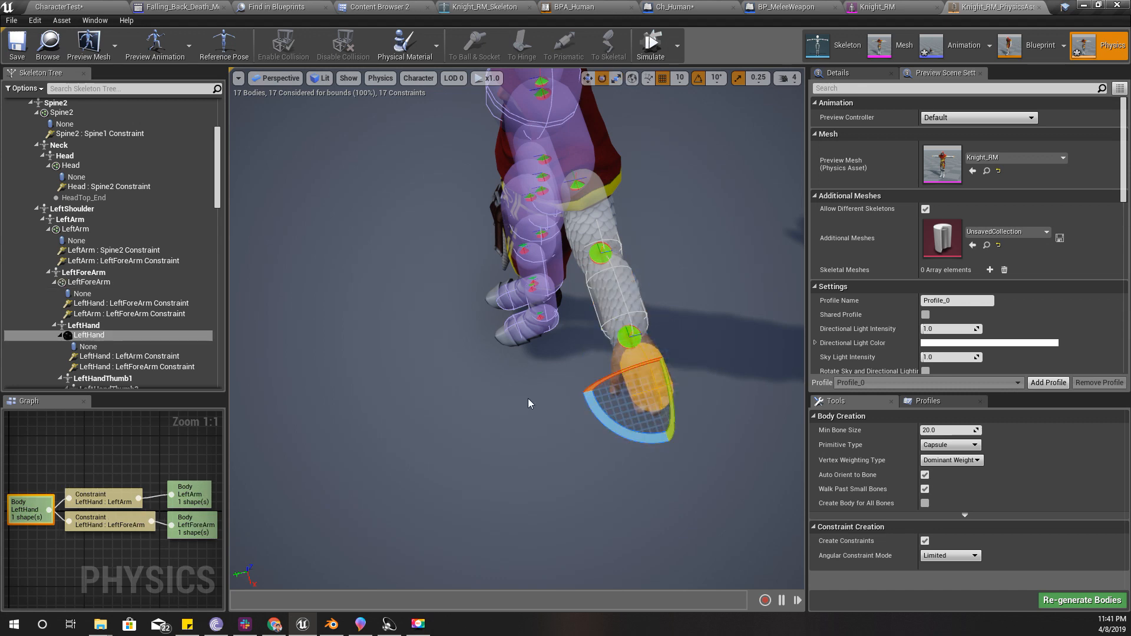
right_drag(528, 404, 601, 530)
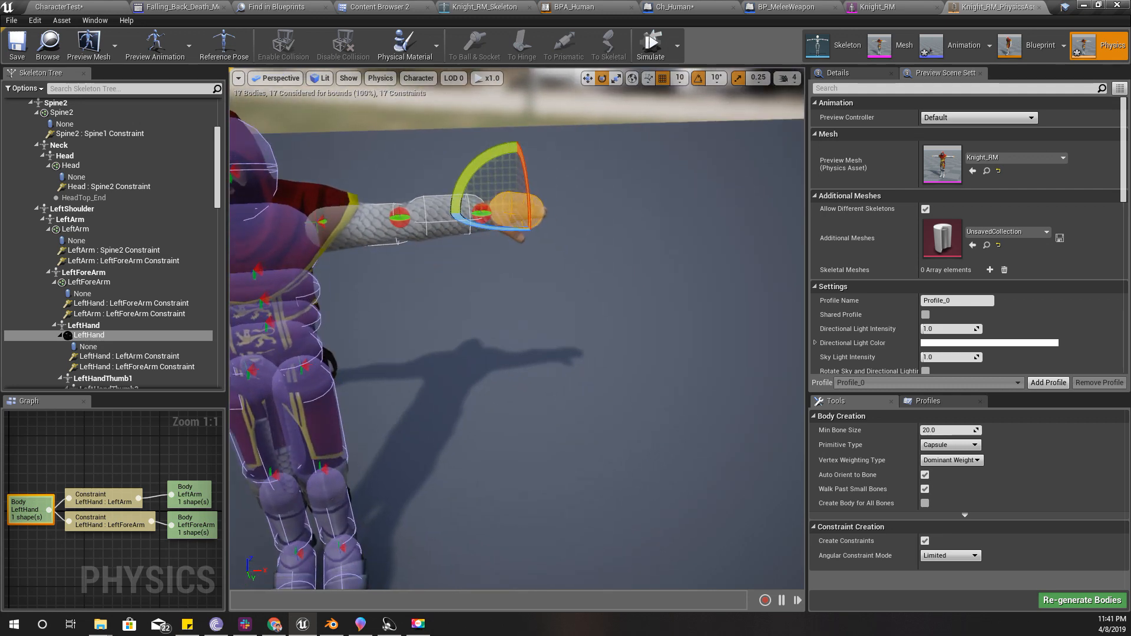
scroll(528, 418, up, 4)
right_drag(528, 419, 480, 266)
right_drag(516, 327, 483, 277)
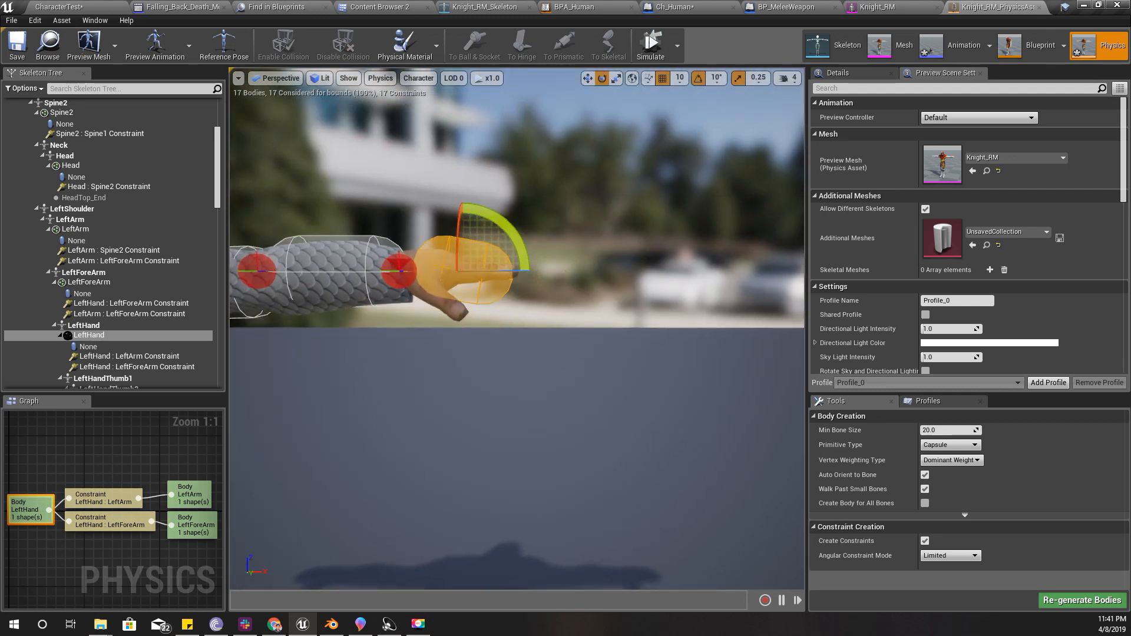
drag(511, 239, 498, 254)
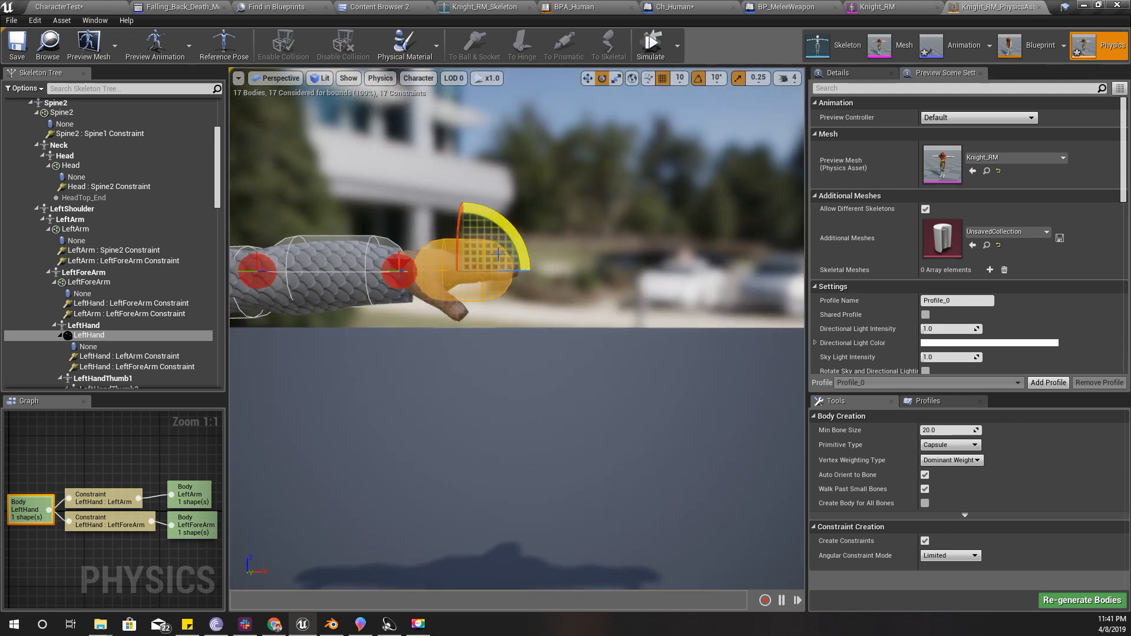
Test the LeftForeArm body with a physics simulation restricted to the selected body, and stop it once the arm has moved
right_drag(493, 329, 493, 272)
click(537, 264)
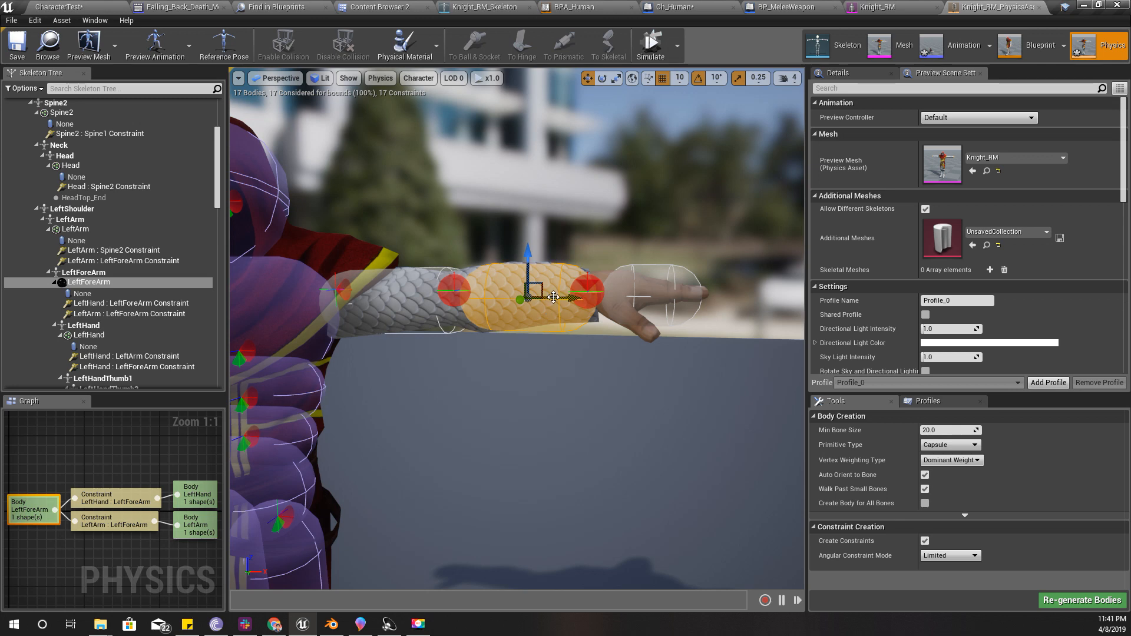
right_drag(562, 308, 607, 326)
key(a)
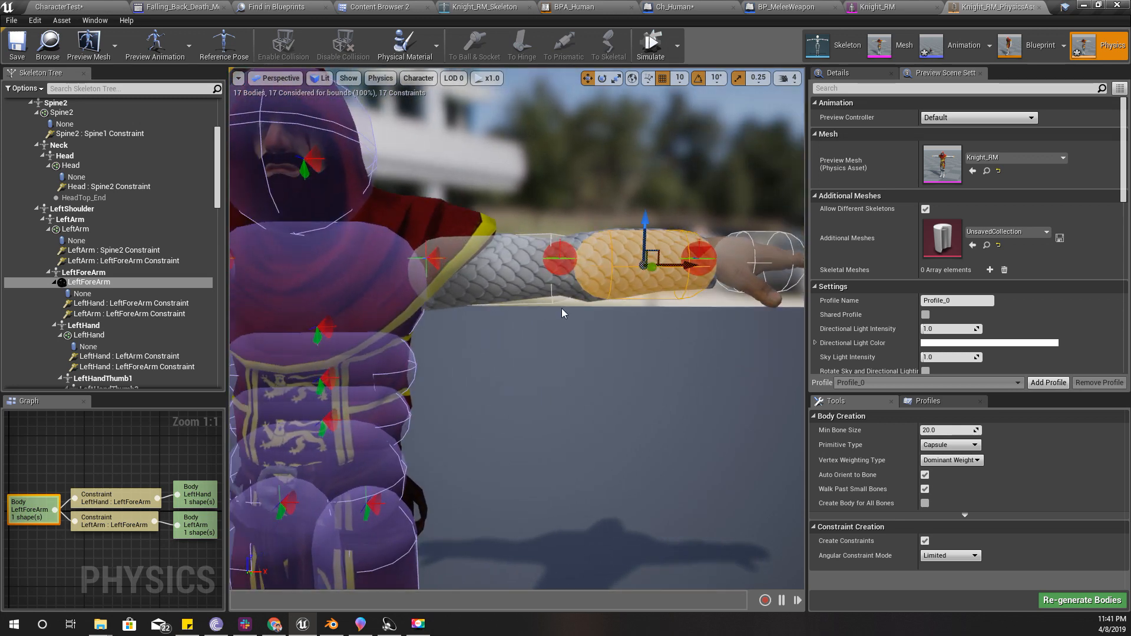
click(650, 44)
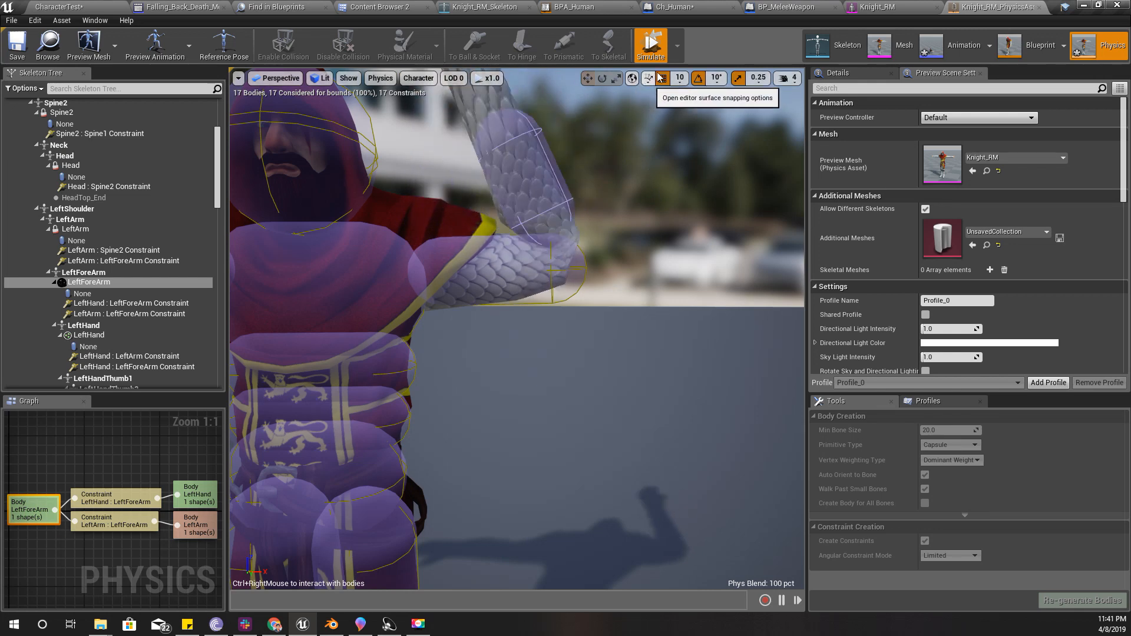
click(651, 47)
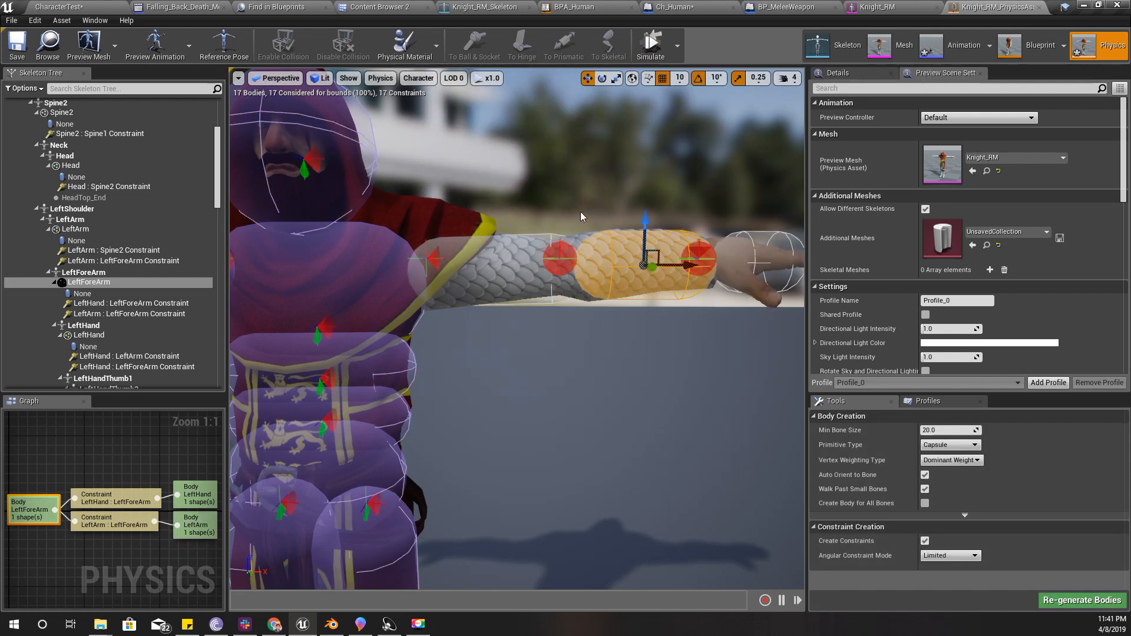
Test the LeftArm body with a selected-body physics simulation and stop it
click(495, 265)
click(652, 46)
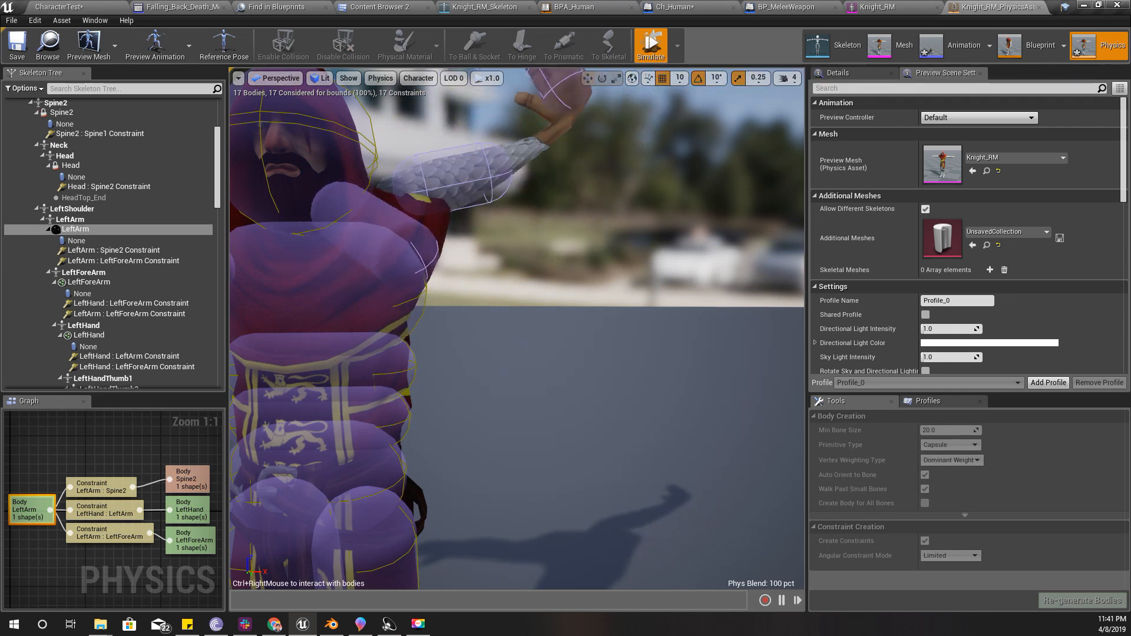
click(650, 46)
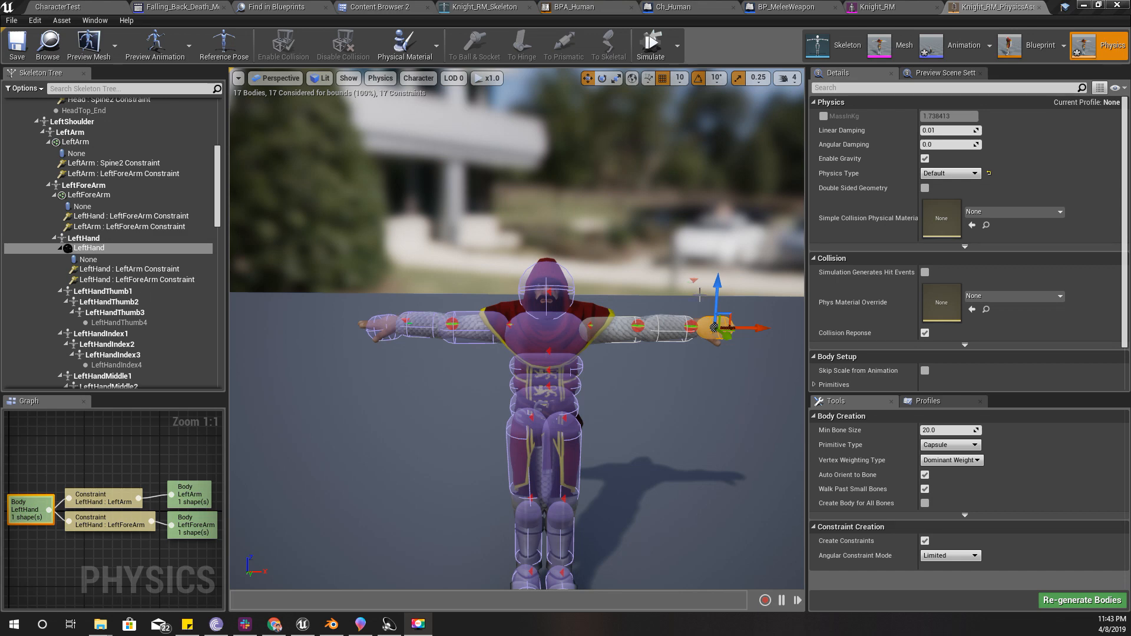
Delete the redundant constraint linking LeftHand directly to LeftArm, keeping the one between LeftHand and LeftForeArm
right_drag(517, 328, 500, 271)
key(w)
click(582, 298)
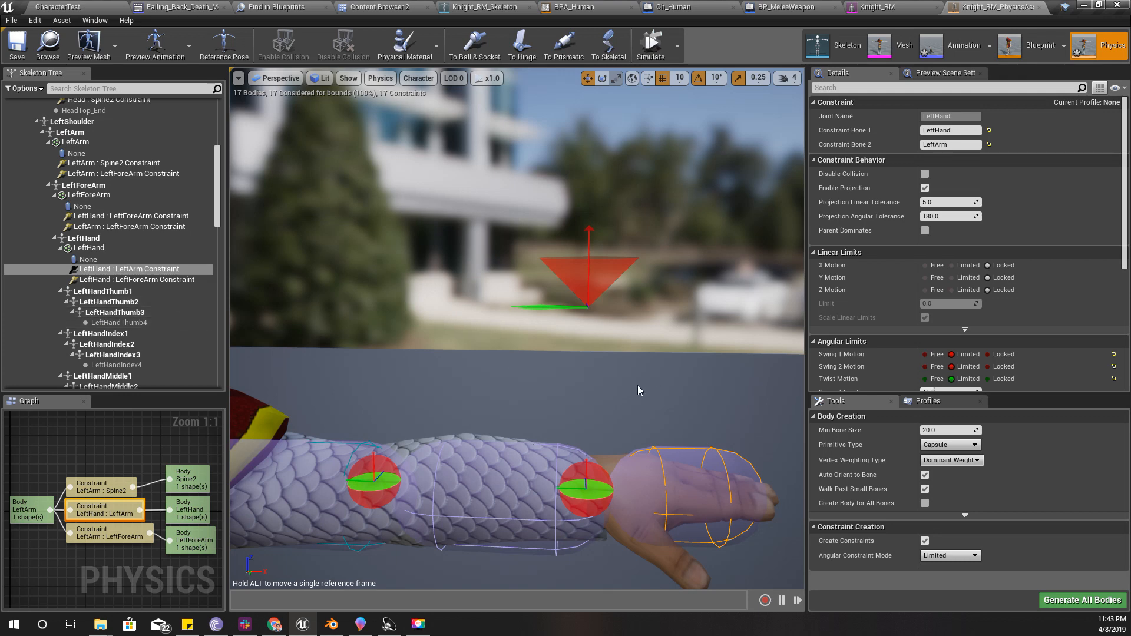
scroll(621, 380, down, 4)
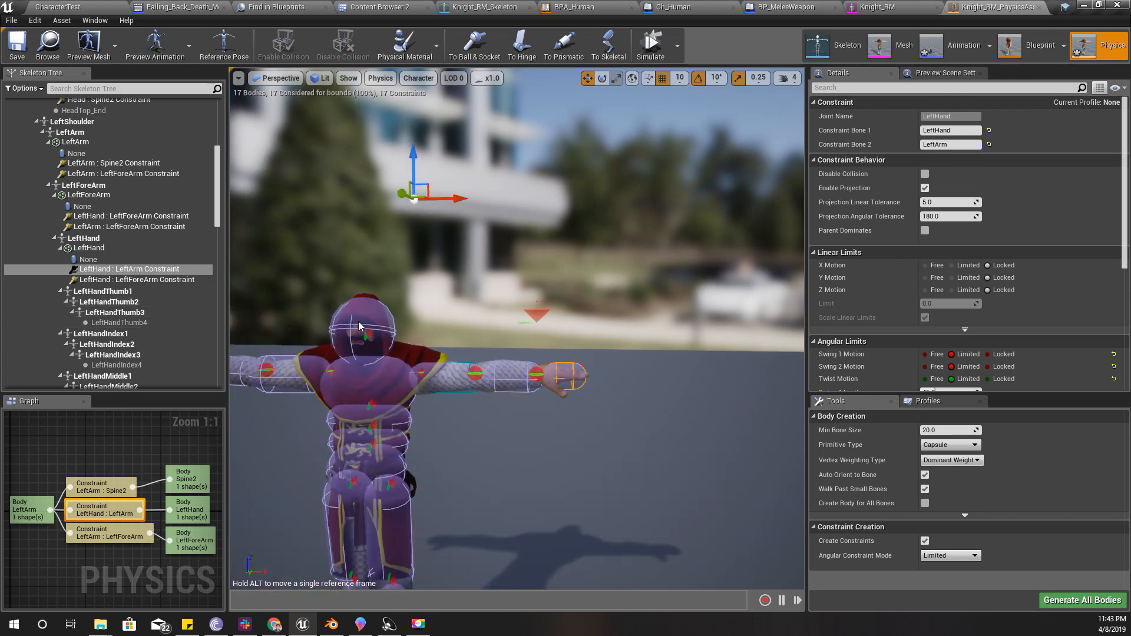
click(136, 269)
middle_drag(503, 295, 441, 242)
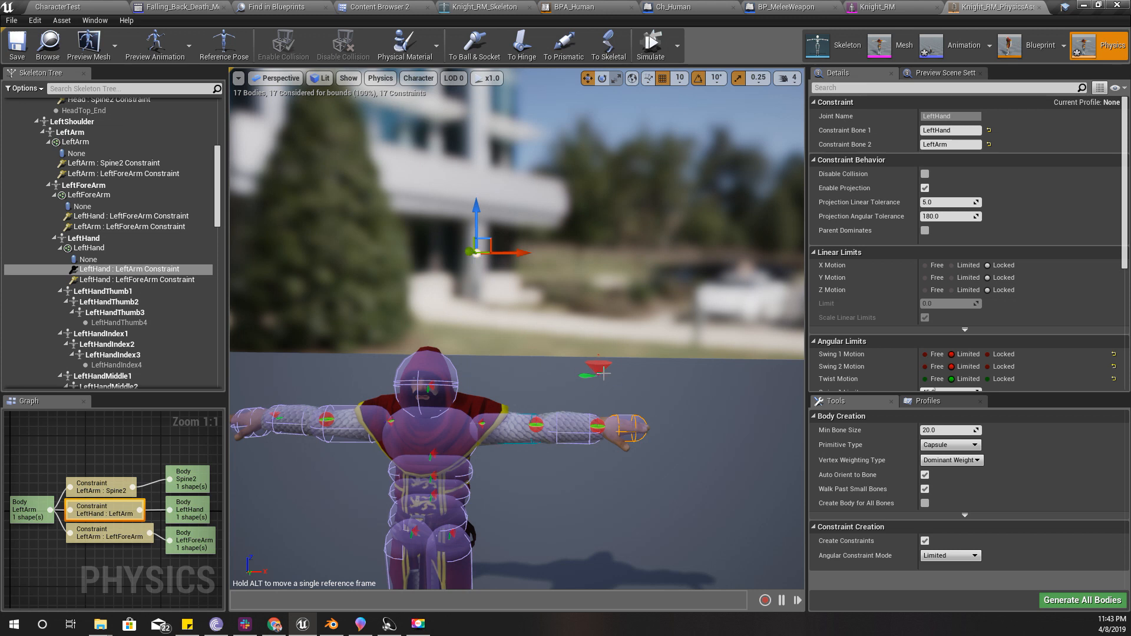
click(140, 280)
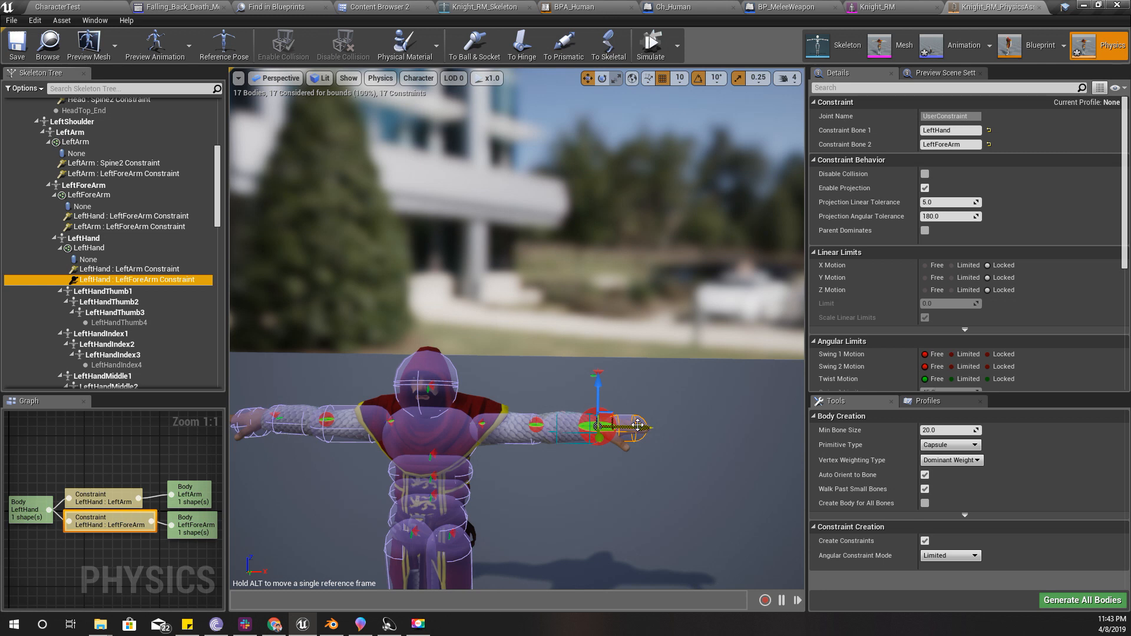
click(139, 270)
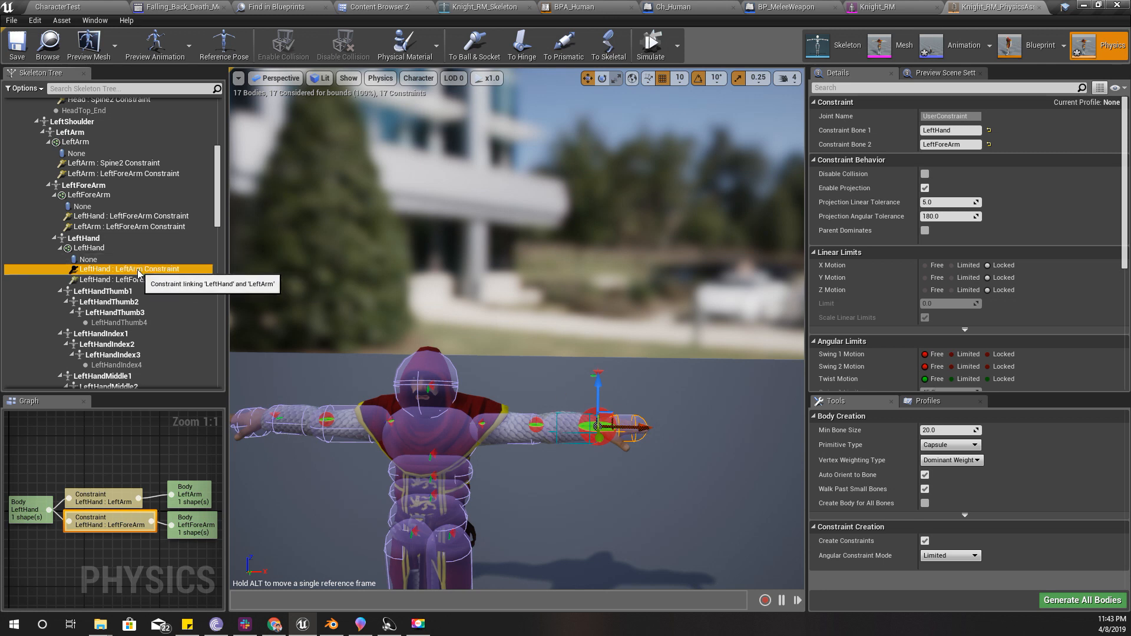
key(Delete)
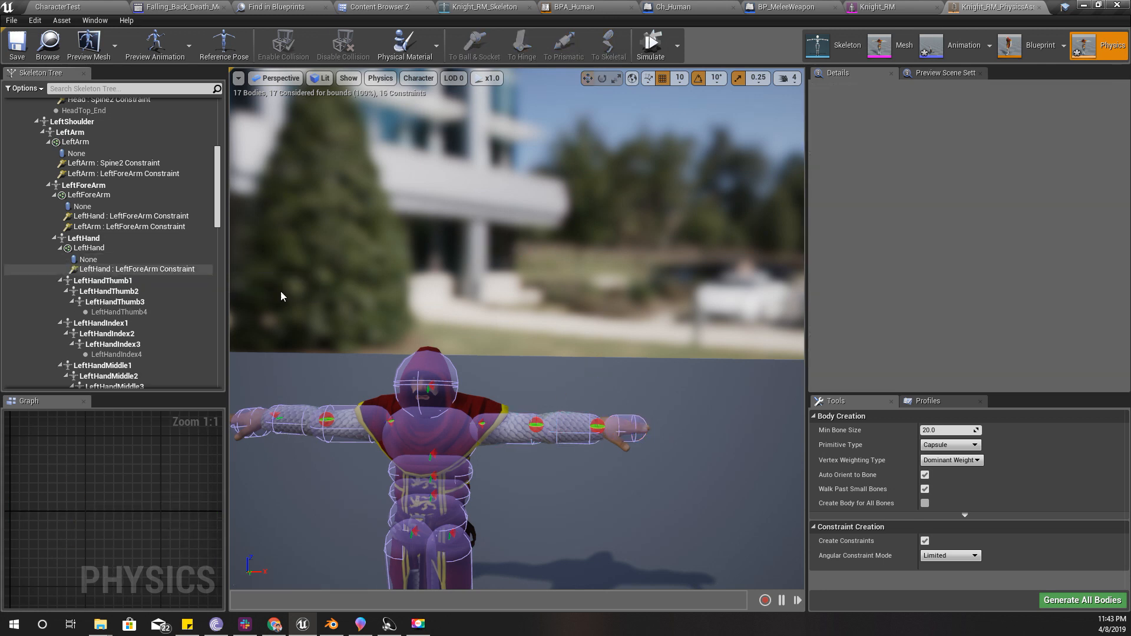
Run and stop selected-body simulations on LeftHand, LeftForeArm and LeftArm in turn to check the left arm's behaviour
click(609, 436)
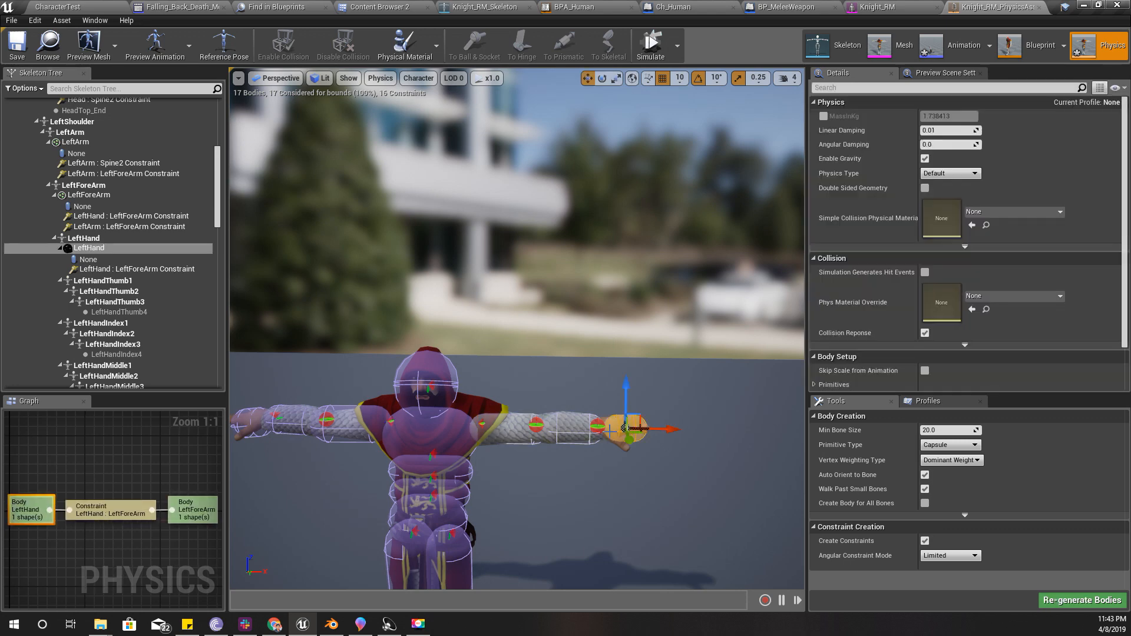
click(650, 48)
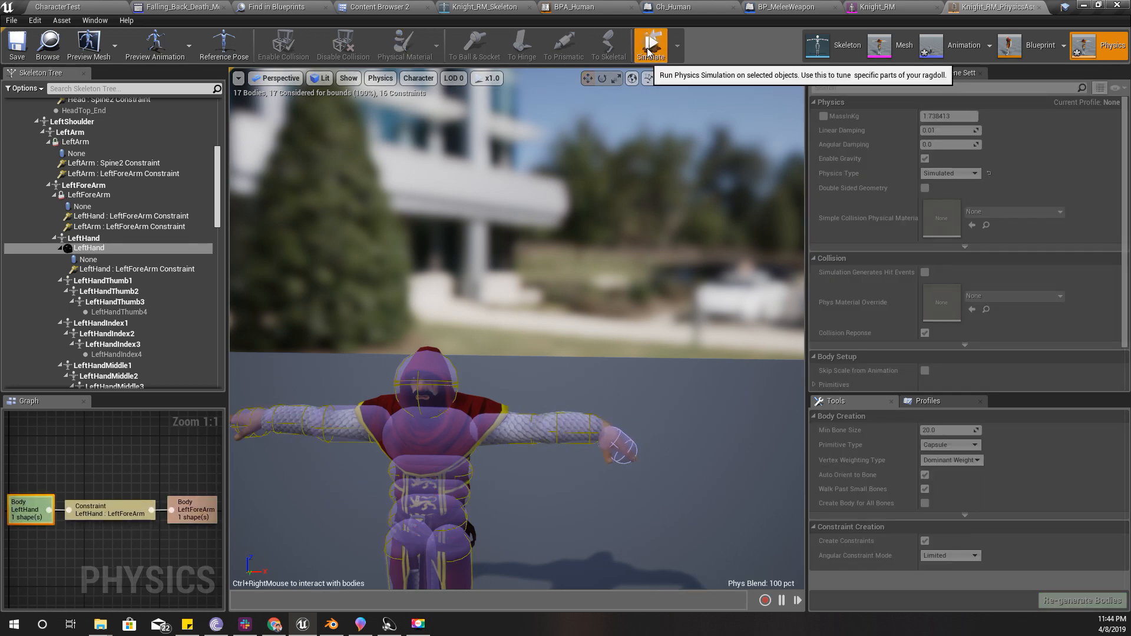
click(649, 49)
click(554, 414)
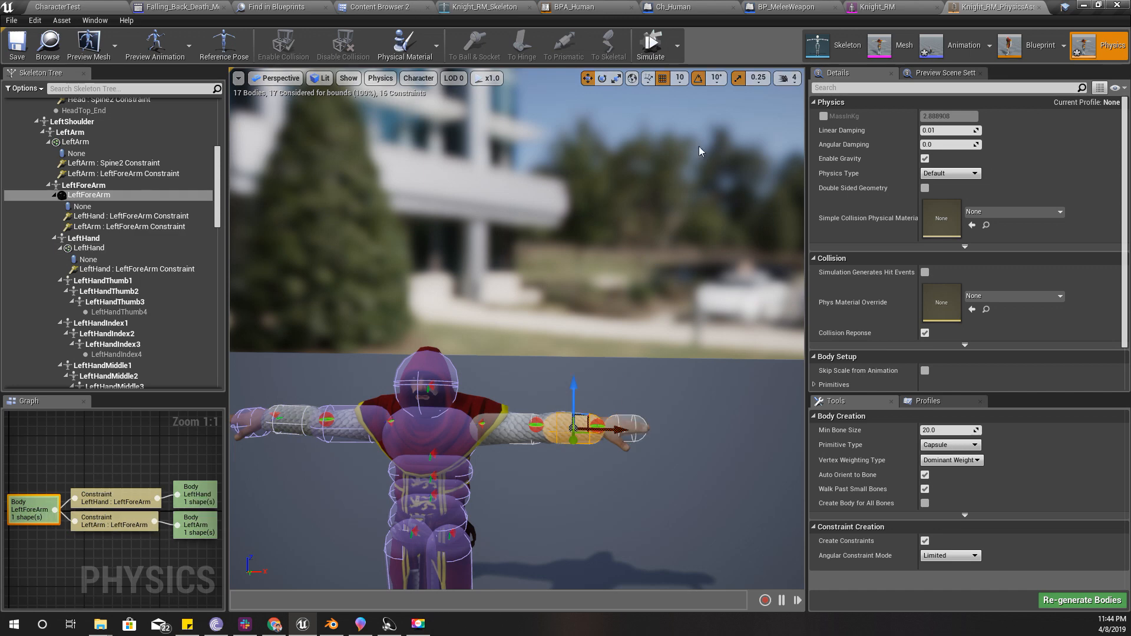
click(652, 48)
click(652, 48)
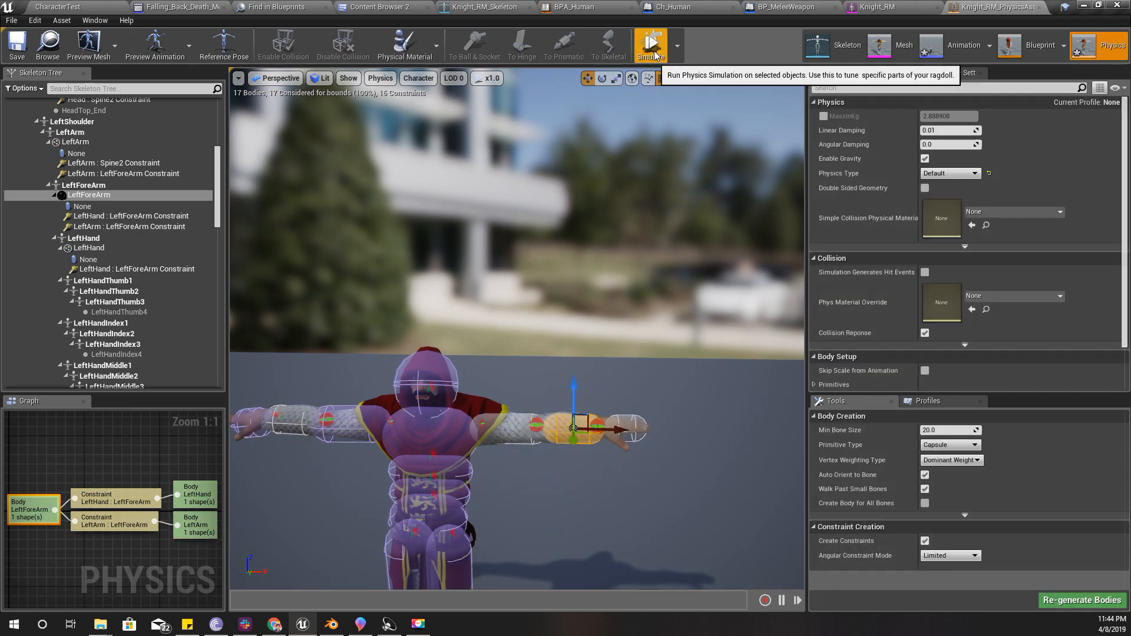
click(648, 53)
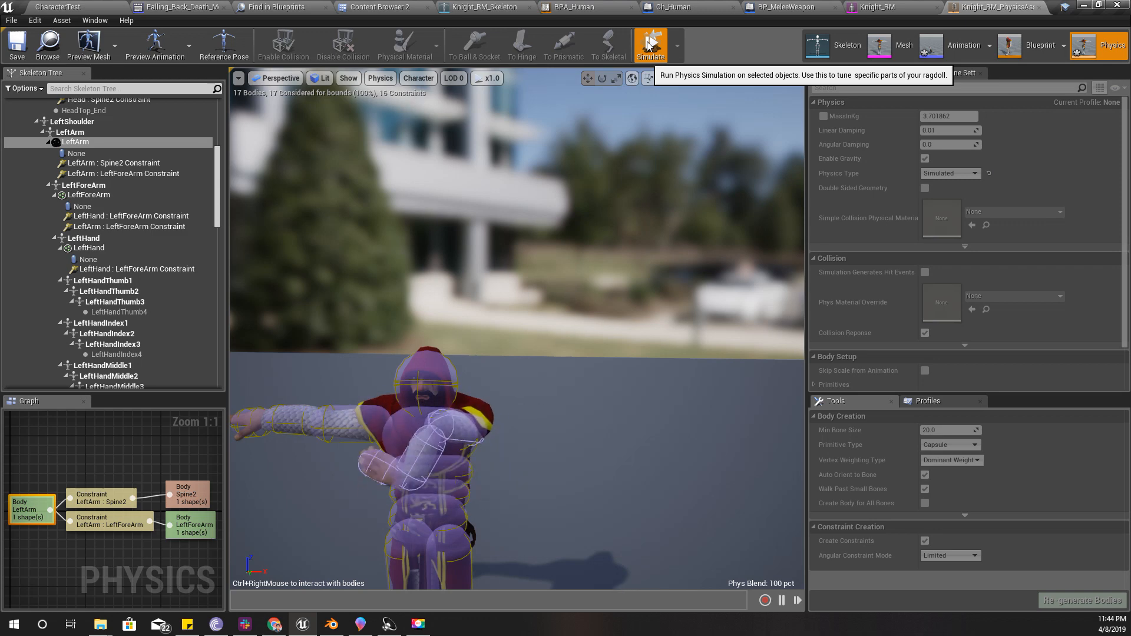
click(648, 44)
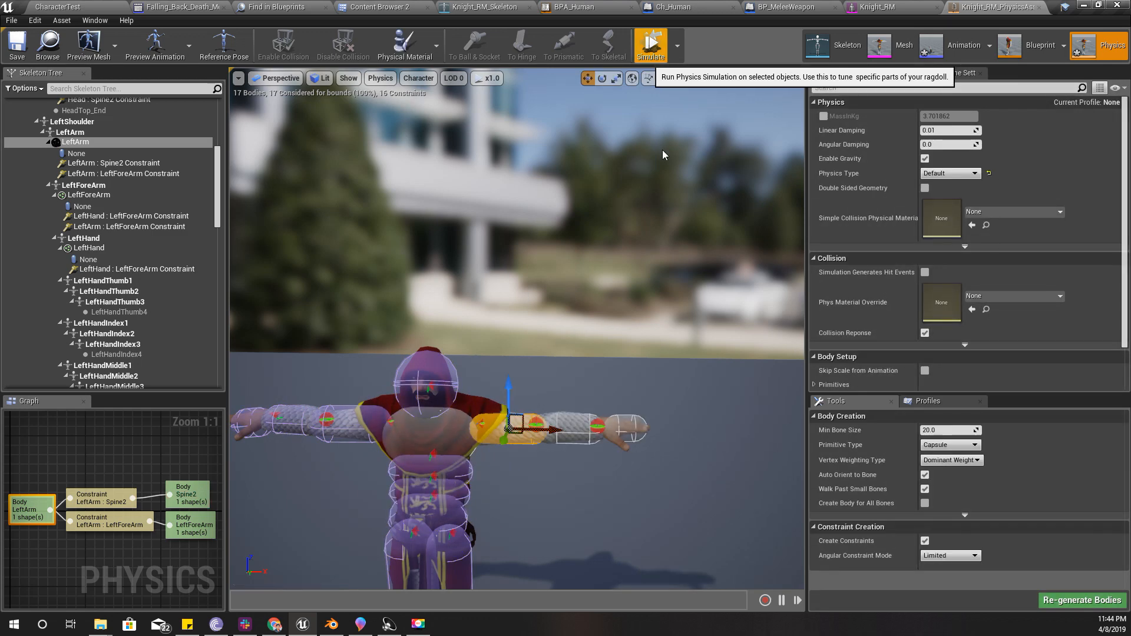
Run and stop a selected-body simulation on the RightHand body to check how the right wrist behaves
key(f)
scroll(530, 457, up, 5)
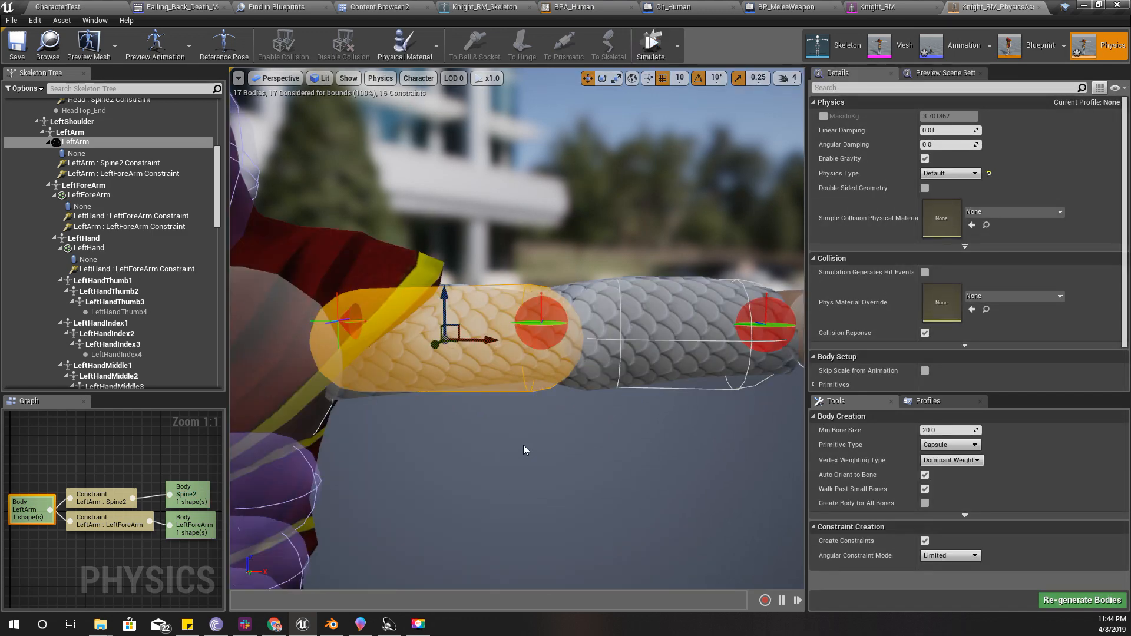
middle_drag(525, 450, 418, 450)
scroll(524, 444, down, 6)
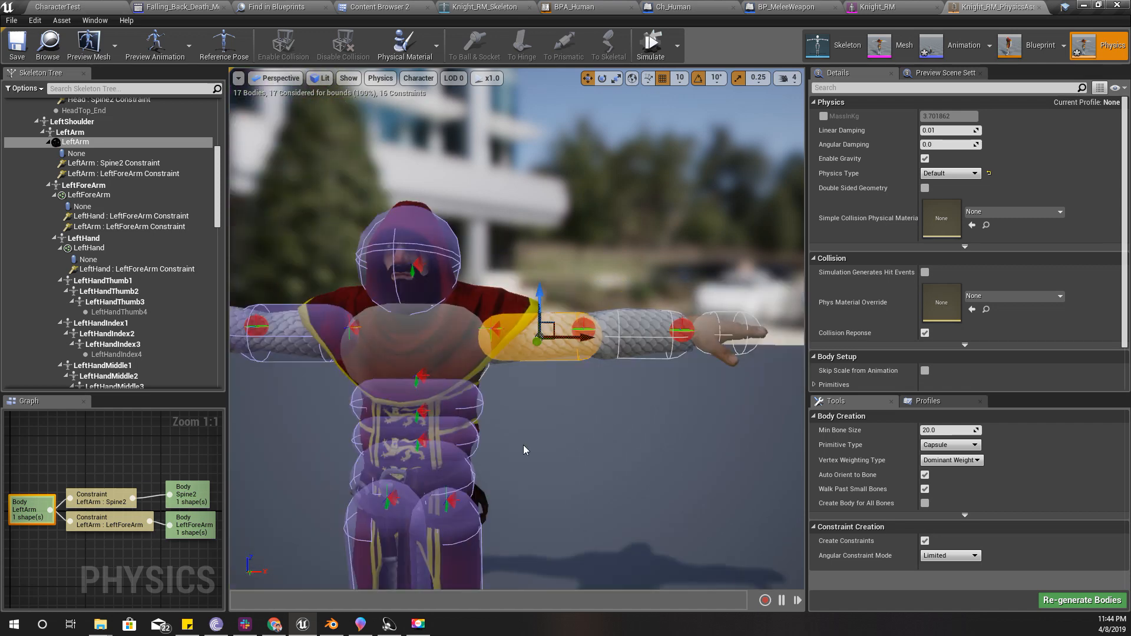
middle_drag(524, 444, 457, 408)
click(371, 340)
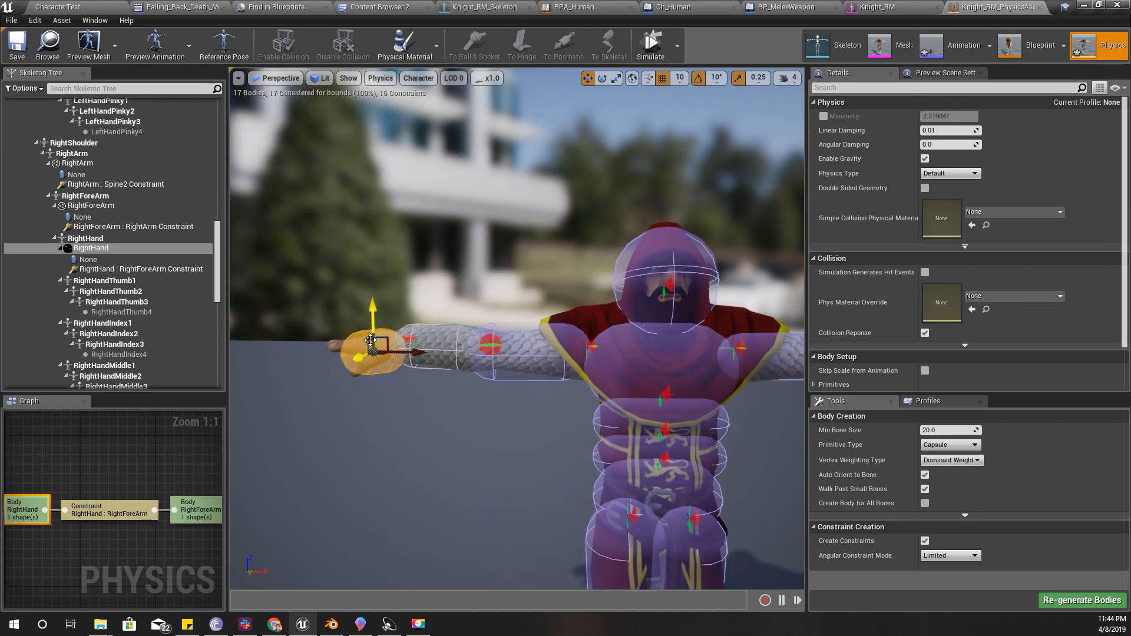
click(654, 44)
click(654, 45)
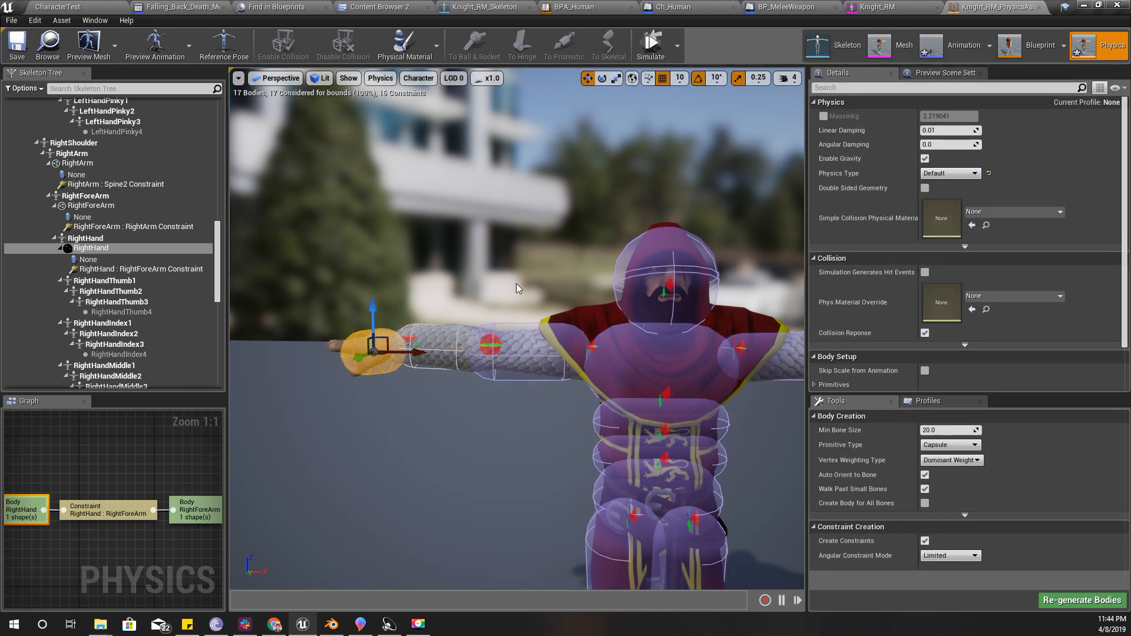
Run and stop selected-body simulations on RightForeArm and RightArm to check the rest of the right arm
click(436, 344)
click(655, 50)
click(656, 51)
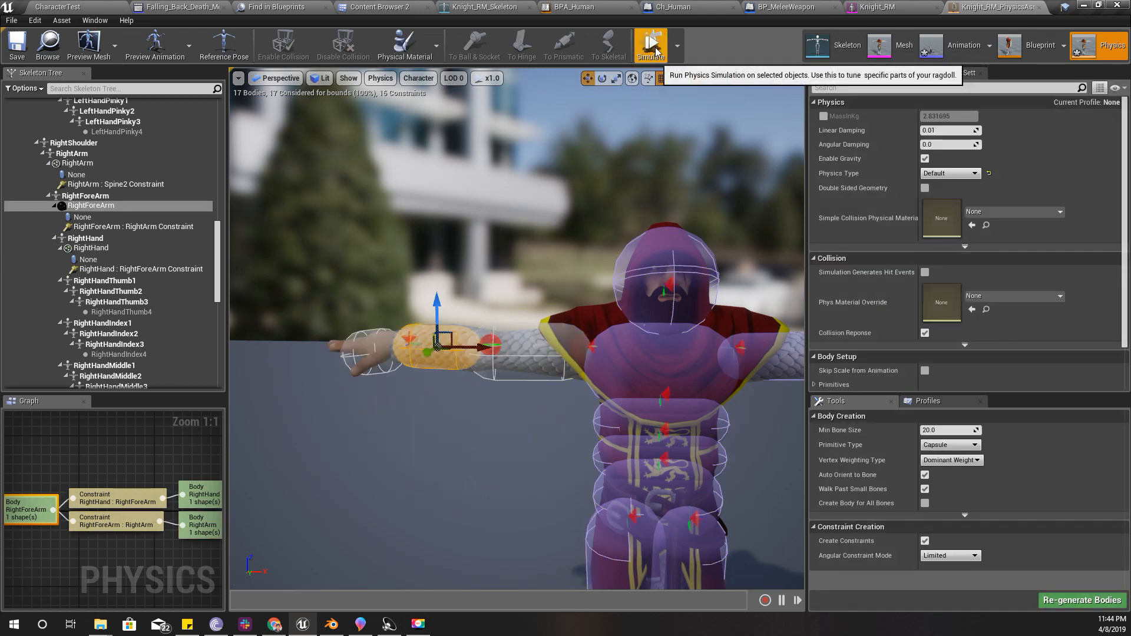
click(528, 347)
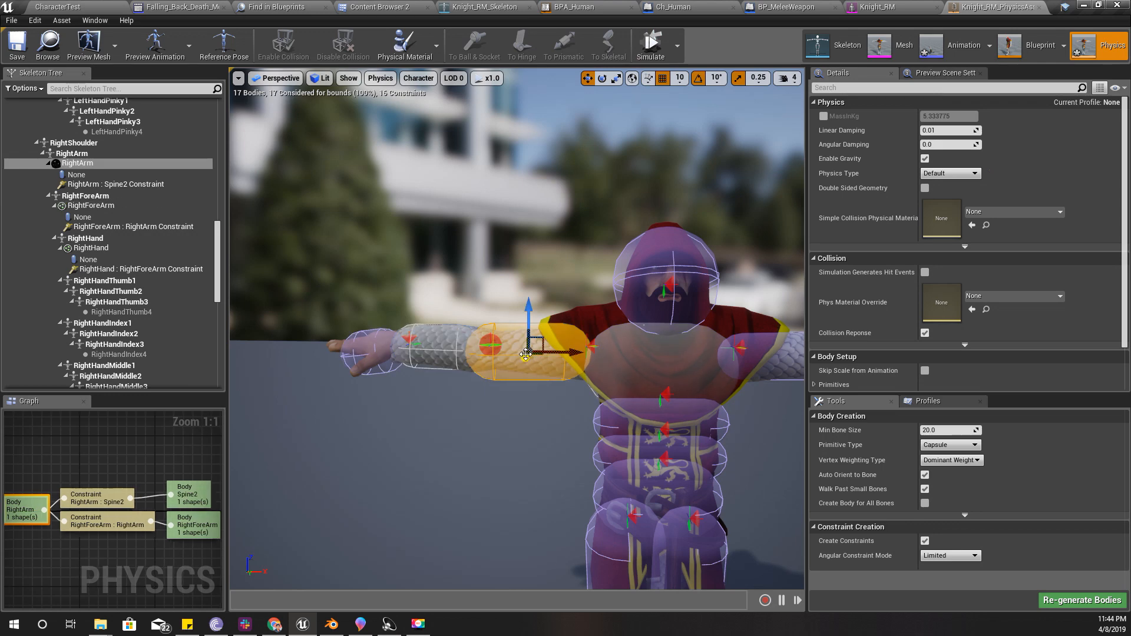
click(662, 49)
click(654, 52)
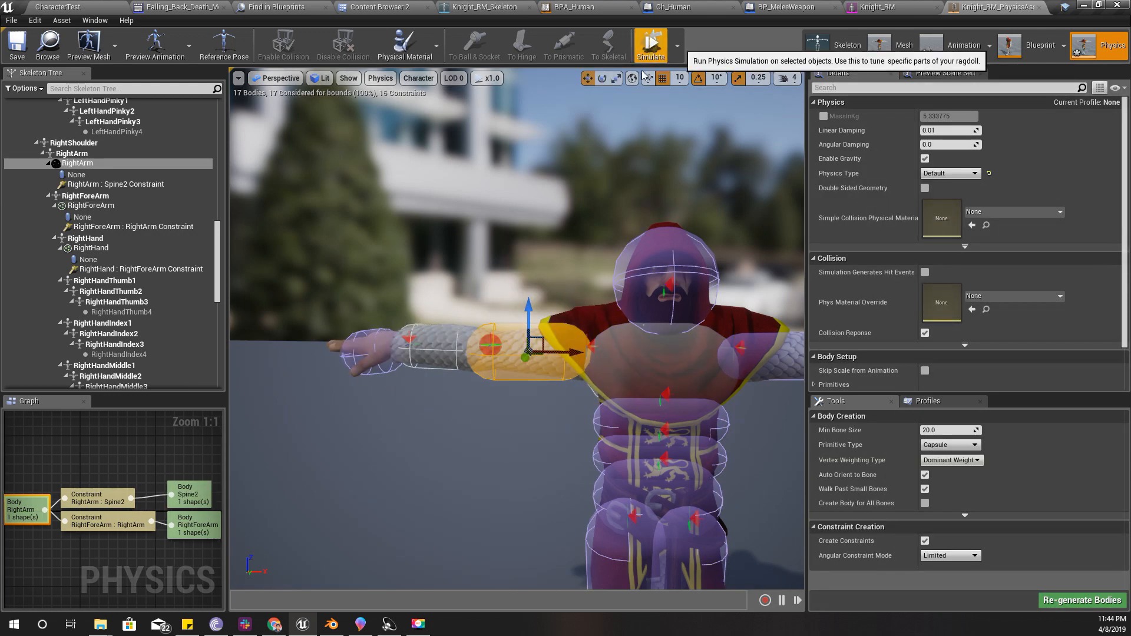
Simulate the whole ragdoll instead of only the selected body, watch the knight collapse on the floor, and stop the simulation
scroll(601, 273, down, 6)
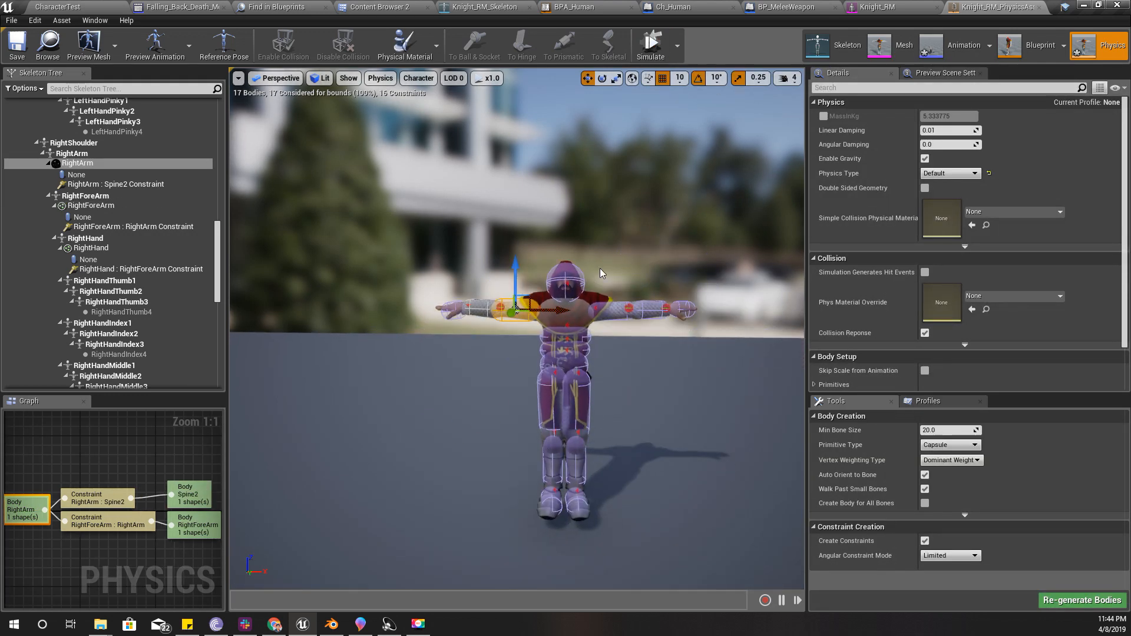
drag(601, 273, 601, 215)
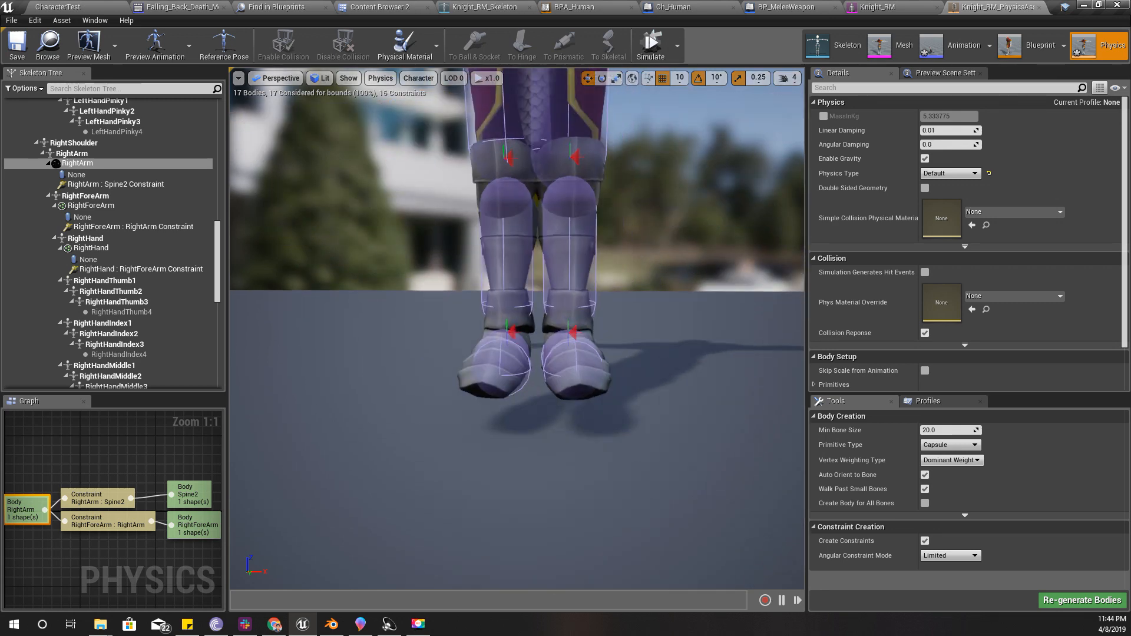
scroll(587, 411, down, 5)
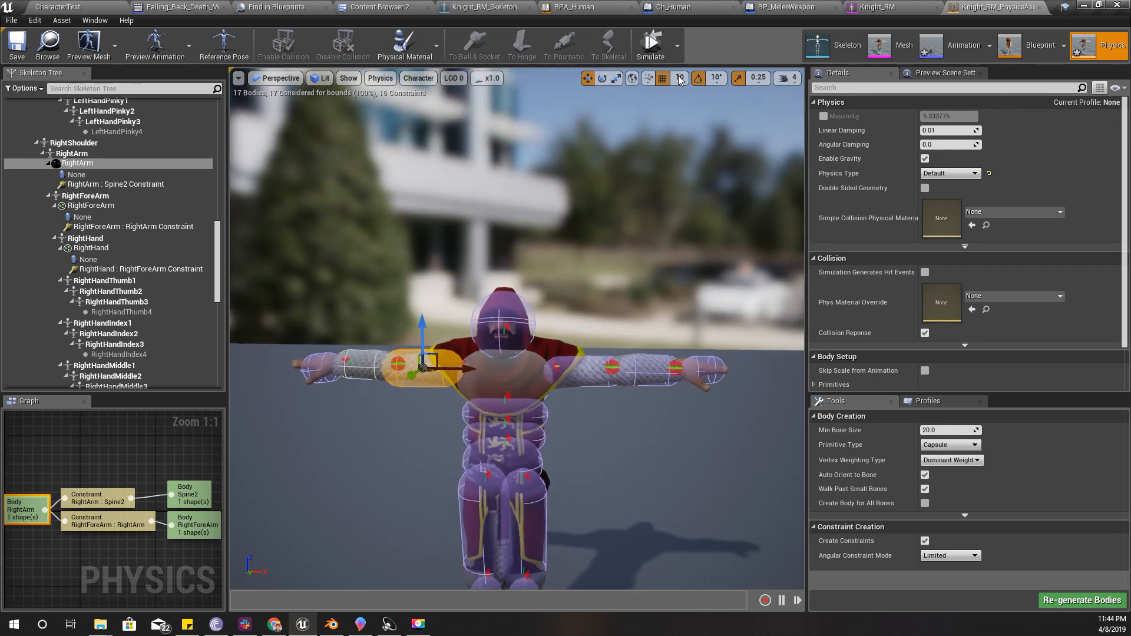
click(677, 46)
click(714, 89)
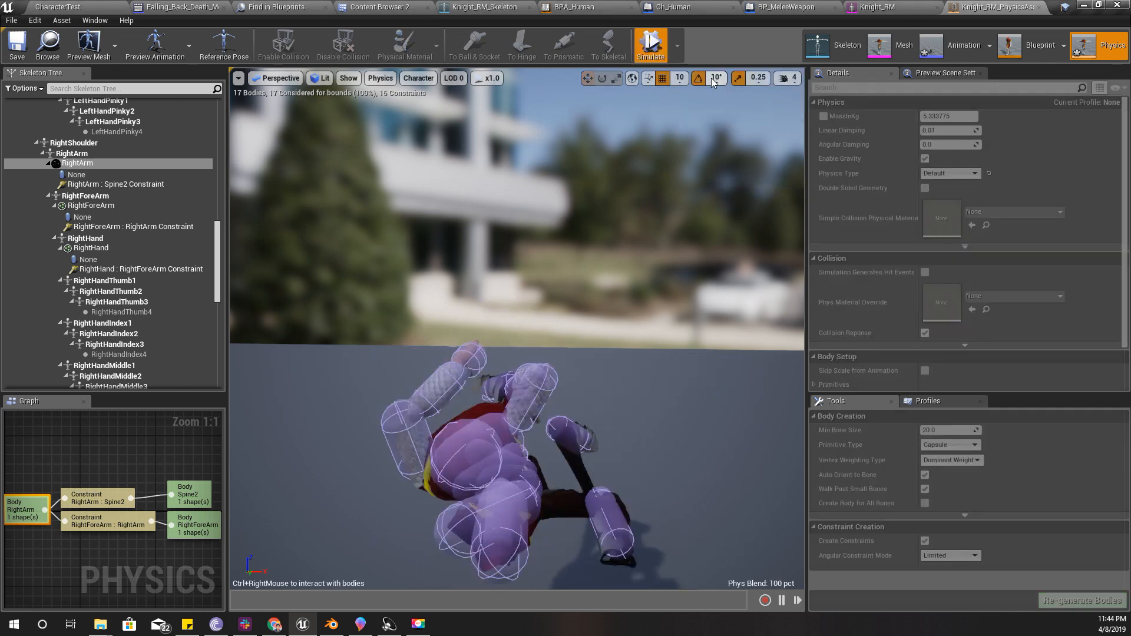
drag(624, 271, 624, 354)
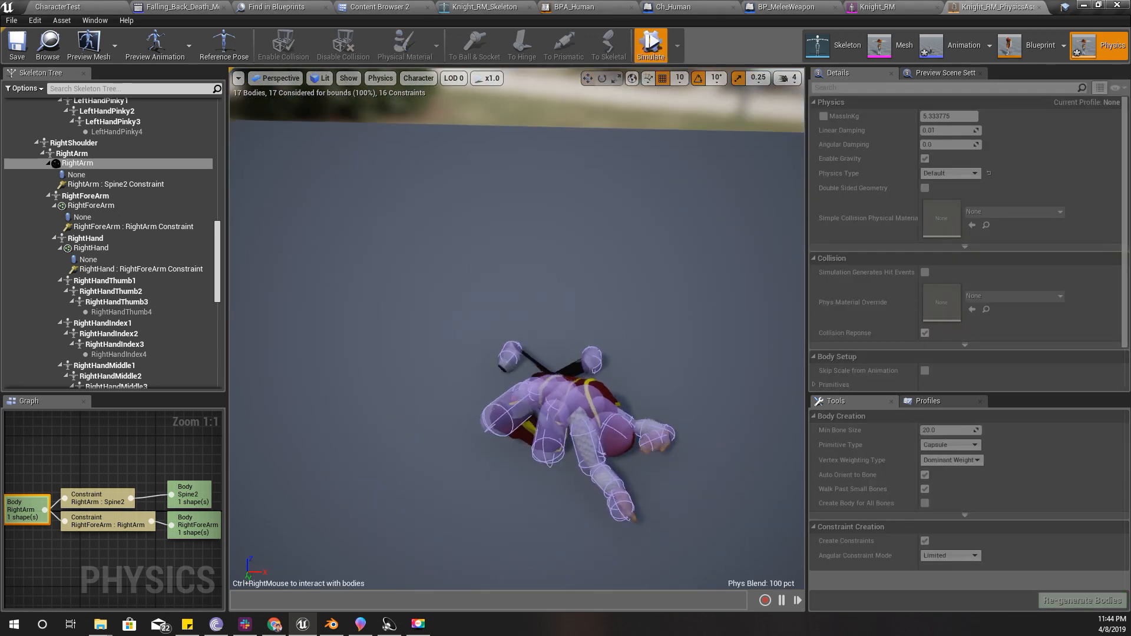
click(651, 41)
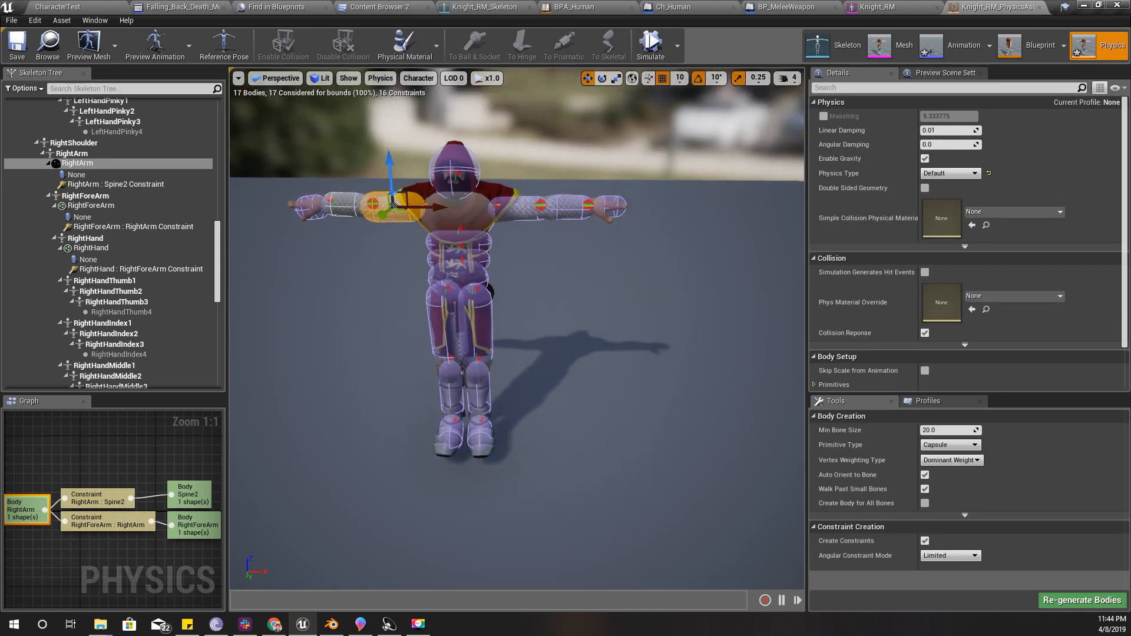
Select the constraint joining LeftHand and LeftForeArm at the left wrist to inspect its settings
scroll(629, 238, down, 10)
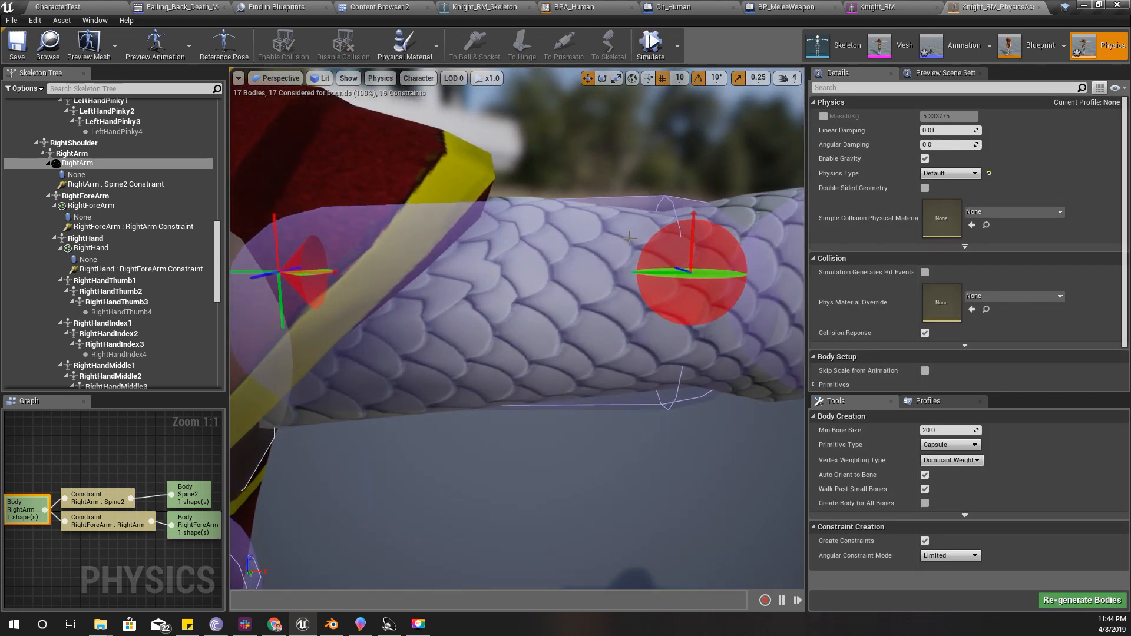
scroll(629, 238, up, 10)
scroll(521, 309, up, 4)
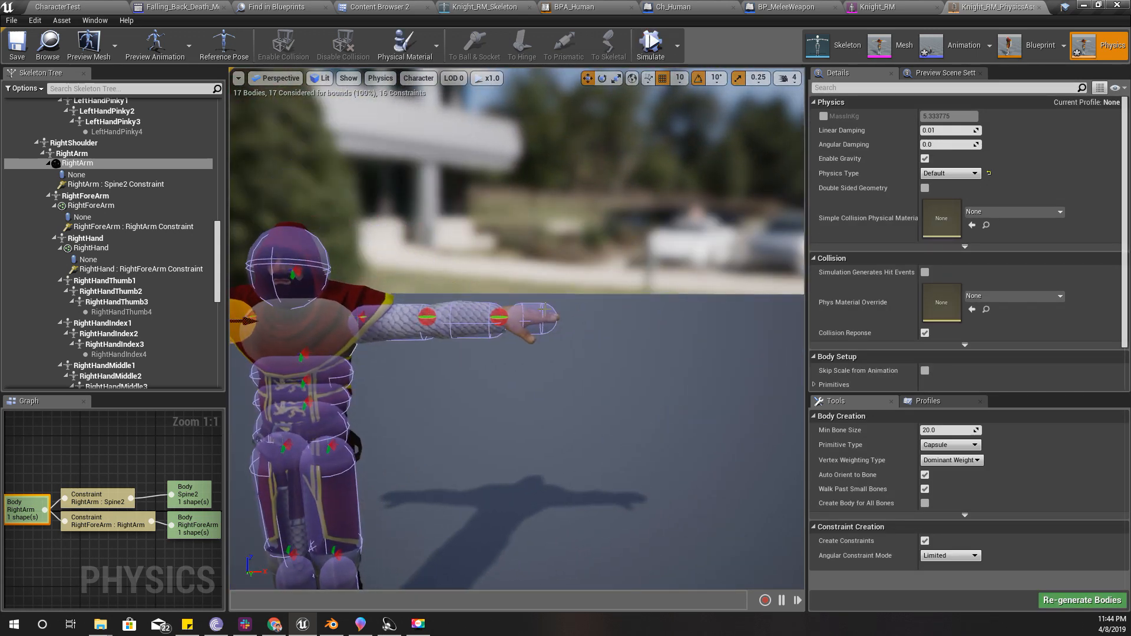
scroll(517, 289, down, 6)
click(487, 306)
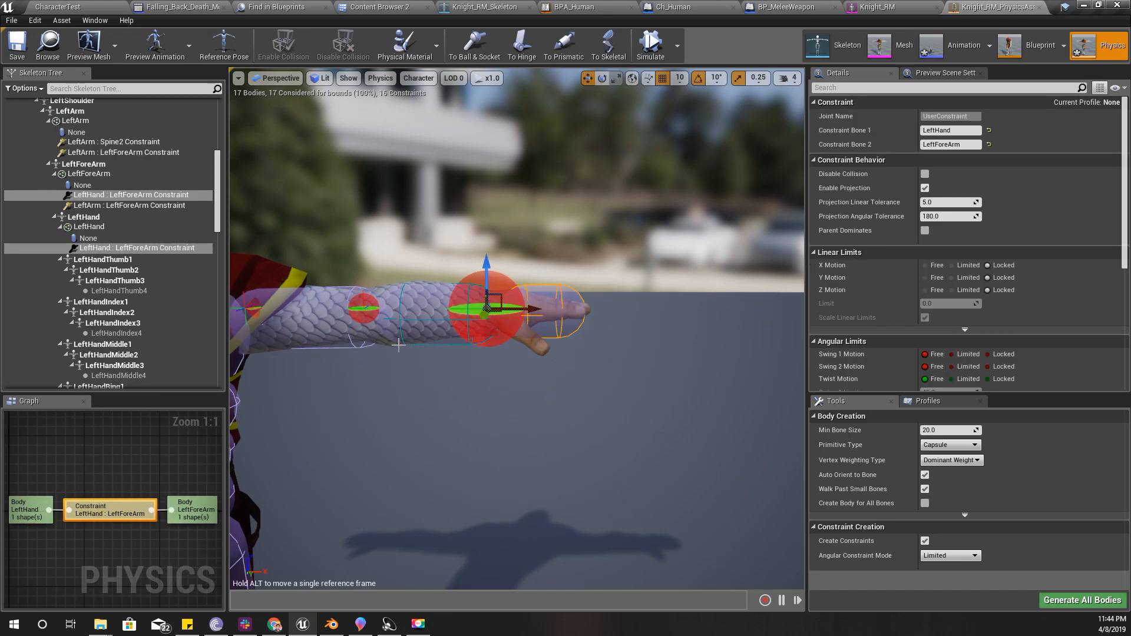
middle_drag(398, 345, 396, 353)
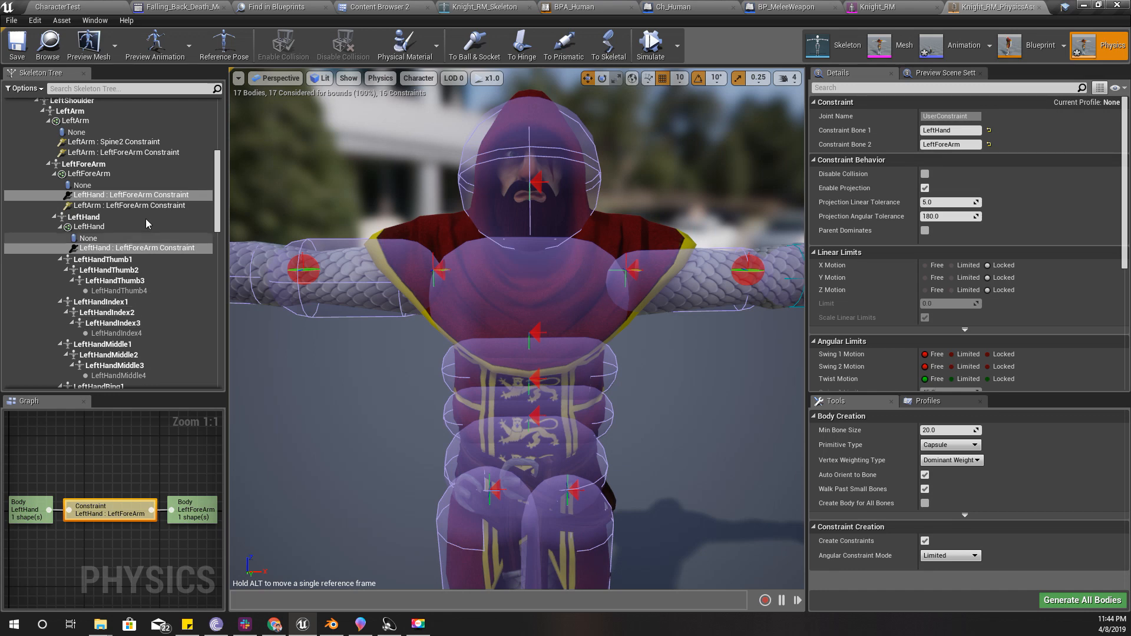
right_click(301, 269)
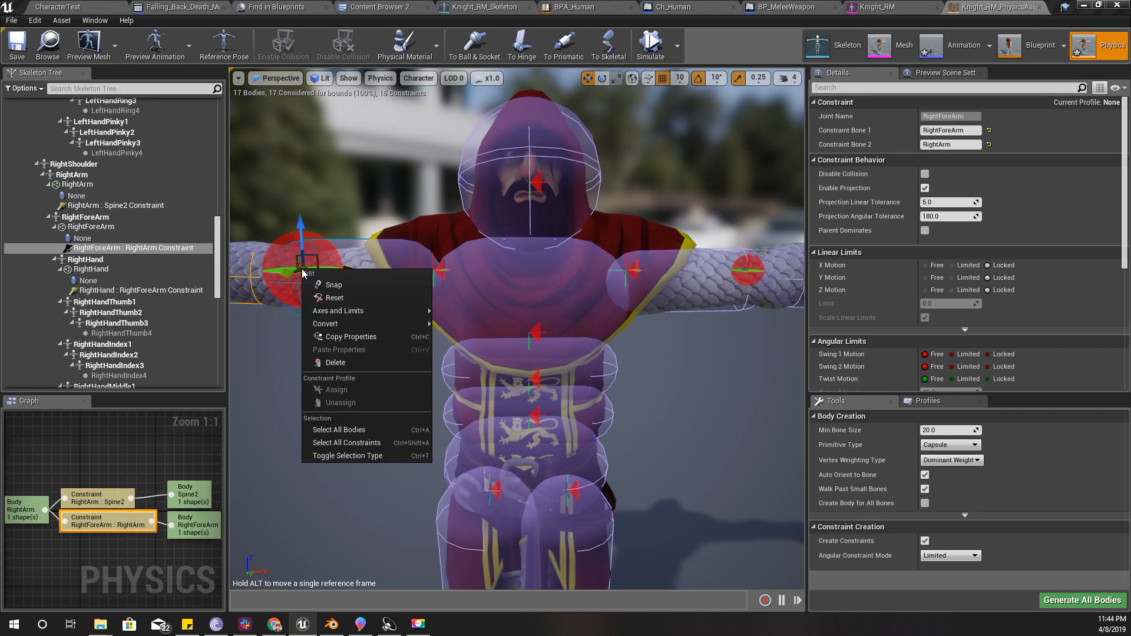
click(753, 272)
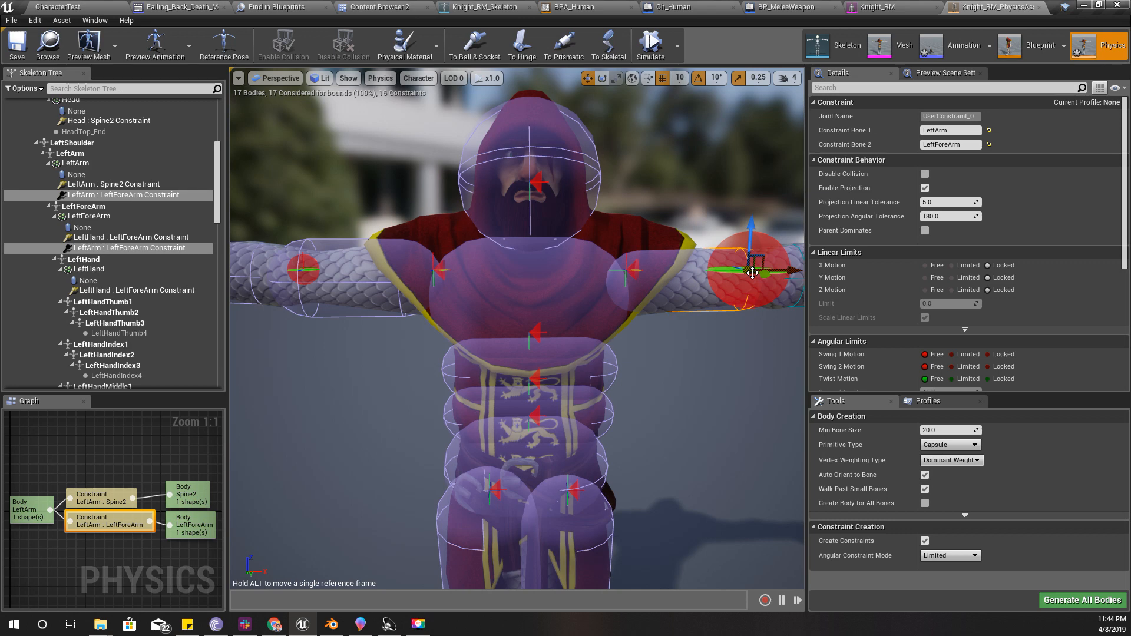
ctrl+click(304, 268)
ctrl+click(442, 272)
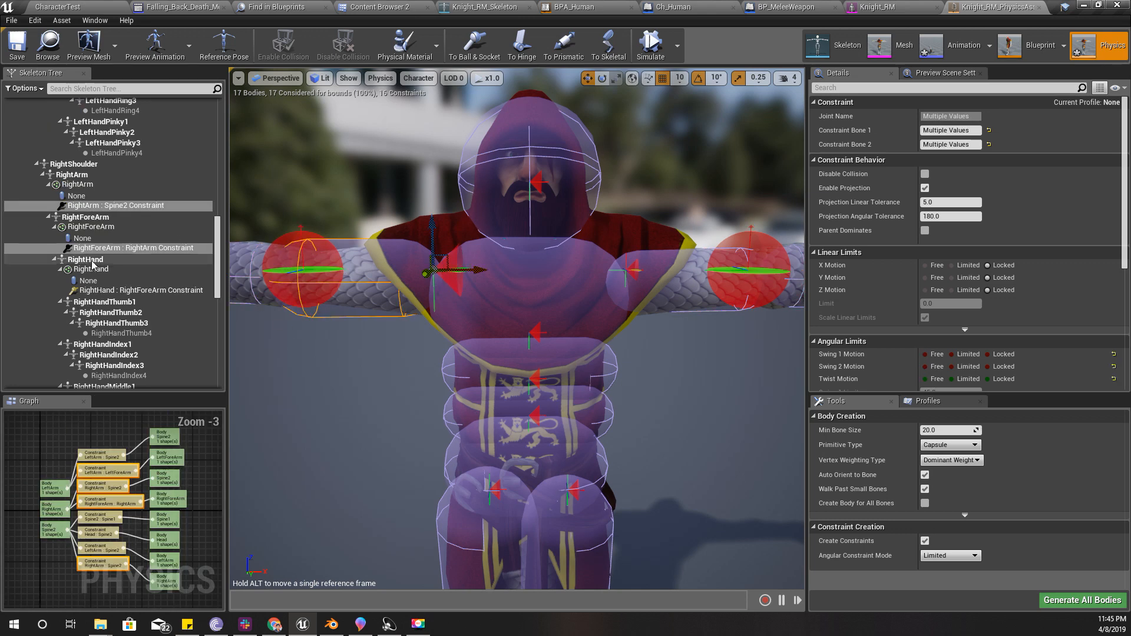
scroll(92, 265, up, 10)
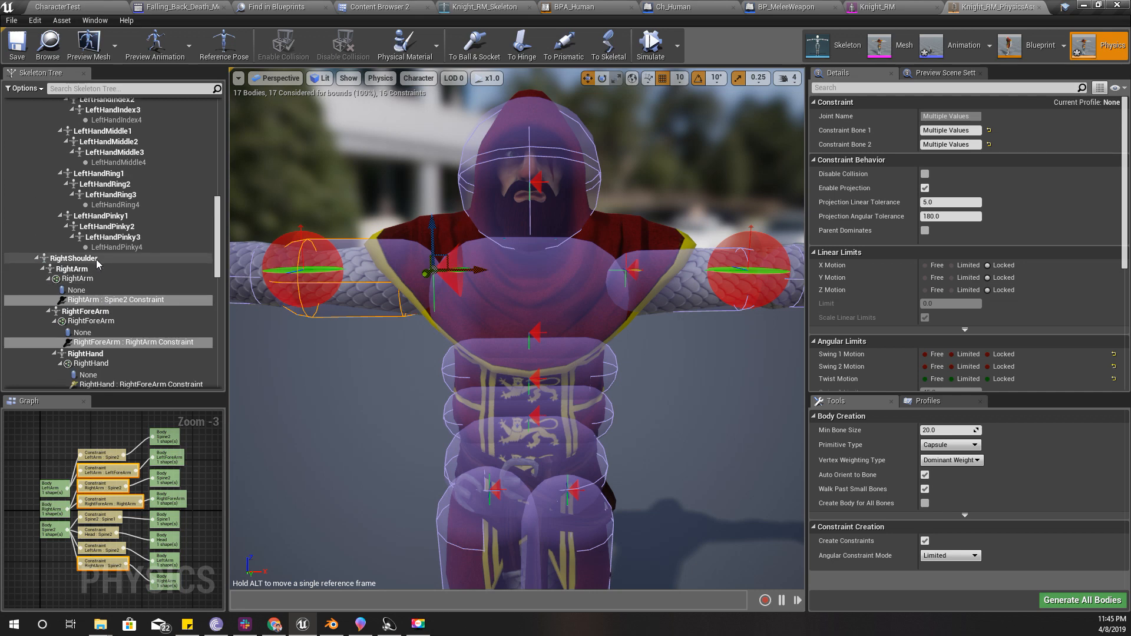
click(67, 88)
text(con)
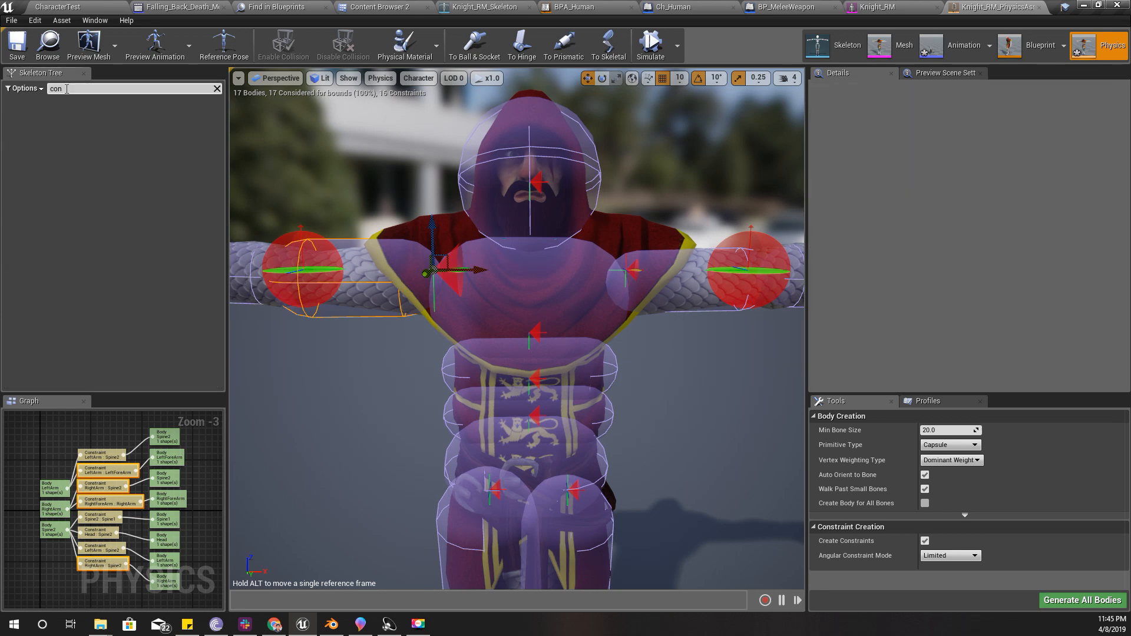
key(BackSpace)
key(BackSpace)
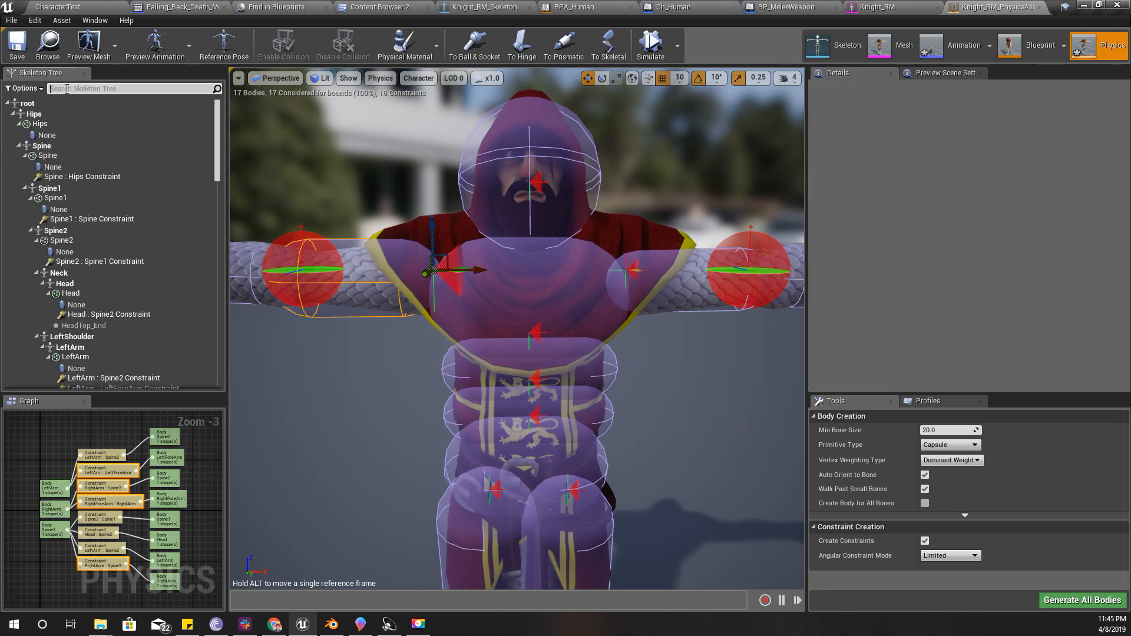
Select the Spine, Spine1, Spine2 and Head constraints together in the skeleton tree
click(118, 178)
ctrl+click(106, 219)
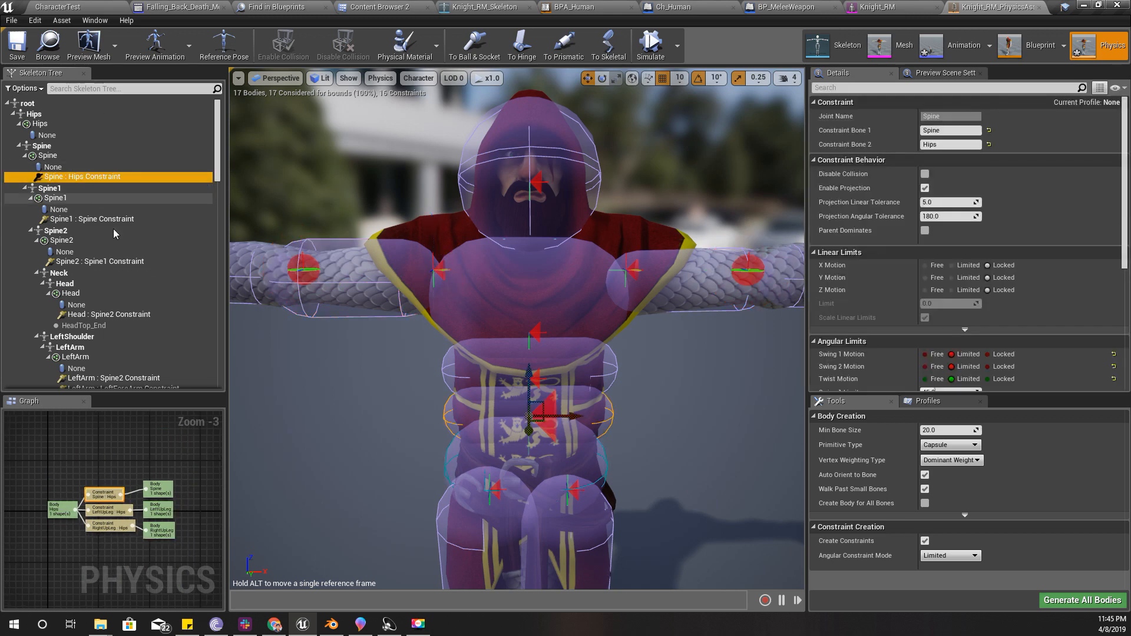
ctrl+click(107, 260)
scroll(107, 261, down, 2)
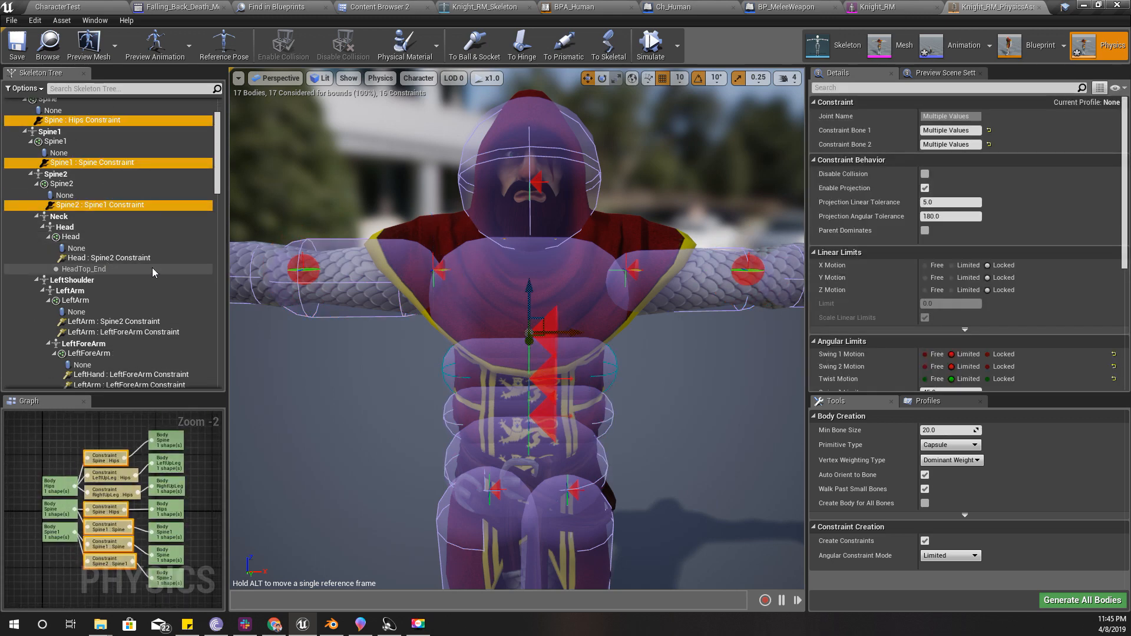
ctrl+click(92, 259)
Add the left arm's shoulder, elbow and wrist constraints to the multi-selection
scroll(97, 271, down, 1)
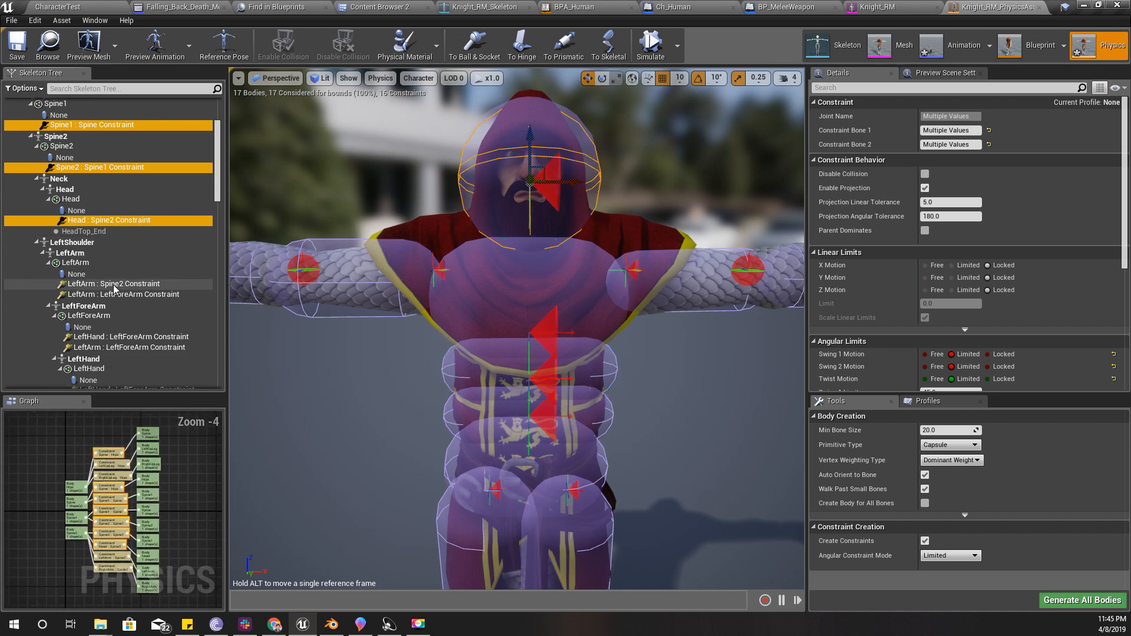
ctrl+click(115, 283)
ctrl+click(118, 295)
scroll(121, 297, down, 2)
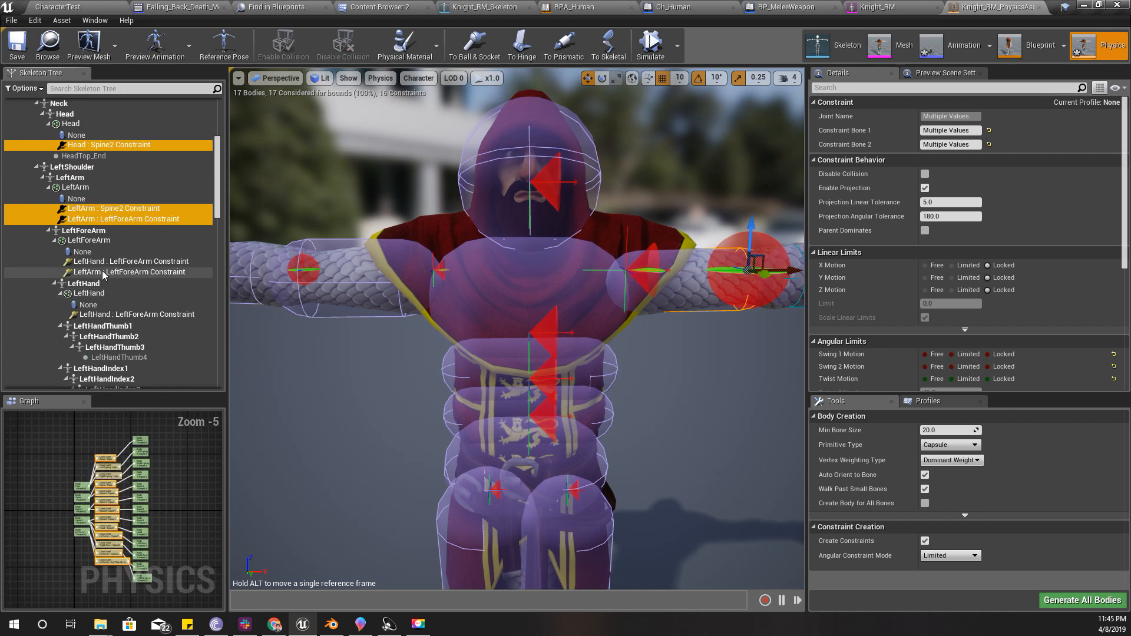
ctrl+click(116, 264)
ctrl+click(110, 275)
scroll(109, 277, down, 3)
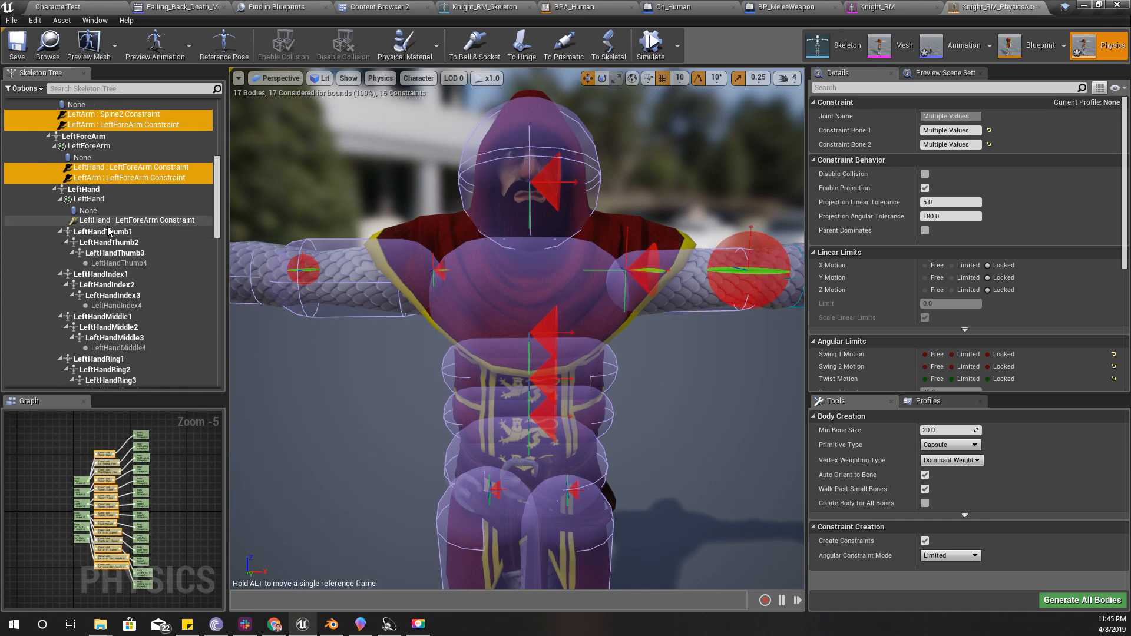
ctrl+click(130, 213)
Add the RightArm : Spine2, RightForeArm : RightArm and RightHand : RightForeArm constraints to the selection
scroll(150, 268, down, 3)
scroll(152, 266, down, 6)
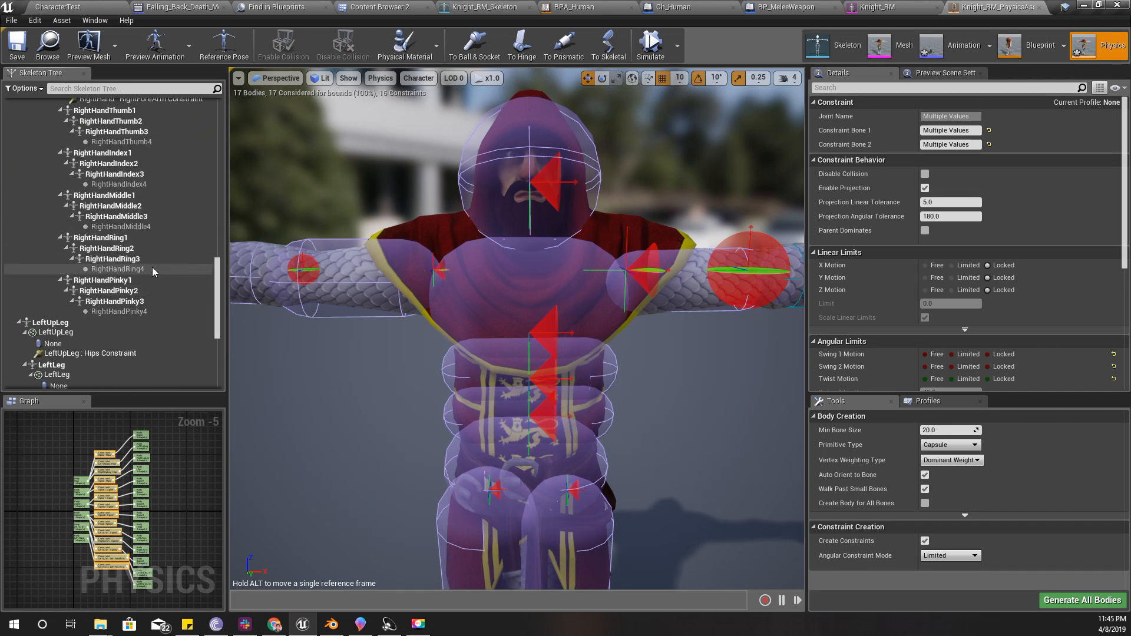
ctrl+click(111, 165)
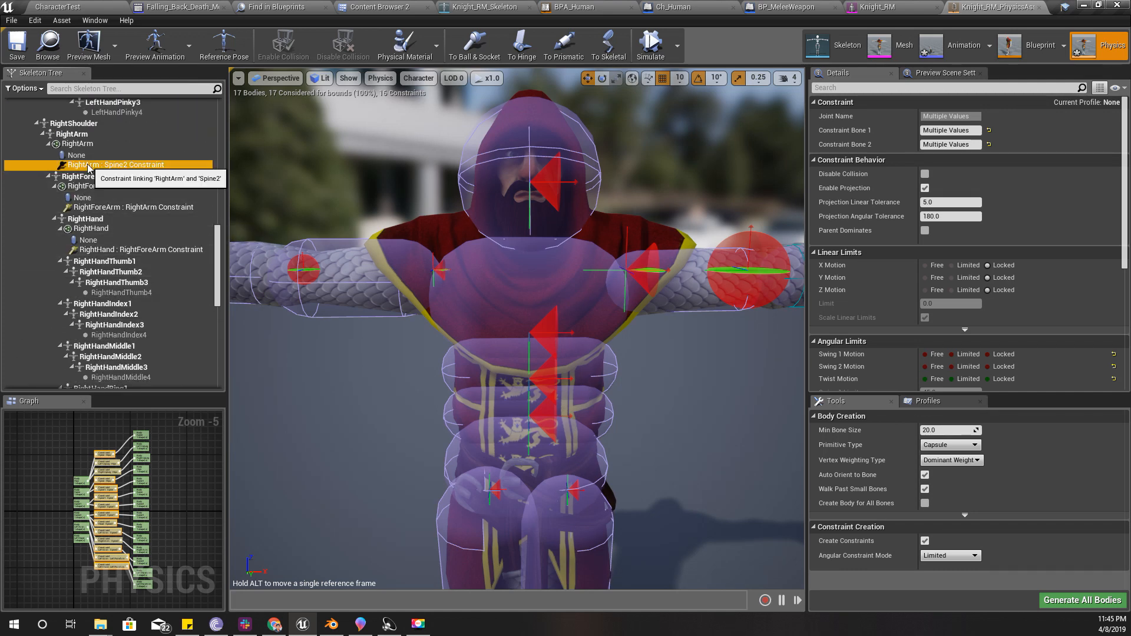
ctrl+click(118, 207)
ctrl+click(118, 250)
Add the hip, knee and ankle constraints of both legs to the selection
scroll(183, 252, down, 10)
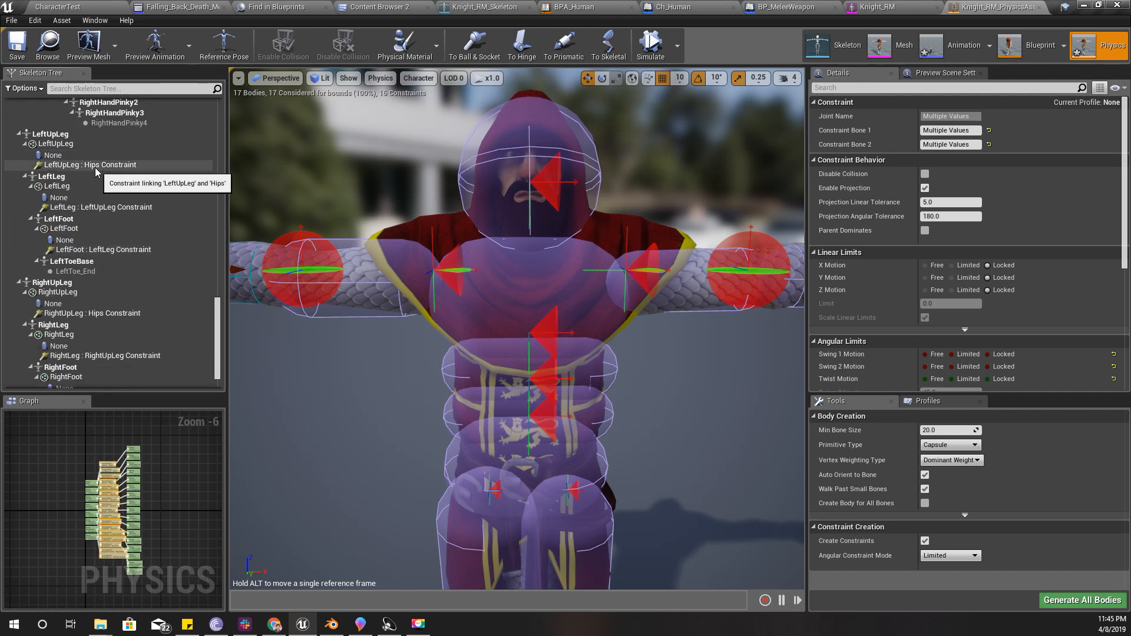
ctrl+click(94, 166)
ctrl+click(92, 207)
ctrl+click(90, 250)
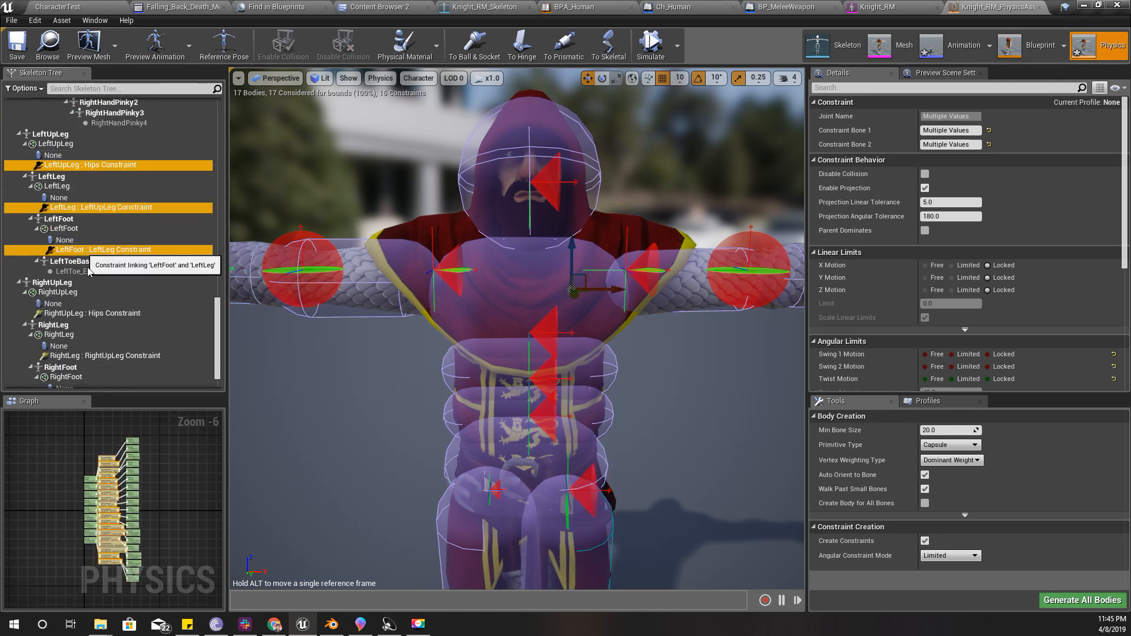
ctrl+click(88, 313)
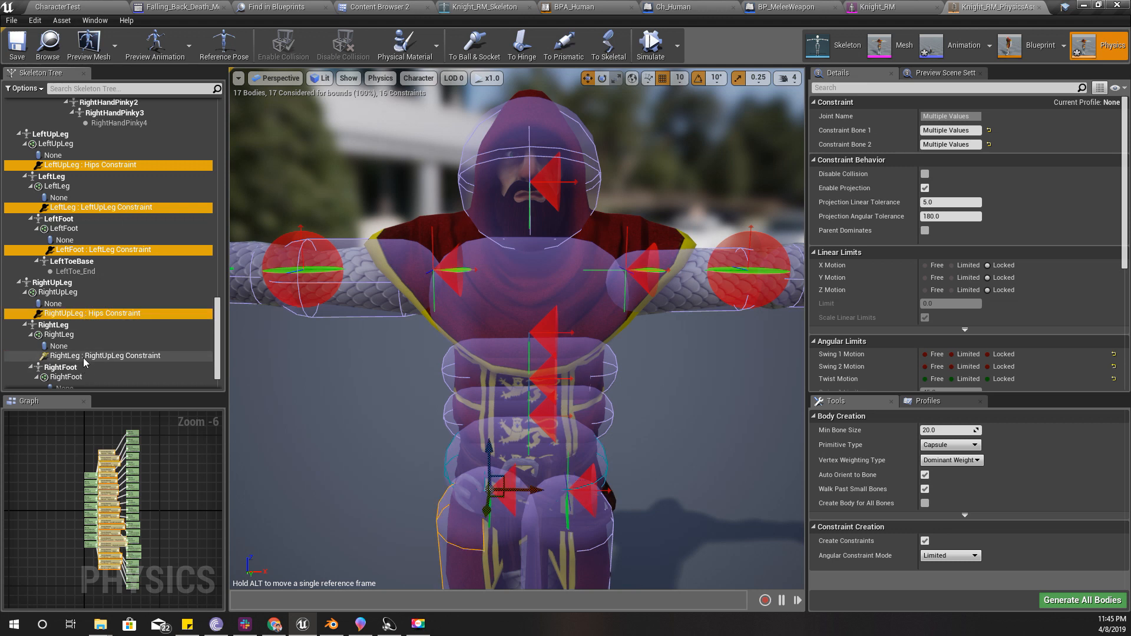
ctrl+click(83, 357)
scroll(117, 276, down, 2)
ctrl+click(177, 361)
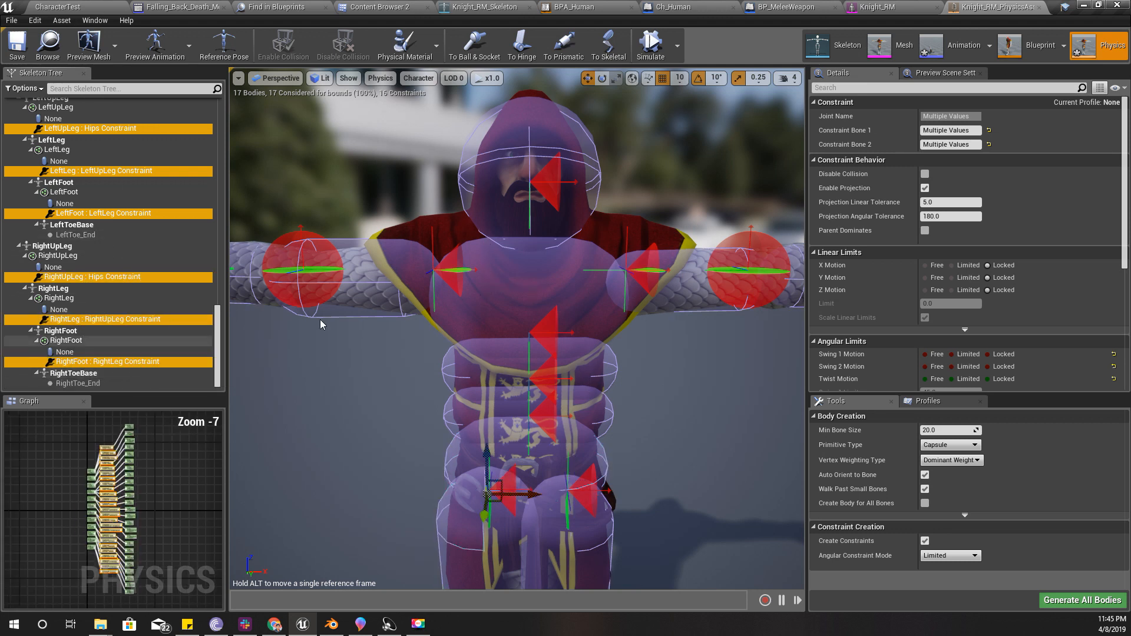
Set Swing 1, Swing 2 and Twist Motion to Limited for all selected constraints
click(952, 355)
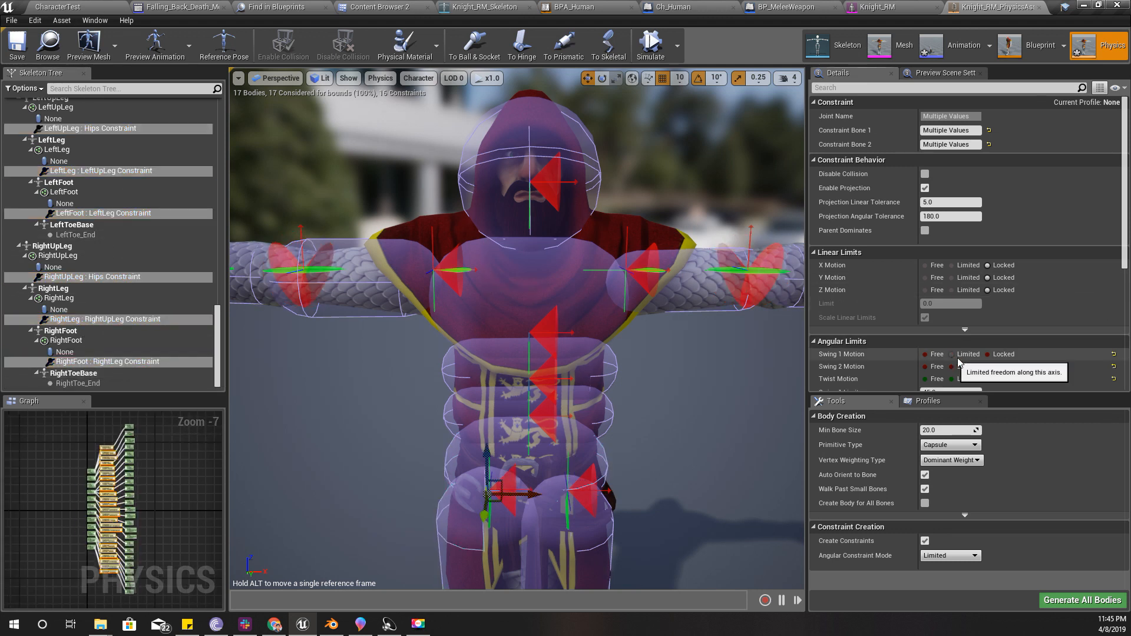
click(952, 367)
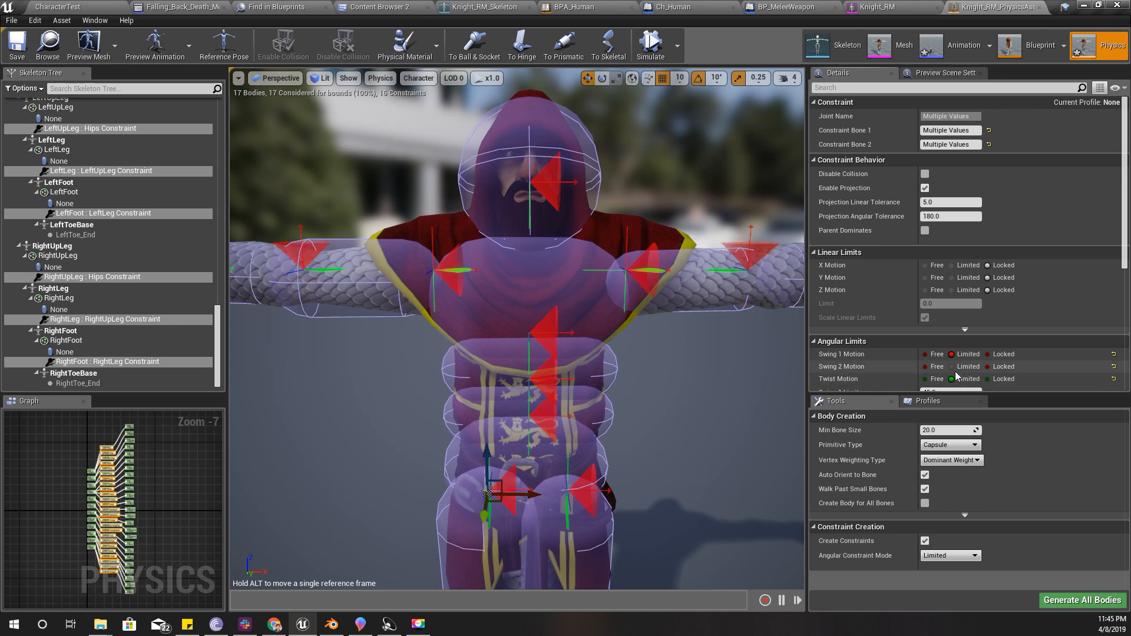
click(951, 379)
Set the Swing 1, Swing 2 and Twist limits of all selected constraints to 5.0
scroll(965, 378, down, 1)
scroll(951, 376, down, 4)
click(948, 298)
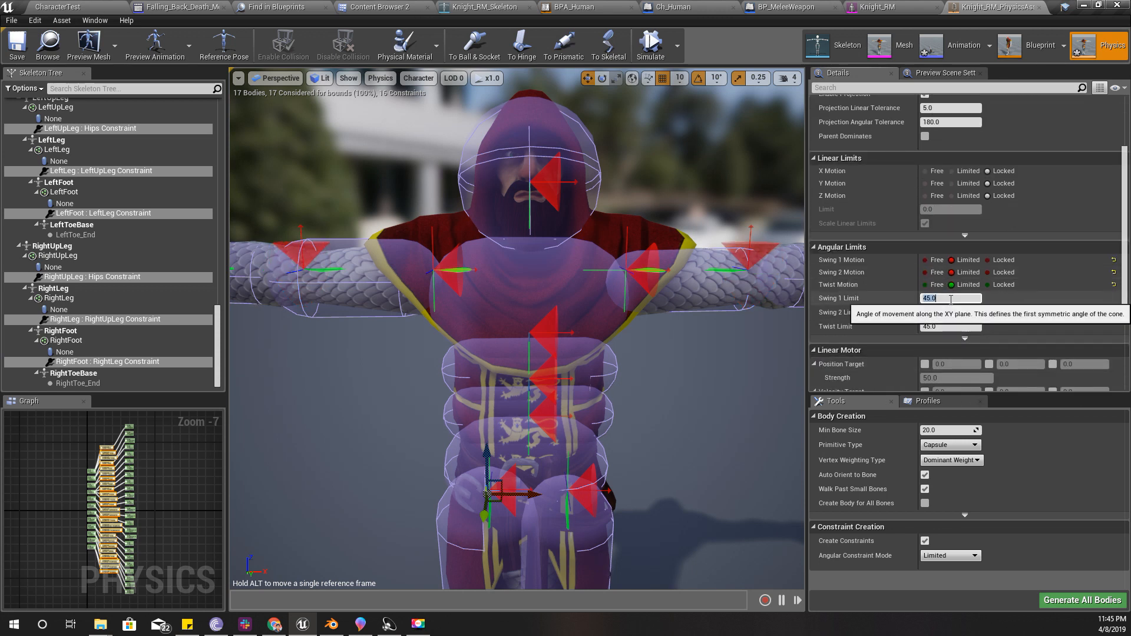
text(5.0)
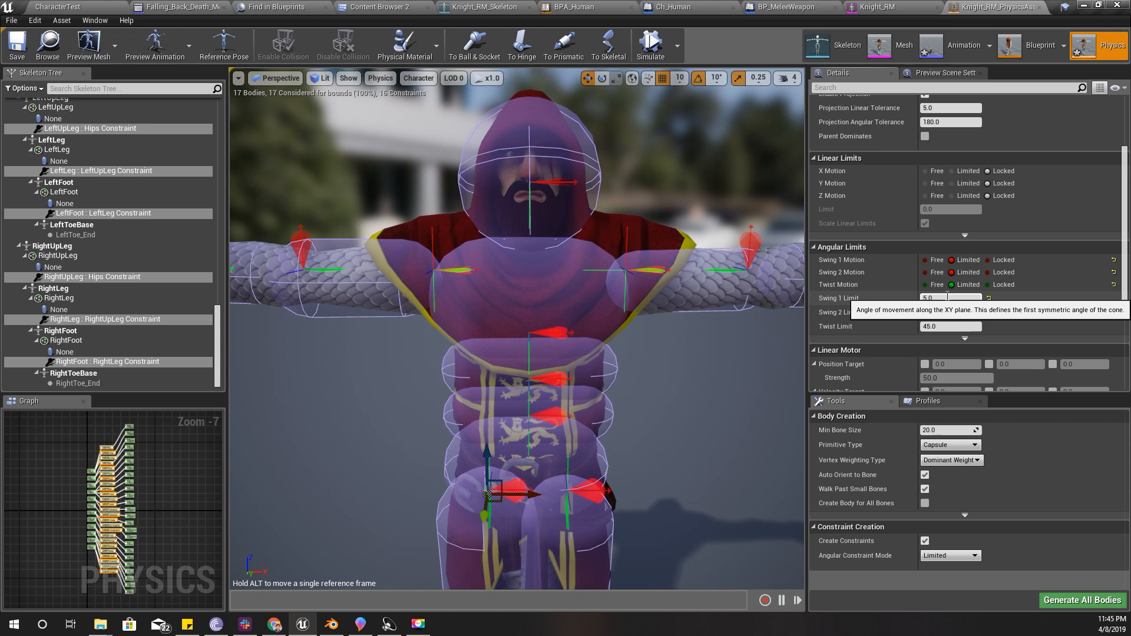
click(949, 313)
text(5.0)
click(977, 327)
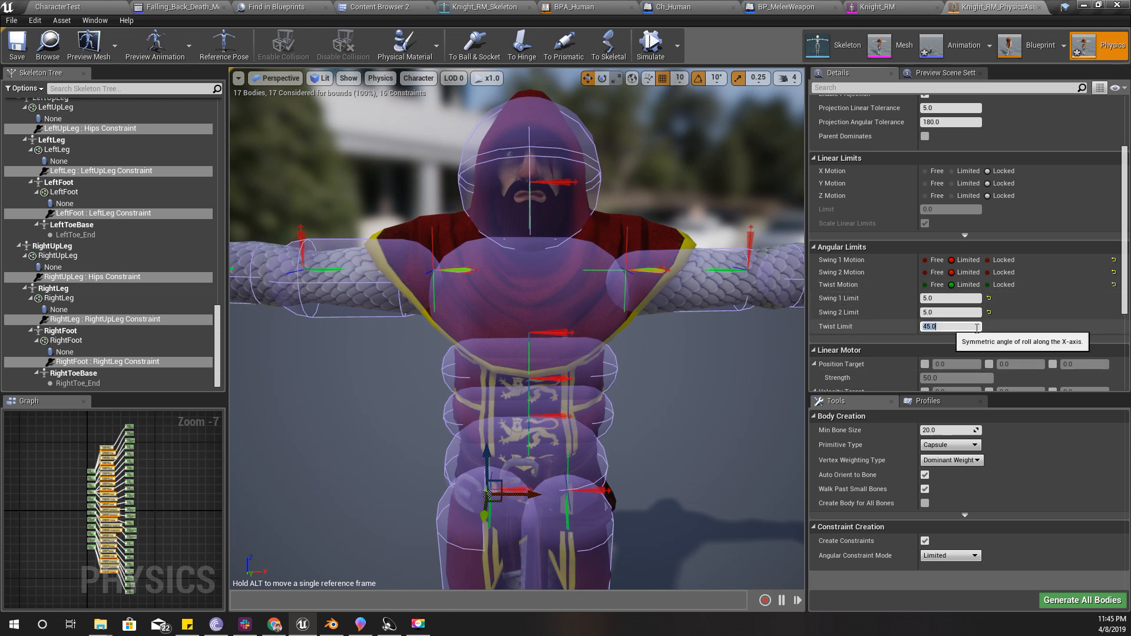
text(5.0)
key(Return)
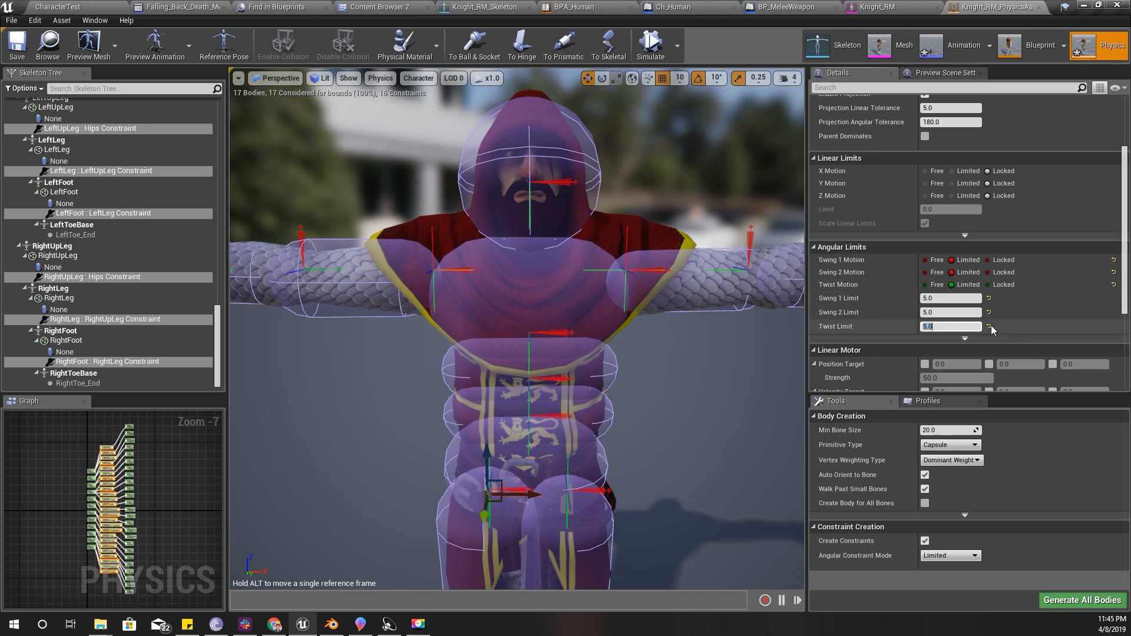
Simulate the whole ragdoll to check how the knight falls with the tightened limits, and stop the simulation
scroll(517, 330, up, 2)
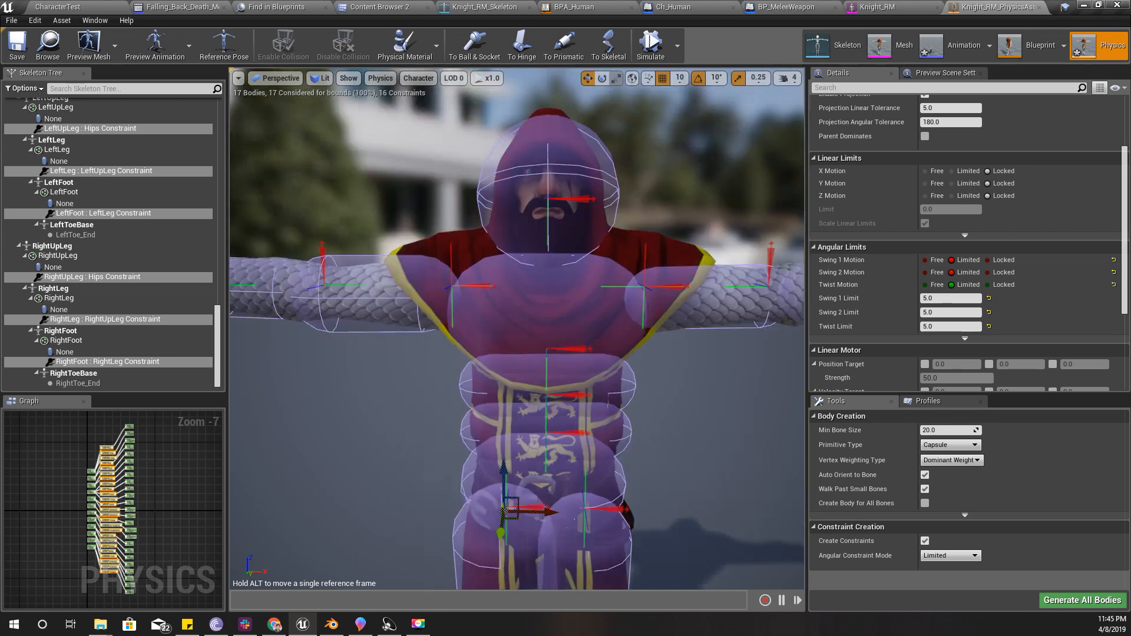
scroll(517, 330, down, 3)
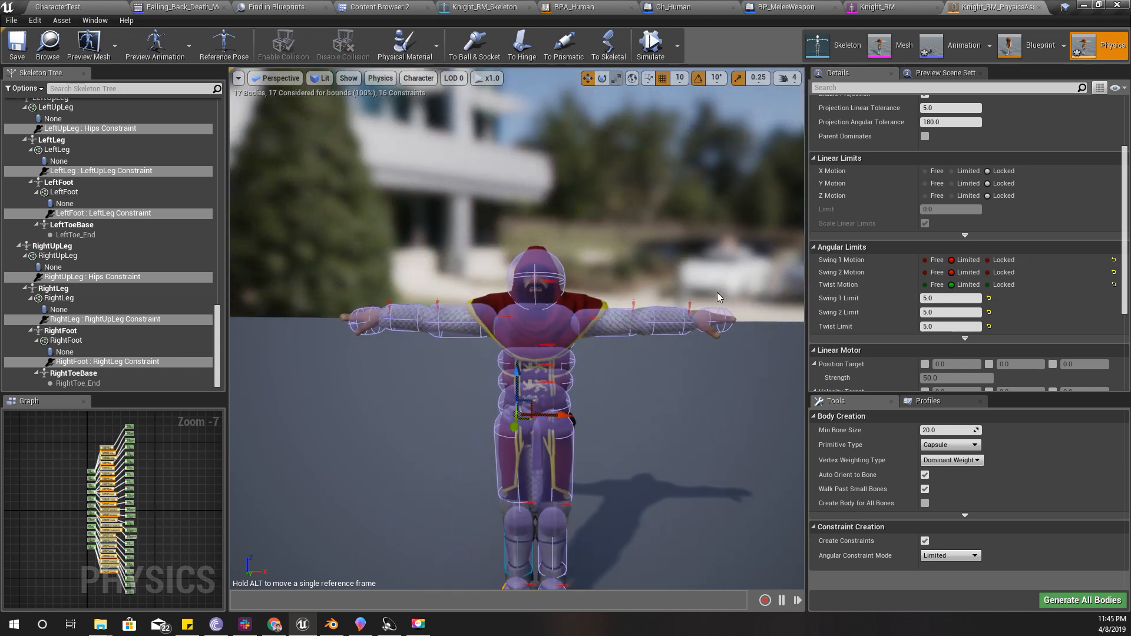
click(651, 45)
right_drag(663, 167, 663, 236)
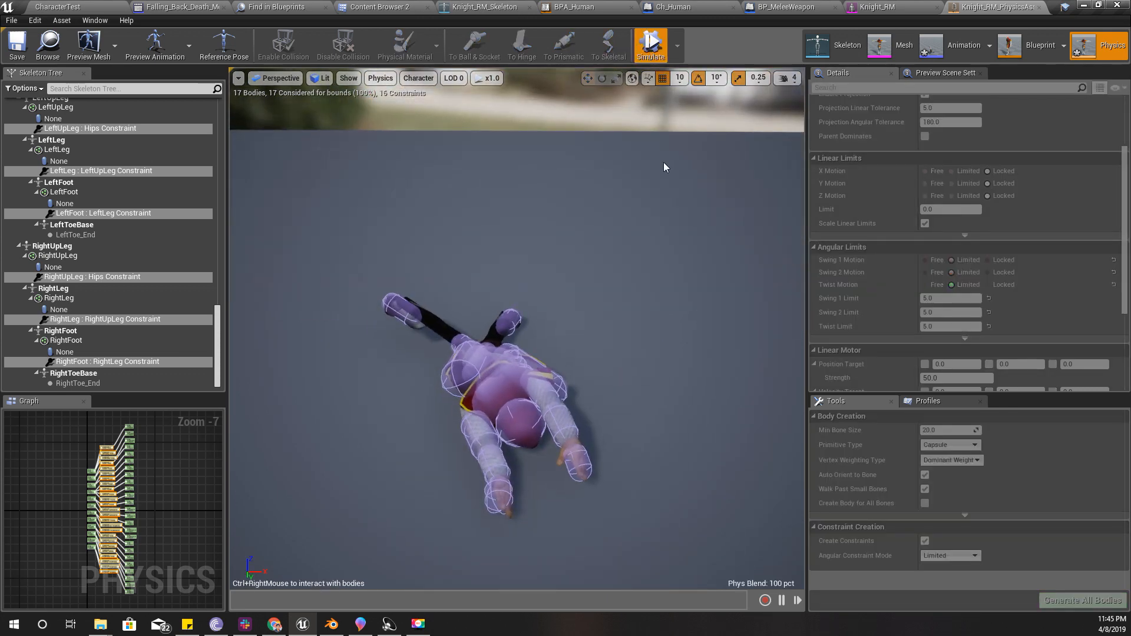
click(651, 37)
Run a selected-body simulation on LeftArm, pull the left hand around to test the arm joints, and stop it
right_drag(664, 192, 554, 188)
click(492, 217)
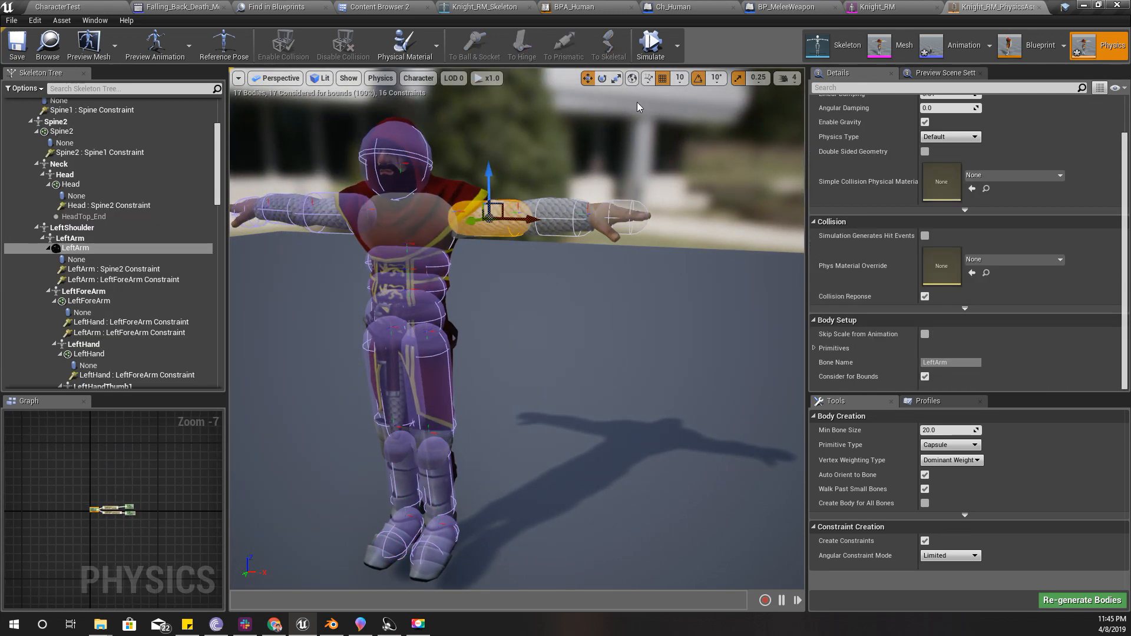
click(677, 44)
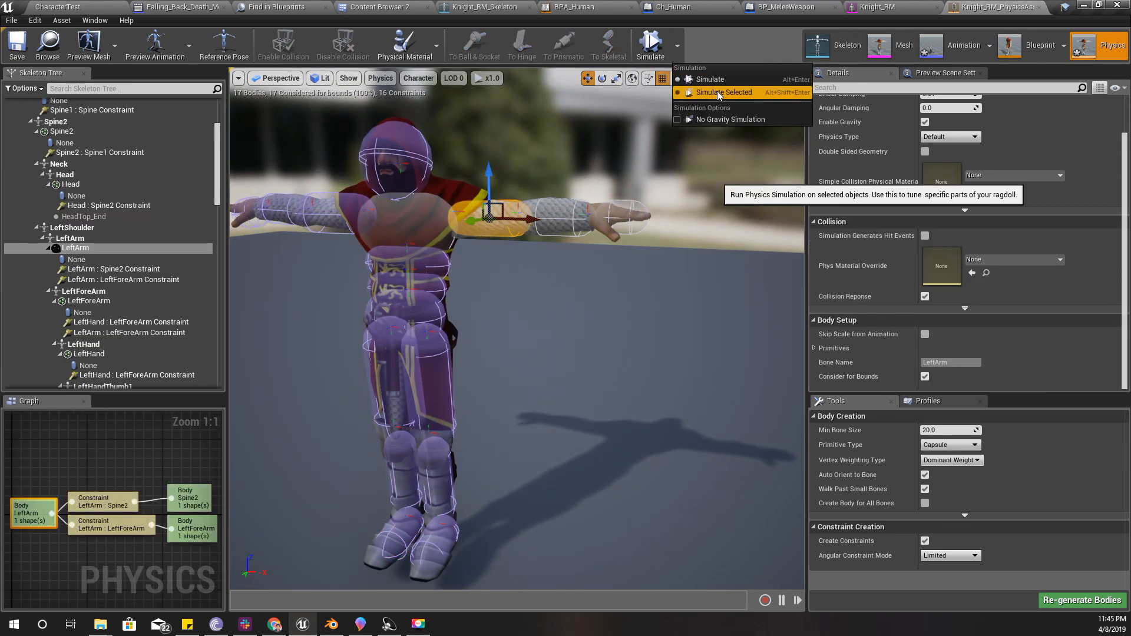
click(716, 91)
right_drag(646, 191, 704, 154)
key(d)
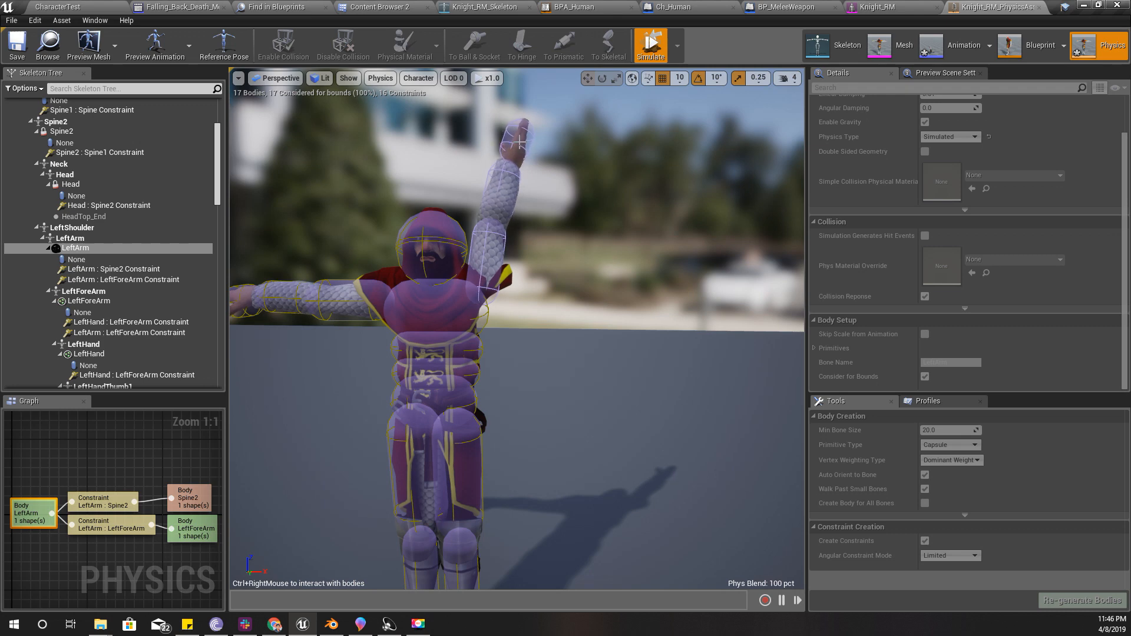
ctrl+right_drag(519, 140, 761, 479)
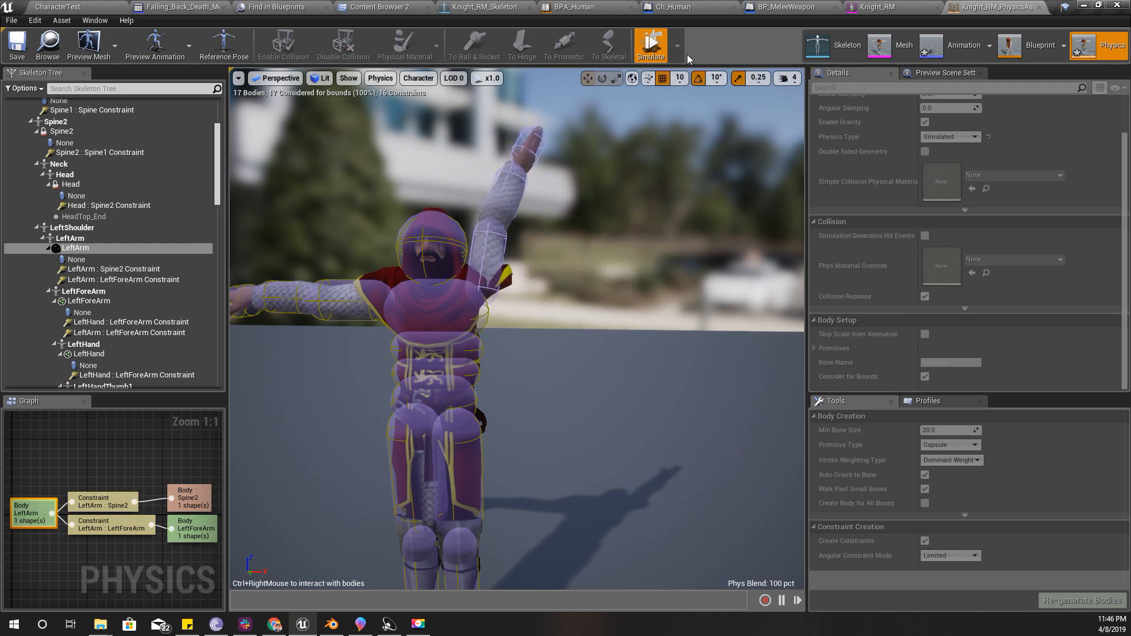
click(655, 44)
Run a selected-body simulation on LeftHand, pull the hand in several directions to test the wrist joint, and stop the simulation
key(w)
right_drag(627, 238, 701, 257)
key(w)
click(648, 305)
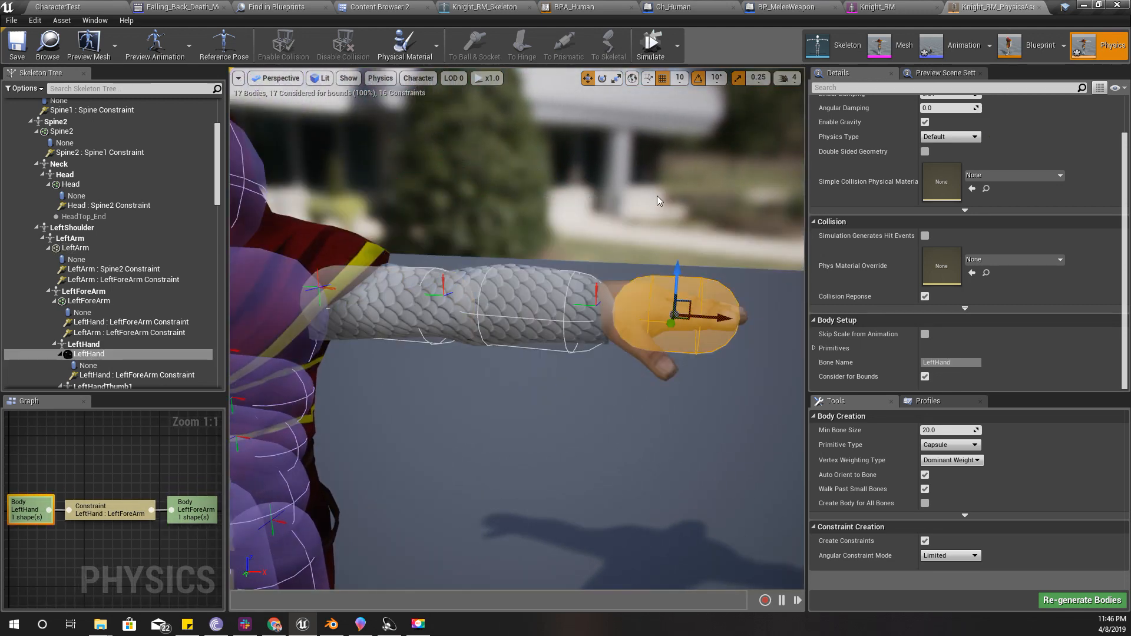
click(652, 50)
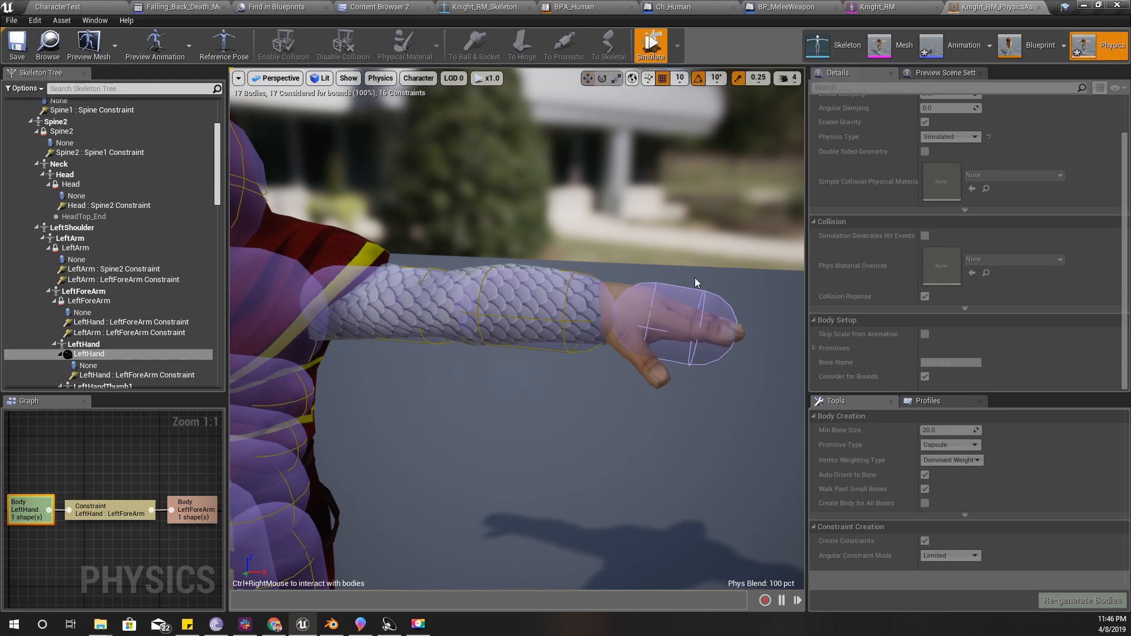
ctrl+right_drag(687, 328, 795, 129)
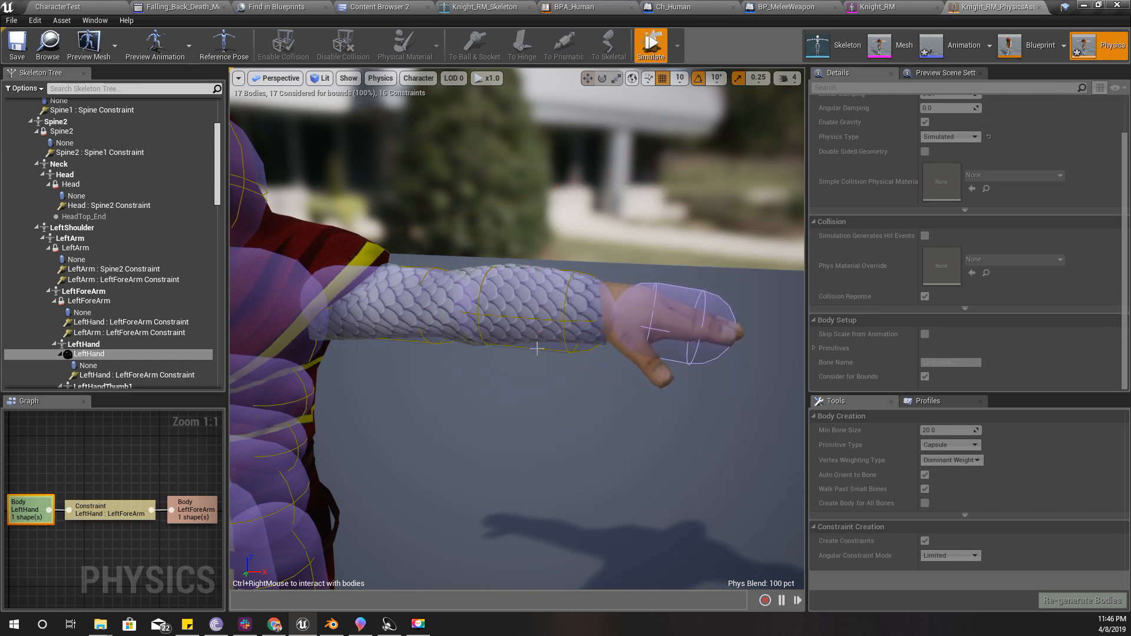
ctrl+right_drag(645, 316, 707, 335)
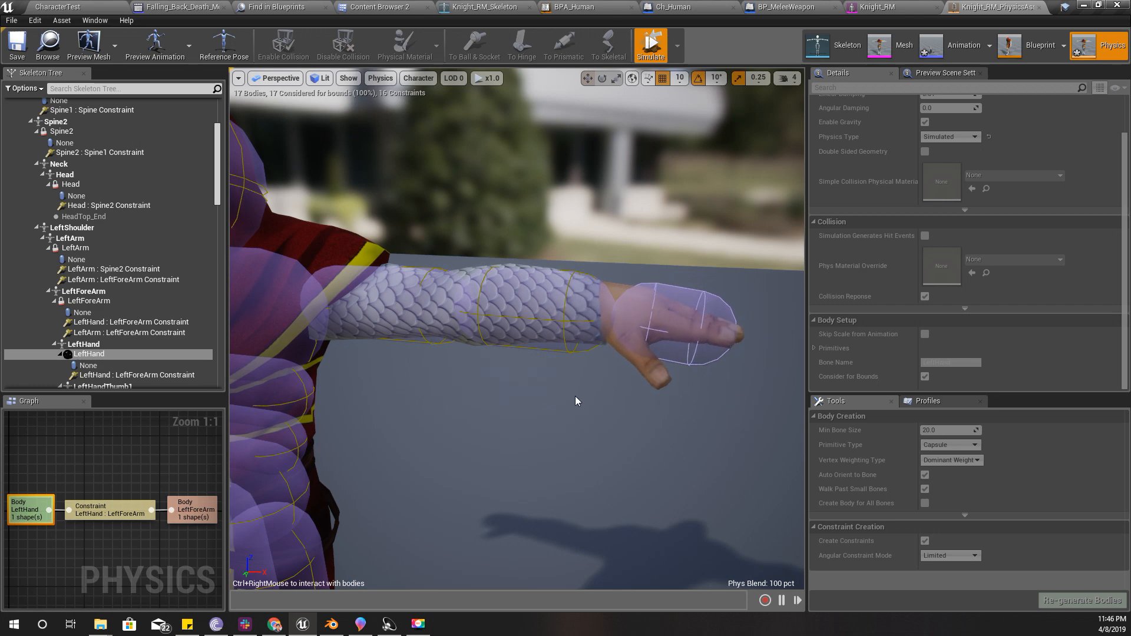
mouse_move(576, 396)
right_down()
mouse_move(576, 501)
mouse_move(530, 448)
mouse_move(554, 360)
mouse_move(592, 390)
right_up()
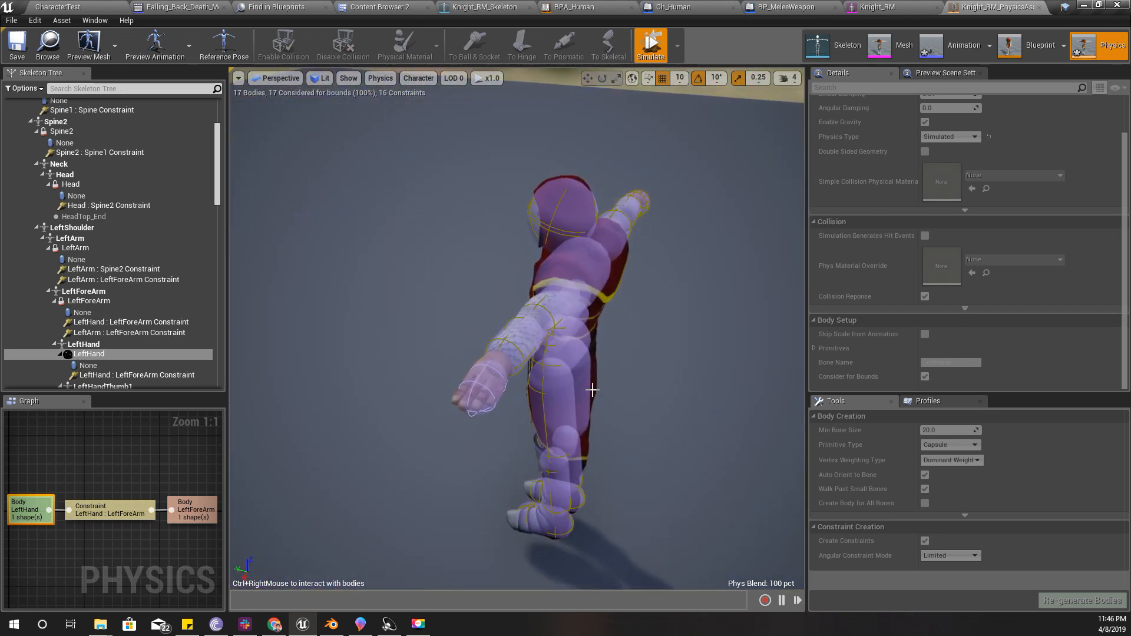
ctrl+right_drag(480, 392, 598, 381)
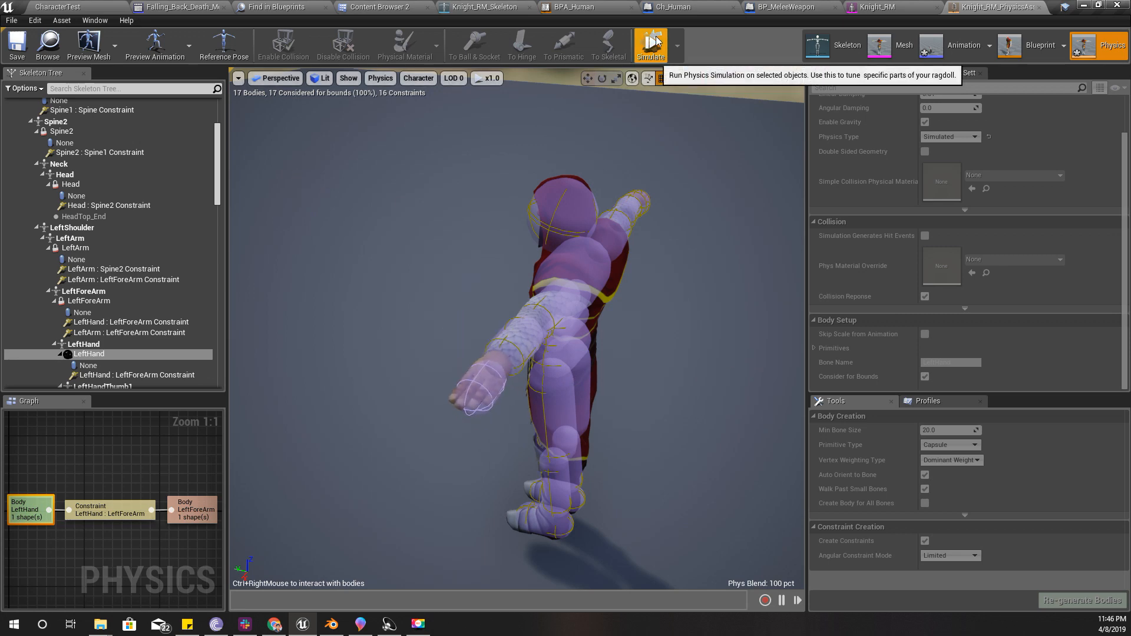
click(650, 46)
Select the LeftHand : LeftForeArm constraint at the wrist and set its Swing 1 Limit to about 27.29
right_drag(517, 329, 698, 282)
right_drag(482, 338, 453, 344)
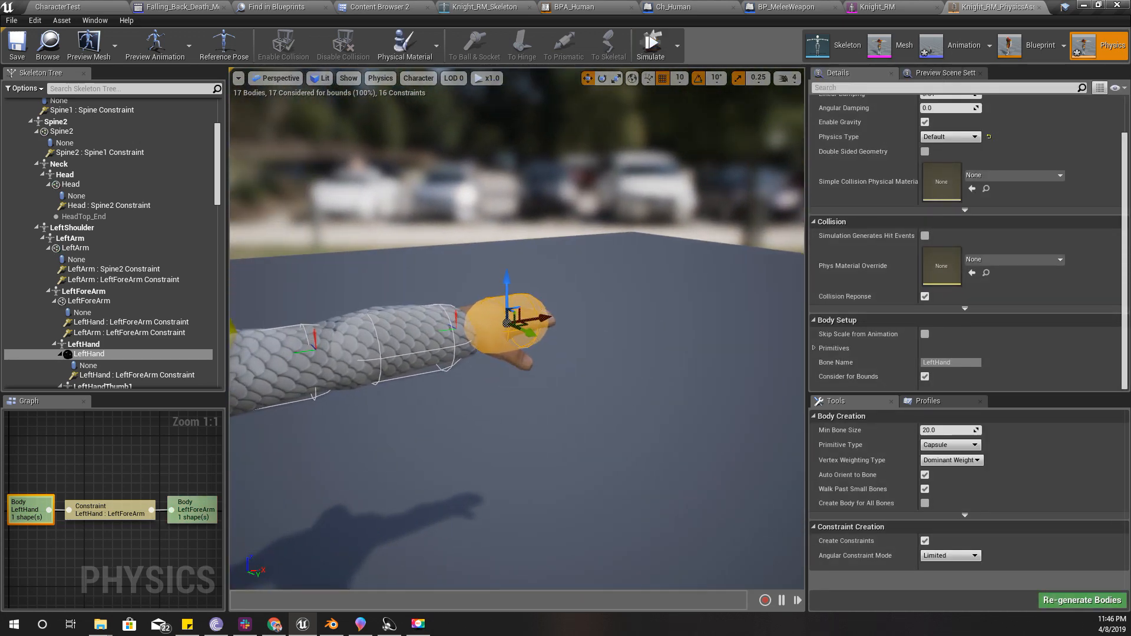
click(457, 330)
middle_drag(464, 341, 530, 377)
right_drag(483, 363, 448, 265)
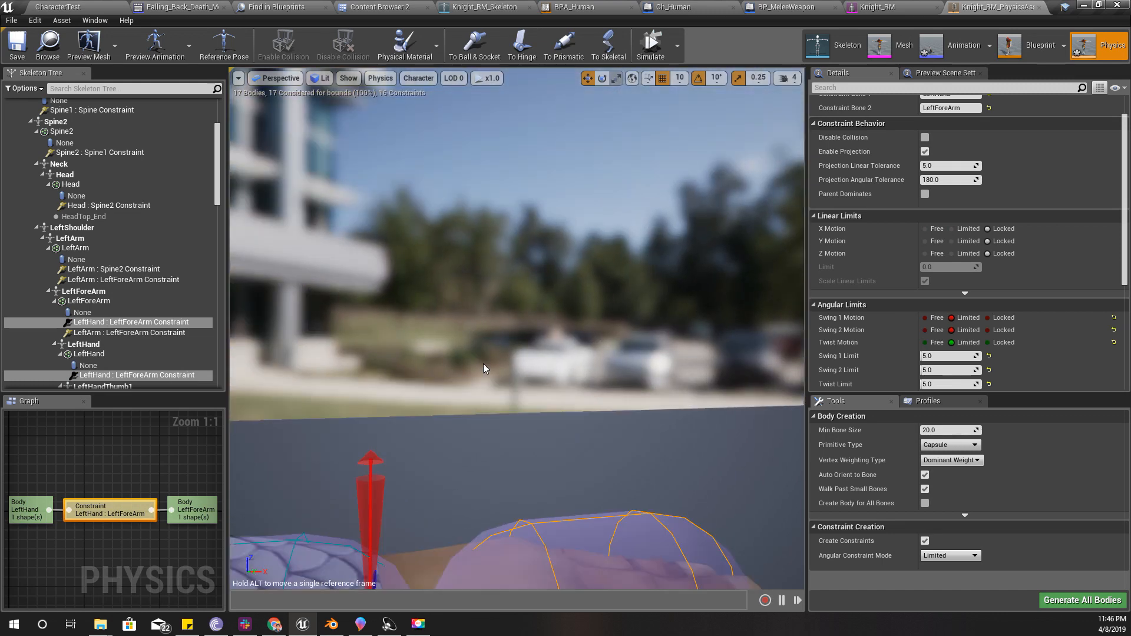
right_drag(501, 377, 500, 405)
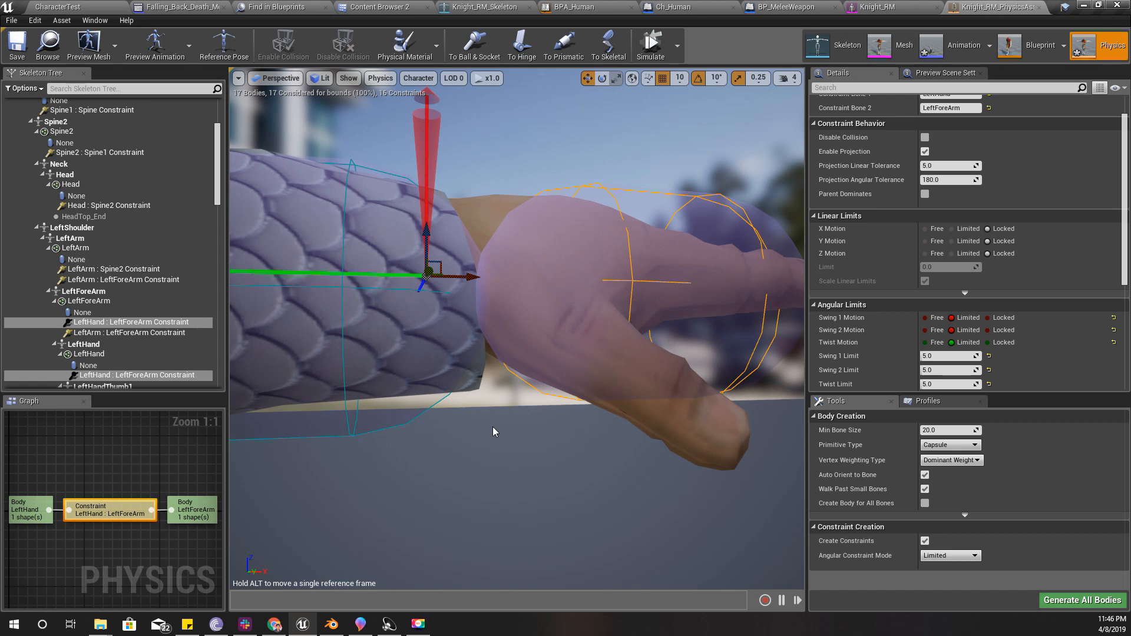
right_drag(492, 427, 457, 448)
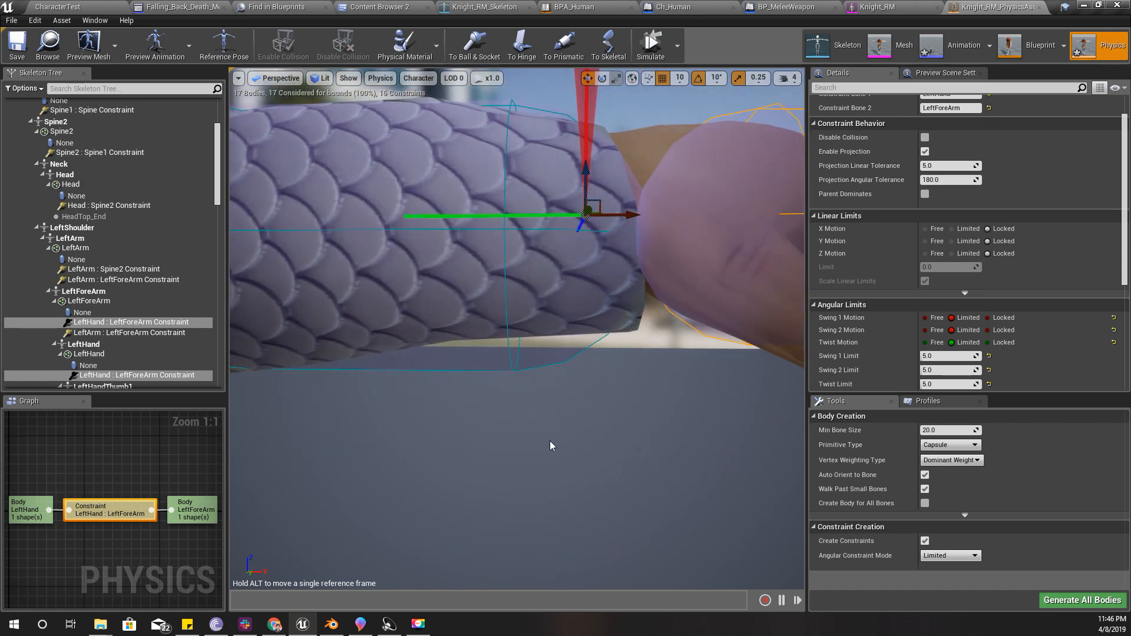
drag(945, 356, 953, 356)
key(f)
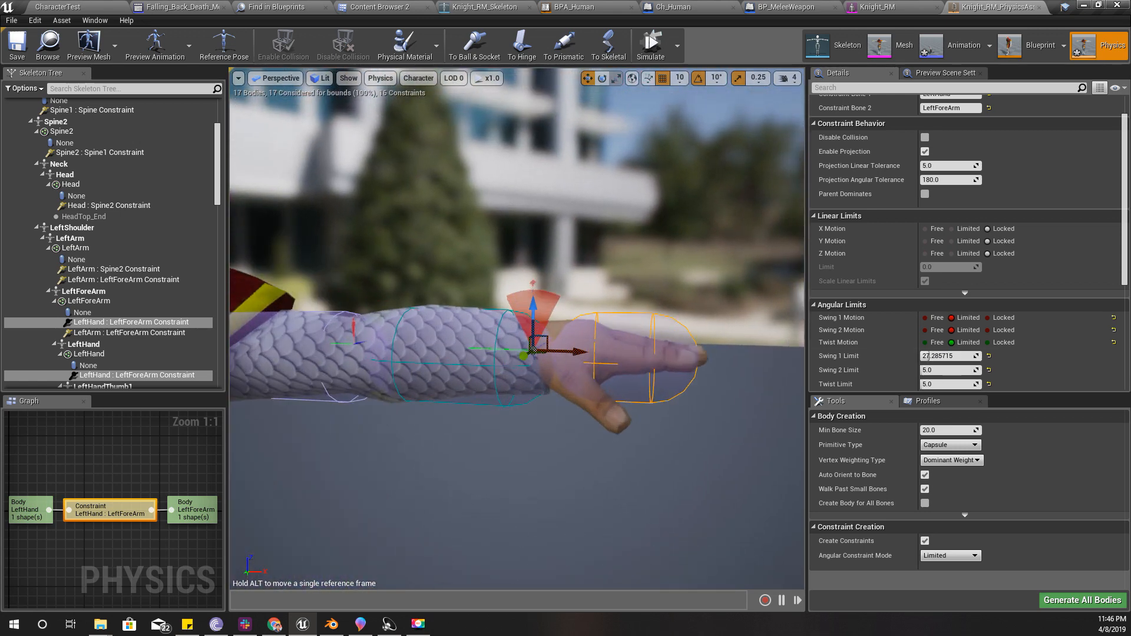
Simulate the left hand and pull it in several directions to test the LeftHand : LeftForeArm constraint, then stop the simulation
key(e)
drag(560, 295, 523, 414)
scroll(566, 300, down, 8)
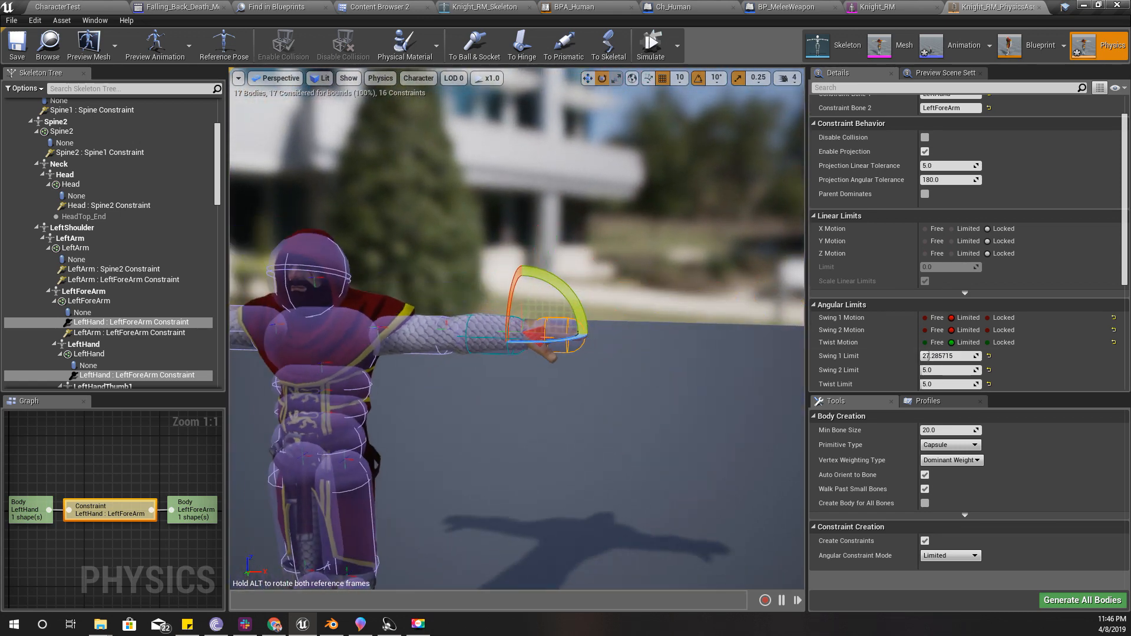
click(650, 45)
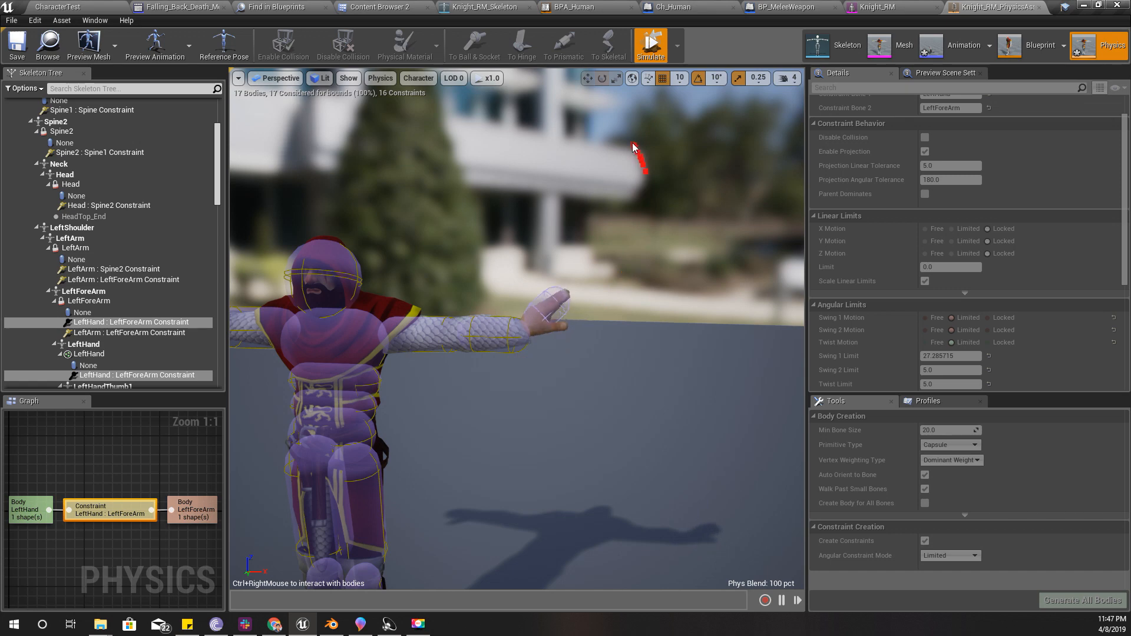
ctrl+right_drag(628, 136, 758, 253)
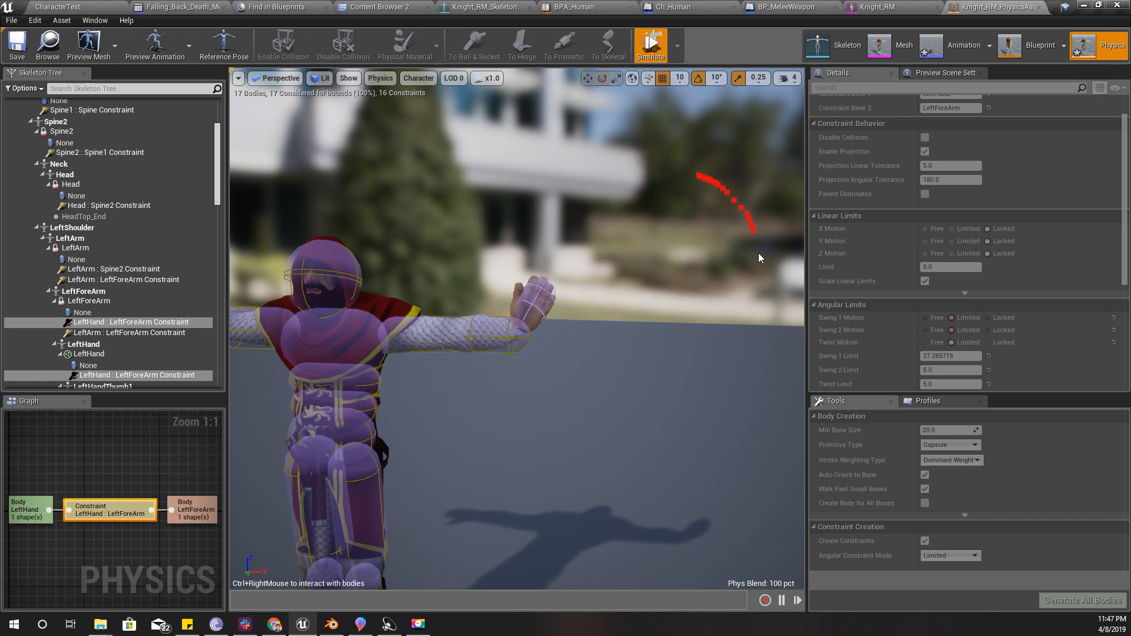
alt+drag(642, 405, 501, 405)
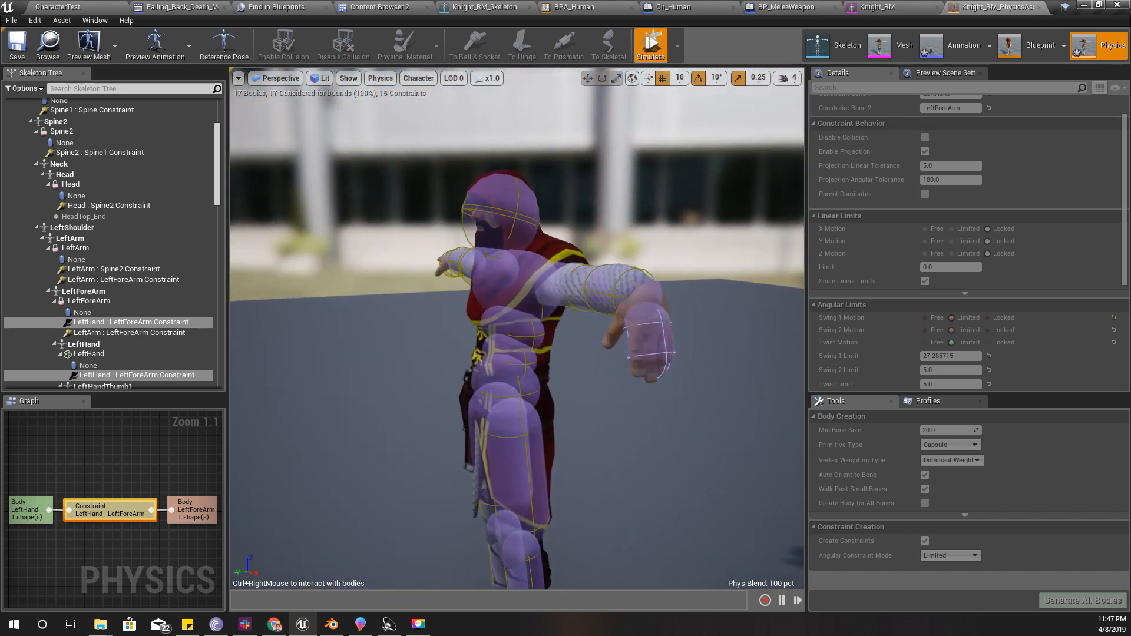
alt+right_drag(642, 404, 701, 405)
alt+right_drag(680, 362, 621, 362)
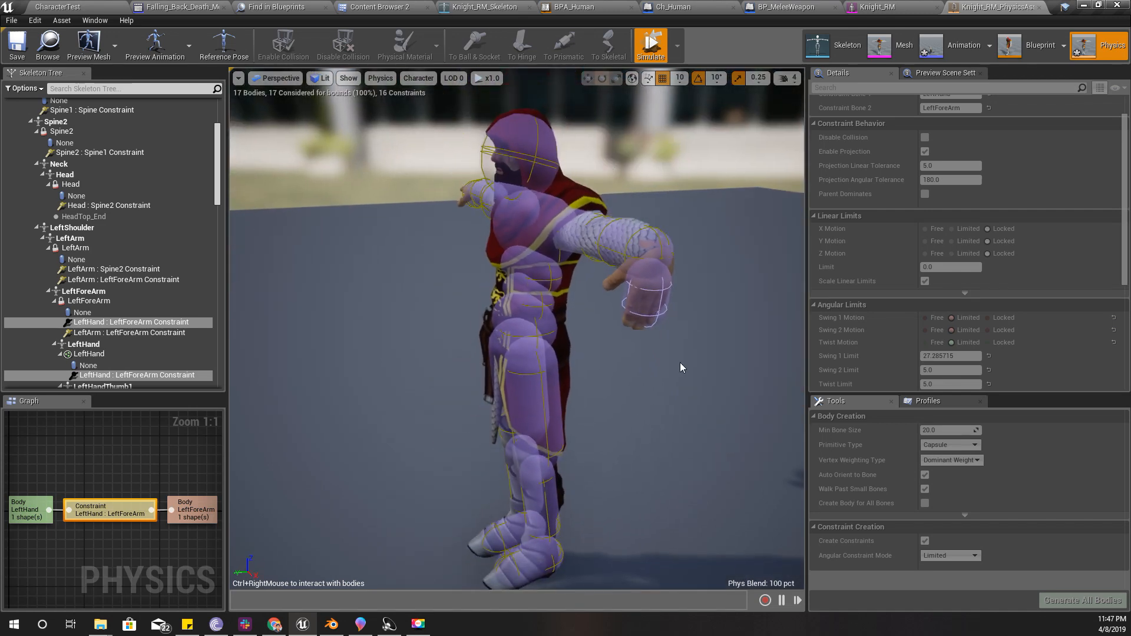
ctrl+right_drag(688, 288, 513, 69)
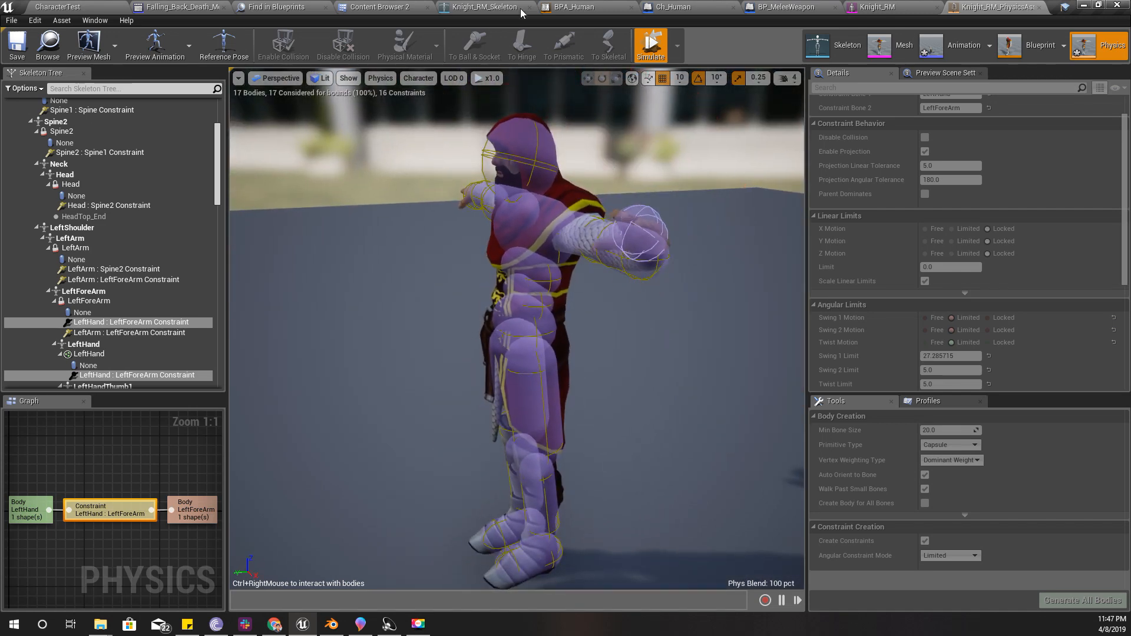
click(653, 40)
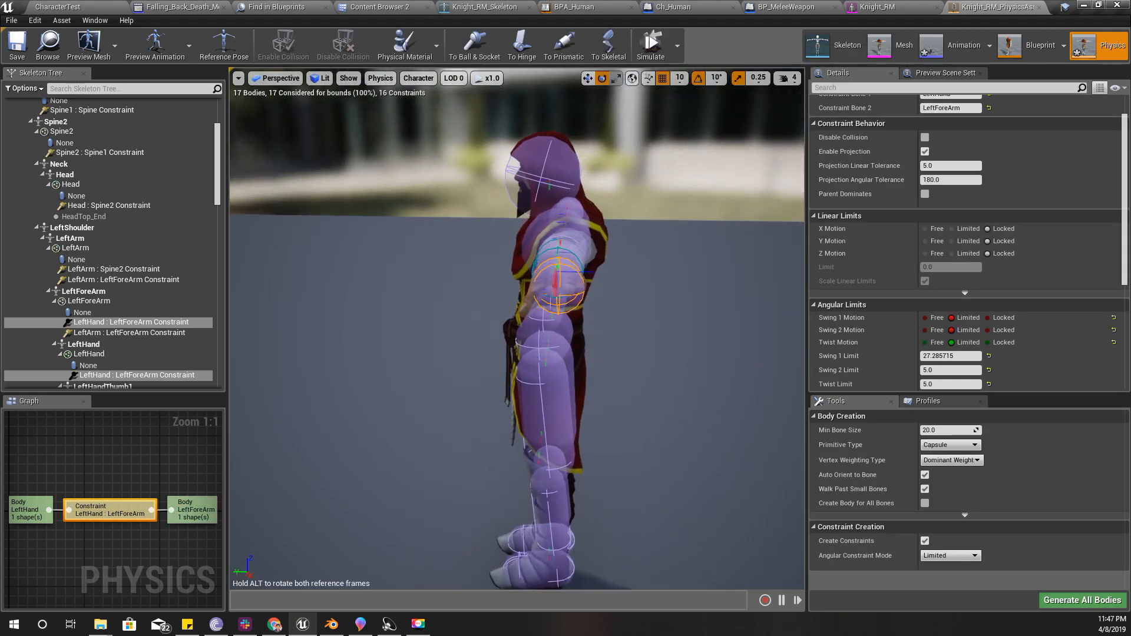
Select the left forearm body and run a short simulation to check how the forearm and hand drop
right_drag(686, 224, 795, 226)
scroll(687, 224, down, 3)
scroll(685, 221, up, 3)
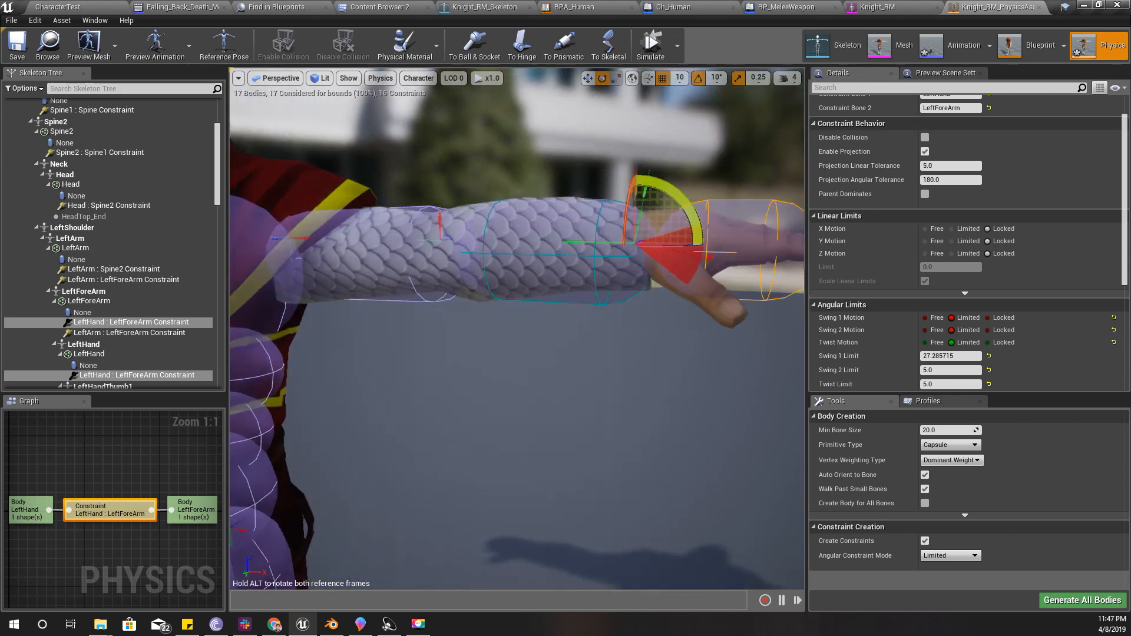
mouse_move(546, 260)
right_down()
mouse_move(546, 224)
mouse_move(546, 260)
right_up()
click(529, 246)
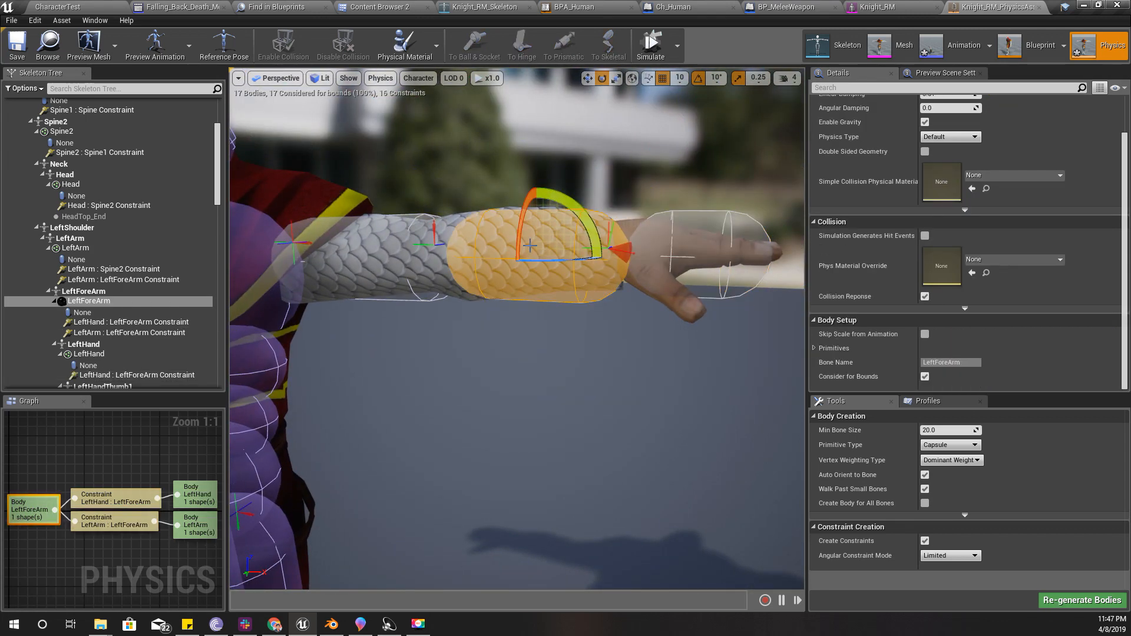
click(651, 47)
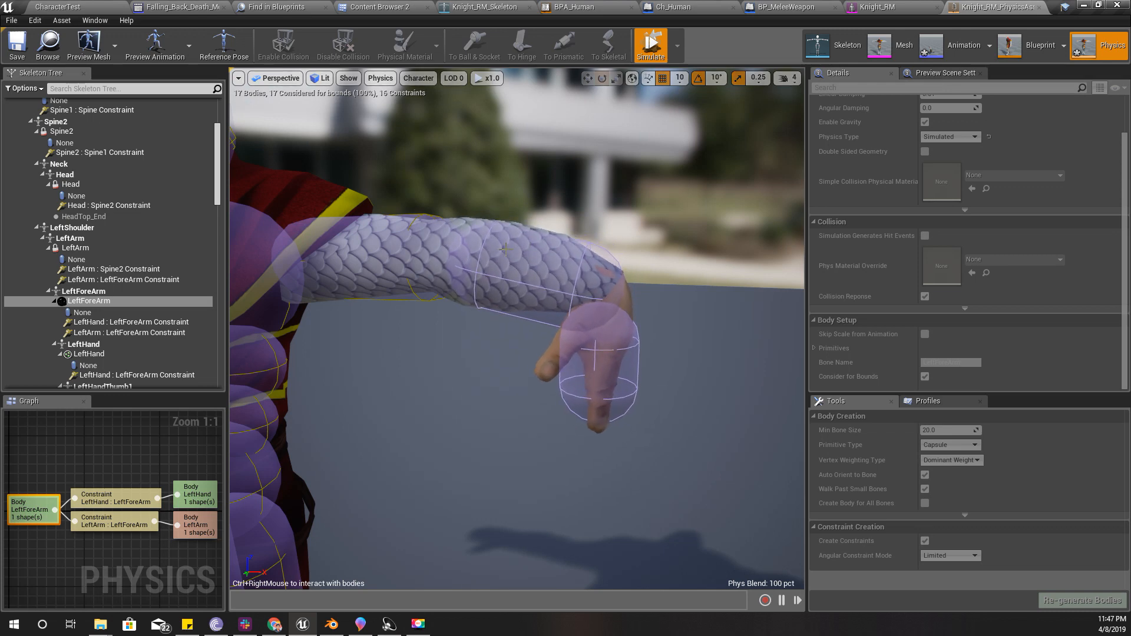
click(651, 47)
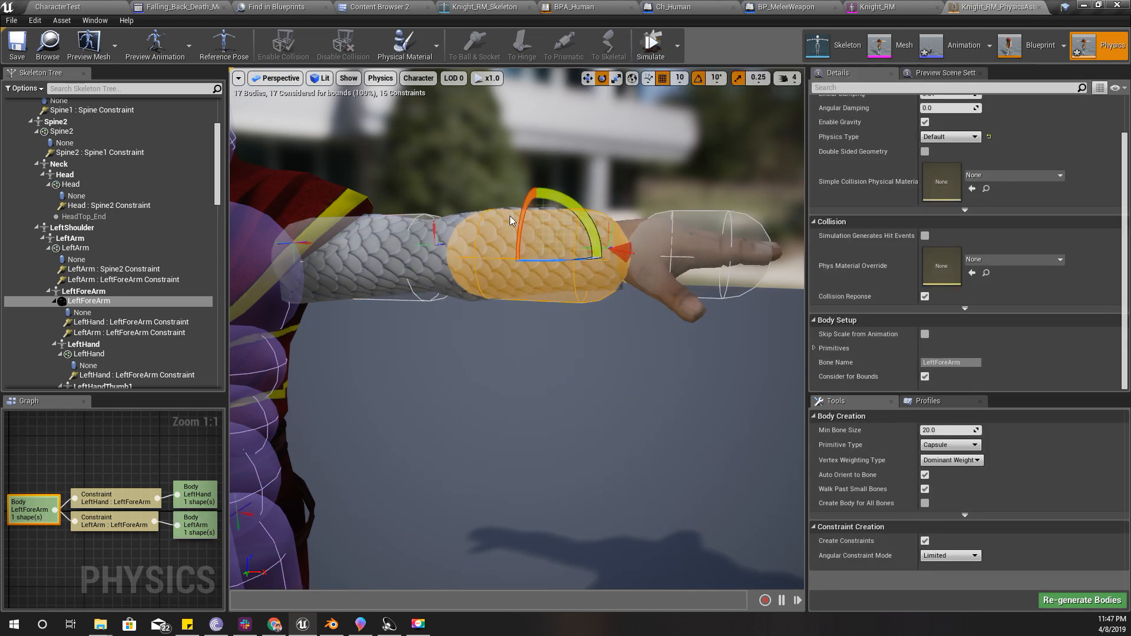
Simulate the left forearm again and pull the arm down and up to test its elbow and wrist motion
right_drag(502, 234, 669, 134)
click(648, 46)
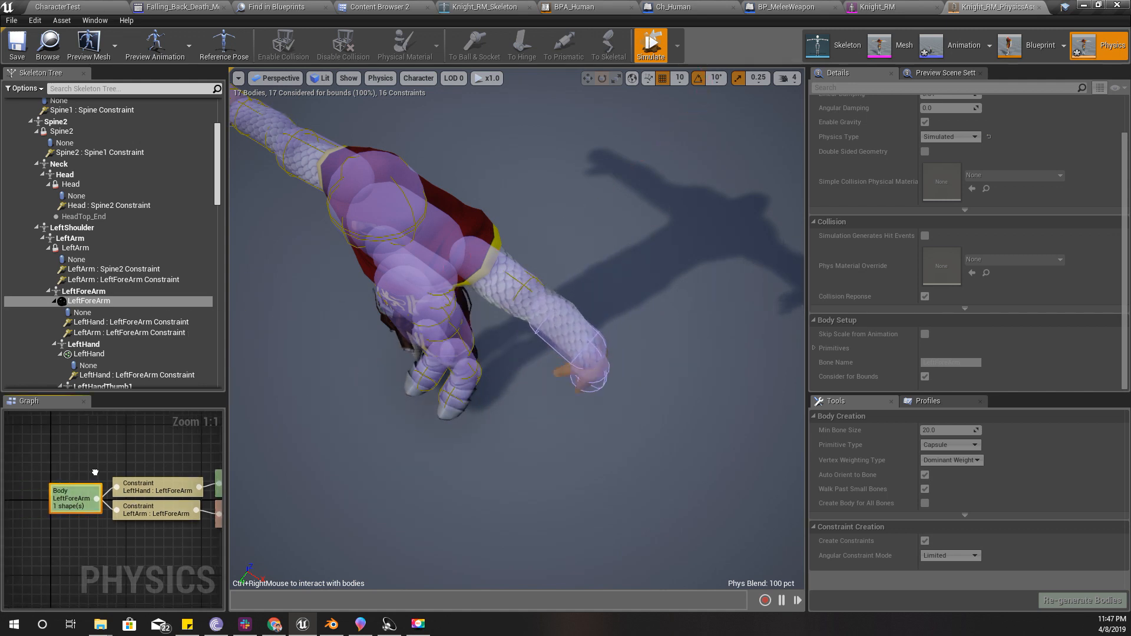
right_drag(436, 432, 449, 368)
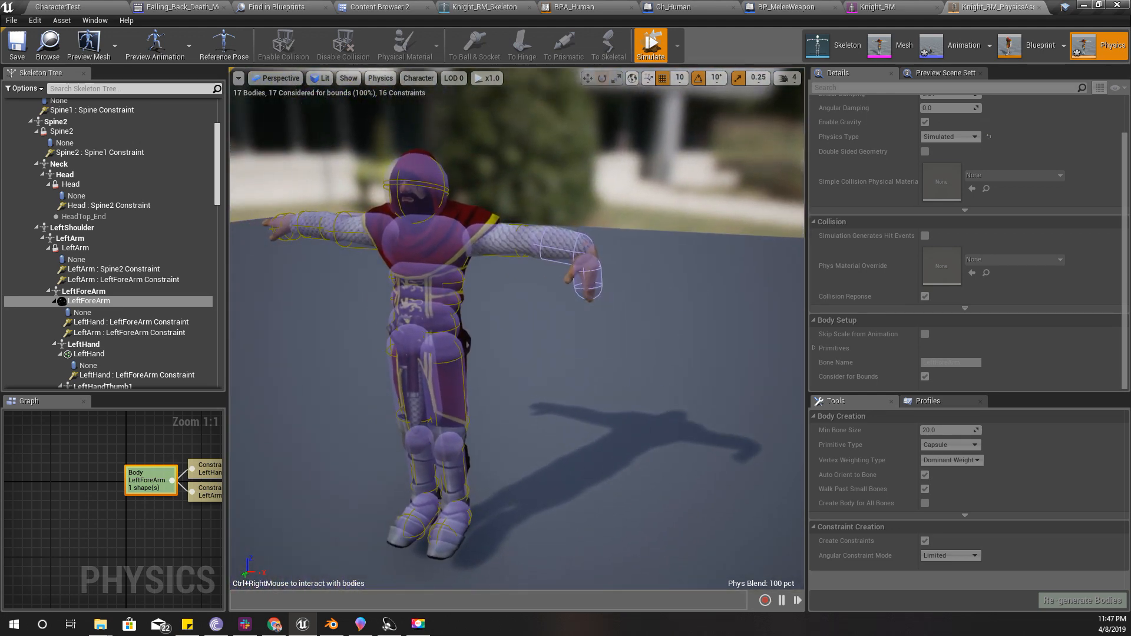
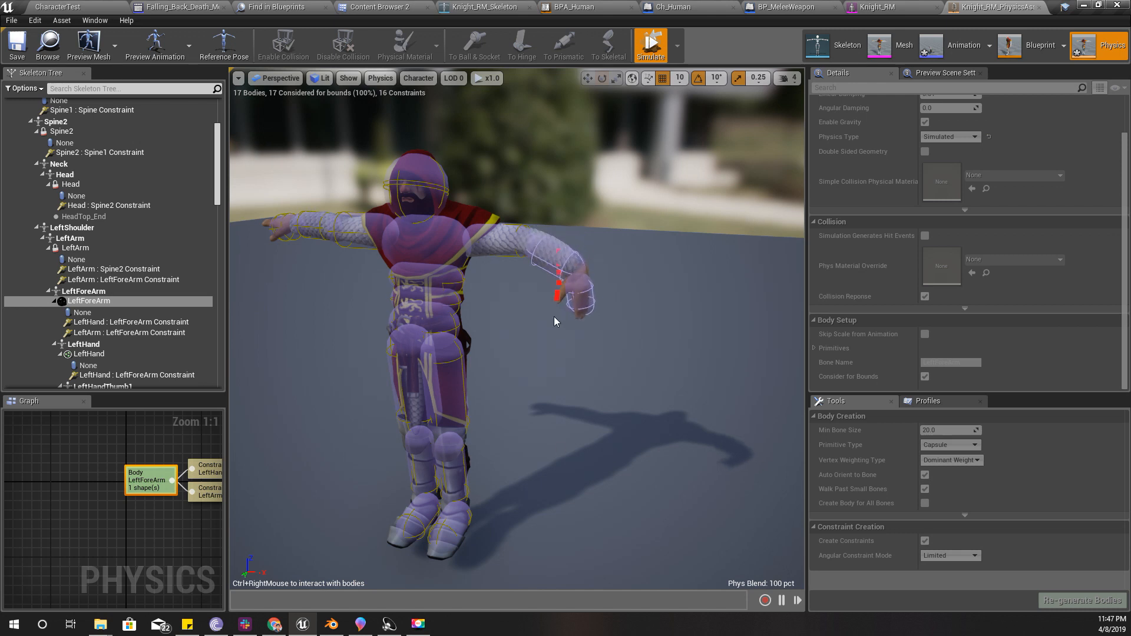
ctrl+right_drag(545, 335, 535, 94)
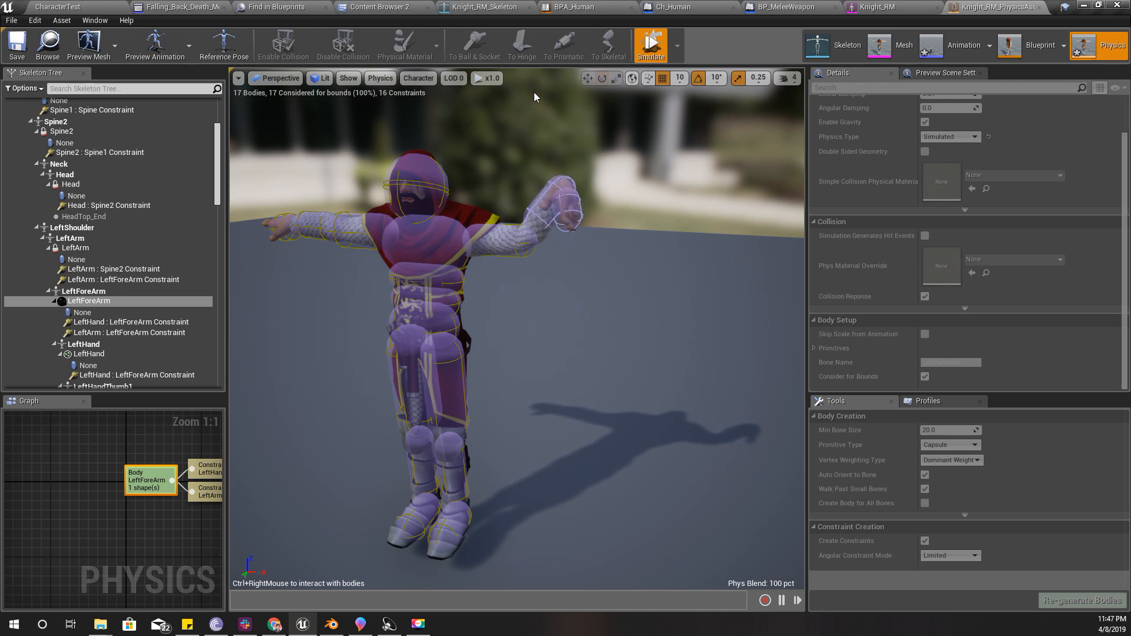
right_drag(527, 372, 513, 378)
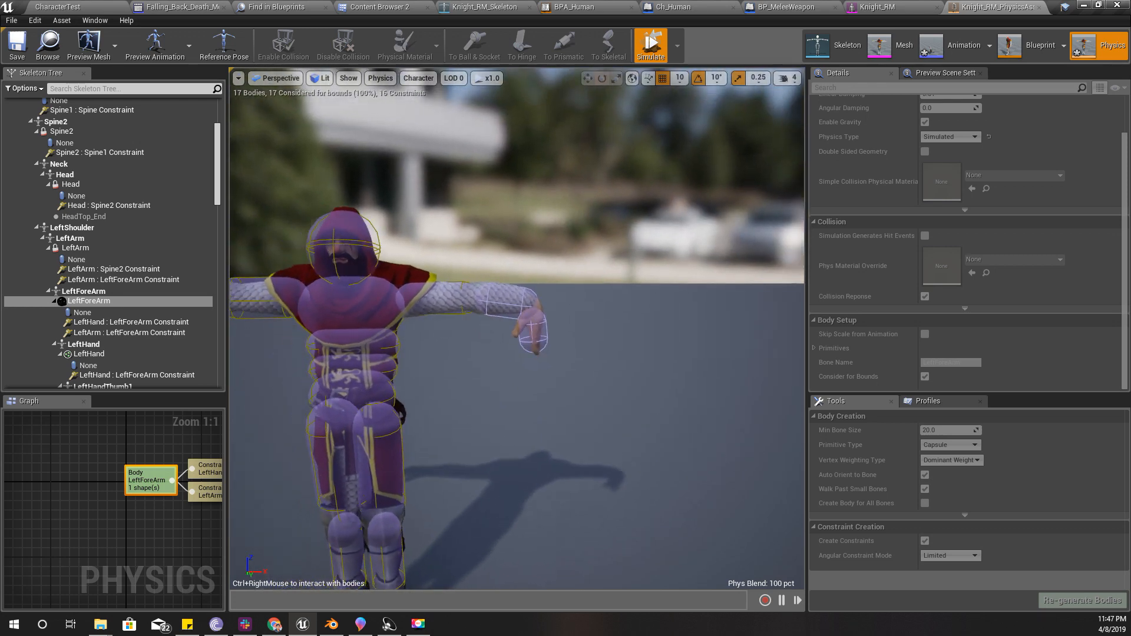
key(f)
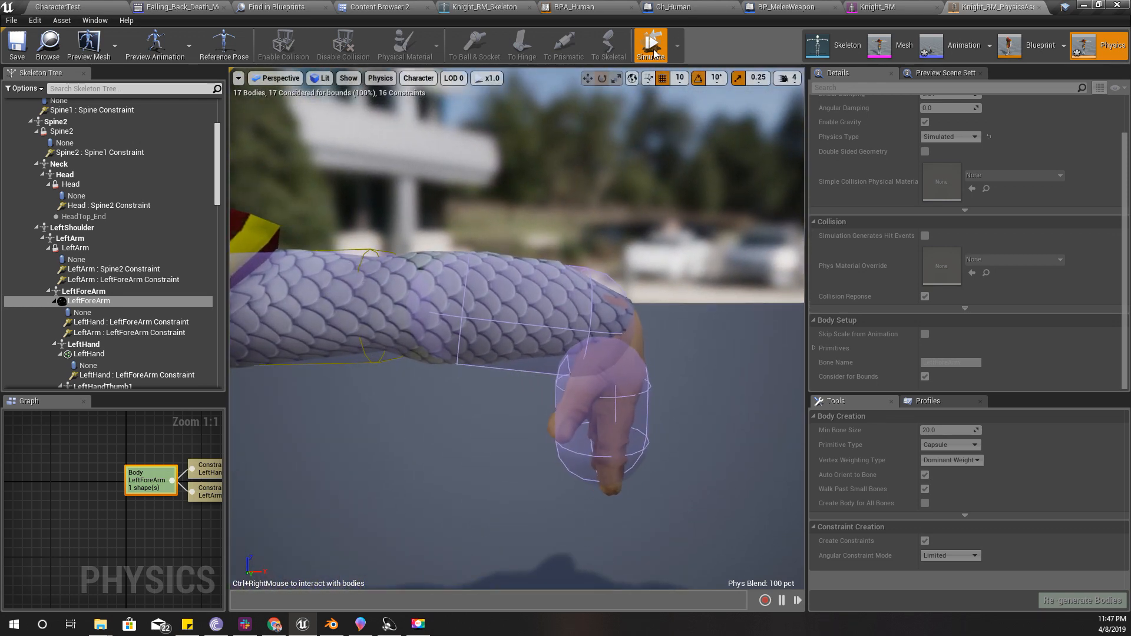
click(653, 52)
Set the Swing 2 Limit and Twist Limit of the LeftArm : LeftForeArm constraint to 0
click(384, 289)
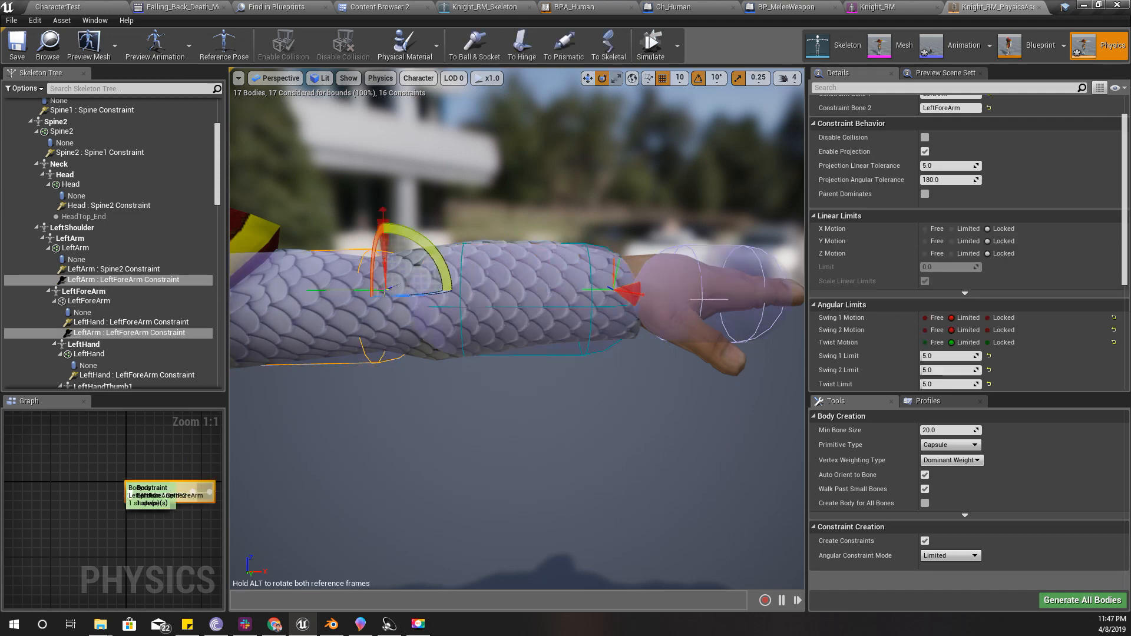
click(958, 372)
text(0)
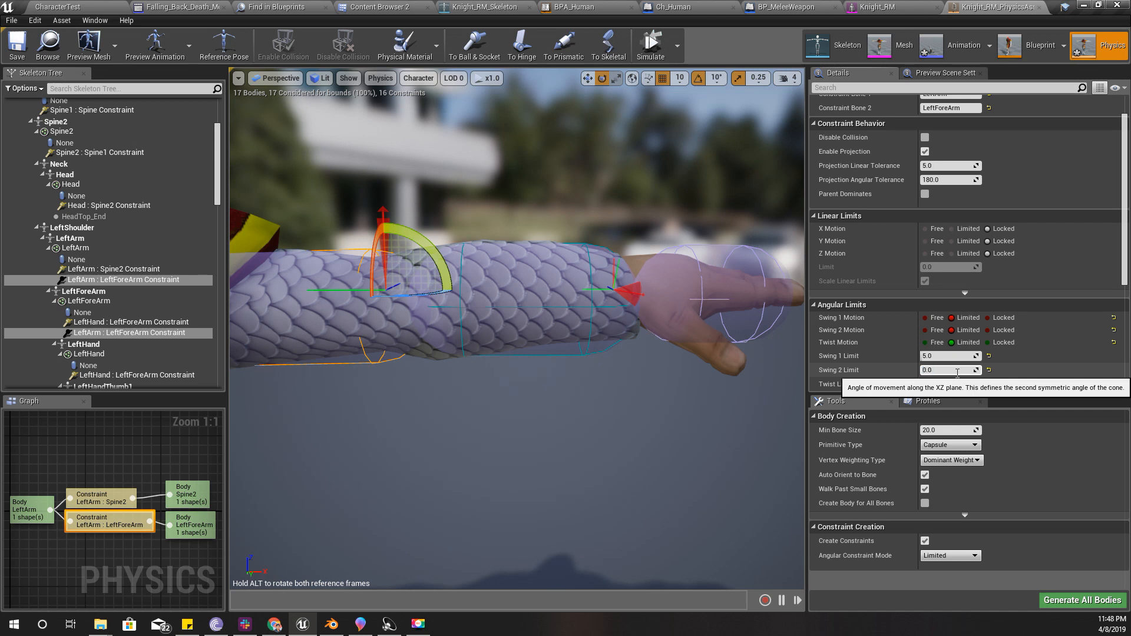
key(Tab)
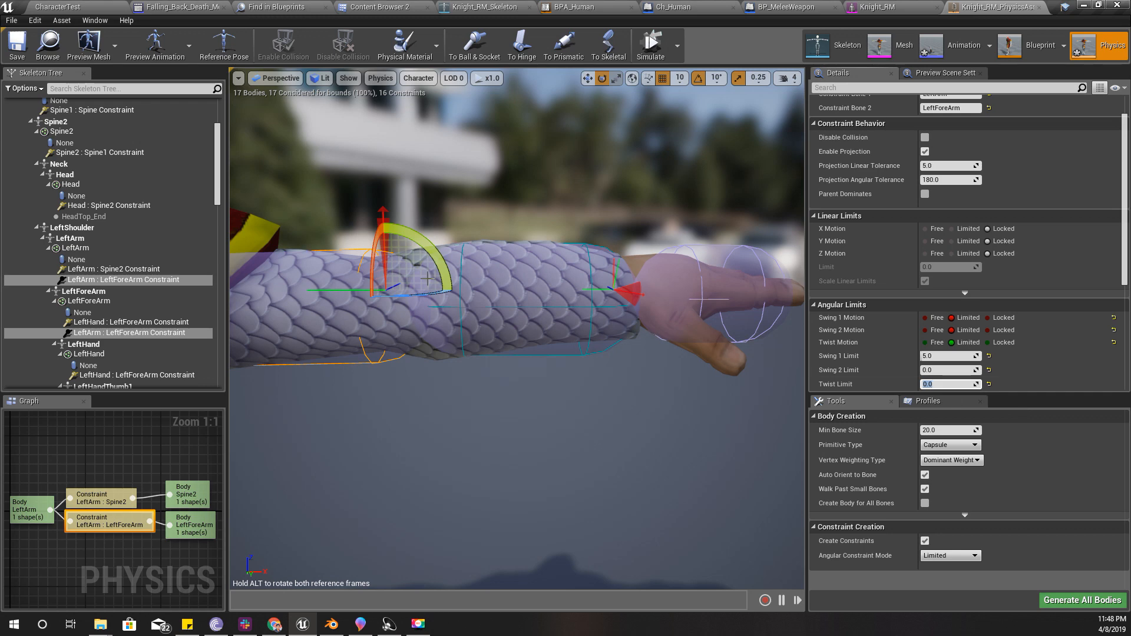
Test the elbow limits by simulating with the elbow constraint selected and again with the left forearm body selected
drag(419, 269, 511, 285)
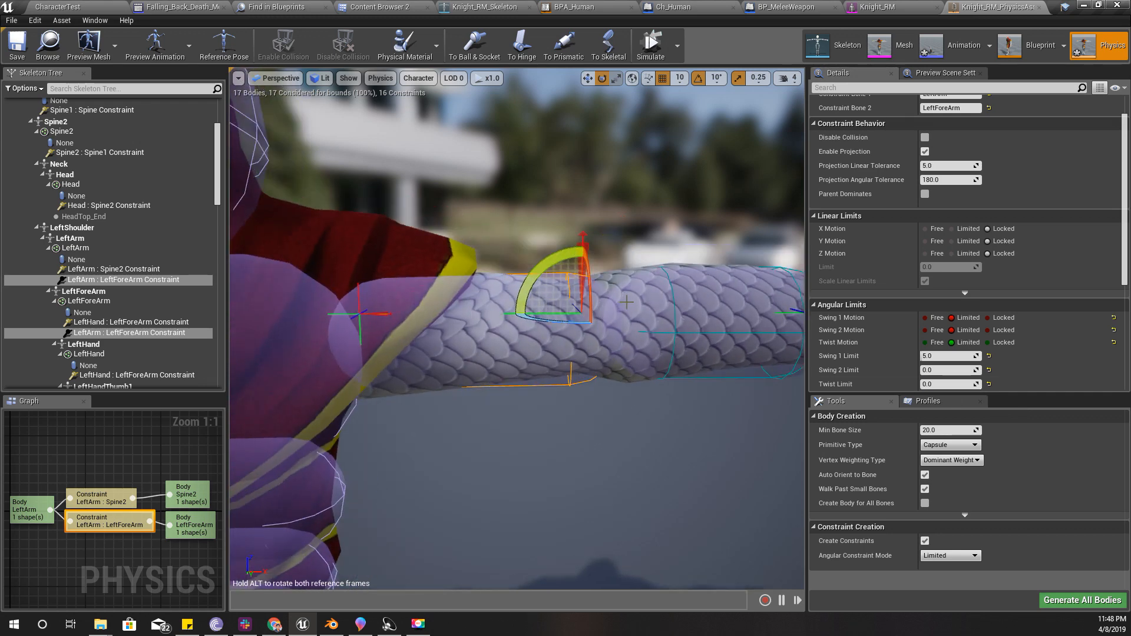
click(651, 46)
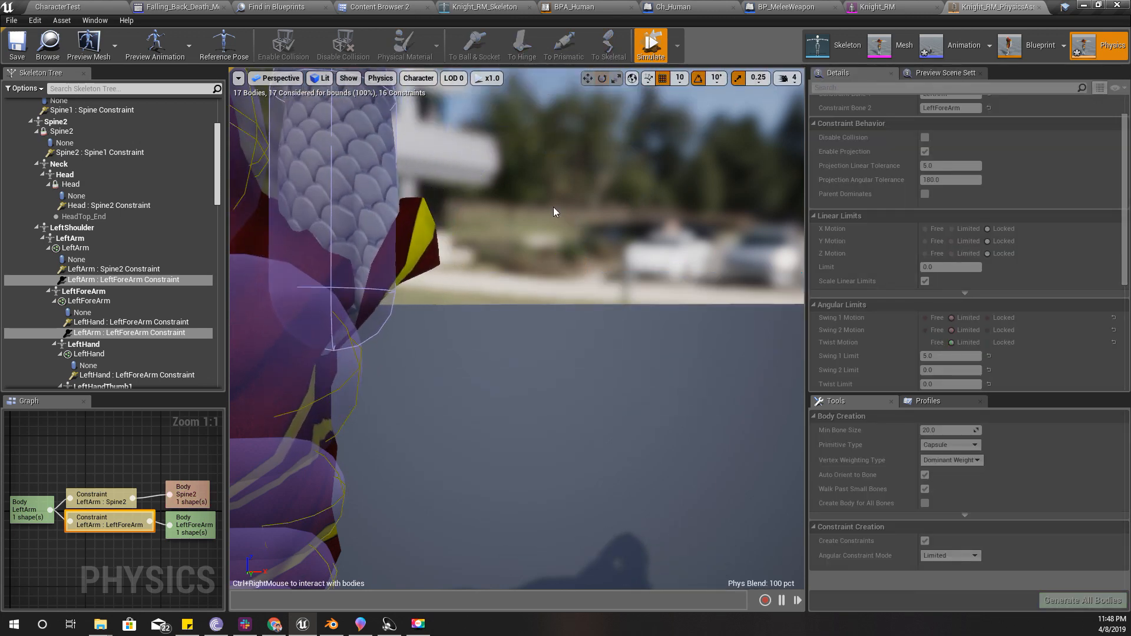
key(alt+s)
click(684, 325)
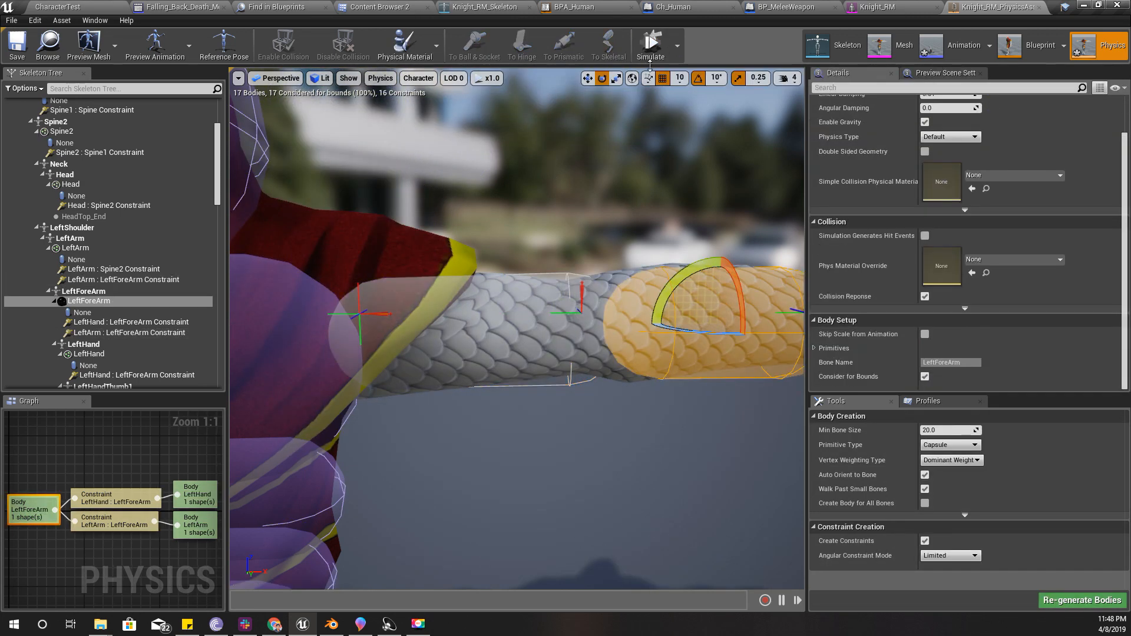
click(651, 46)
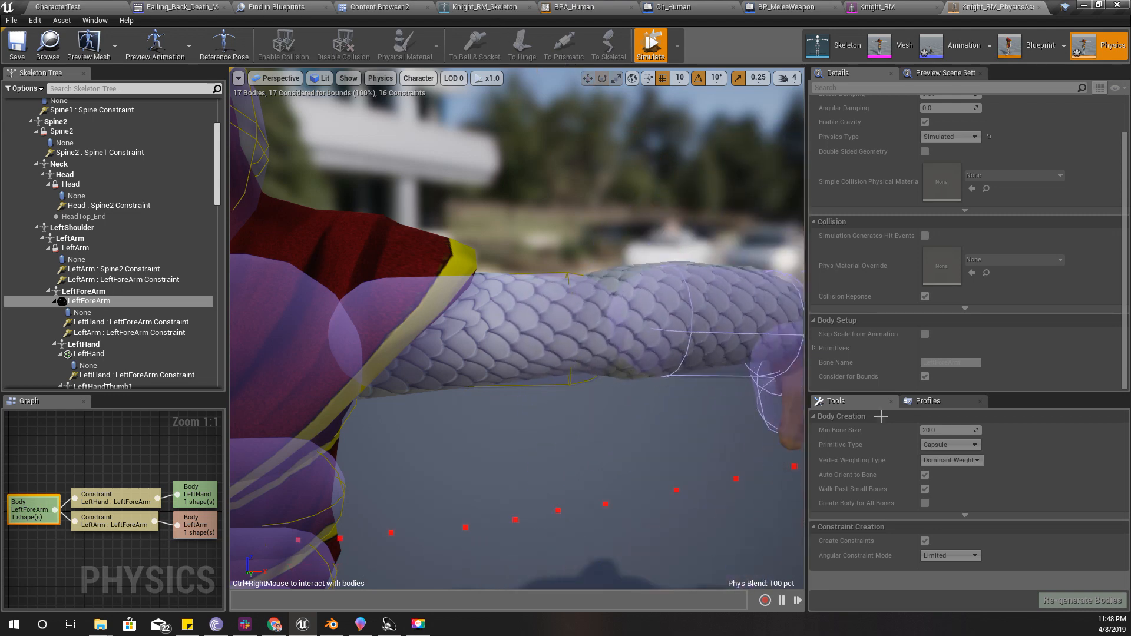
click(649, 48)
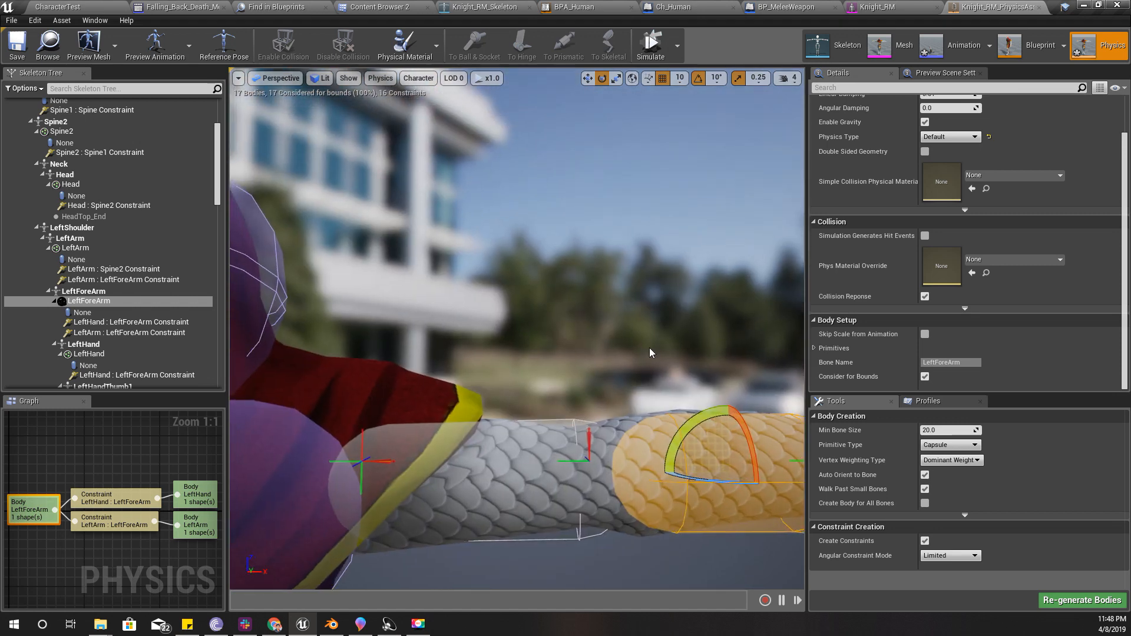
Examine the elbow joint up close and select the constraint between the left upper arm and forearm
scroll(659, 361, up, 5)
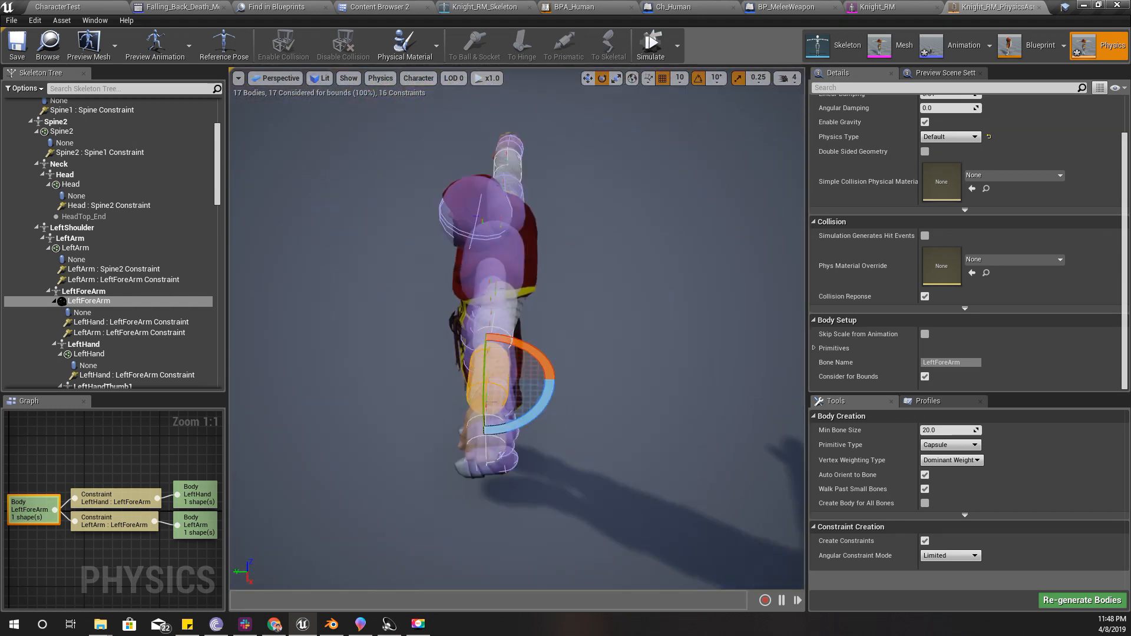
scroll(637, 335, up, 5)
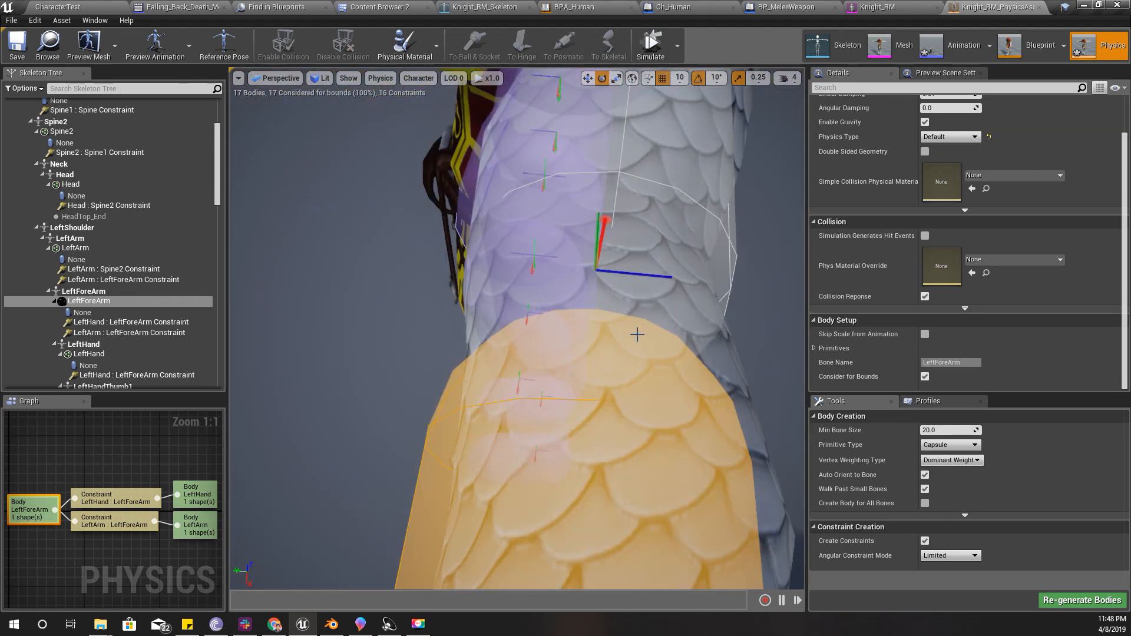
scroll(648, 328, down, 5)
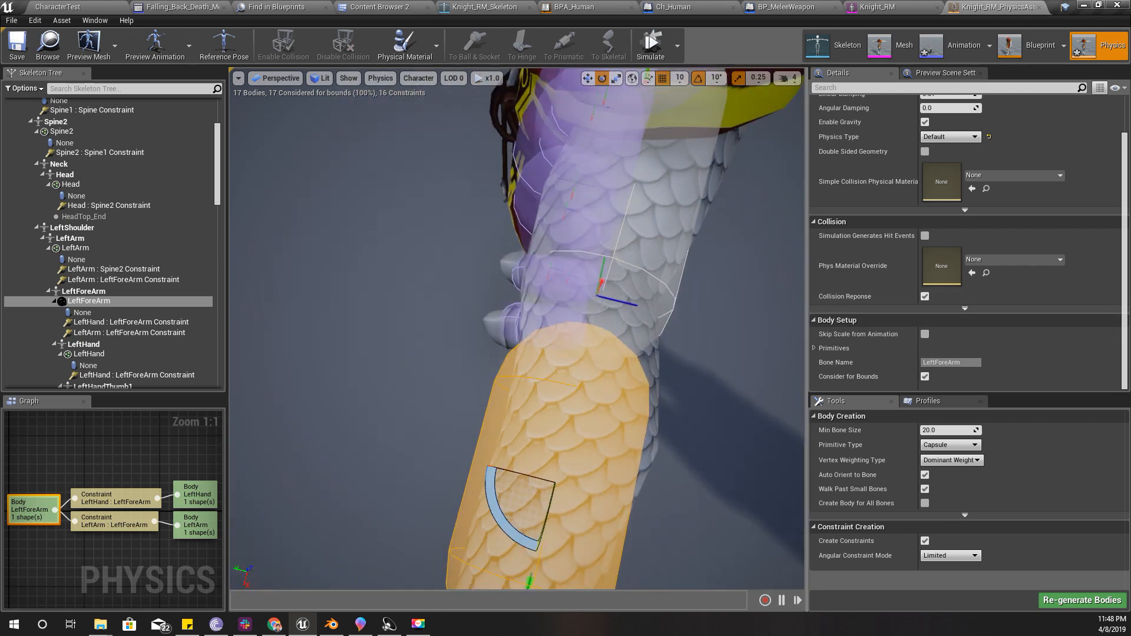
drag(646, 377, 564, 288)
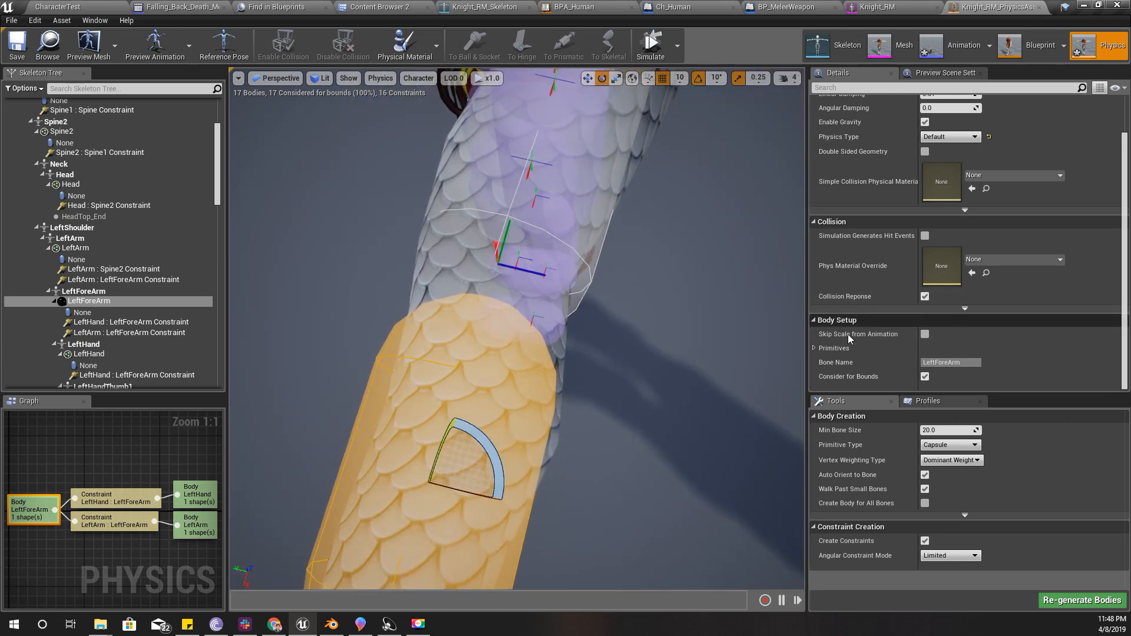
click(497, 260)
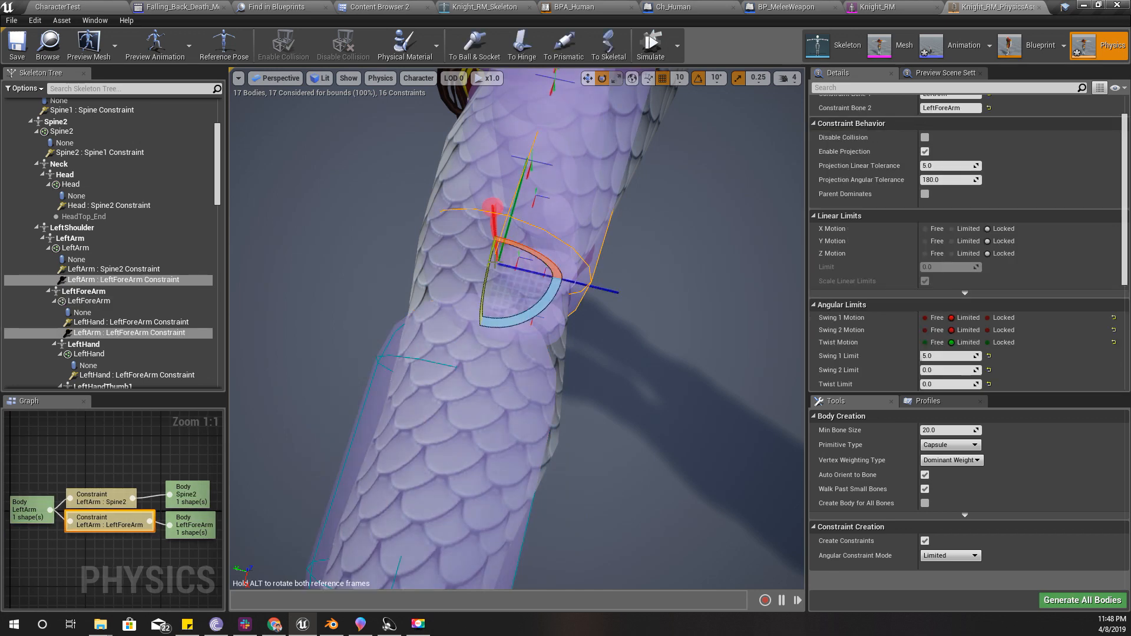
Compare the LeftArm : LeftForeArm constraint entries under both arm bones, and select the left forearm bone and its body
click(141, 281)
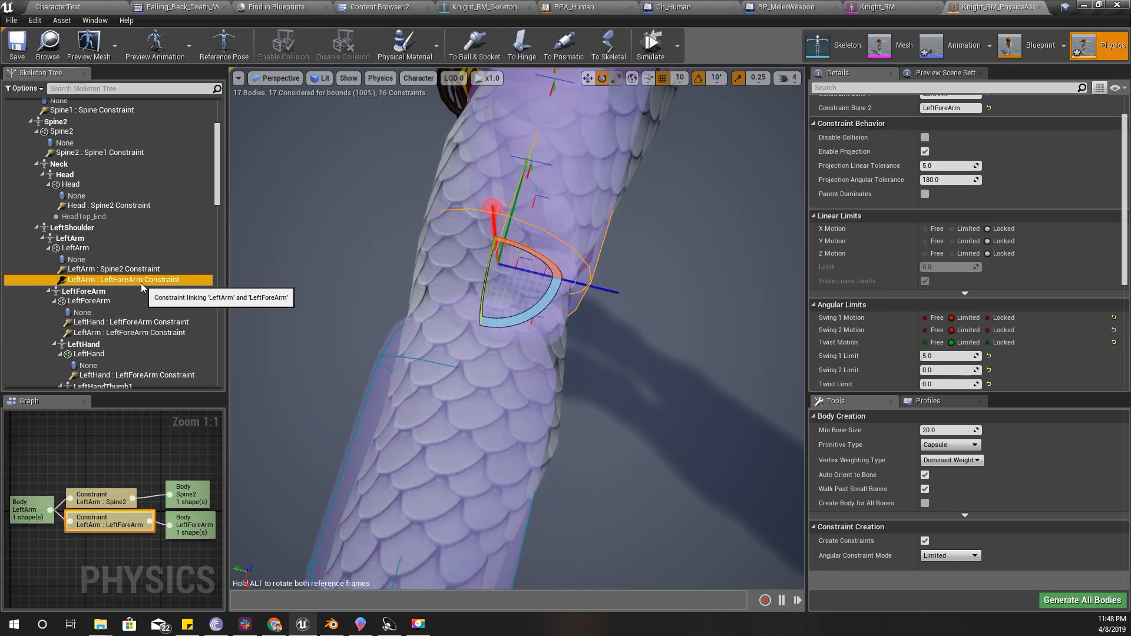
click(128, 334)
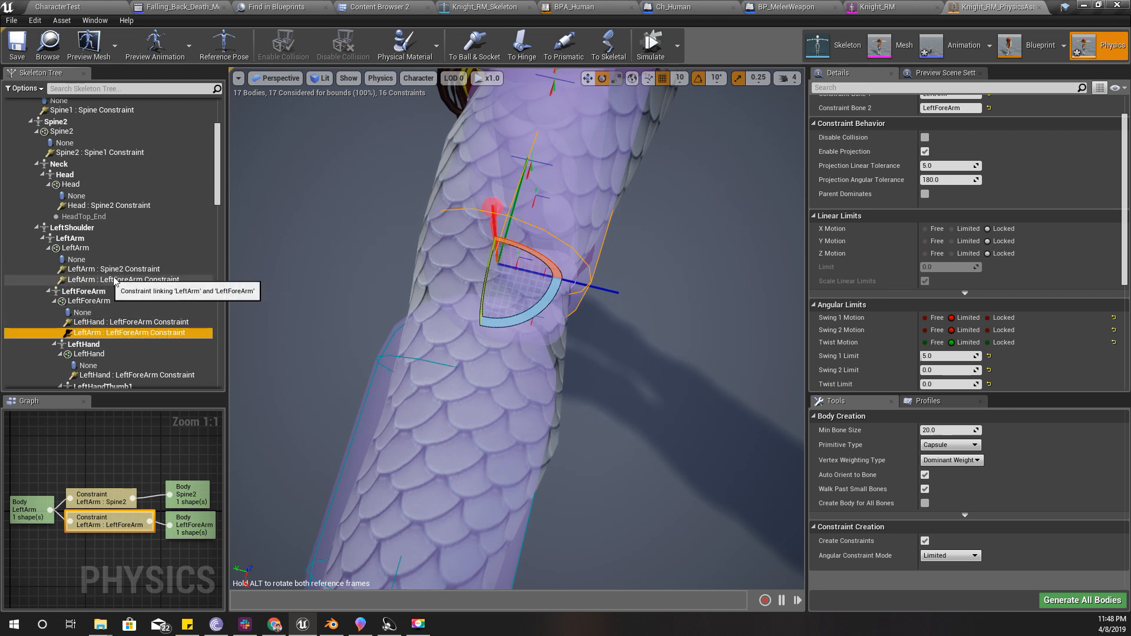
mouse_move(475, 317)
alt+mouse_down()
mouse_move(518, 424)
mouse_move(483, 318)
alt+mouse_up()
alt+right_drag(483, 318, 542, 318)
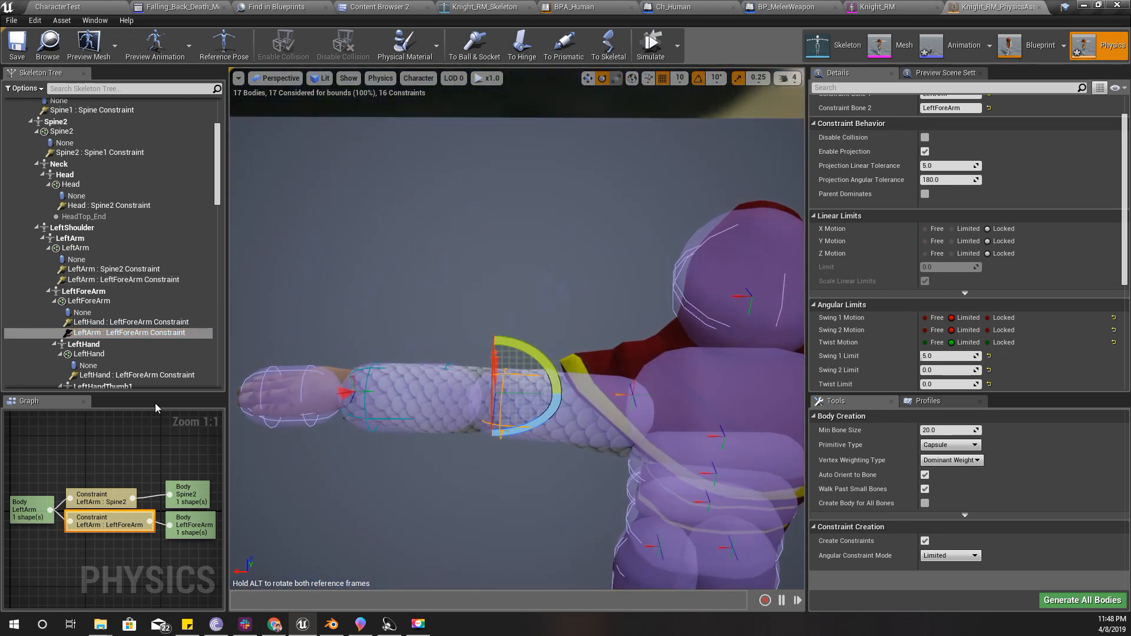
click(103, 291)
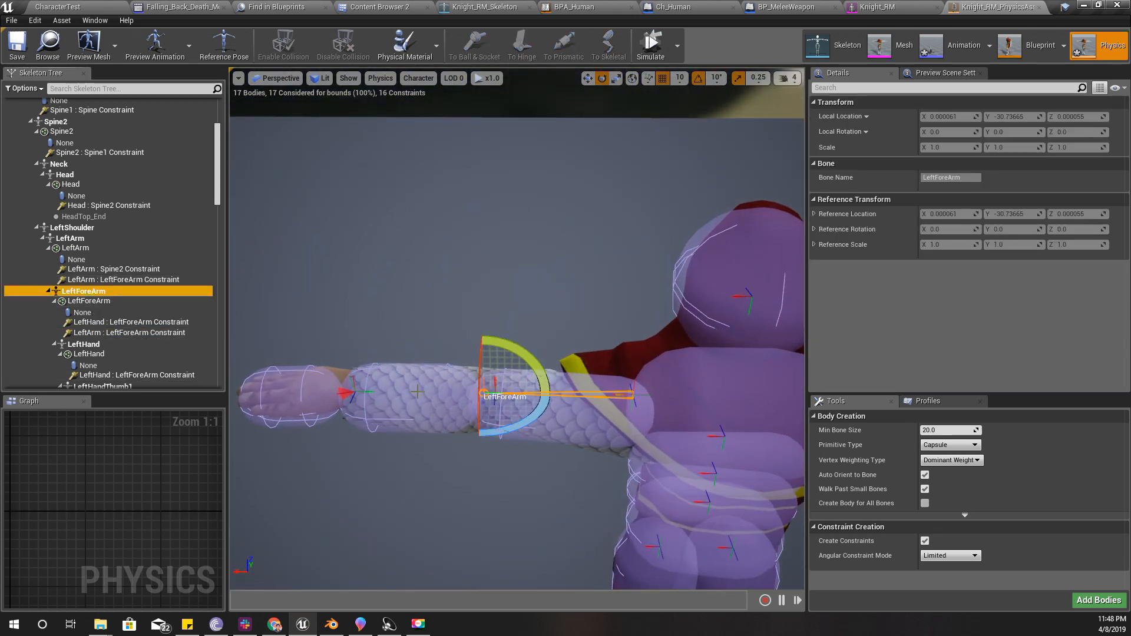
click(417, 392)
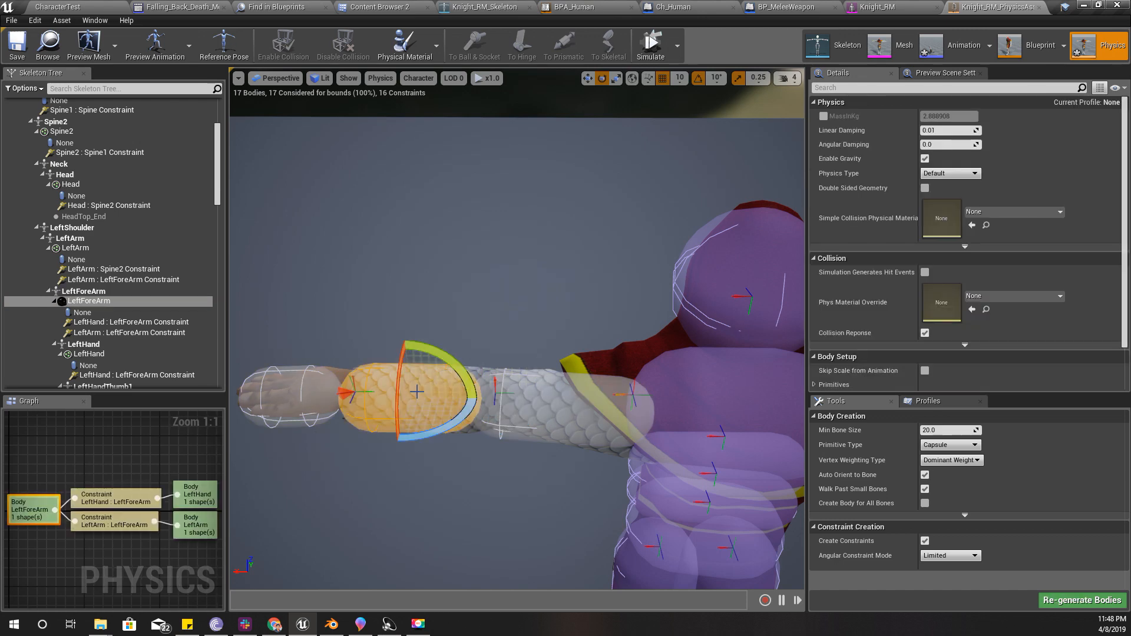
Compare the two constraints under the left forearm body and delete the LeftHand : LeftForeArm constraint
click(98, 324)
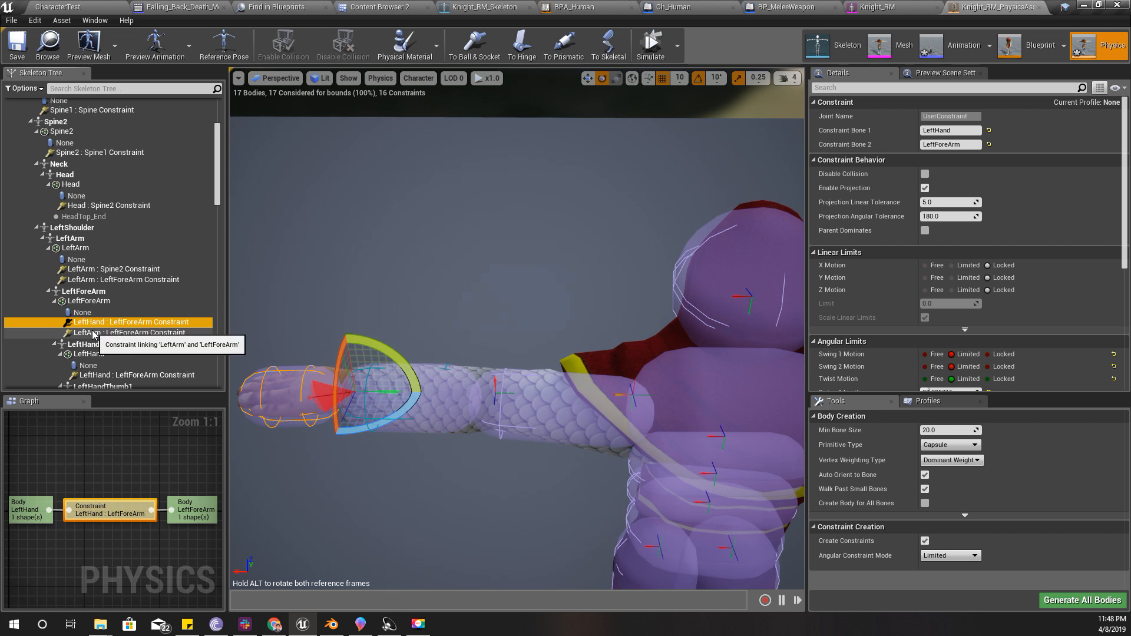
click(93, 333)
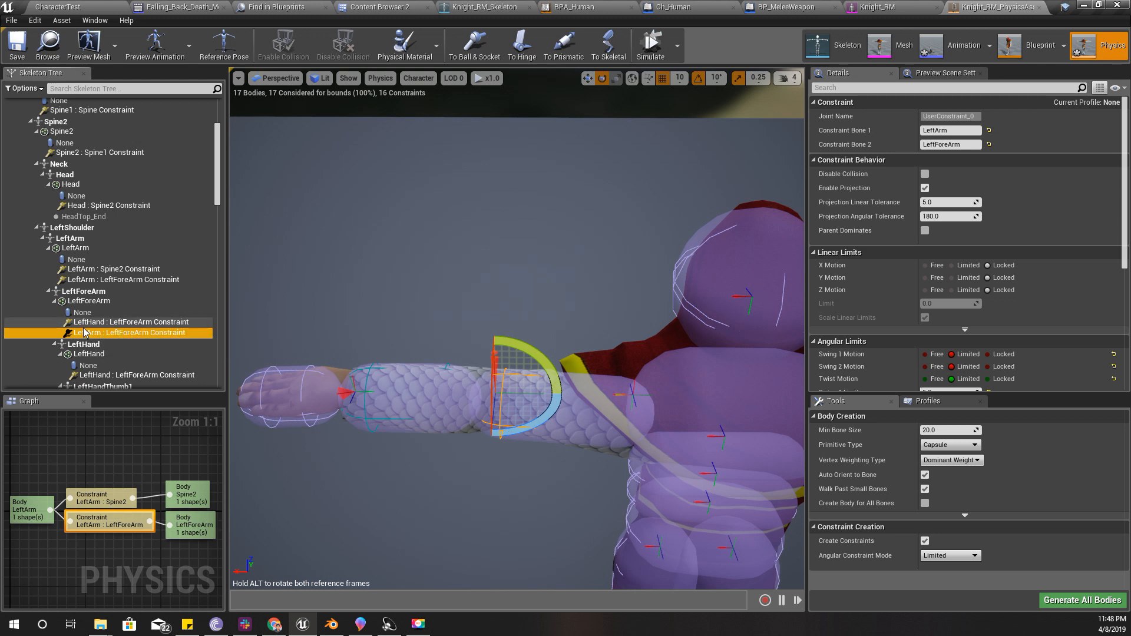
click(85, 328)
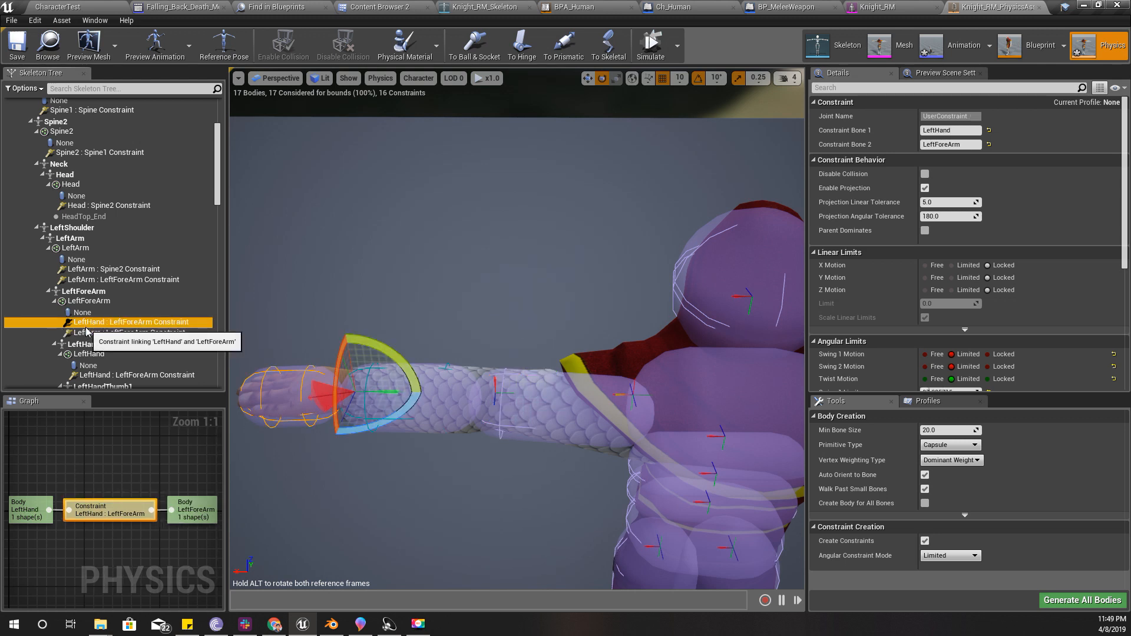
key(Delete)
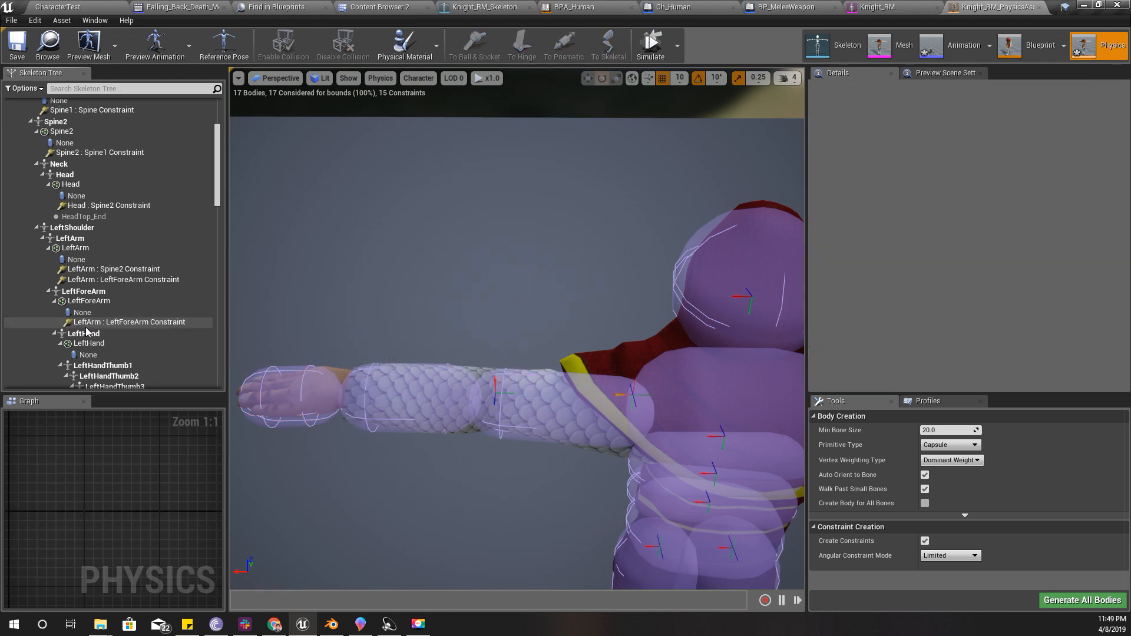
Simulate the left forearm body to test the arm without a wrist constraint, and stop the simulation
click(647, 55)
click(651, 55)
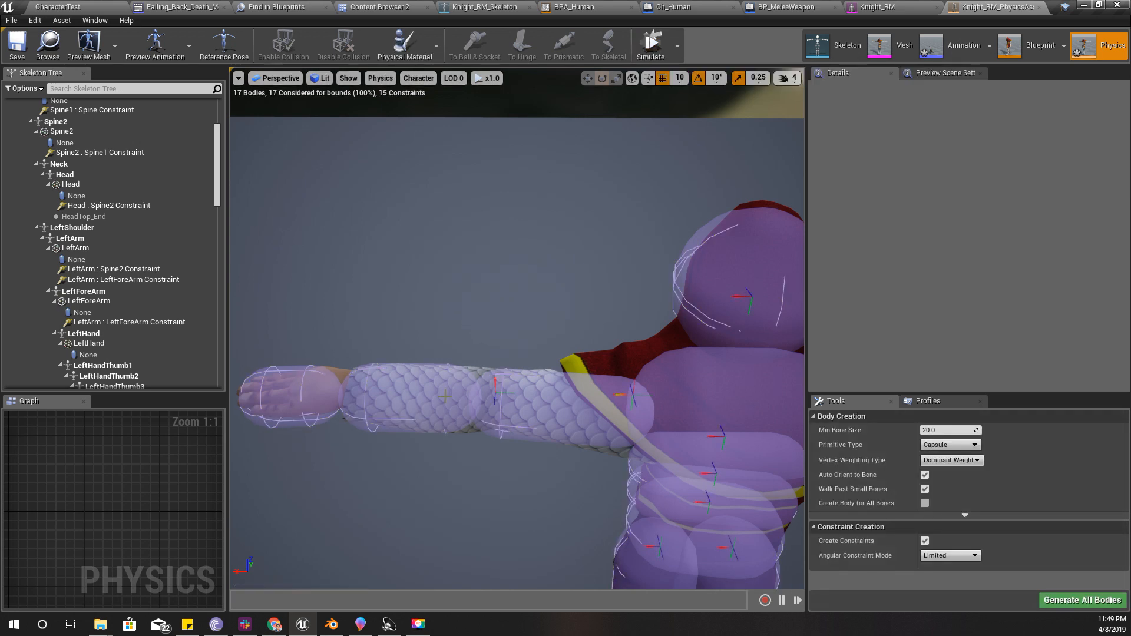
click(445, 396)
click(656, 56)
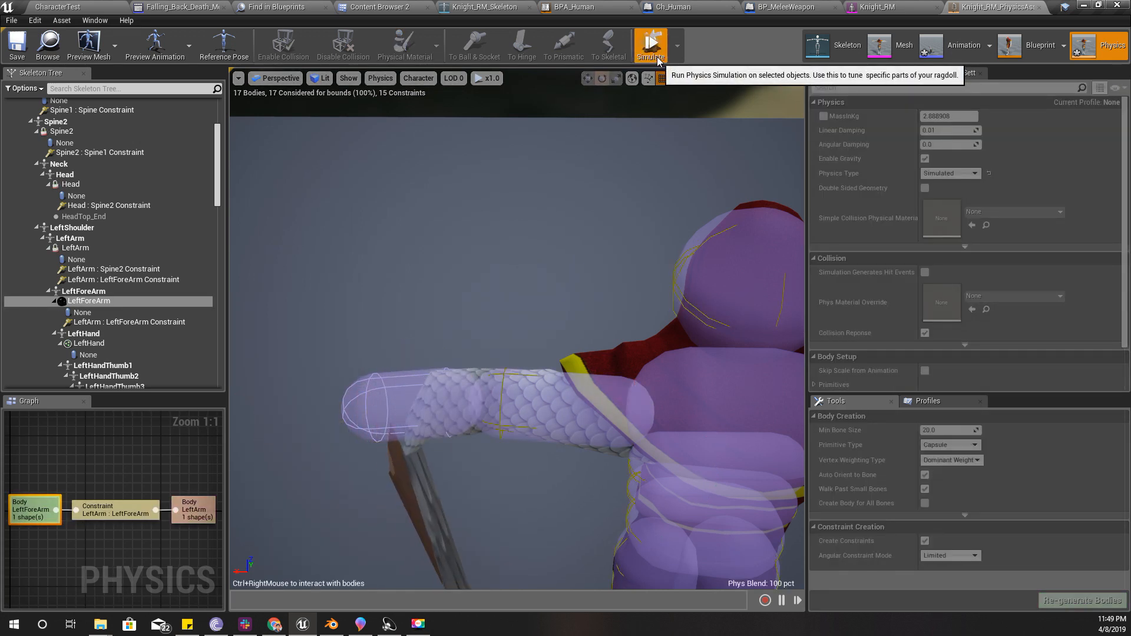
click(654, 50)
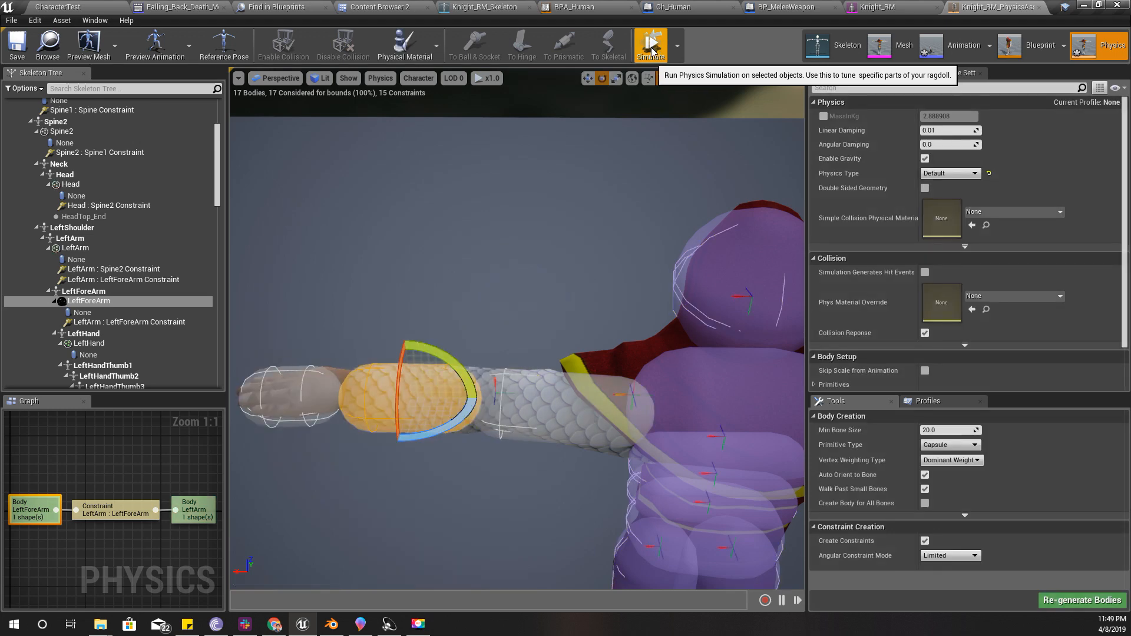
Create a new constraint from the LeftHand body to the LeftForeArm body
click(320, 382)
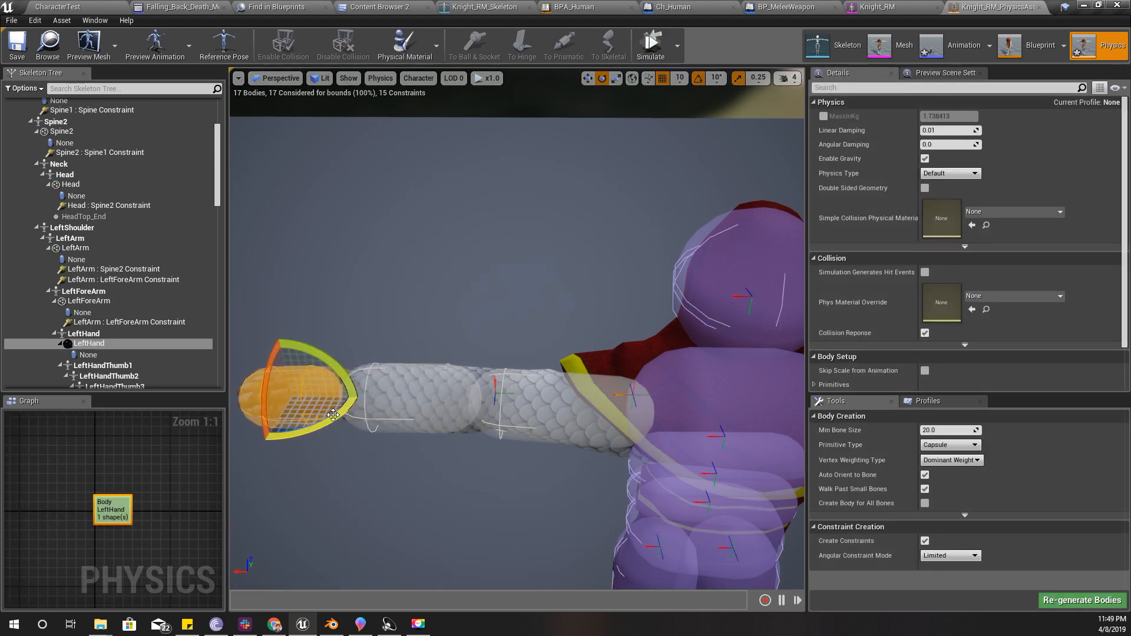
middle_drag(333, 415, 252, 426)
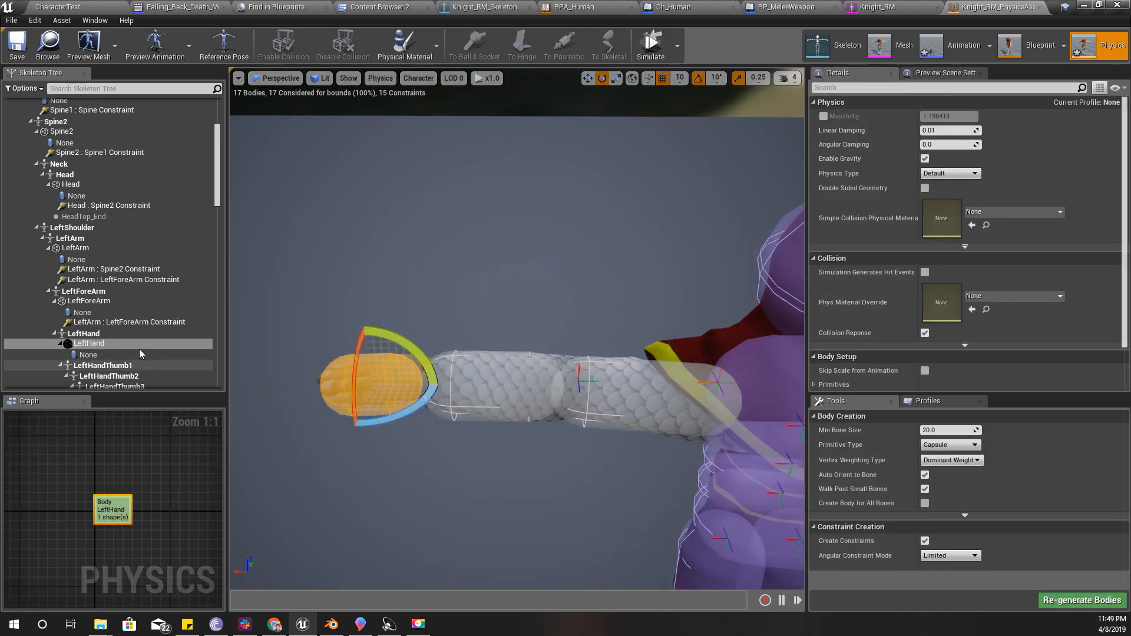
scroll(139, 349, down, 1)
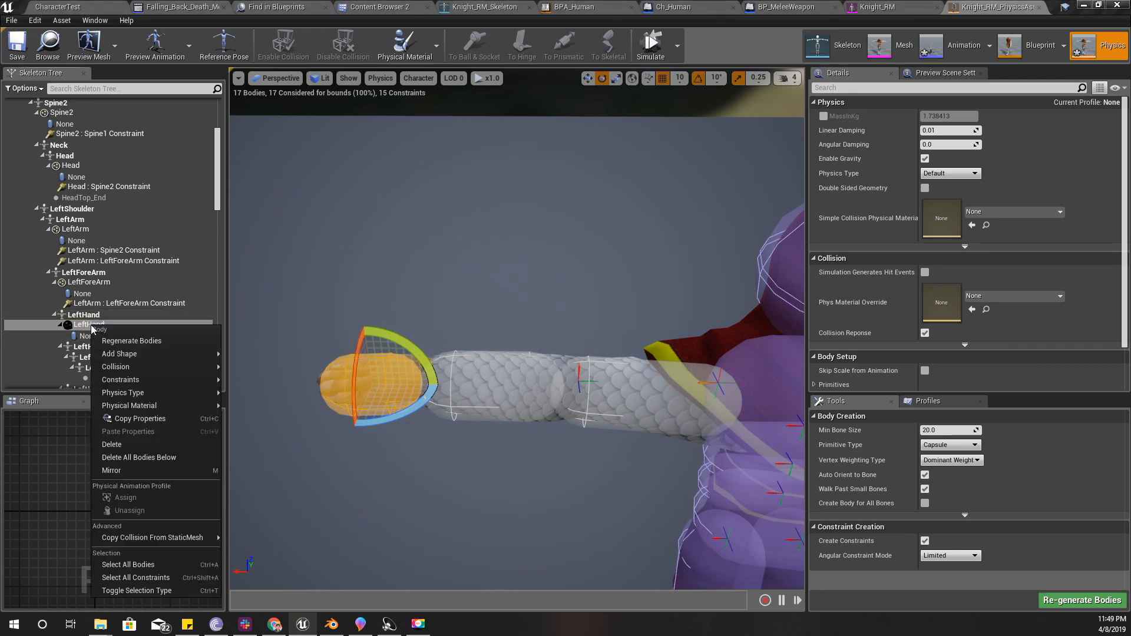
mouse_move(151, 384)
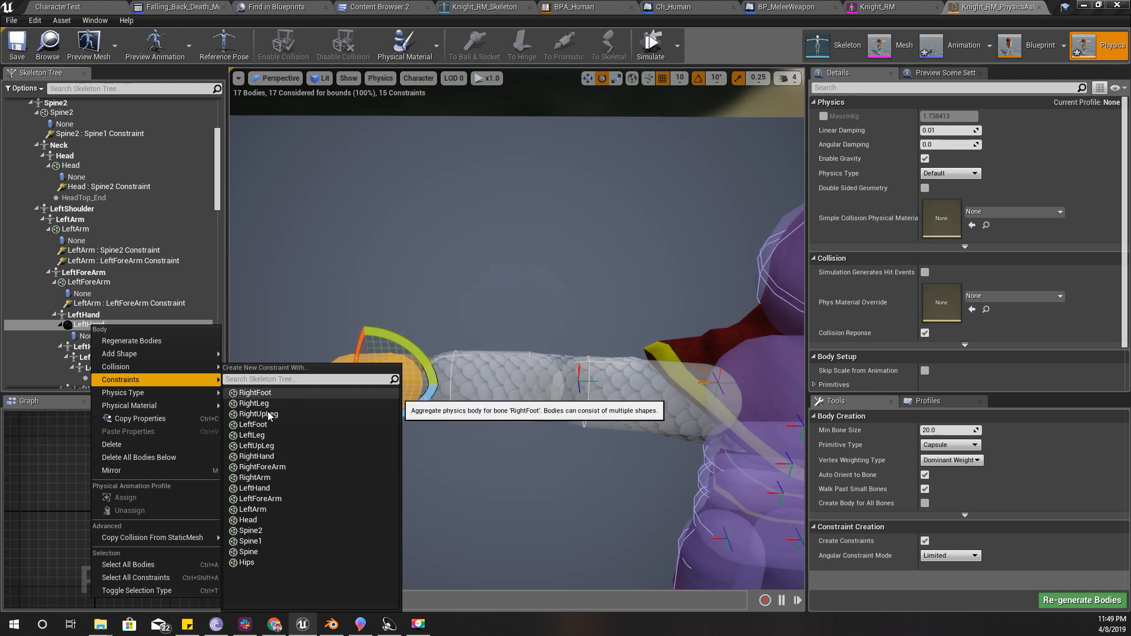
click(267, 497)
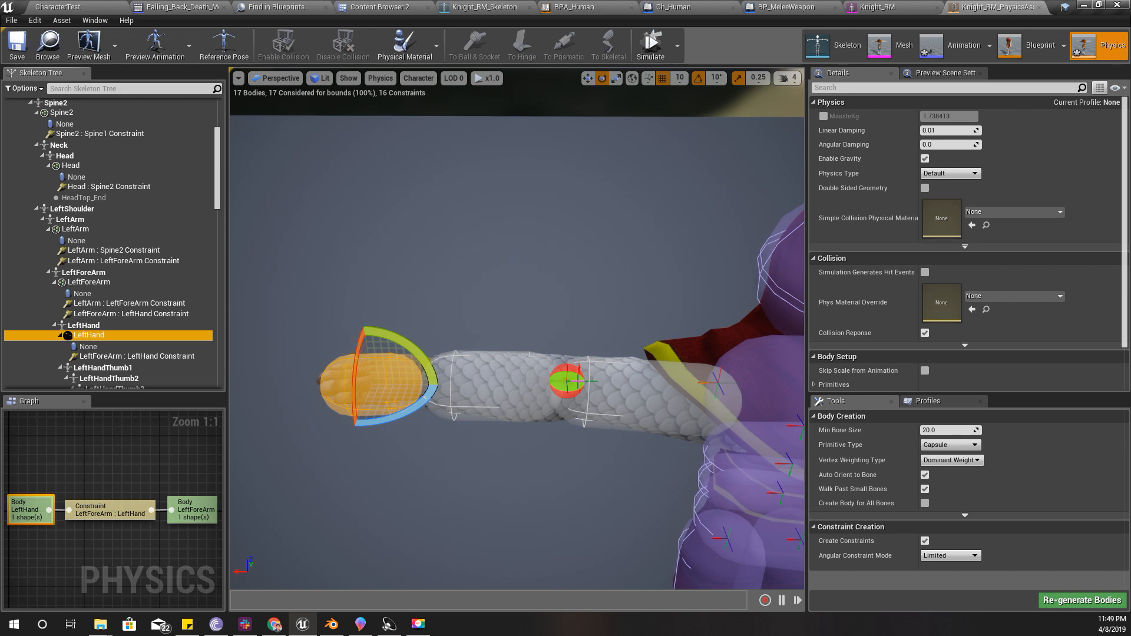
Move the new LeftForeArm : LeftHand constraint from the elbow along the forearm to the wrist
click(567, 381)
key(w)
drag(530, 383, 385, 378)
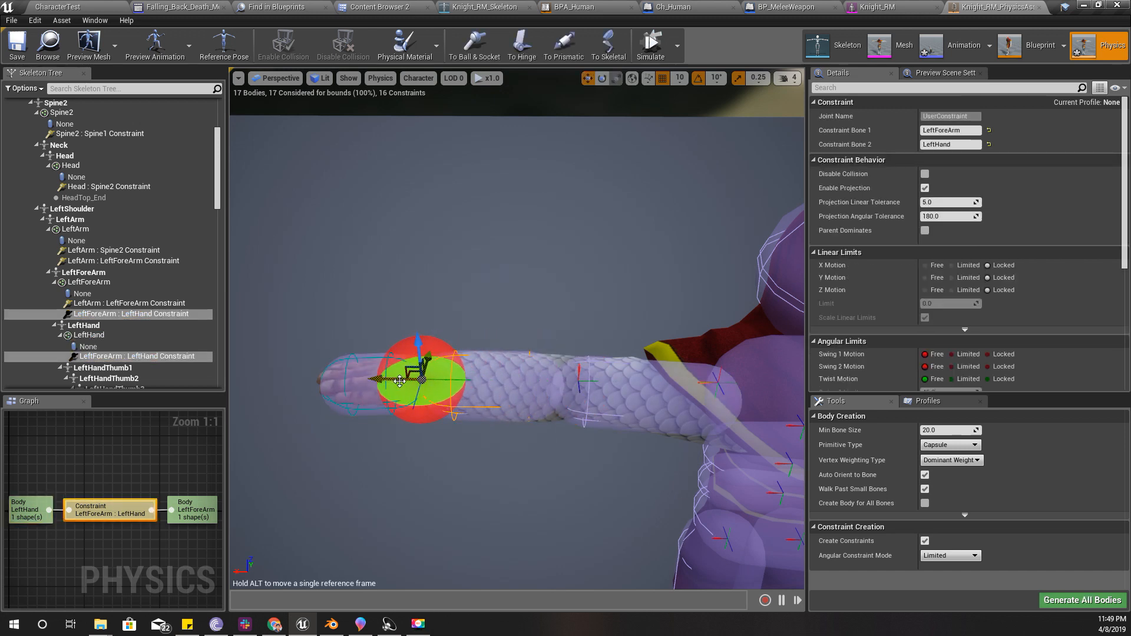
Test the new wrist constraint by simulating with the constraint selected and again with the left forearm body selected
right_drag(315, 403, 316, 400)
click(651, 44)
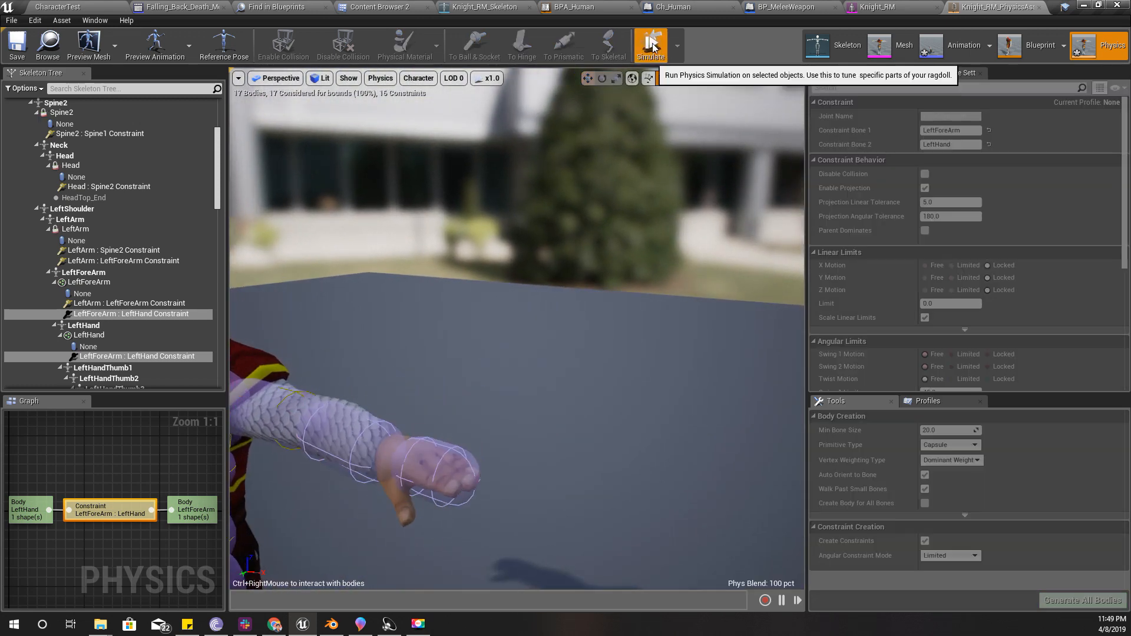
click(651, 43)
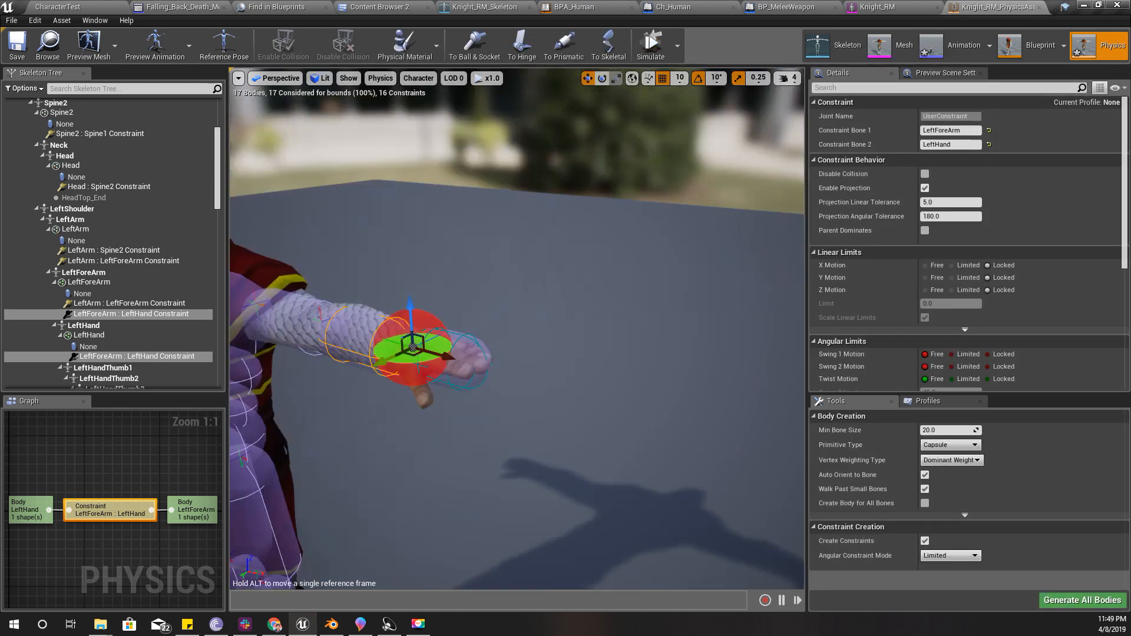
right_drag(376, 249, 376, 249)
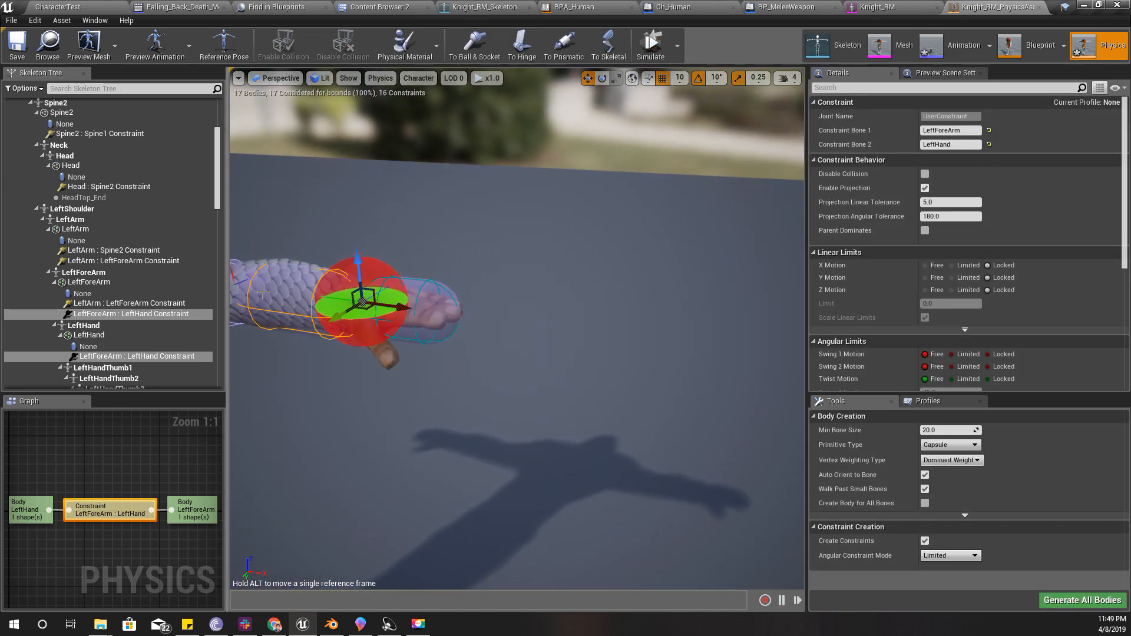
click(273, 301)
right_drag(272, 302, 272, 301)
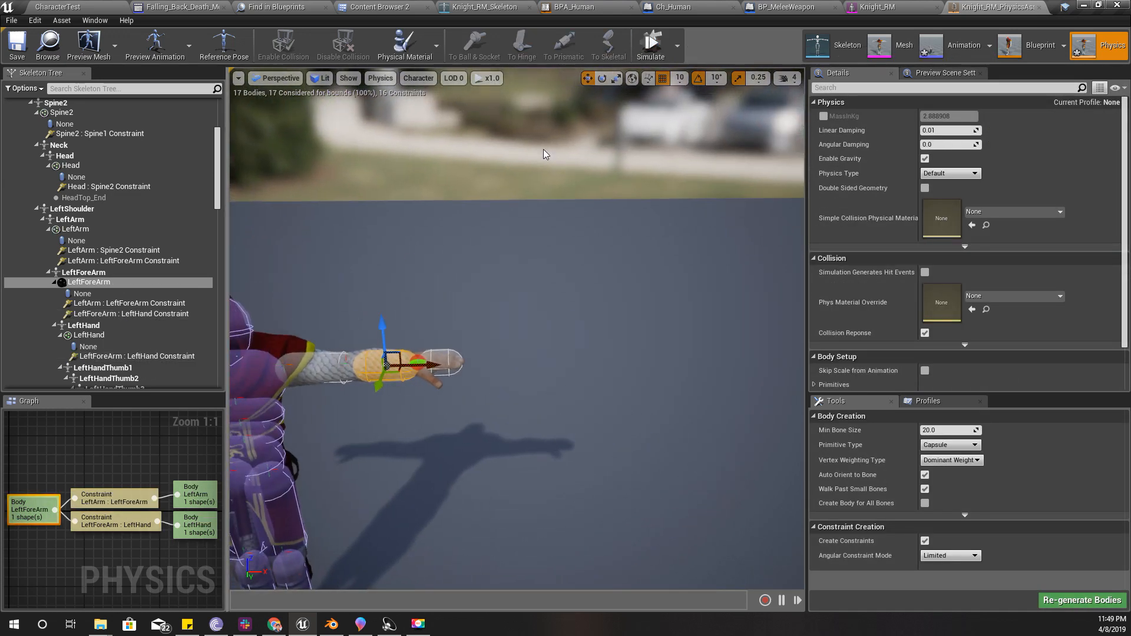
click(649, 44)
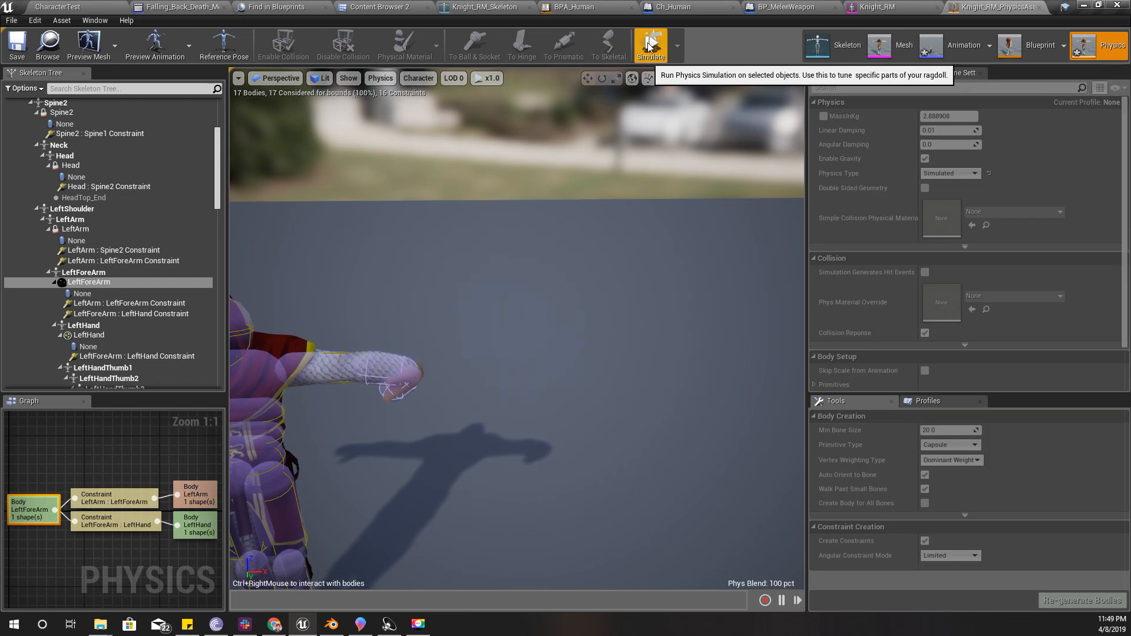
click(650, 44)
Set the LeftForeArm : LeftHand constraint's linear X, Y, Z motions and angular Swing 1, Swing 2, Twist motions to Limited
right_drag(433, 403, 433, 403)
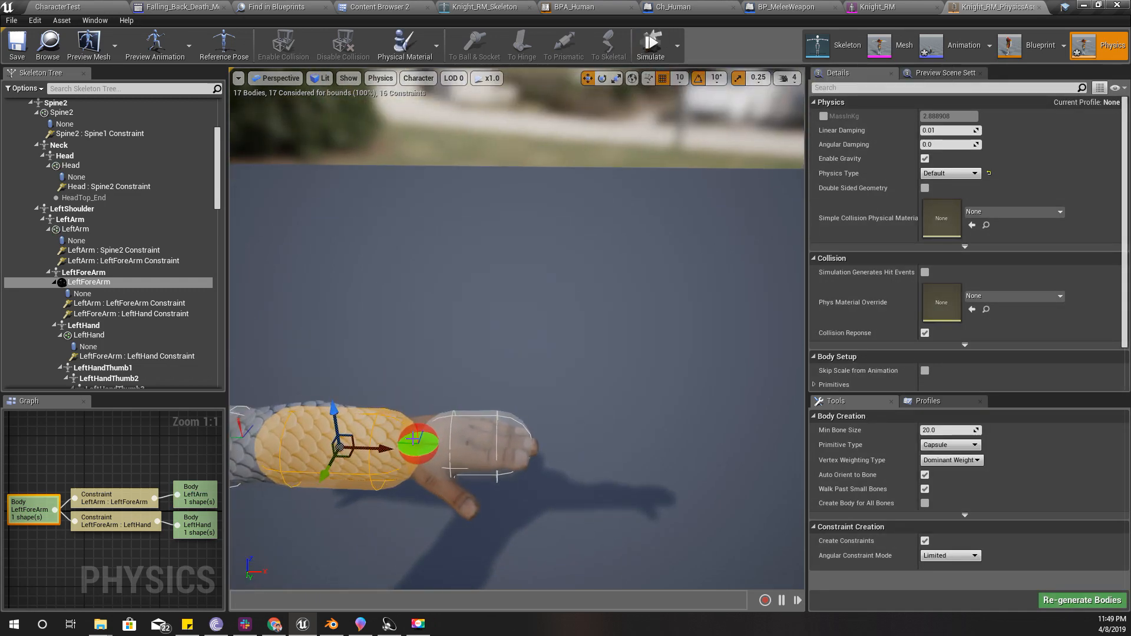
click(413, 439)
right_drag(502, 413, 502, 412)
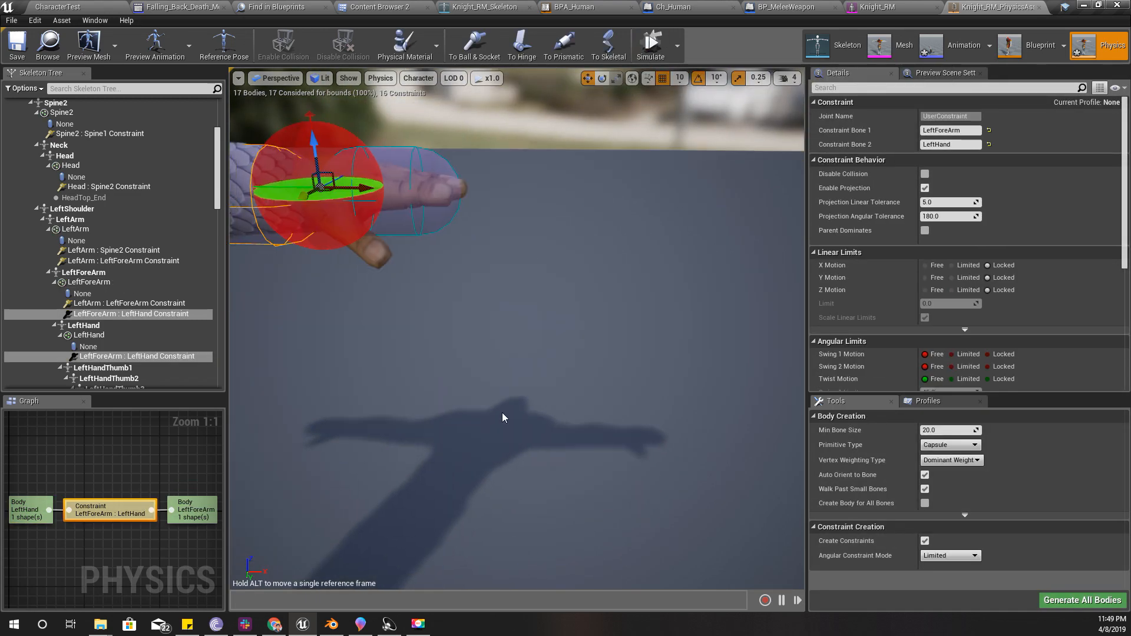
click(953, 266)
click(955, 280)
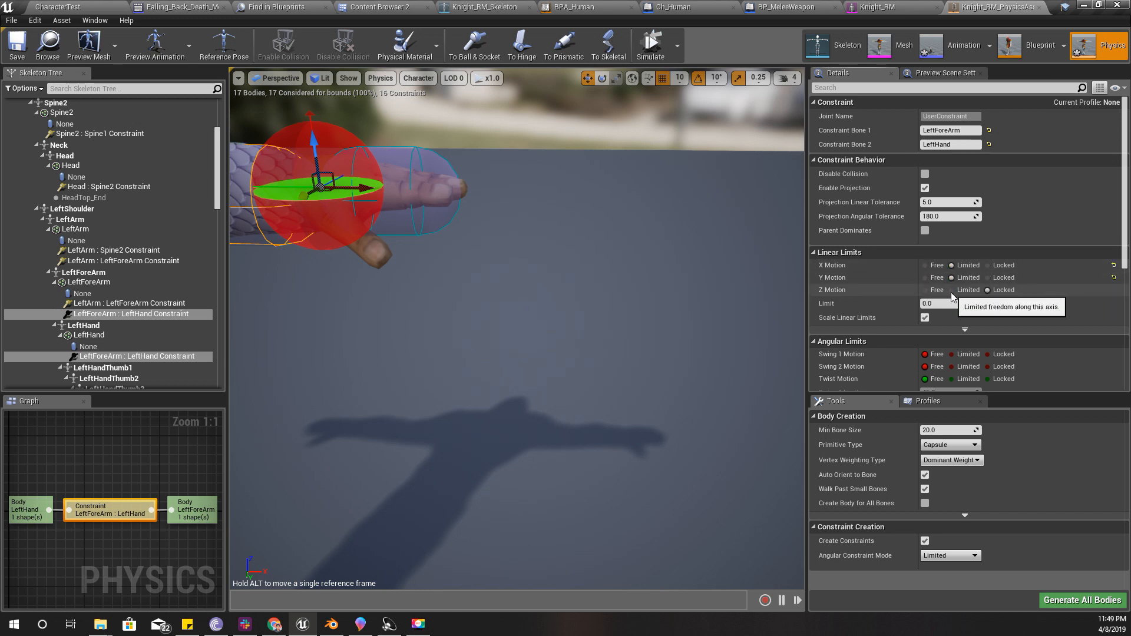
click(951, 354)
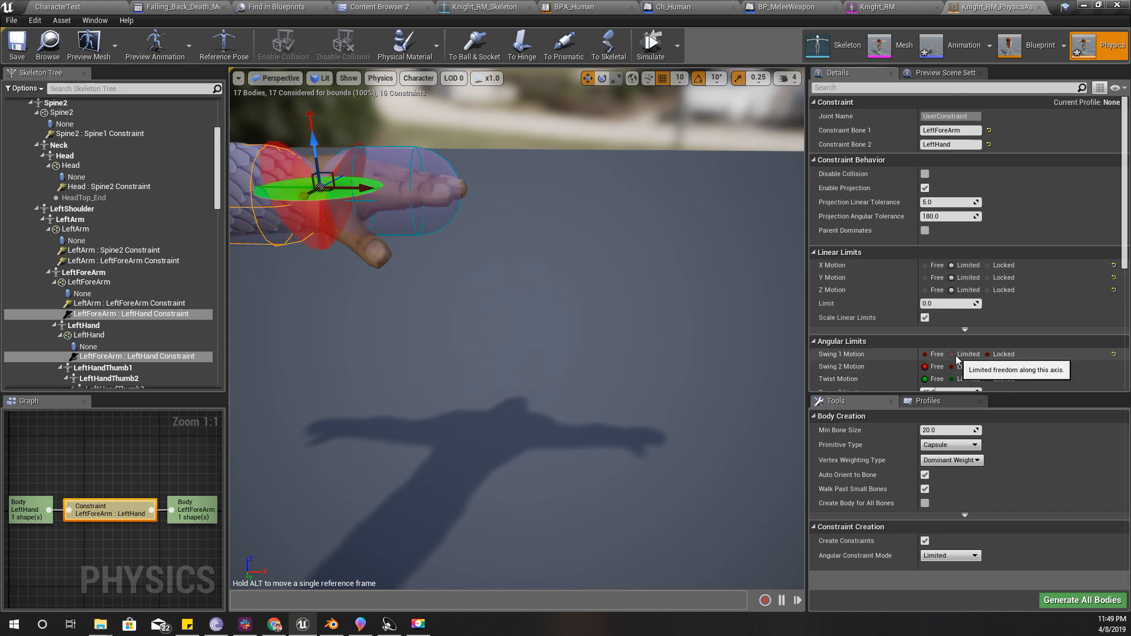
click(953, 366)
click(954, 379)
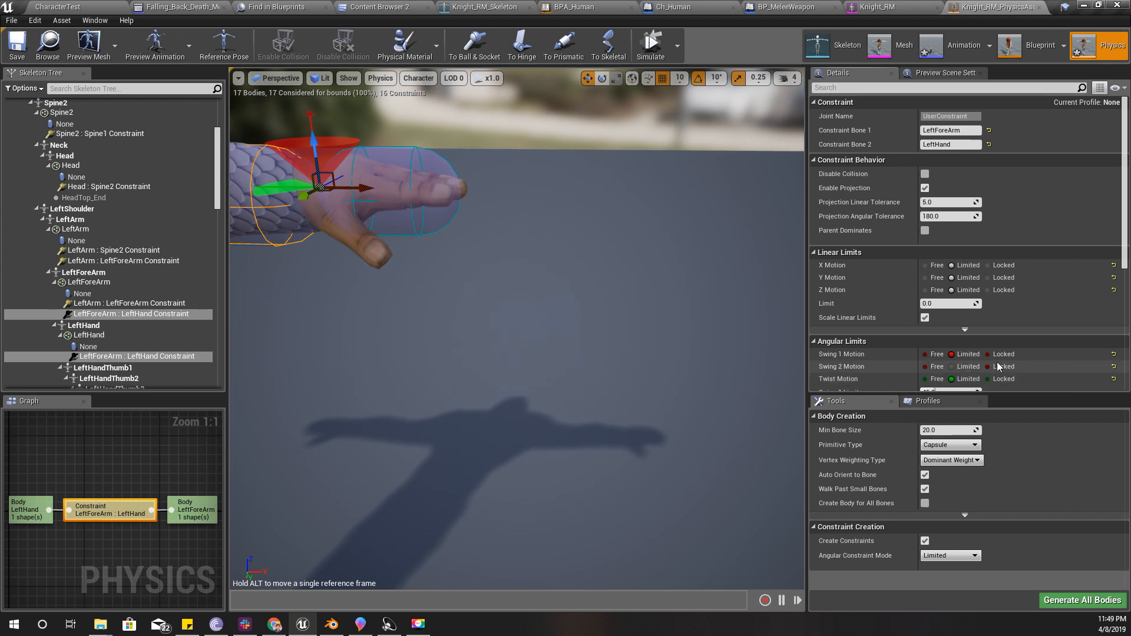
Set the wrist constraint's linear X, Y and Z motions back to Locked
click(987, 266)
click(988, 278)
click(987, 290)
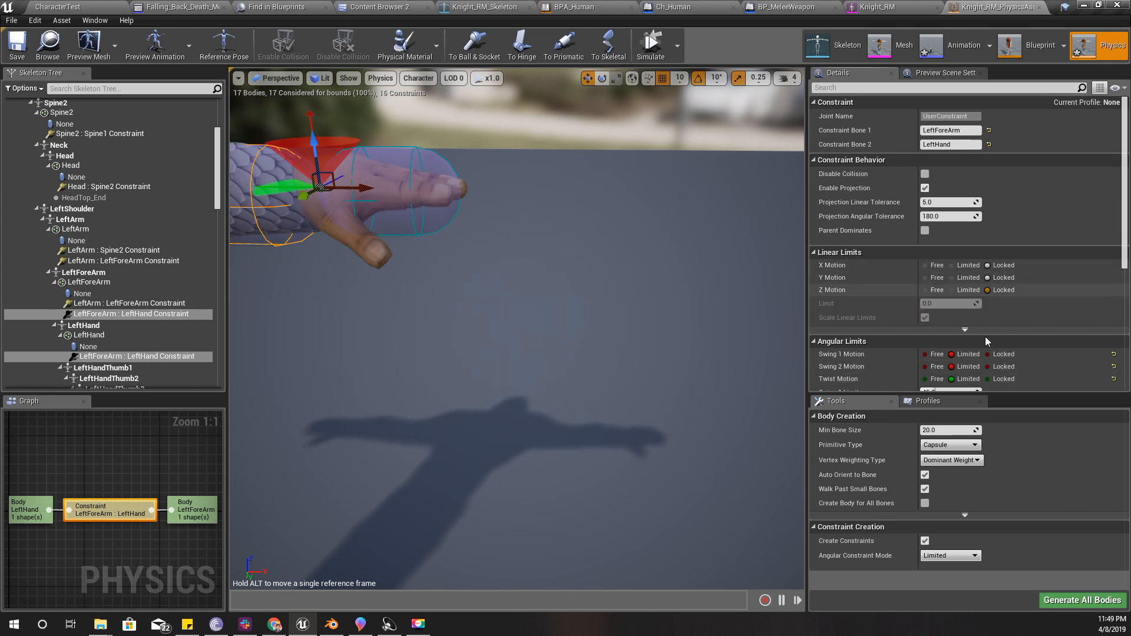
Set the wrist constraint's Swing 1, Swing 2 and Twist limits to 5
scroll(961, 365, down, 3)
click(948, 317)
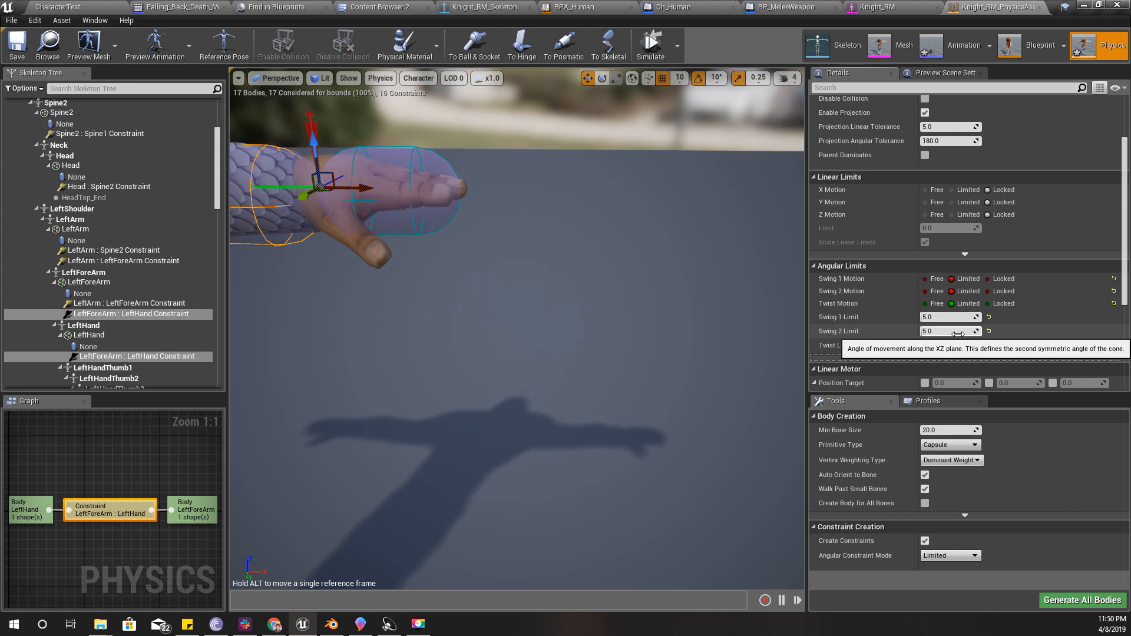
key(Return)
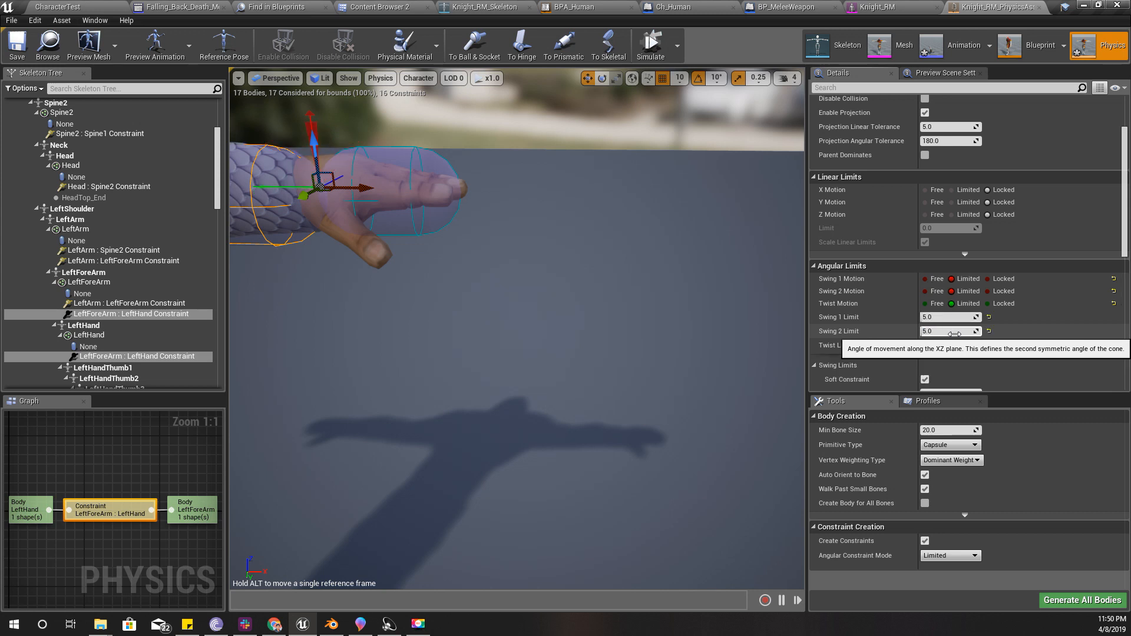
right_drag(414, 232, 383, 188)
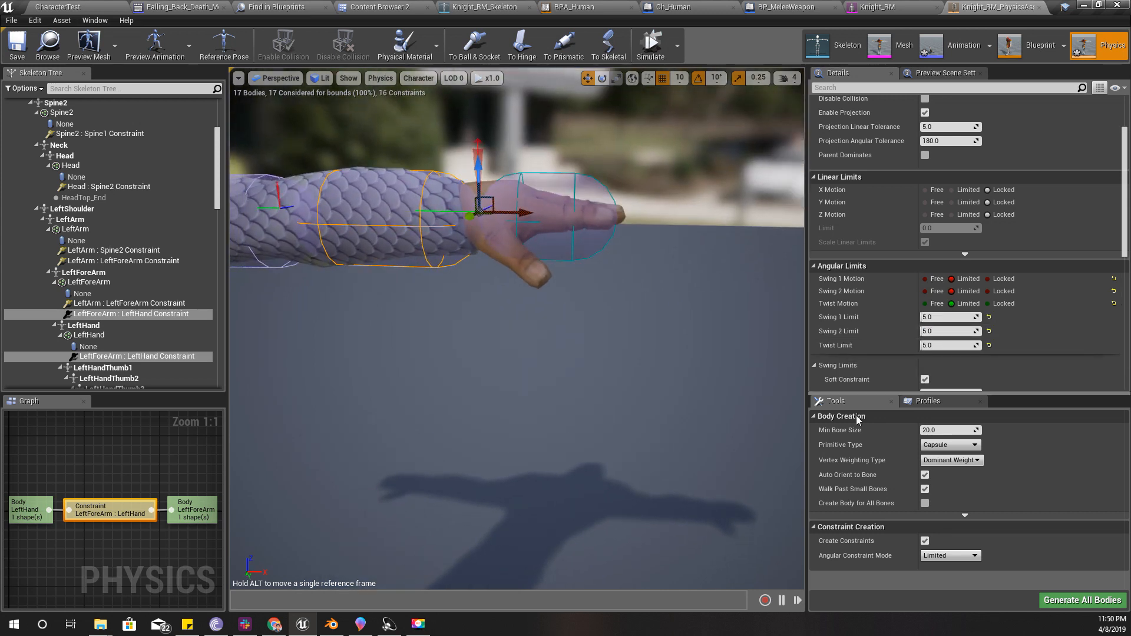
Set the wrist constraint's Swing 1 Limit to 30
click(949, 317)
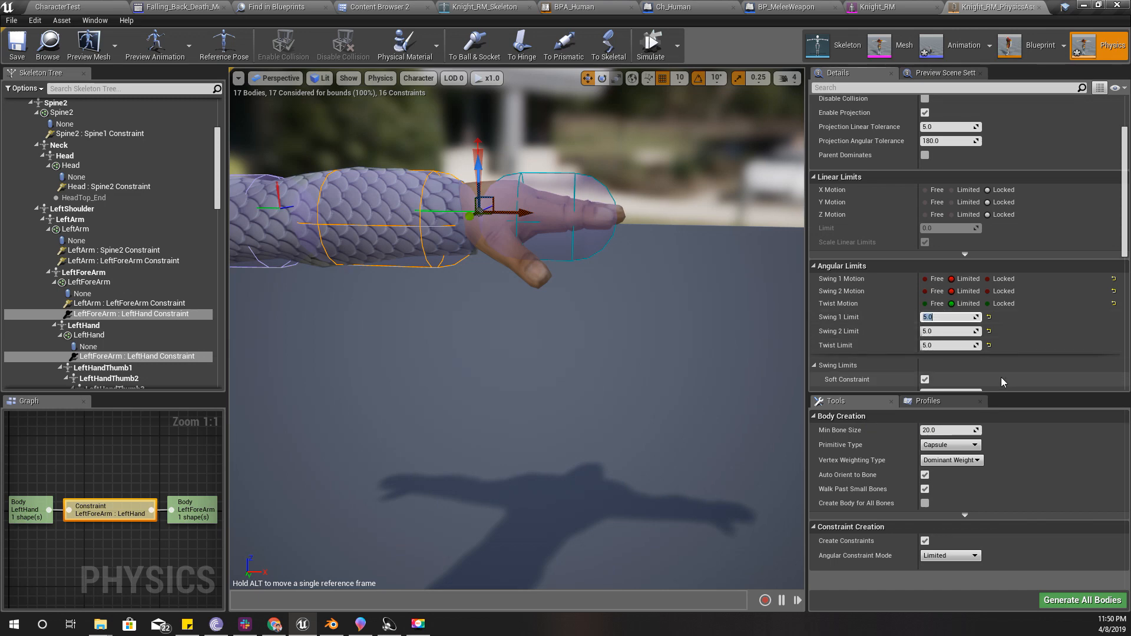
text(30)
key(Return)
Rotate the wrist constraint so its swing cone points from the forearm along the hand
right_drag(651, 209, 666, 239)
key(e)
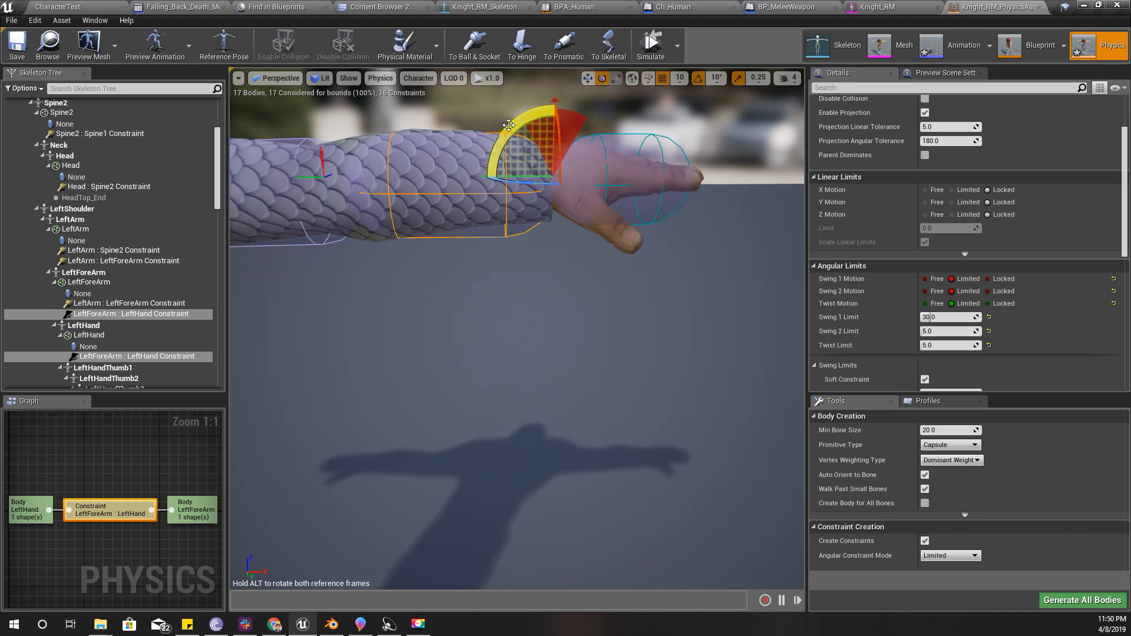
mouse_move(508, 125)
mouse_down()
mouse_move(624, 188)
mouse_move(595, 245)
mouse_move(536, 260)
mouse_move(501, 133)
mouse_up()
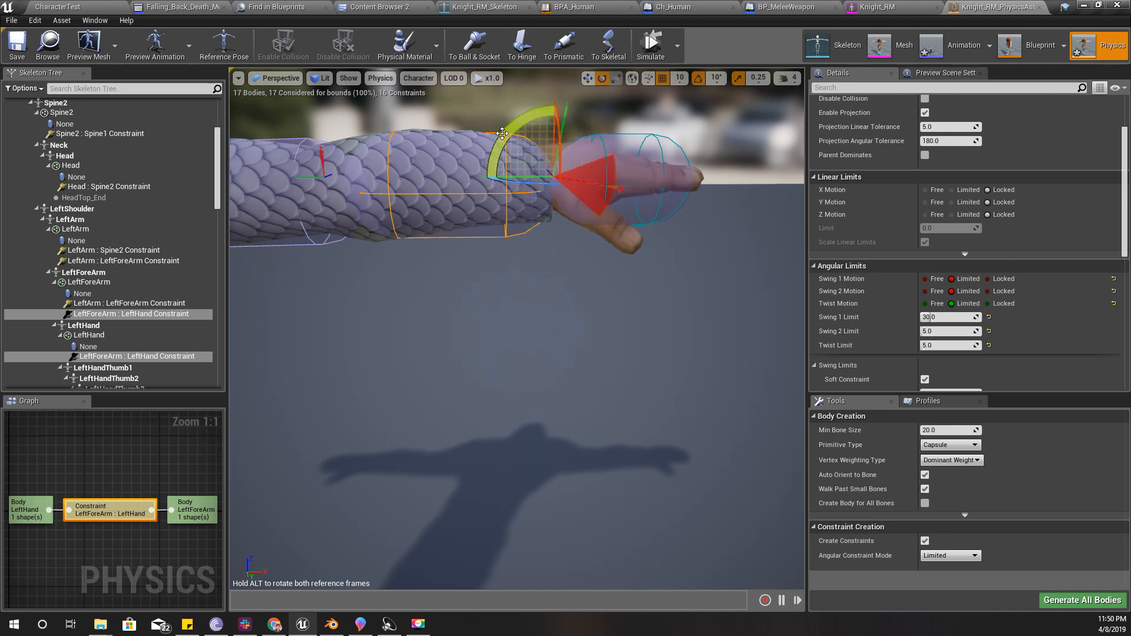
right_drag(502, 133, 530, 104)
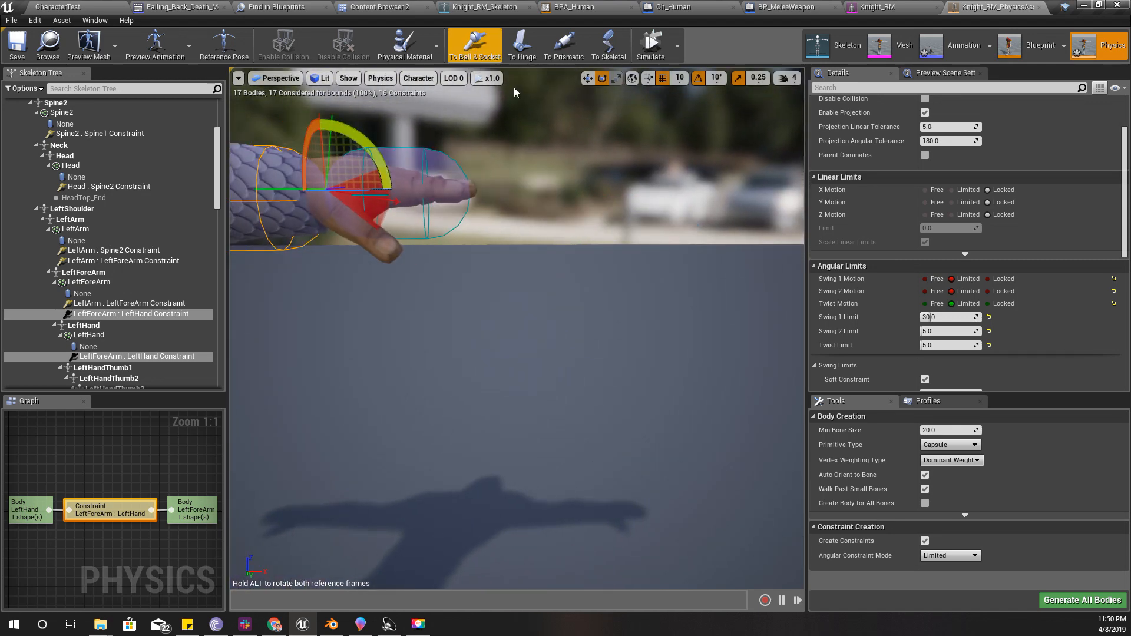
Simulate the left hand body and pull the hand around to test how the wrist bends
scroll(520, 183, down, 3)
click(373, 259)
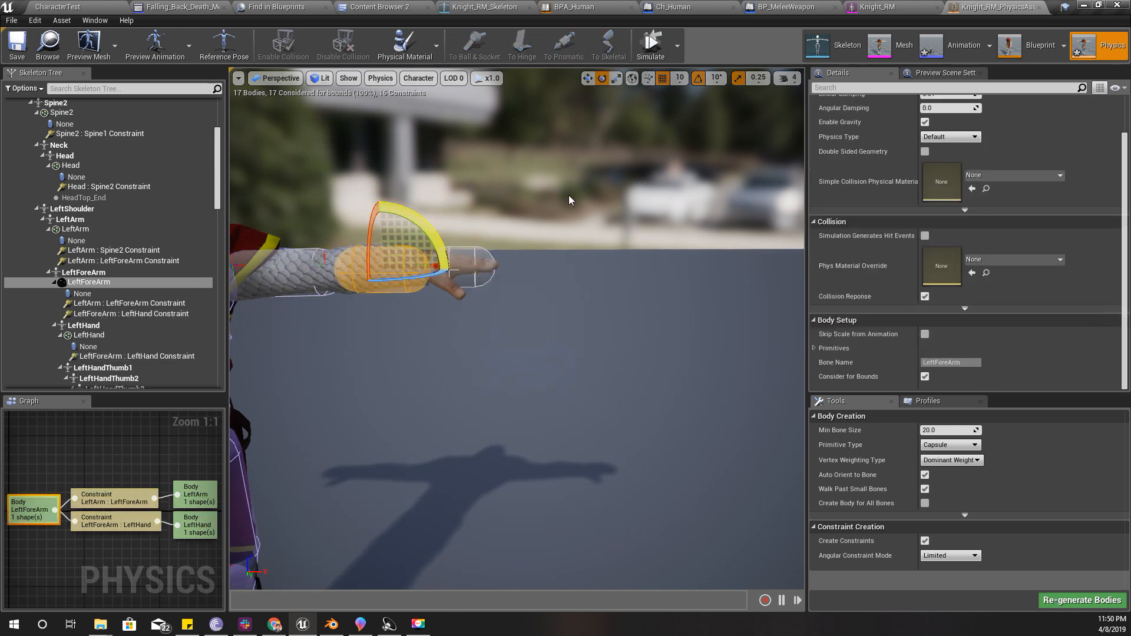
click(466, 268)
click(651, 44)
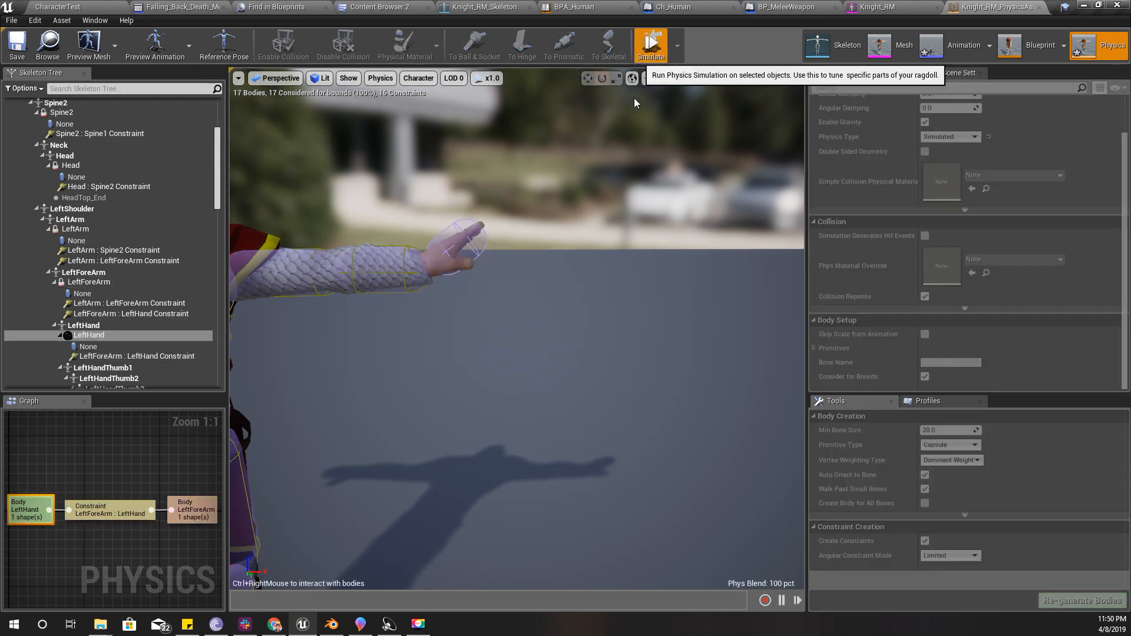
mouse_move(407, 235)
ctrl+right_down()
mouse_move(437, 224)
mouse_move(551, 444)
mouse_move(267, 426)
mouse_move(474, 72)
mouse_move(705, 289)
mouse_move(709, 383)
mouse_move(543, 286)
mouse_move(663, 425)
ctrl+right_up()
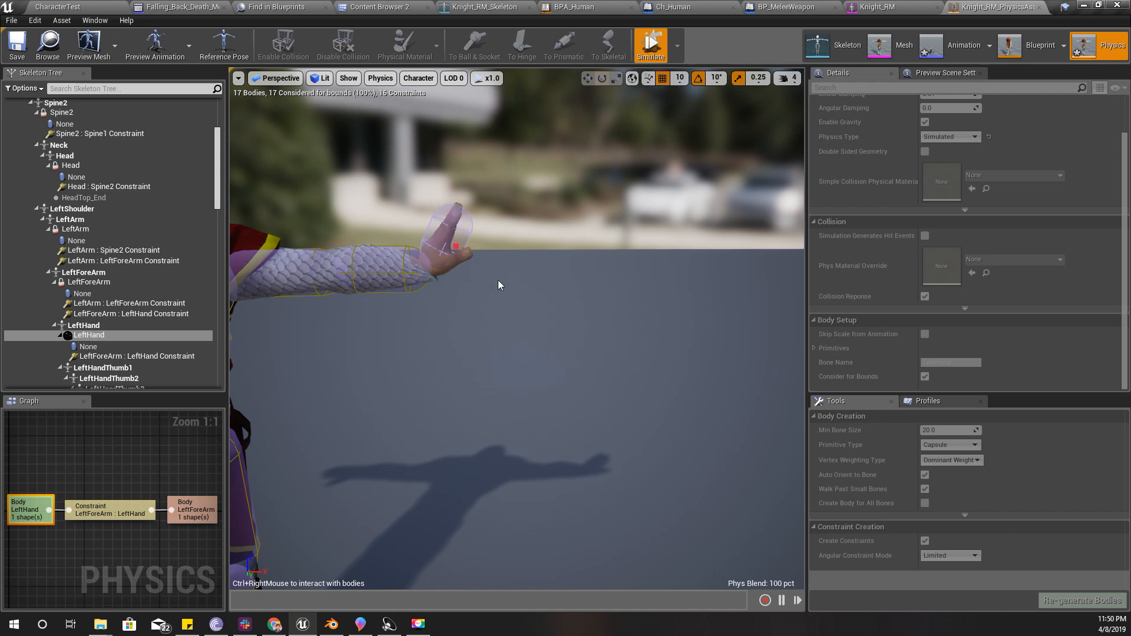
ctrl+right_drag(499, 285, 699, 212)
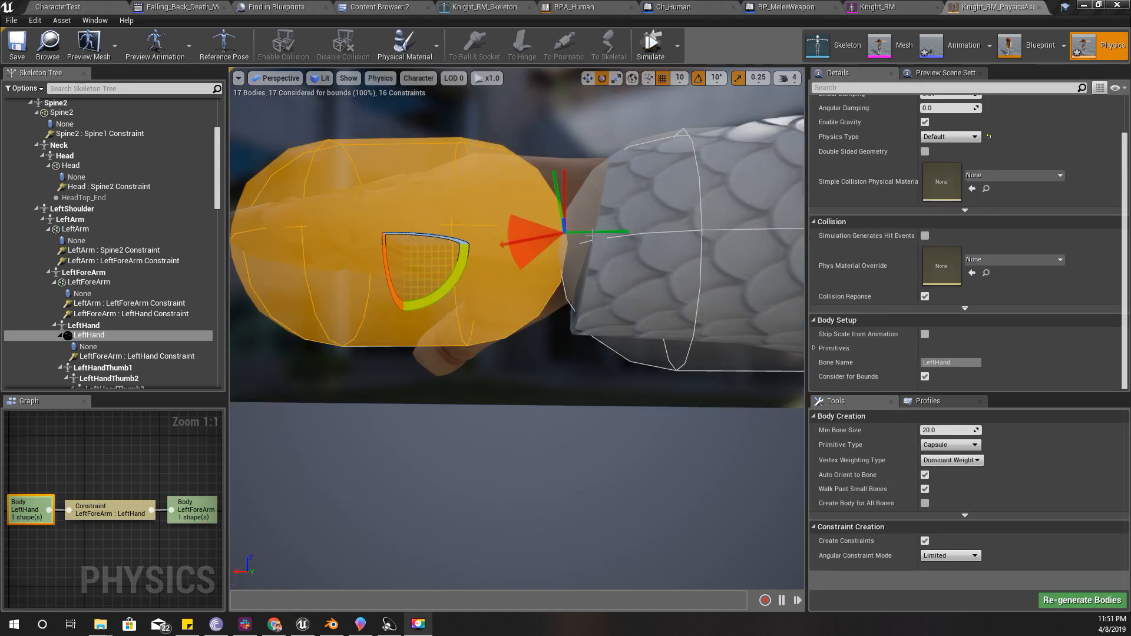
Rotate the LeftForeArm : LeftHand constraint so its swing cone points straight up, perpendicular to the forearm
right_drag(591, 235, 603, 228)
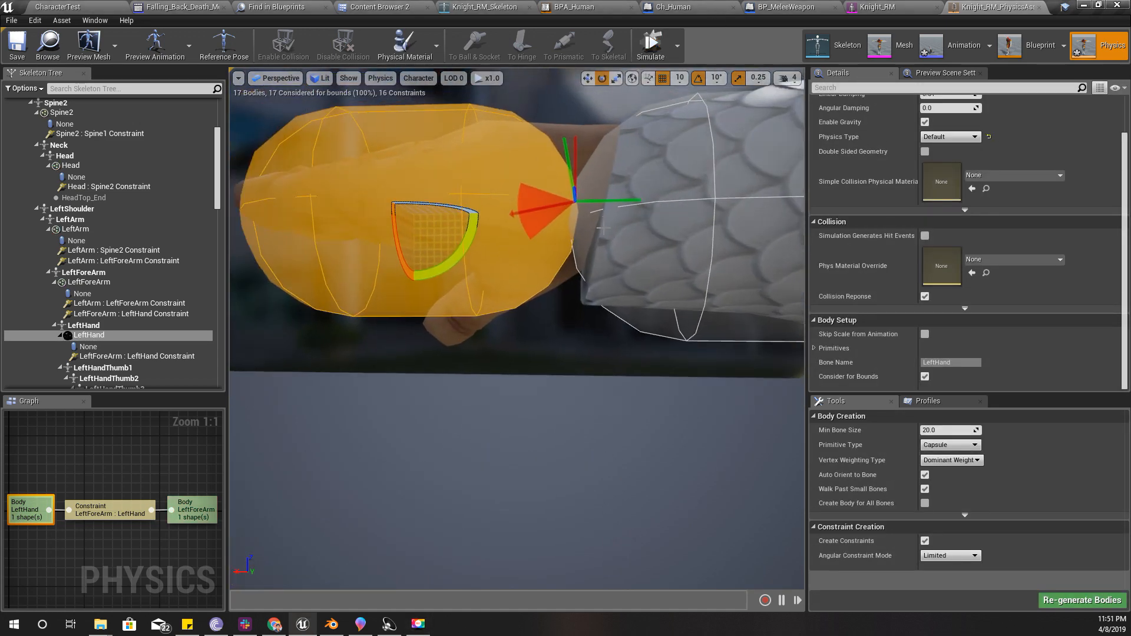
click(569, 198)
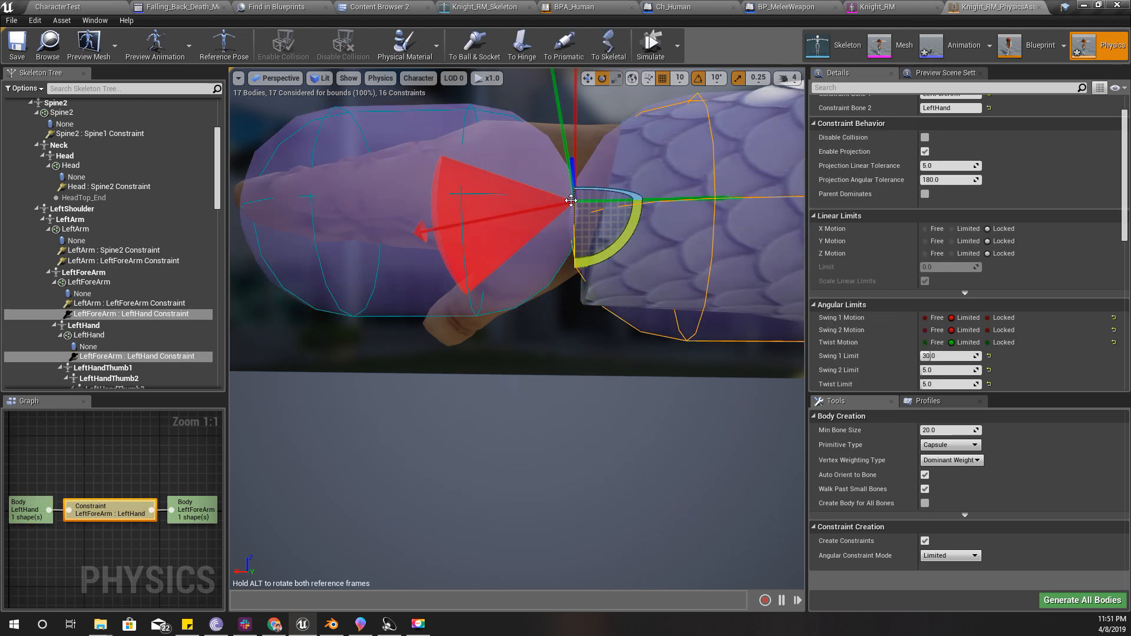
key(f)
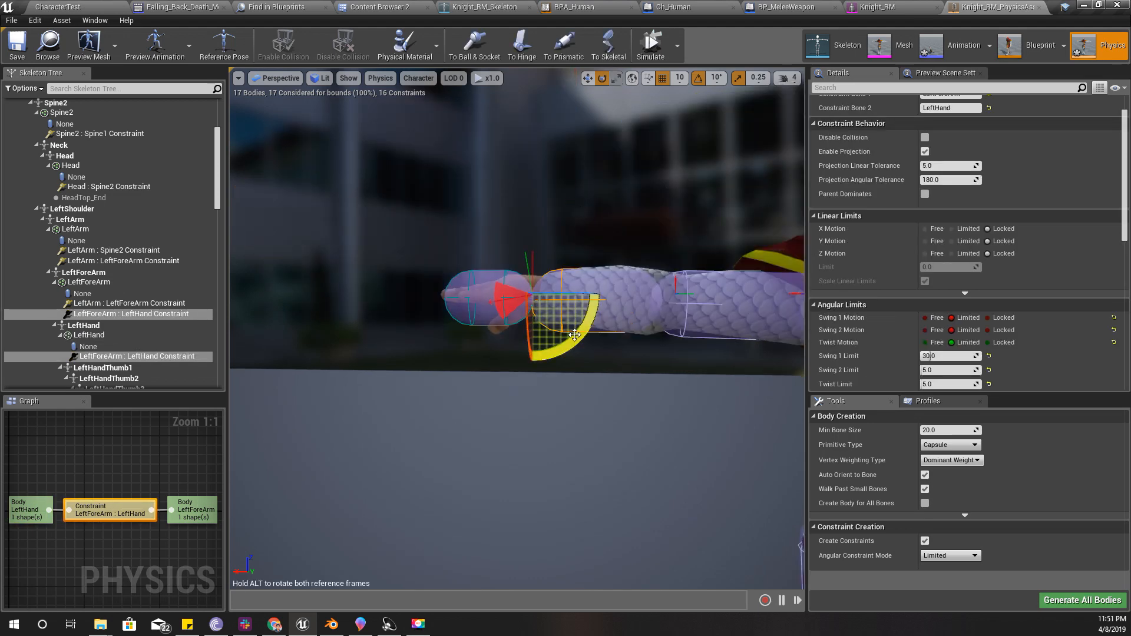
drag(580, 339, 645, 356)
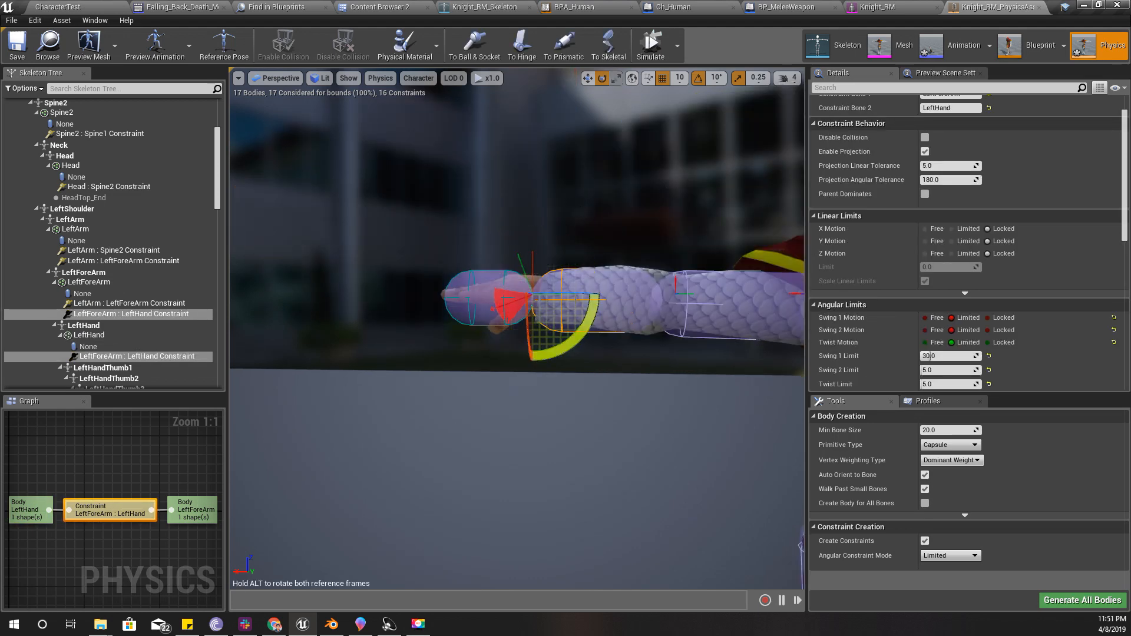
drag(596, 310, 657, 262)
drag(587, 319, 609, 304)
Simulate the forearm and hand linked by the wrist constraint and pull the hand upward to test the joint
click(654, 46)
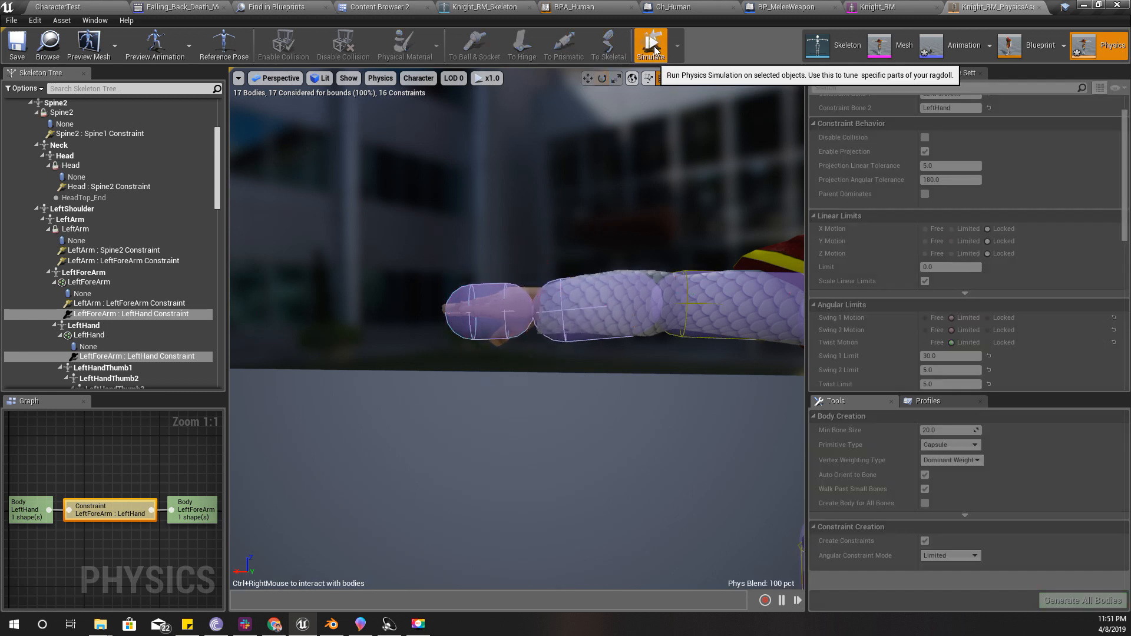
ctrl+right_drag(488, 350, 473, 235)
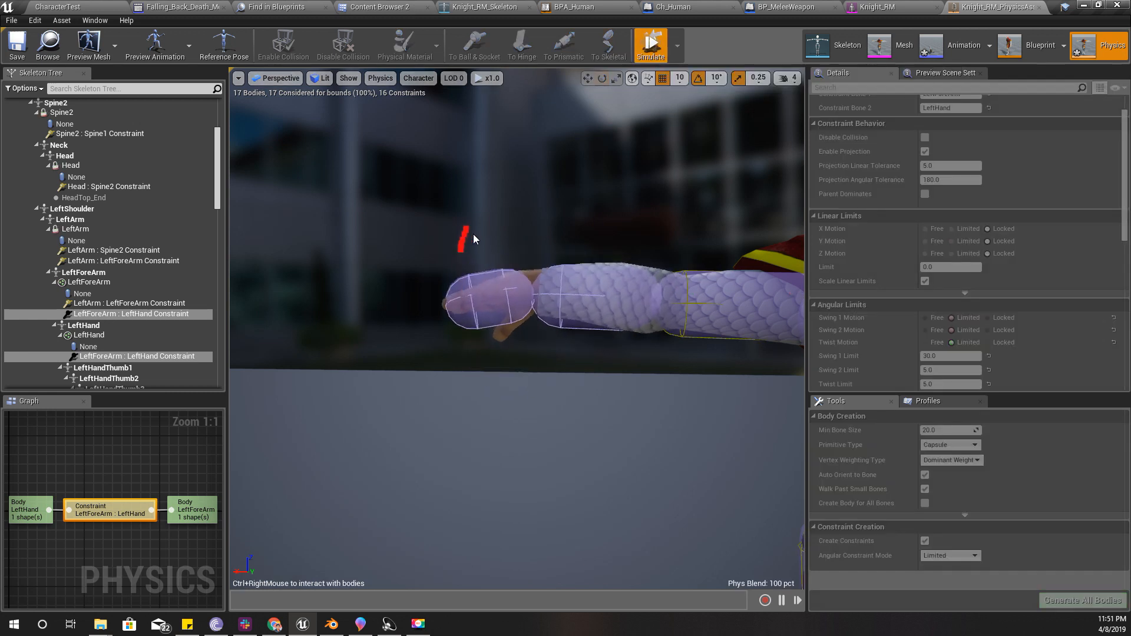
ctrl+right_drag(500, 347, 547, 70)
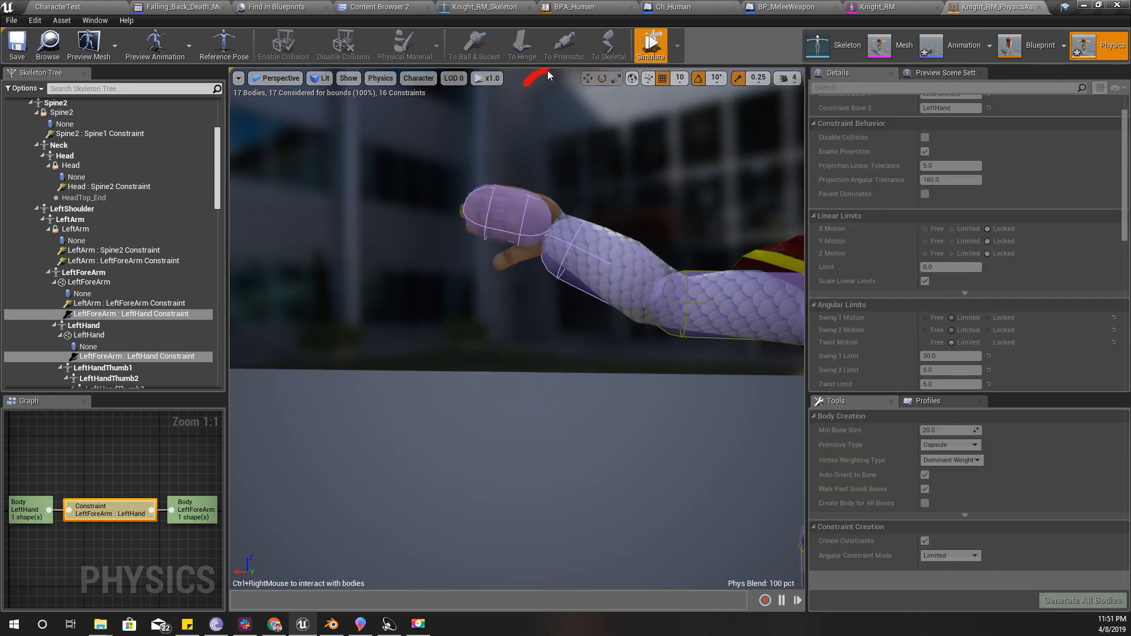
ctrl+right_drag(505, 346, 489, 247)
click(650, 42)
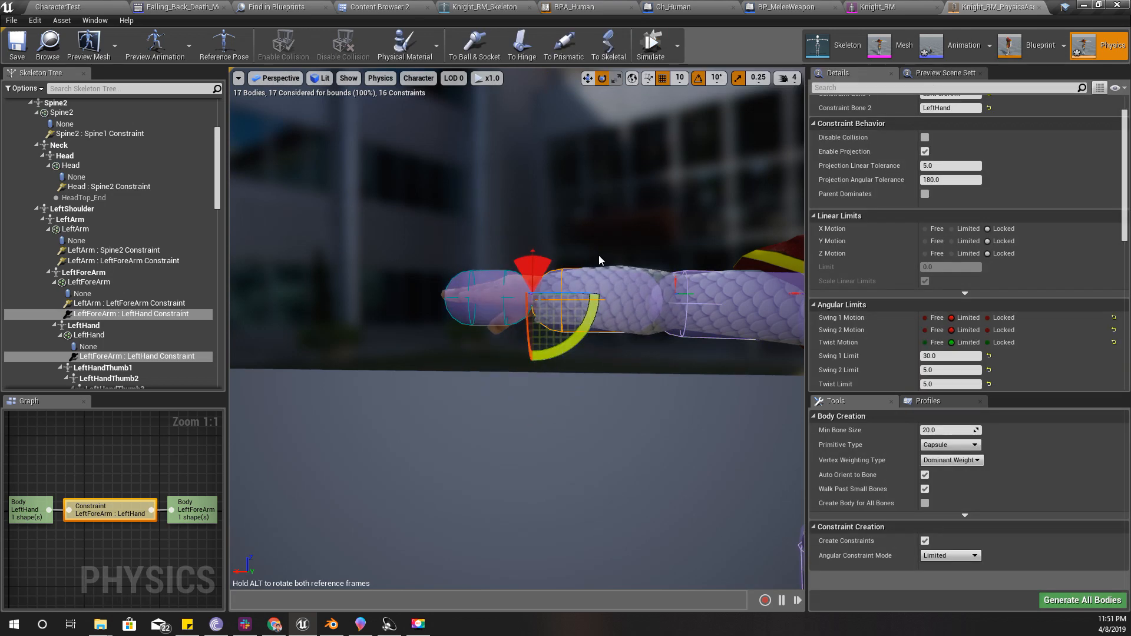
Simulate only the LeftHand body and pull it around to test how far the wrist bends
click(493, 306)
click(651, 43)
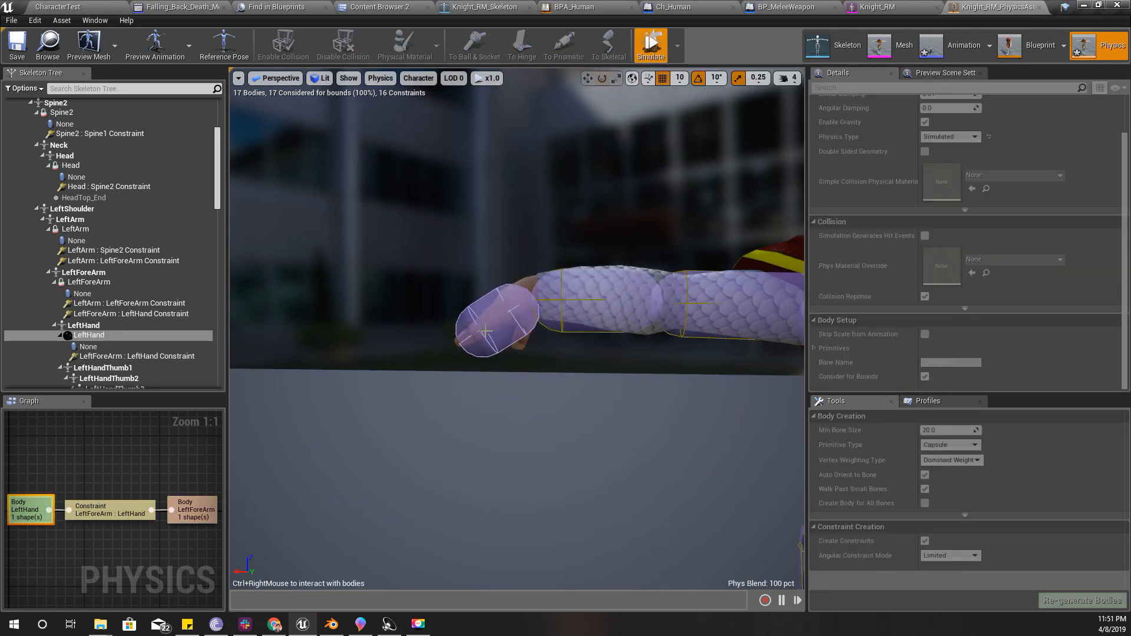
ctrl+right_drag(486, 331, 427, 553)
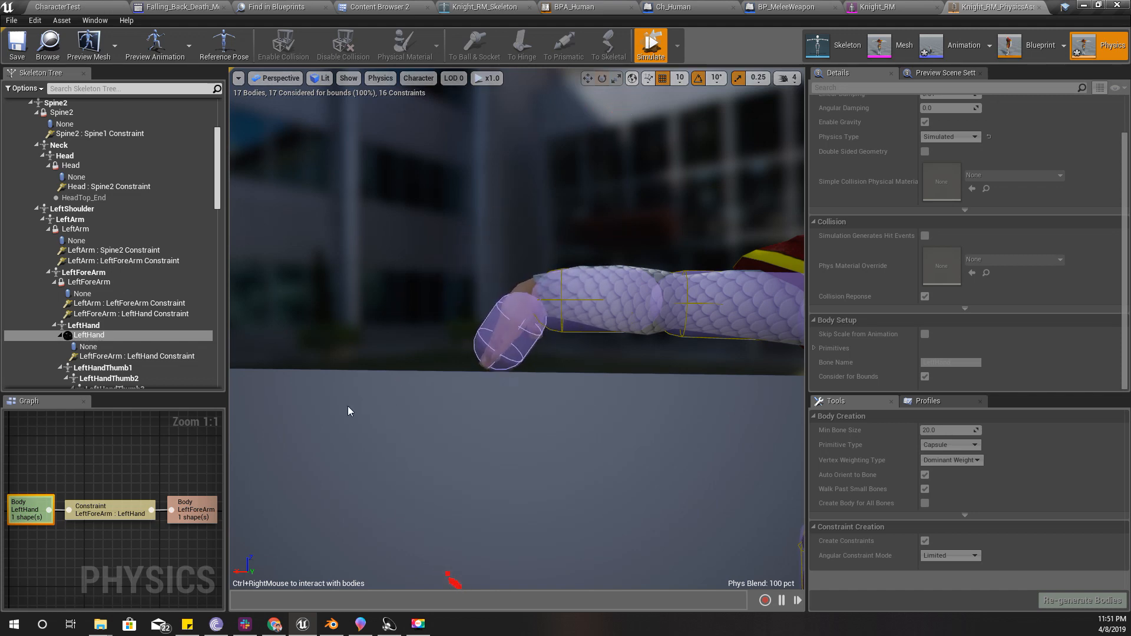
ctrl+right_drag(348, 410, 662, 84)
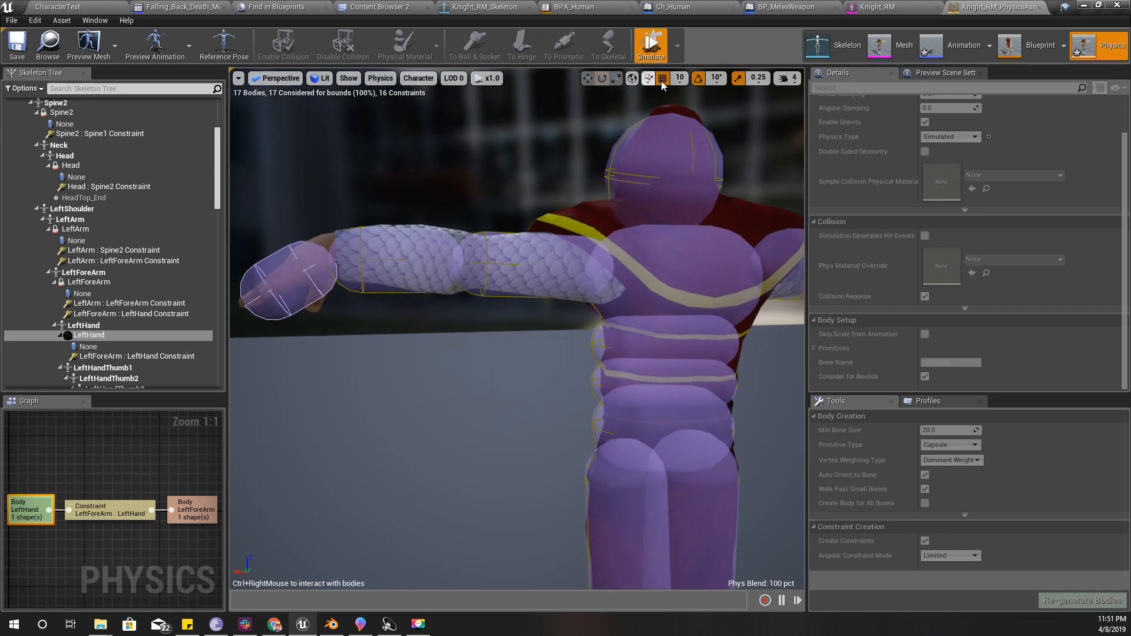
click(651, 44)
Simulate the LeftForeArm body and pull the forearm in several directions to test the elbow and wrist together
key(f)
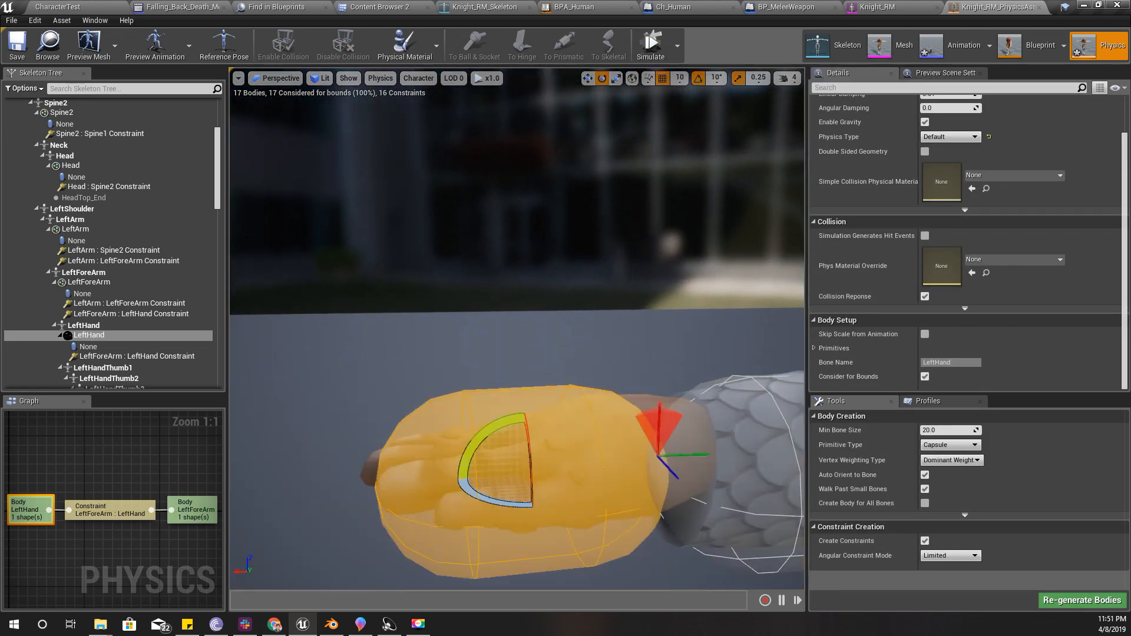
mouse_move(488, 297)
right_down()
mouse_move(448, 282)
mouse_move(471, 306)
mouse_move(488, 297)
right_up()
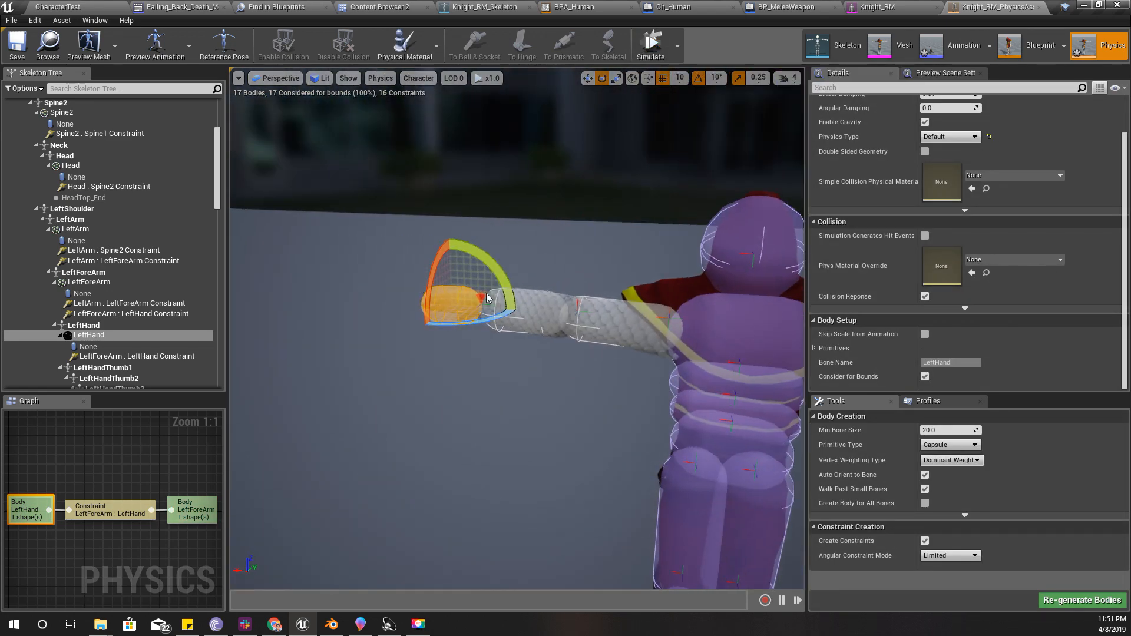
click(537, 307)
click(651, 44)
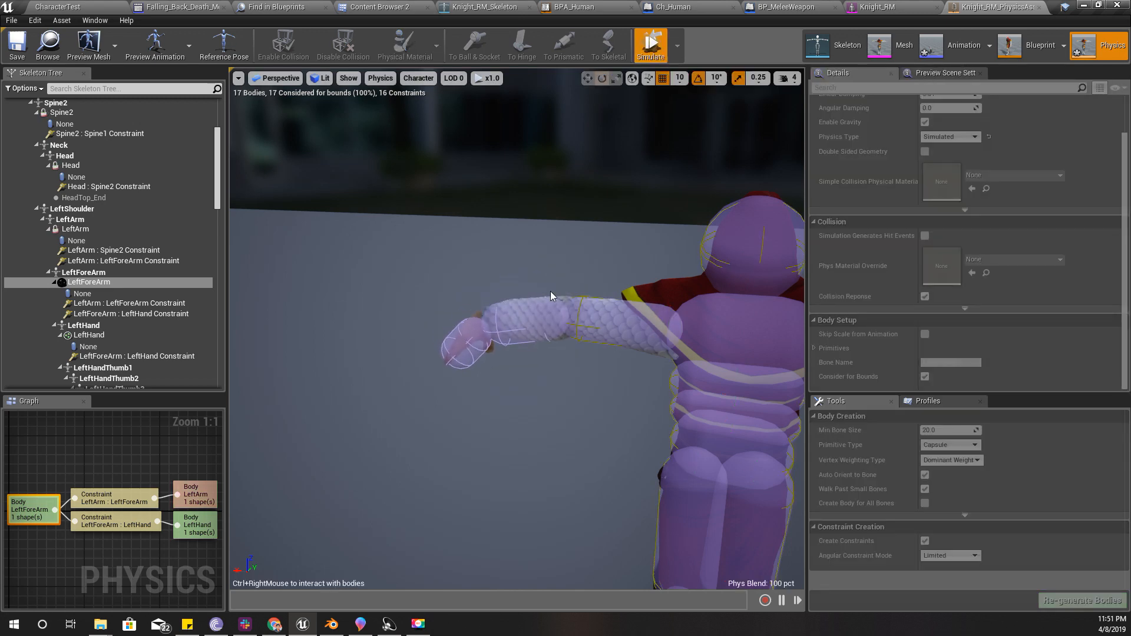
ctrl+right_drag(538, 307, 728, 128)
right_drag(687, 239, 627, 228)
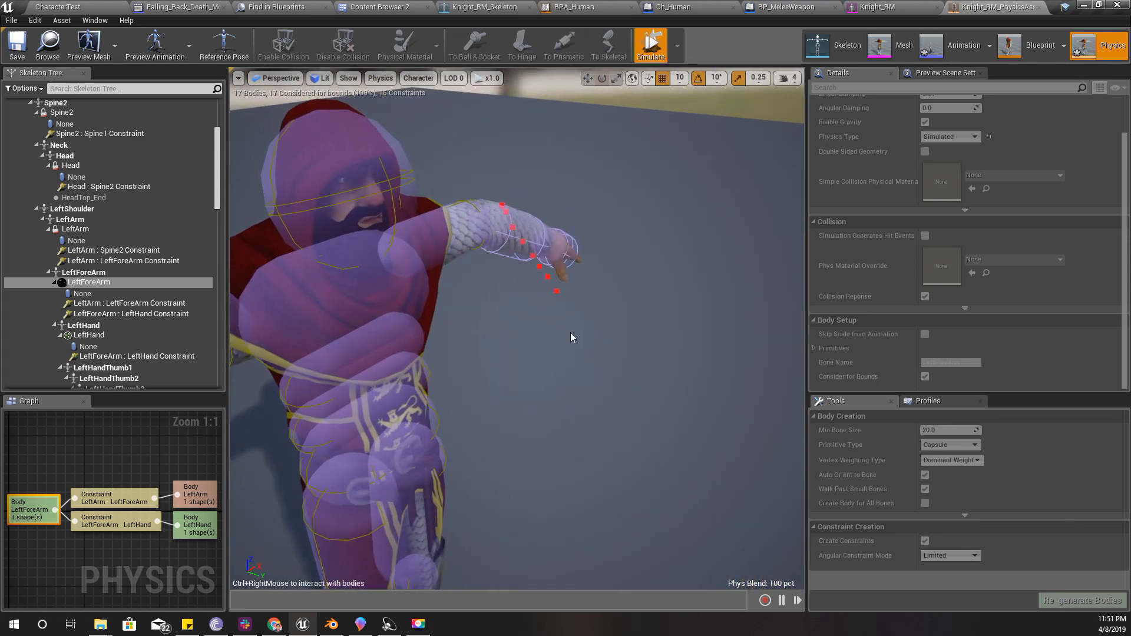
mouse_move(560, 395)
ctrl+right_down()
mouse_move(546, 429)
mouse_move(614, 398)
mouse_move(373, 318)
mouse_move(492, 285)
mouse_move(511, 242)
ctrl+right_up()
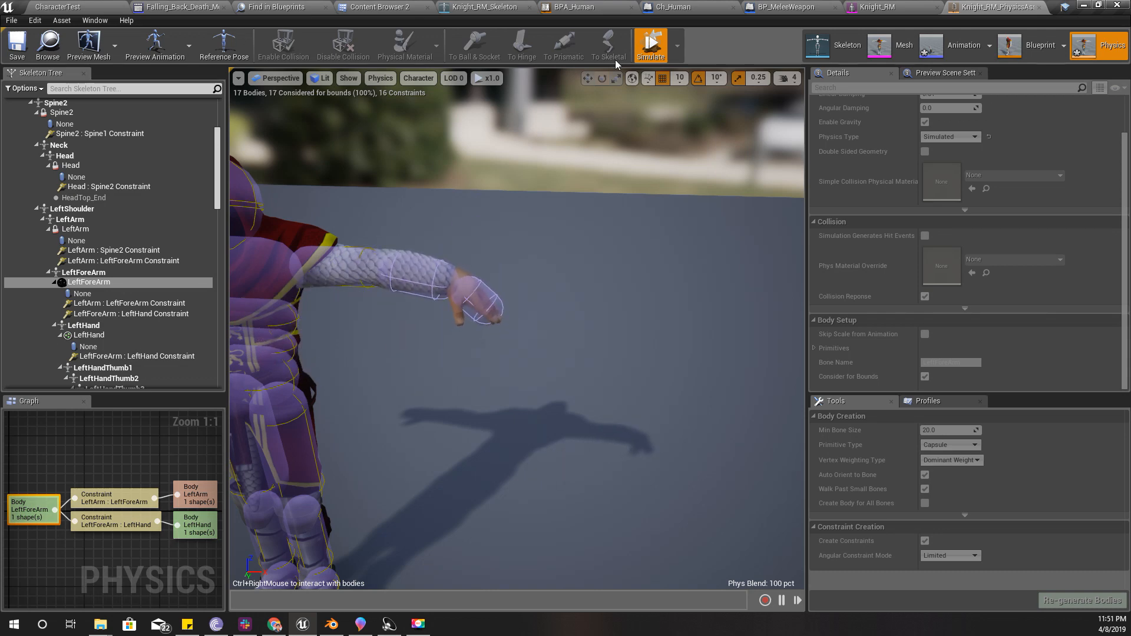
click(651, 45)
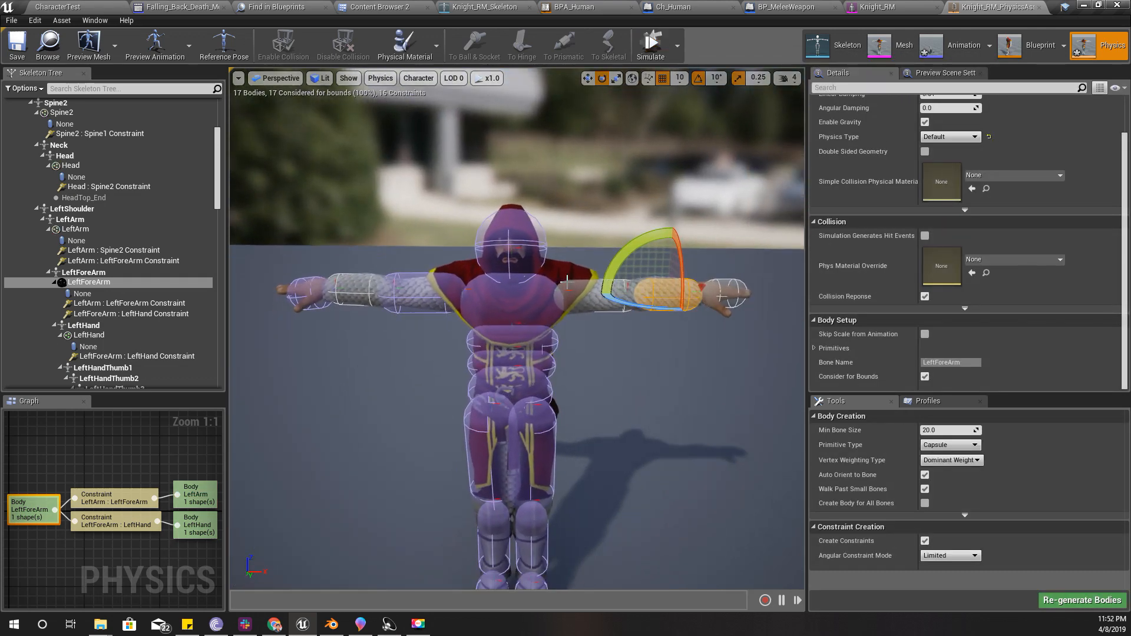
Simulate the LeftArm body to test how the whole left arm moves from the shoulder
click(595, 291)
click(652, 47)
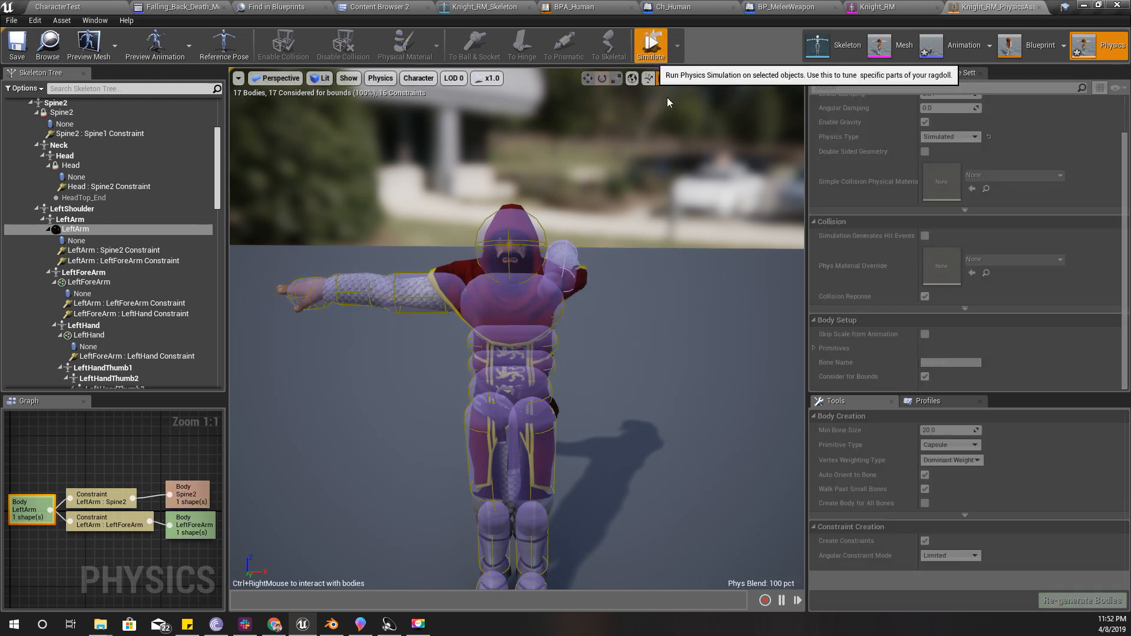
click(651, 45)
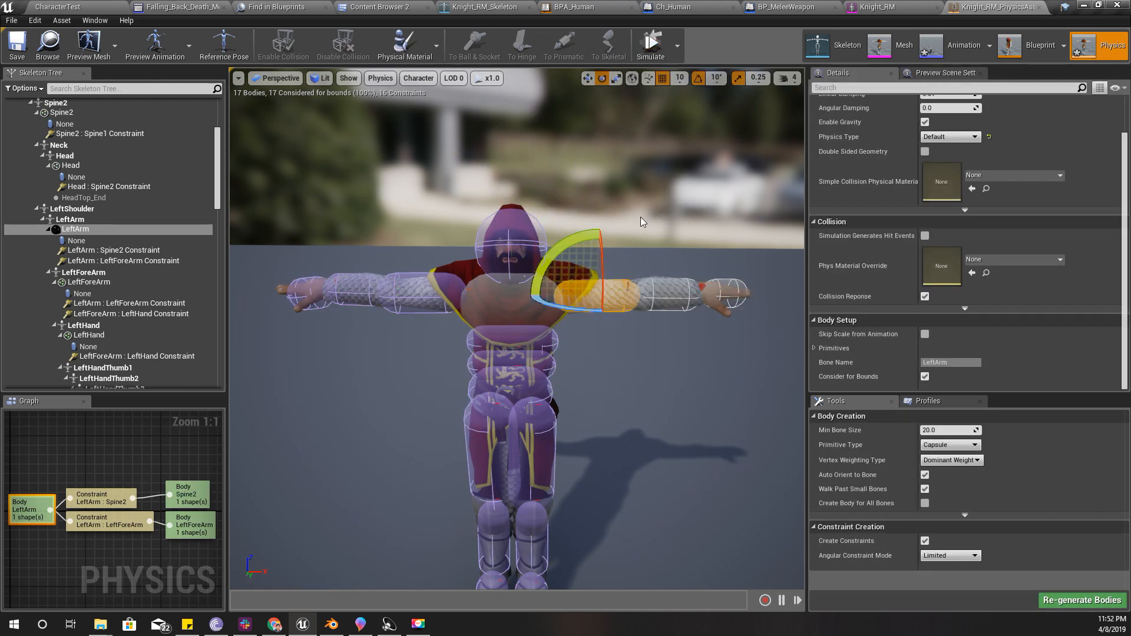
Examine the angular limits and orientation of the LeftArm : Spine2 and LeftArm : LeftForeArm constraints
scroll(641, 216, up, 5)
scroll(618, 280, up, 5)
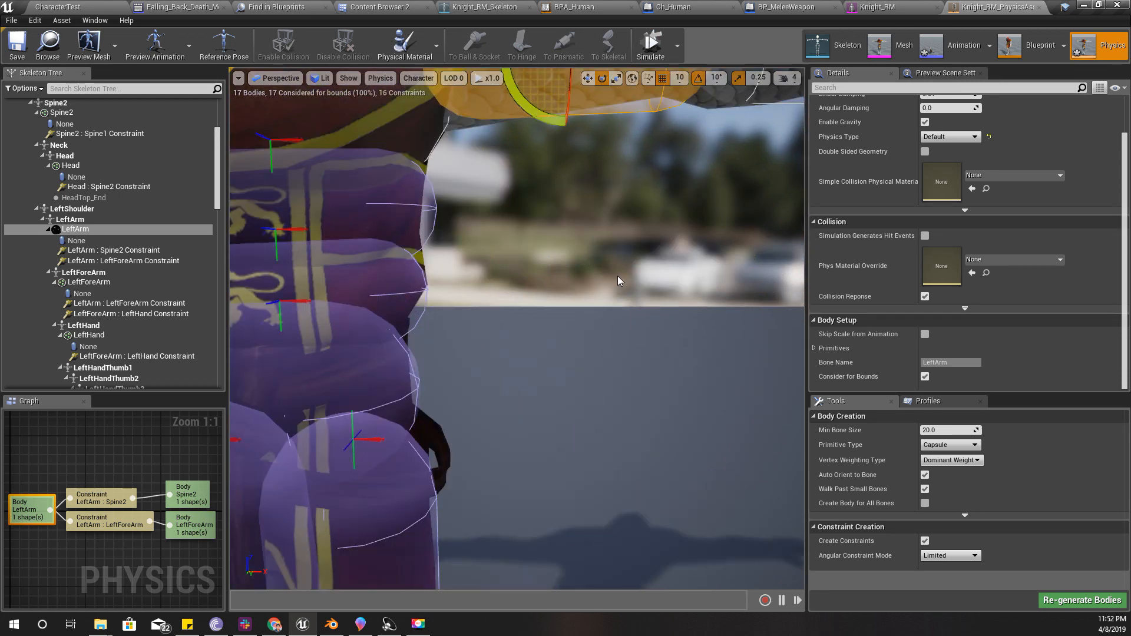
click(151, 255)
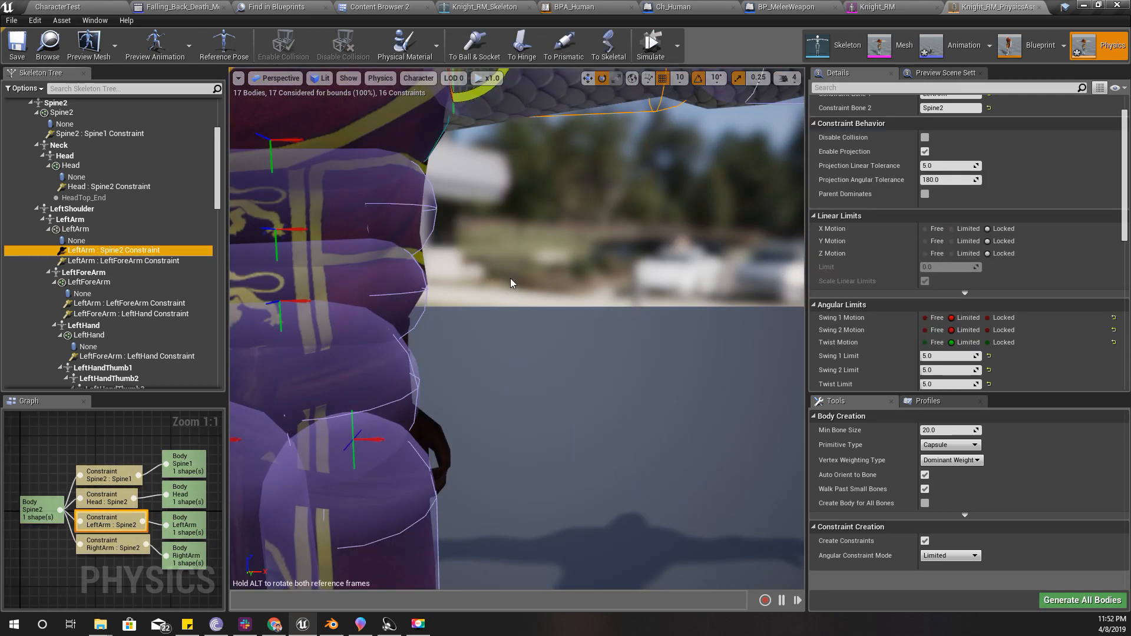
scroll(510, 278, down, 5)
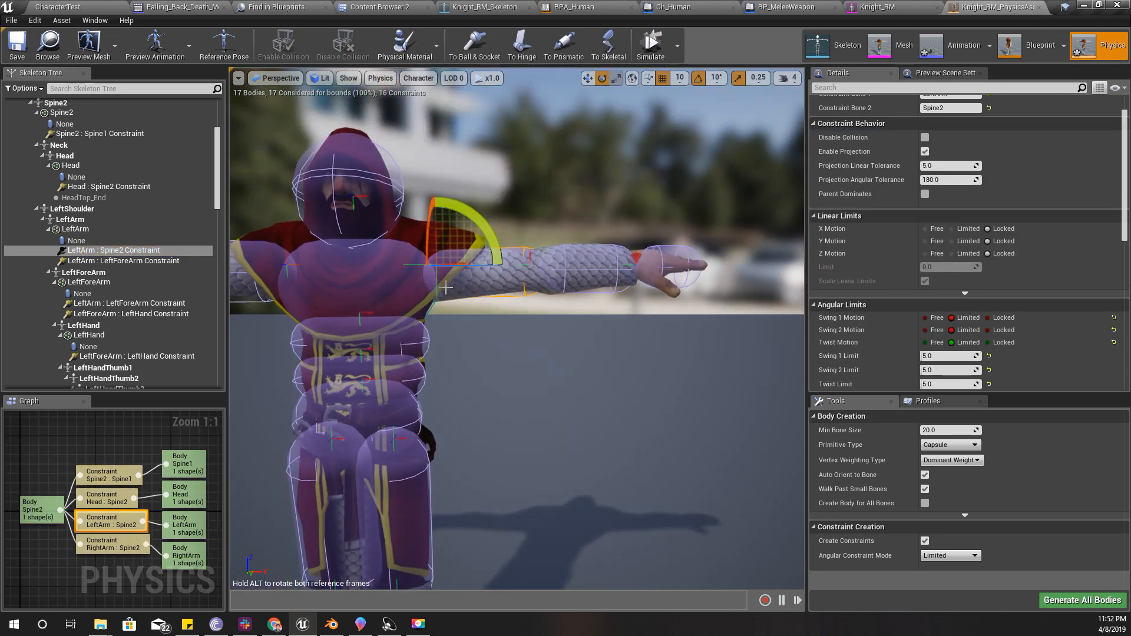
click(127, 261)
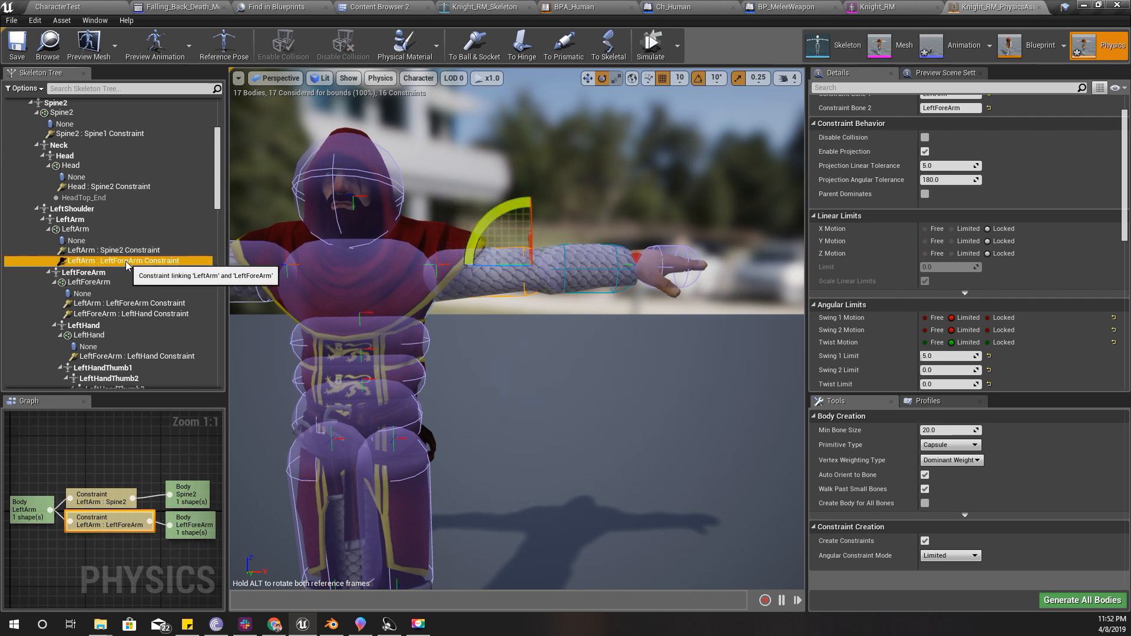
scroll(551, 303, up, 5)
right_drag(655, 317, 655, 317)
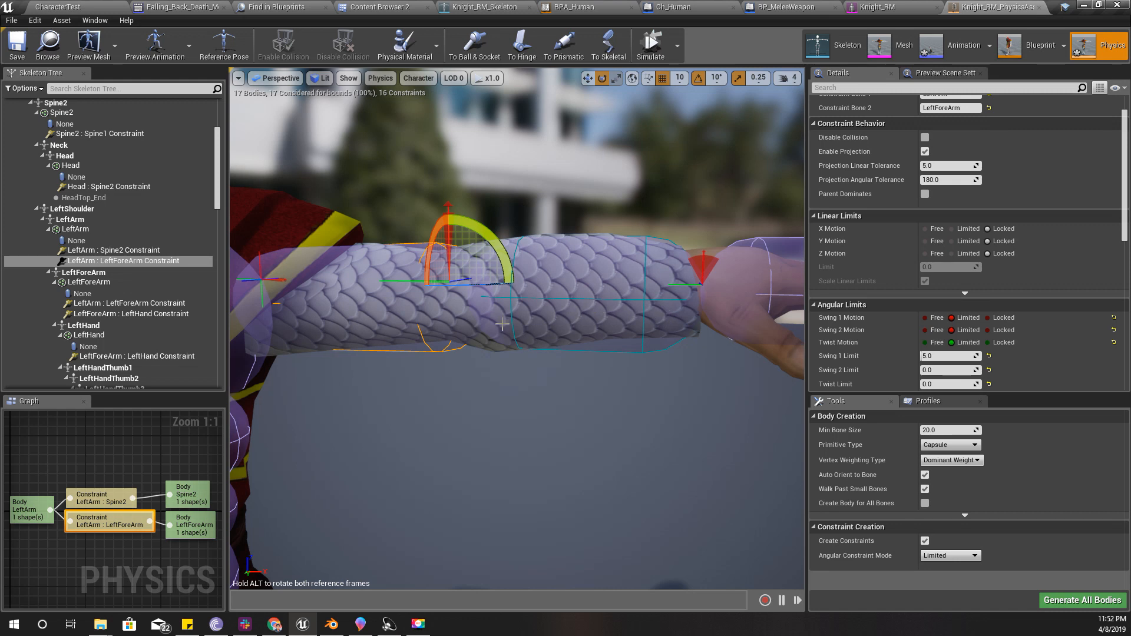
Test the LeftArm simulation with the LeftArm : LeftForeArm constraint deleted, and undo that deletion
click(114, 262)
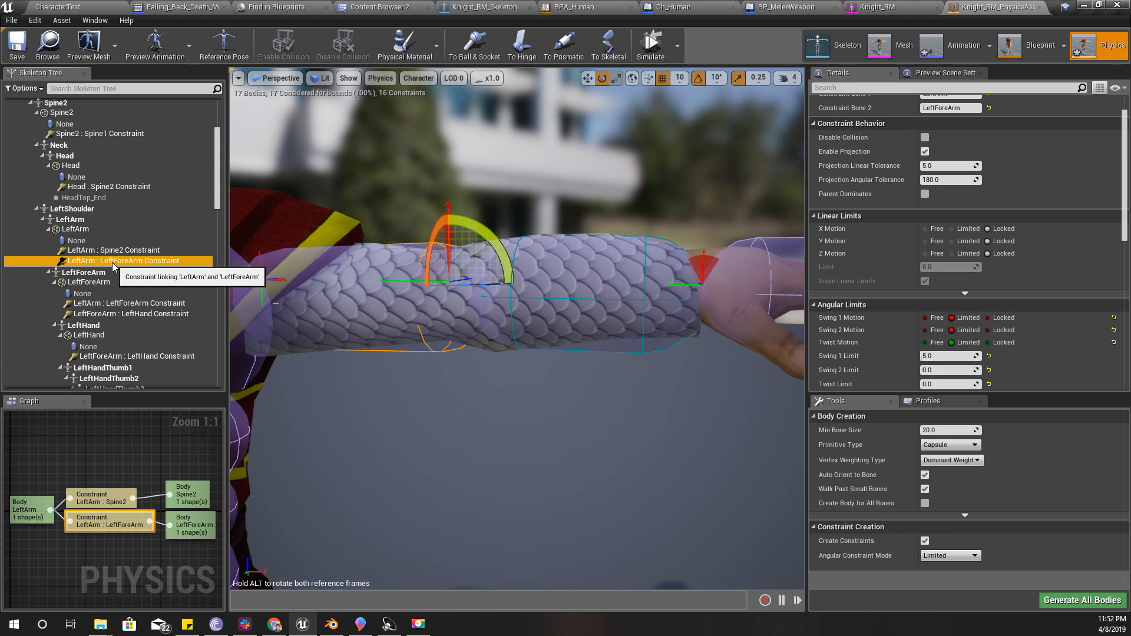
key(Delete)
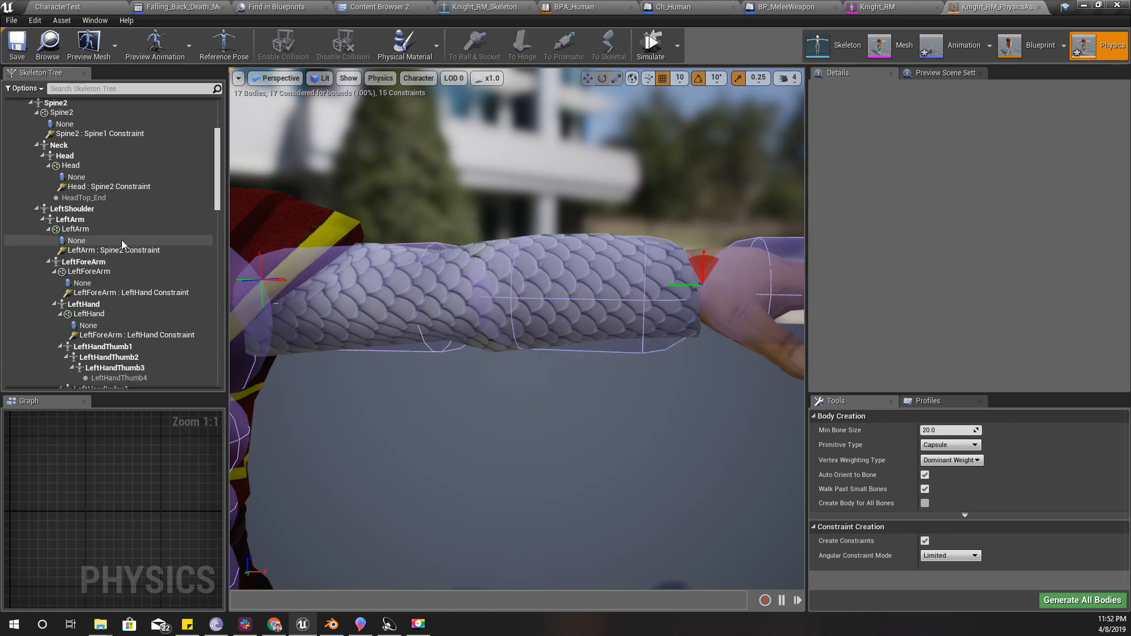
click(77, 228)
click(650, 44)
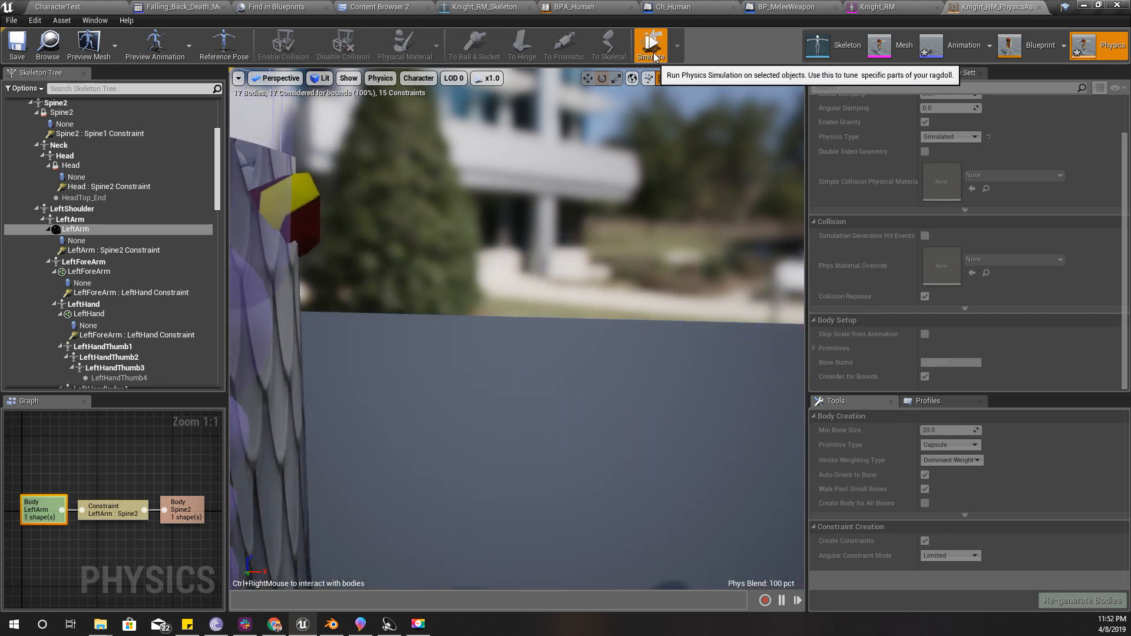
key(ctrl+z)
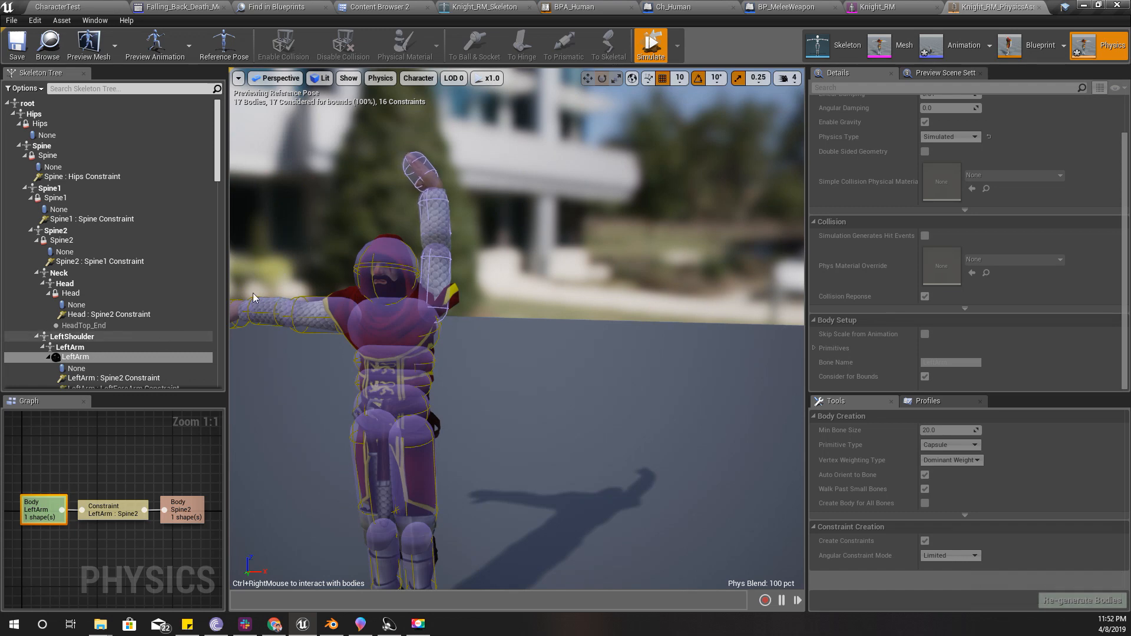
click(650, 44)
Review the left arm's shoulder, elbow and LeftForeArm : LeftHand wrist constraints up close along the arm
key(f)
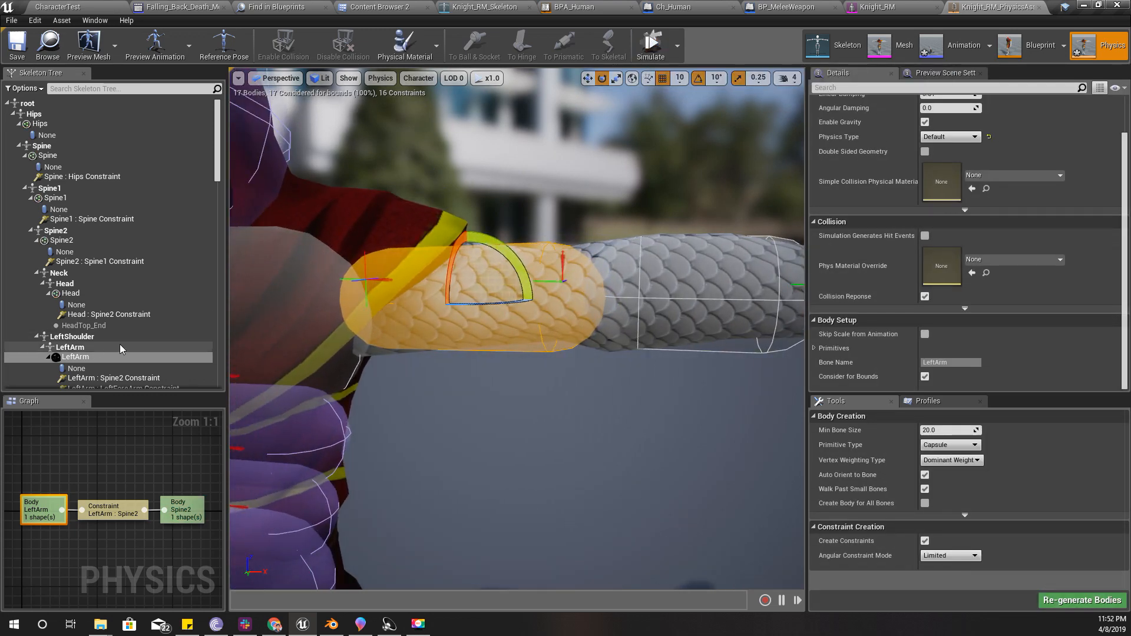
scroll(121, 349, down, 1)
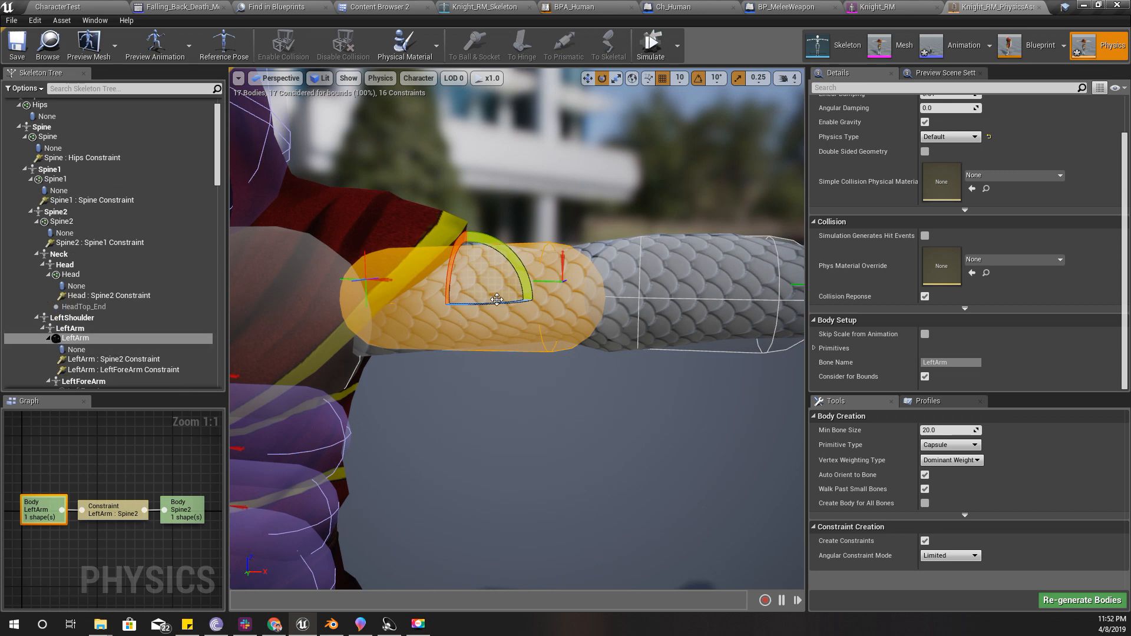
click(143, 359)
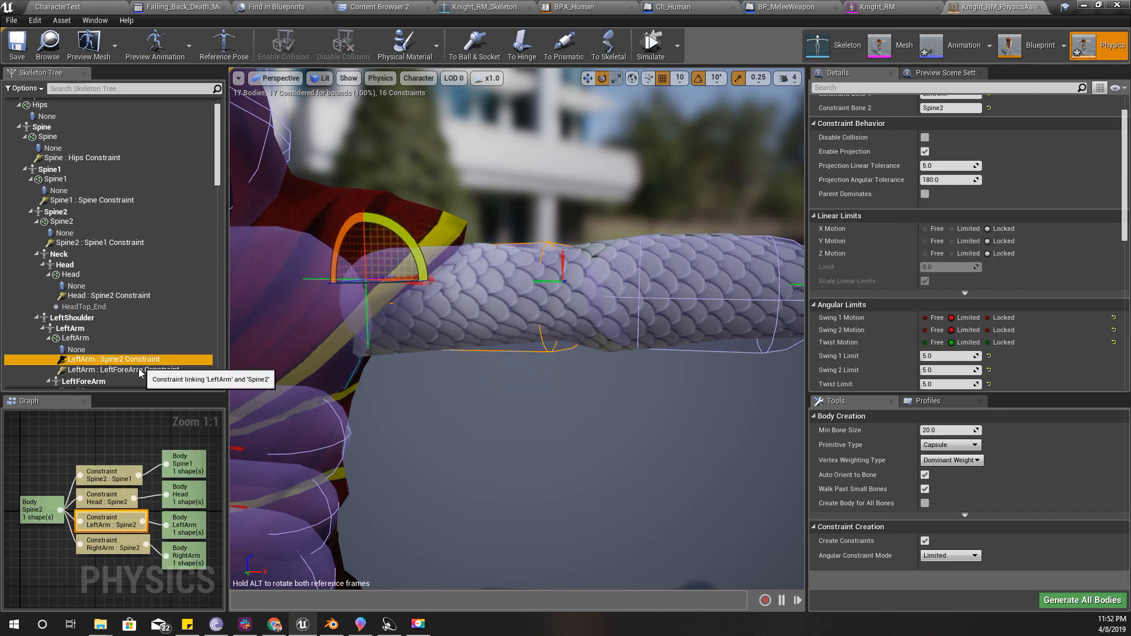
click(135, 370)
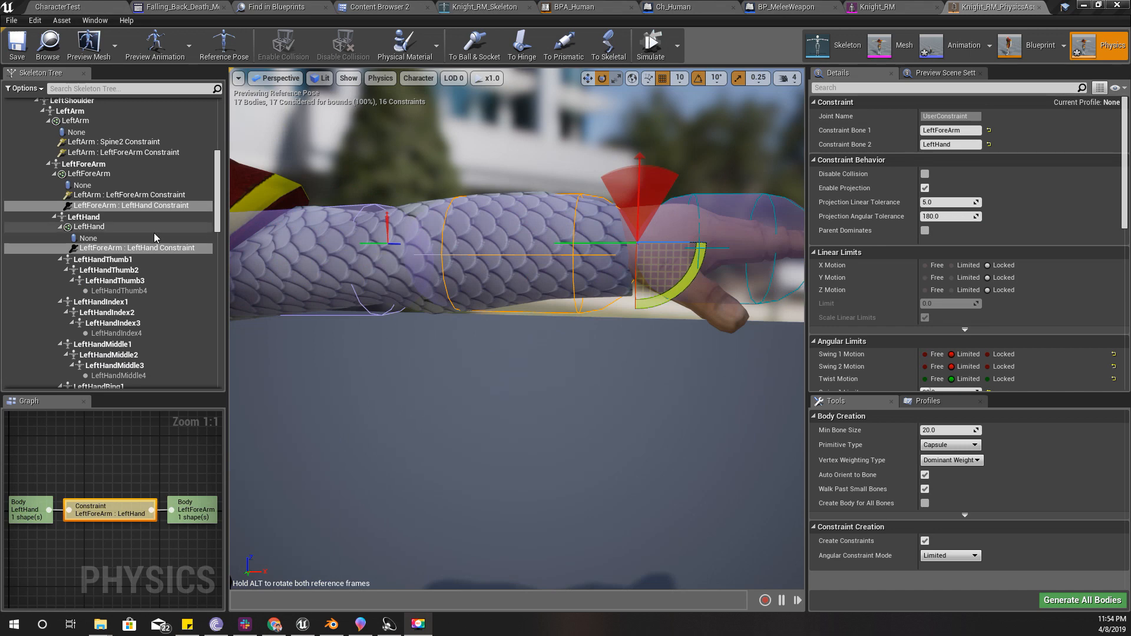
click(154, 230)
click(146, 204)
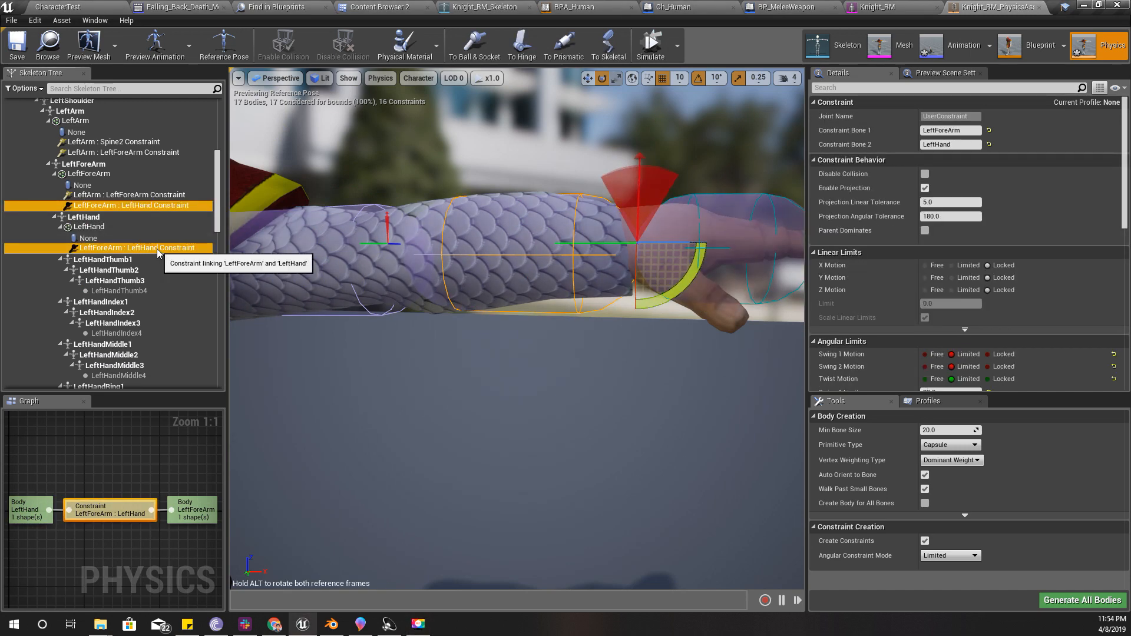
middle_drag(665, 229, 778, 206)
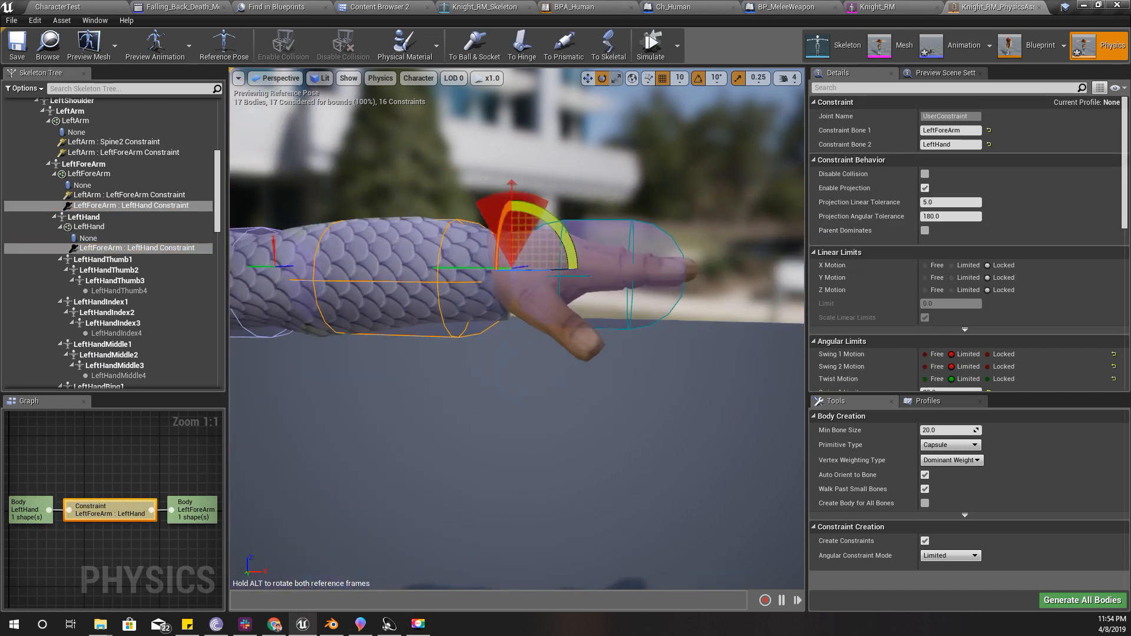
middle_drag(380, 208, 465, 232)
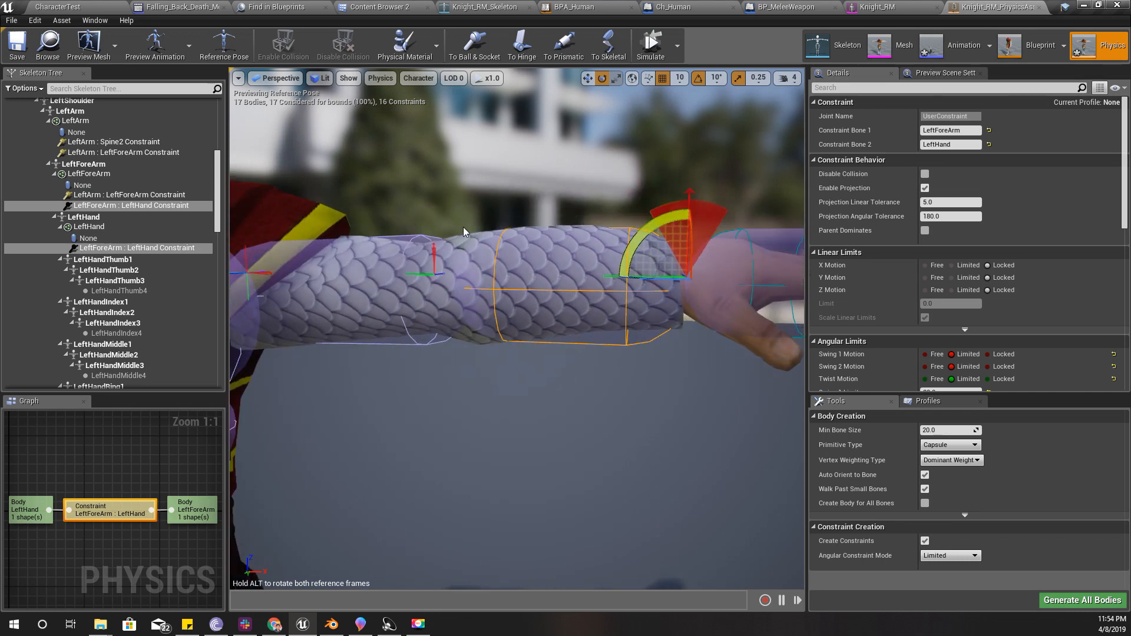
Simulate the LeftArm body to test how the arm swings across the chest from the shoulder
right_drag(442, 232, 495, 229)
middle_drag(495, 230, 444, 249)
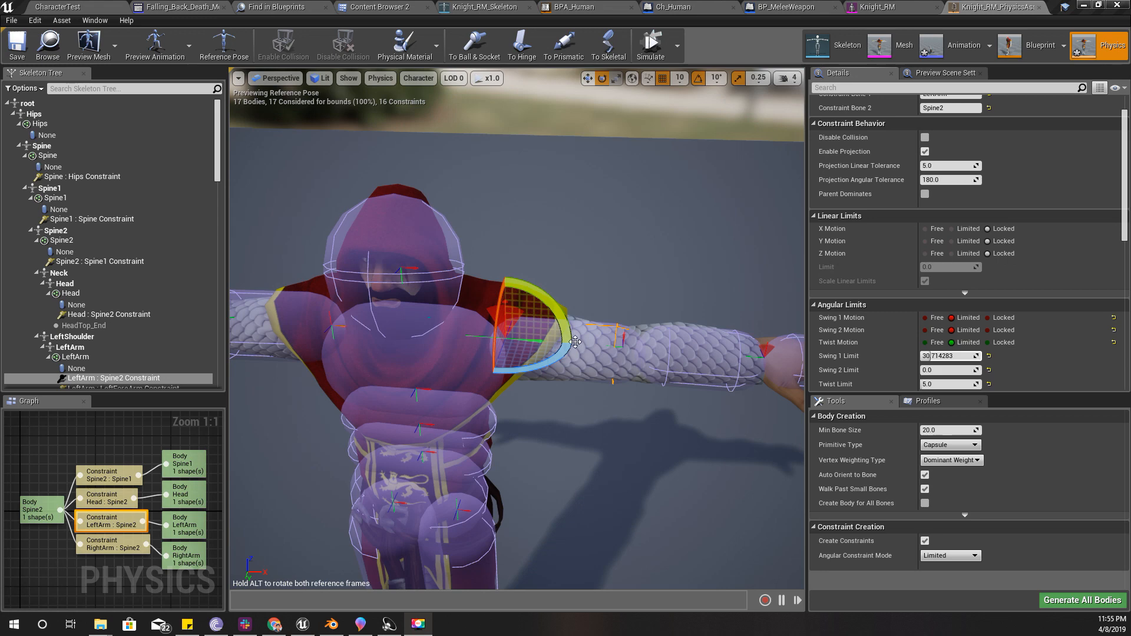
click(596, 329)
click(650, 47)
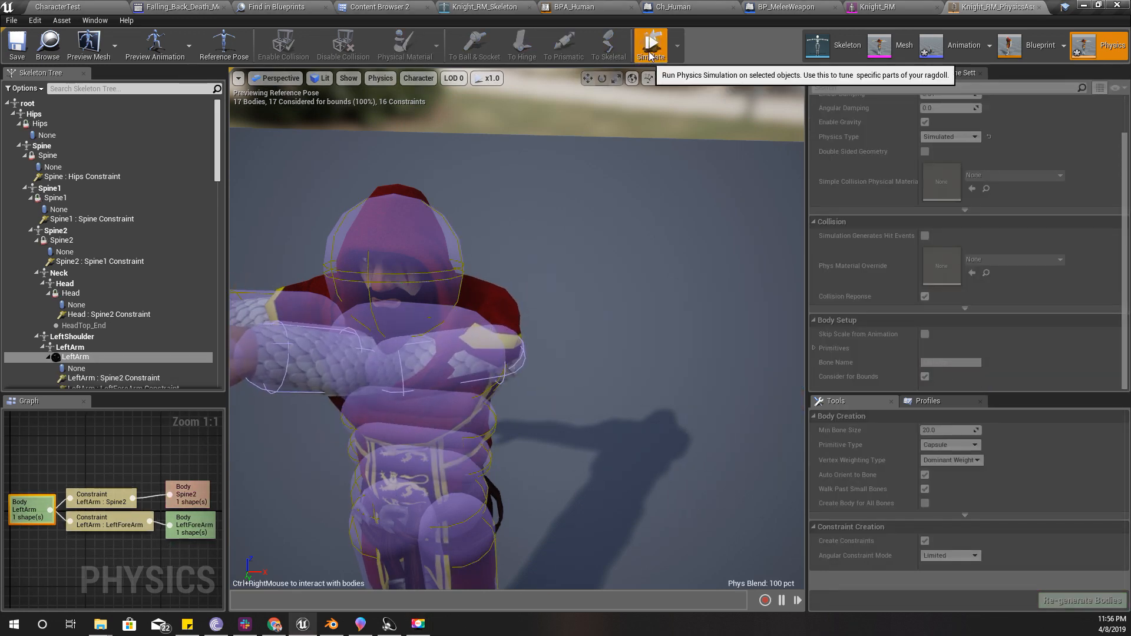
click(649, 51)
Set the twist limit of the LeftArm : Spine2 shoulder constraint to about 46
scroll(556, 326, up, 3)
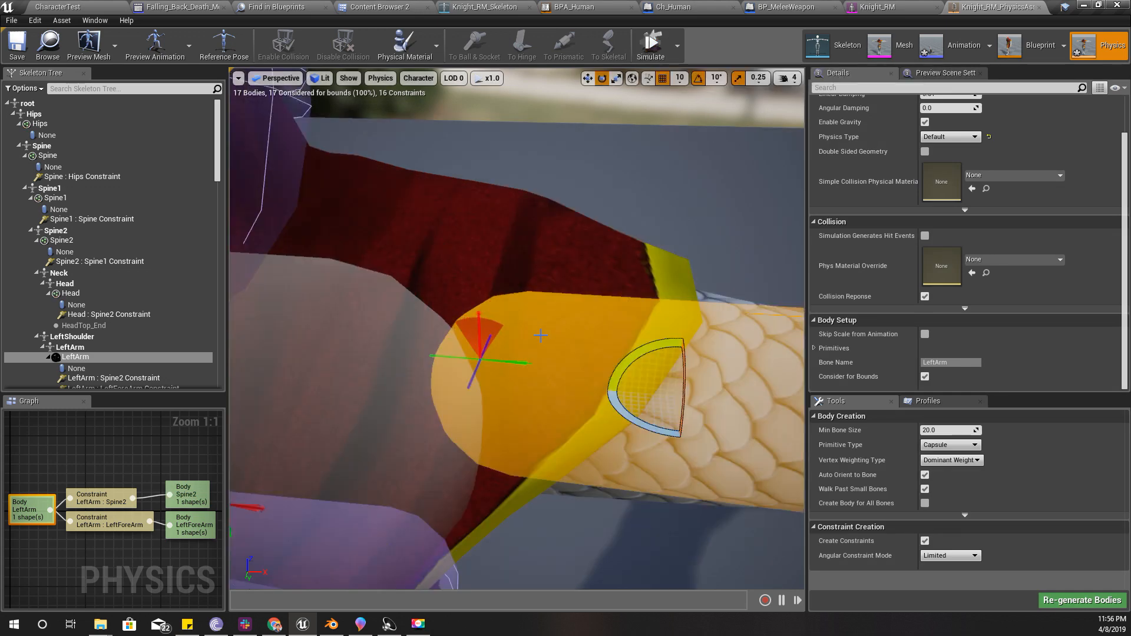
mouse_move(556, 326)
right_down()
mouse_move(579, 255)
mouse_move(575, 319)
right_up()
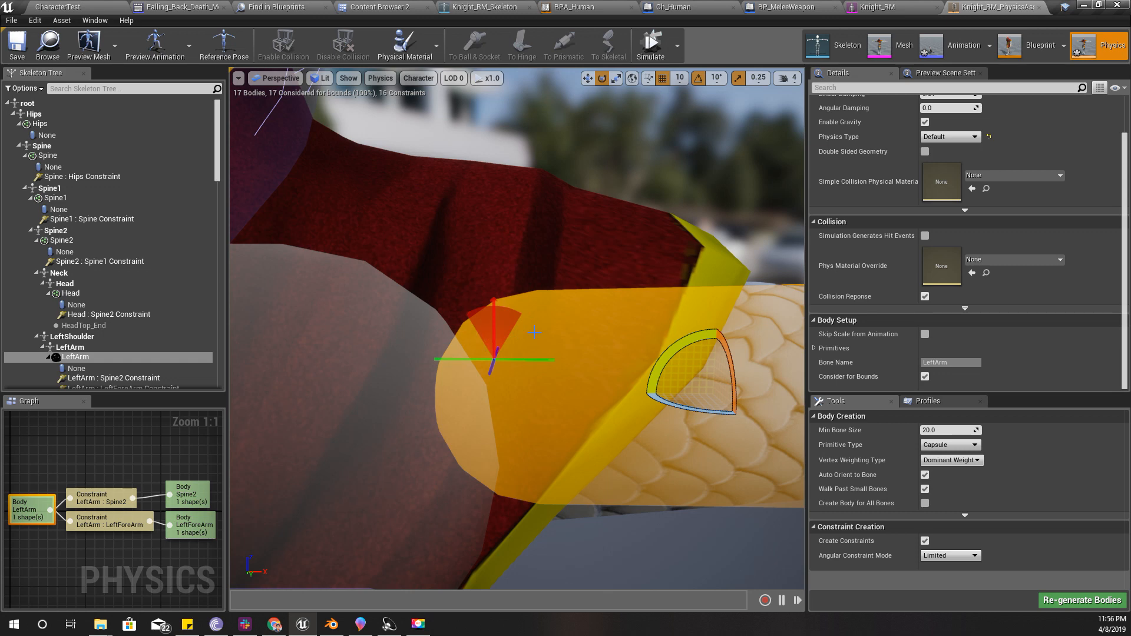
right_drag(534, 333, 535, 335)
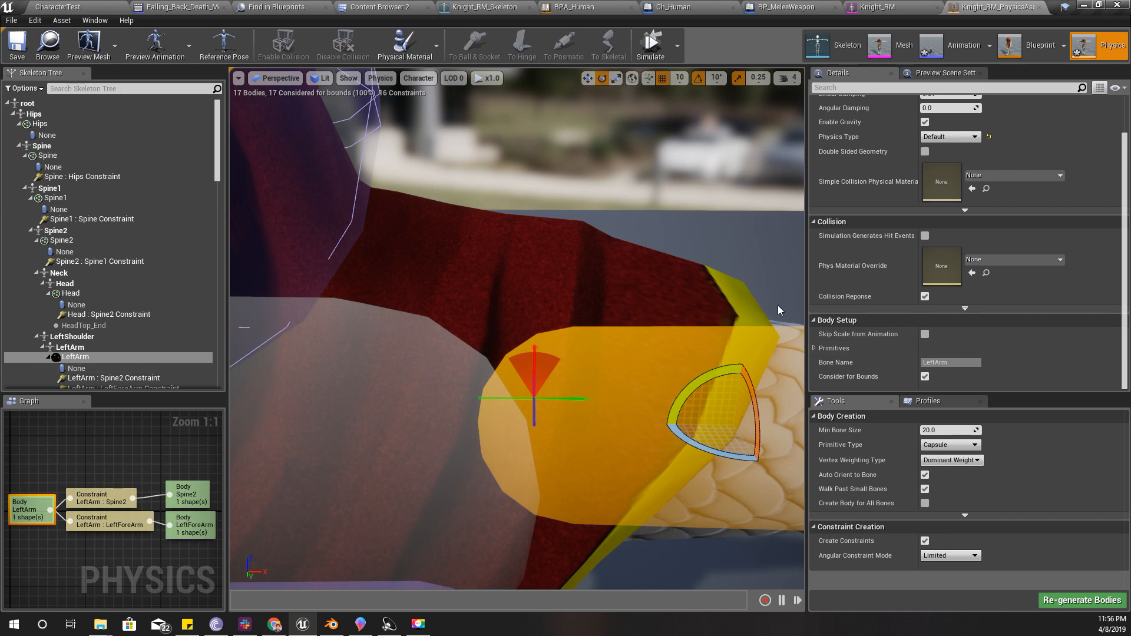
click(545, 400)
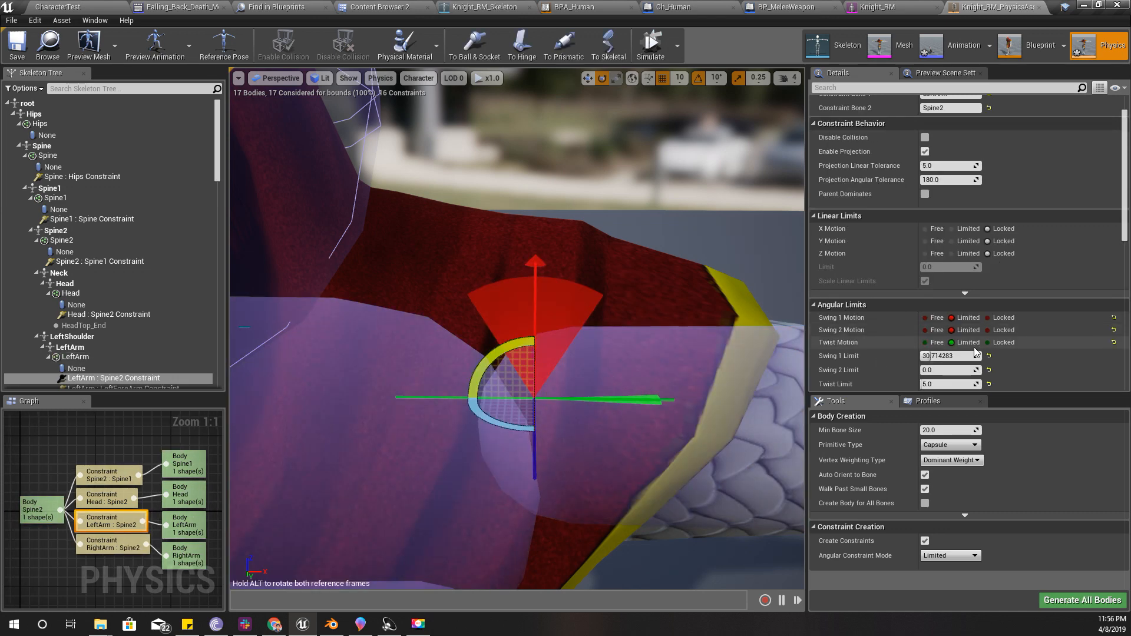
drag(936, 386, 940, 384)
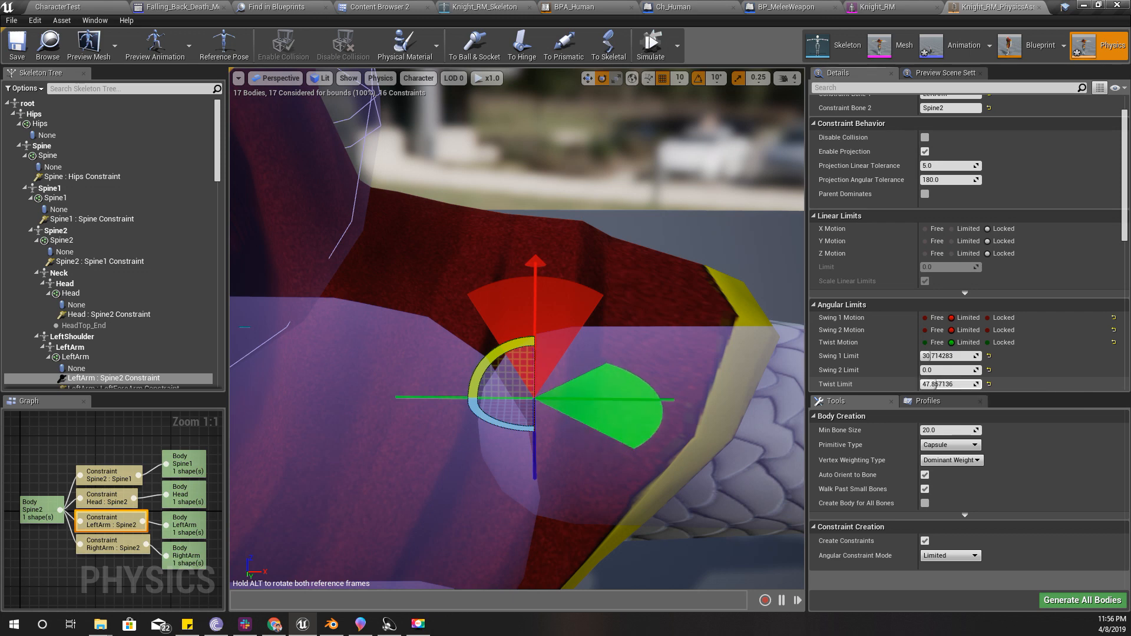
Simulate the left arm and pull it in several directions to test the shoulder's range of motion
right_drag(555, 290, 555, 430)
drag(453, 317, 390, 286)
right_drag(635, 415, 634, 277)
key(s)
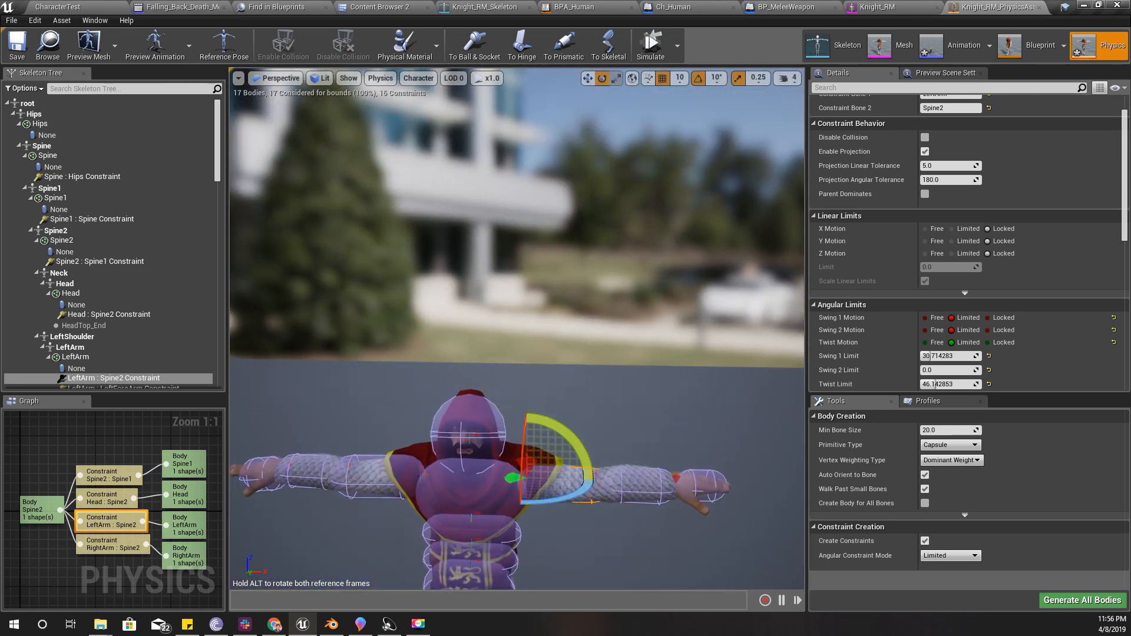
click(652, 46)
right_drag(642, 276, 641, 275)
middle_drag(641, 274, 641, 359)
ctrl+right_drag(521, 400, 430, 515)
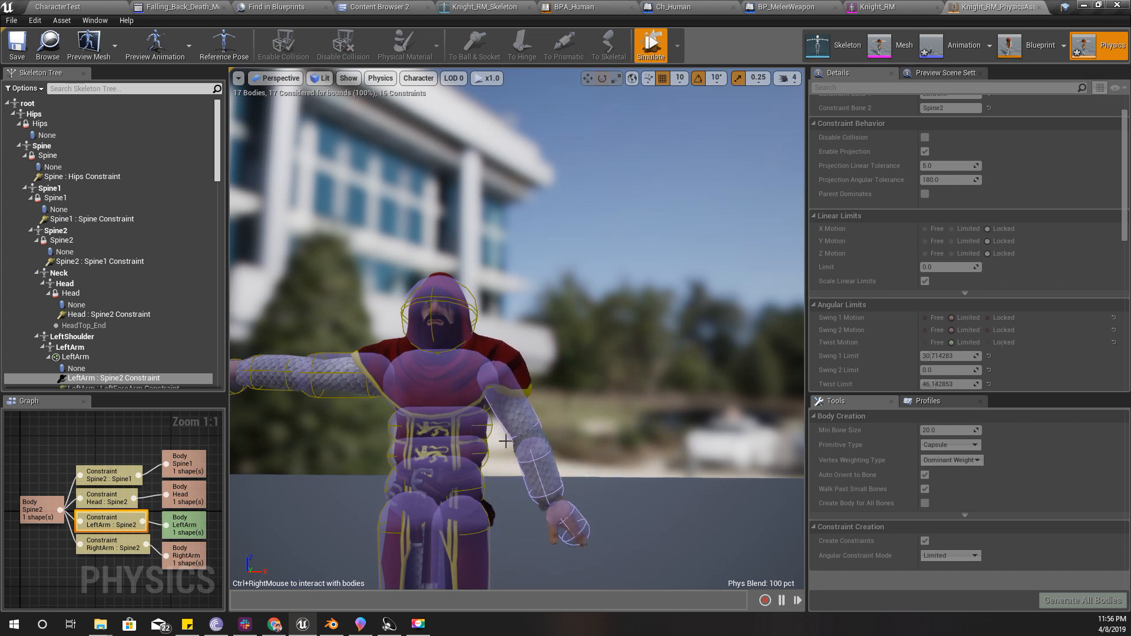
ctrl+right_drag(529, 418, 529, 207)
ctrl+right_drag(539, 416, 454, 512)
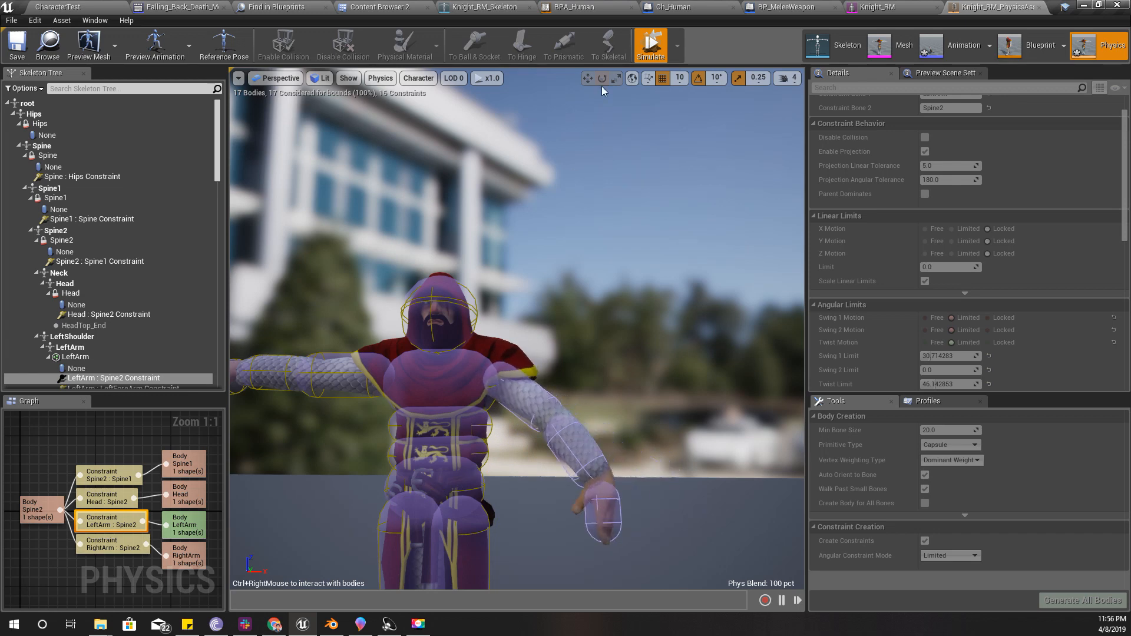
click(651, 42)
Set the Swing 1 limit of the LeftArm : Spine2 constraint to about 83.86 and test the arm in a simulation
key(f)
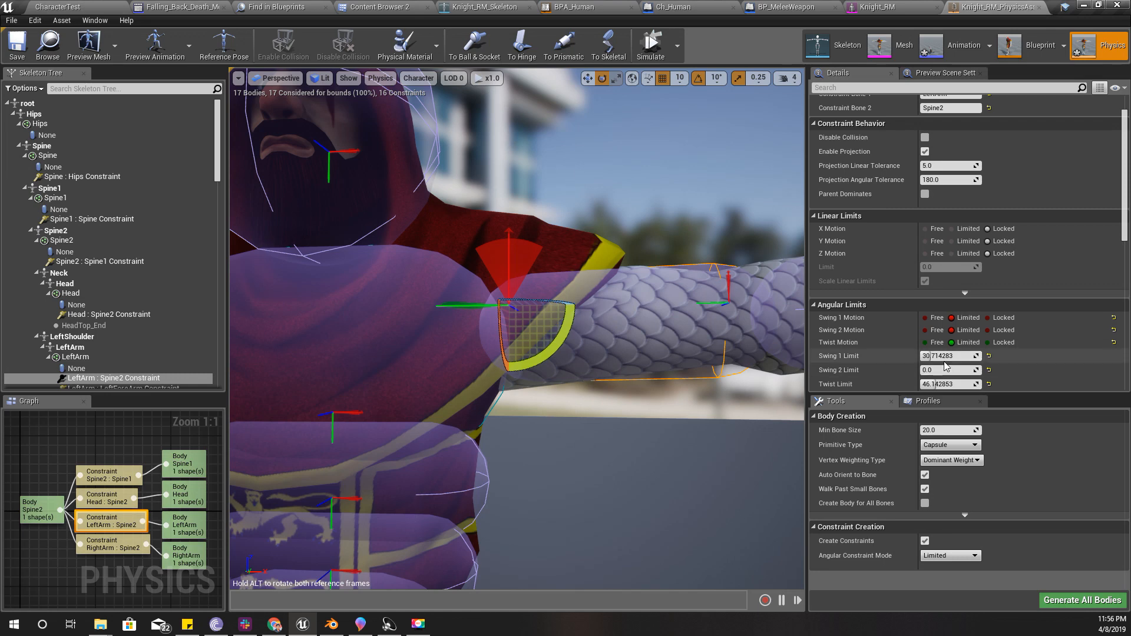
click(650, 43)
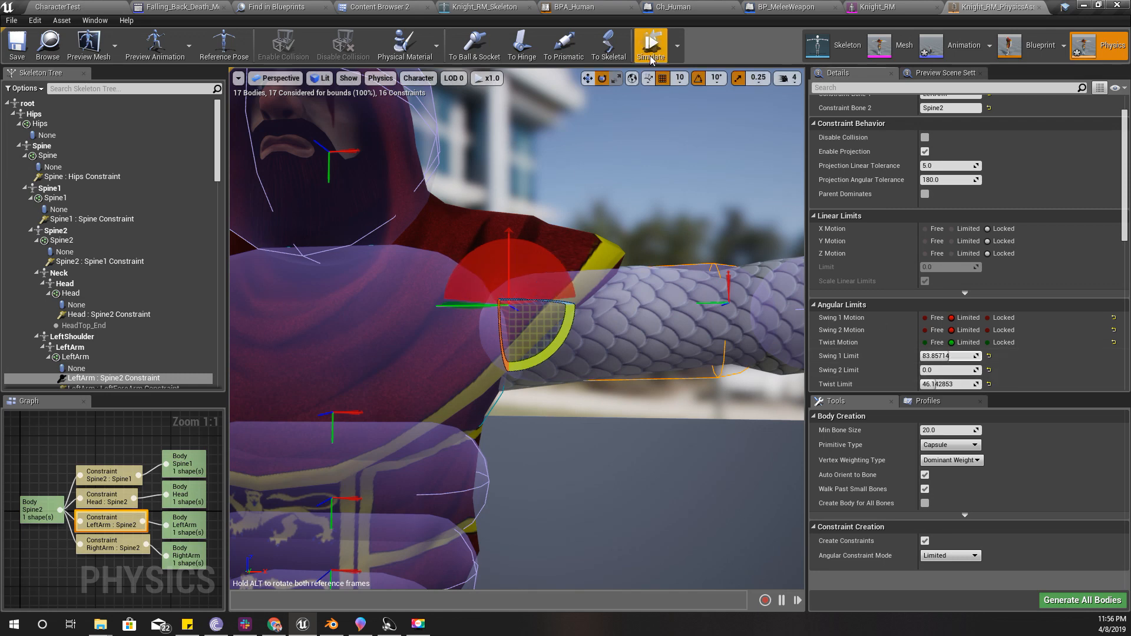
scroll(517, 328, down, 8)
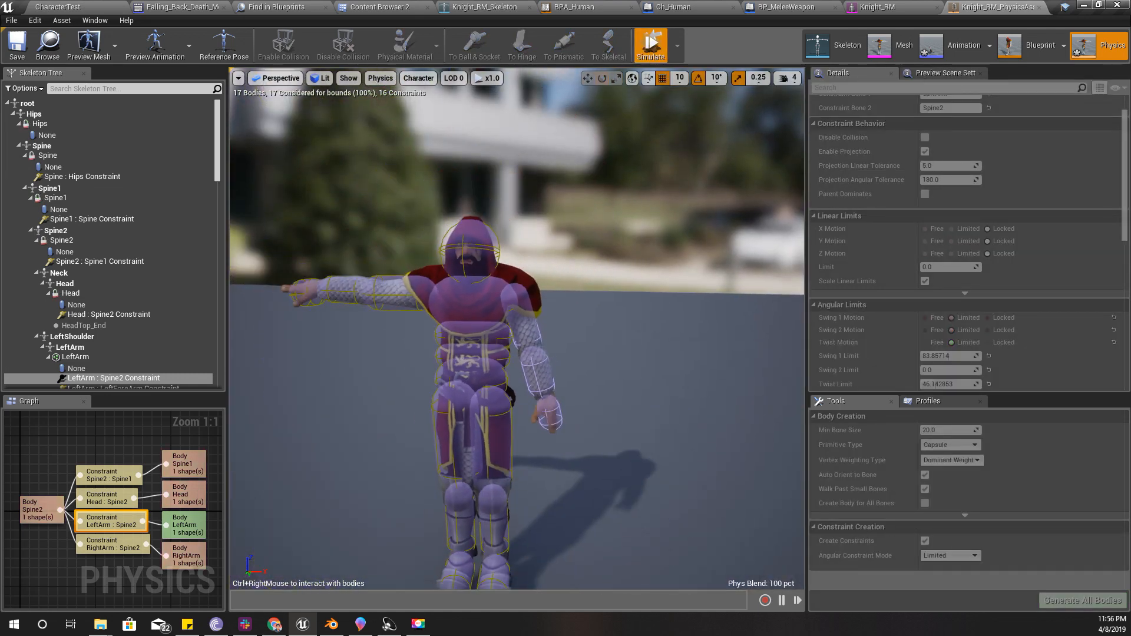
ctrl+right_drag(539, 396, 651, 435)
right_drag(582, 362, 578, 355)
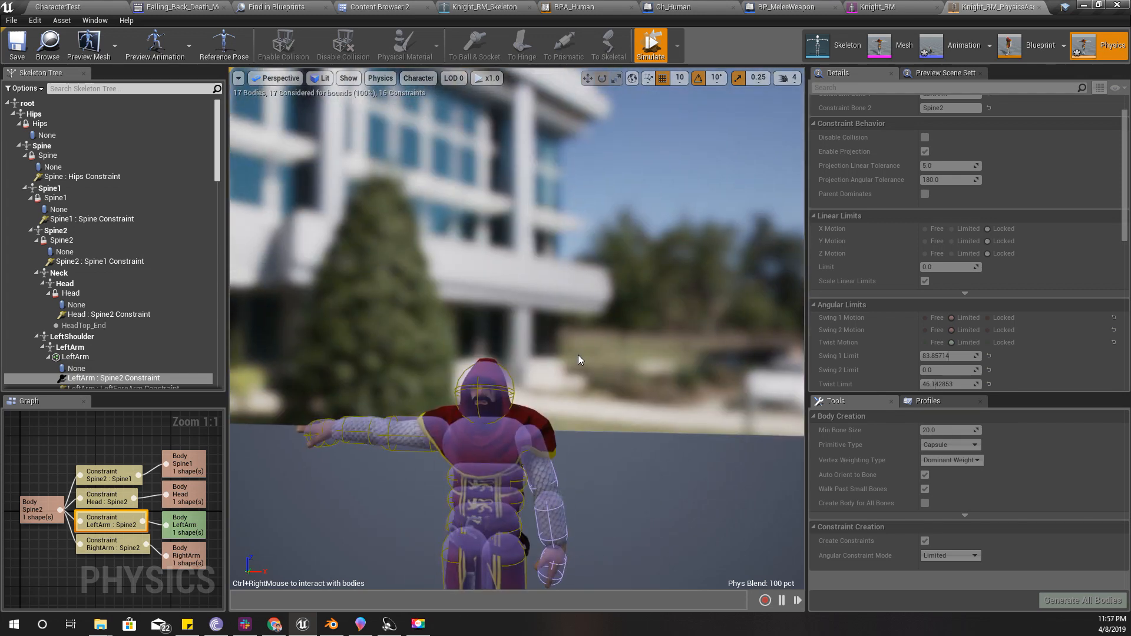
middle_drag(583, 359, 583, 406)
scroll(585, 358, up, 4)
scroll(585, 358, up, 3)
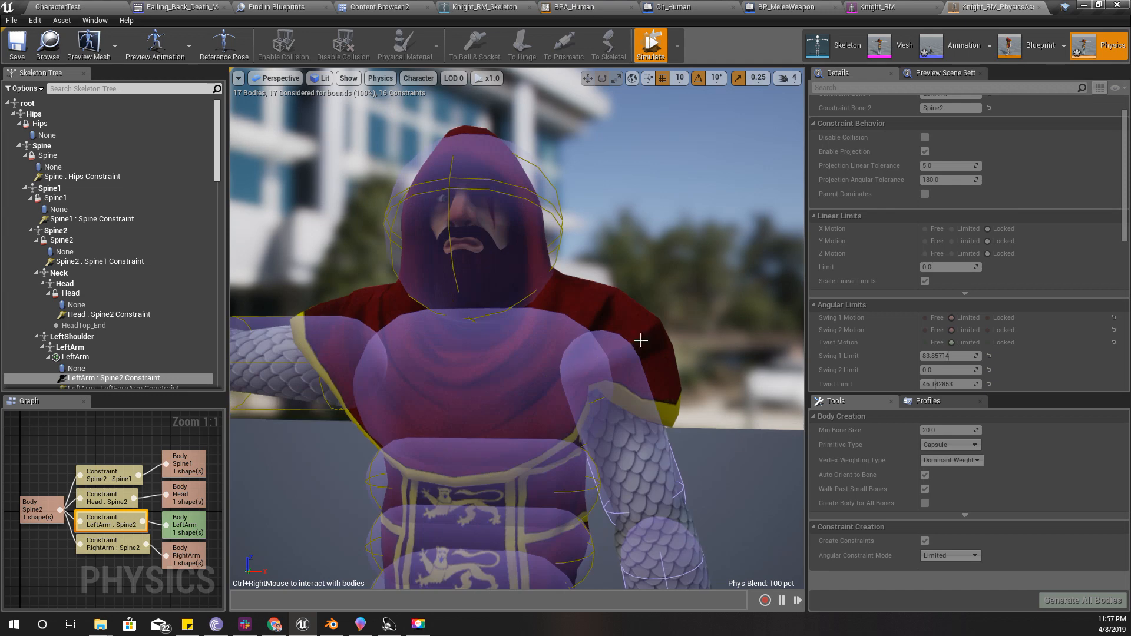
click(653, 52)
Move the LeftArm collision capsule upward and rotate it slightly along the upper arm
click(701, 340)
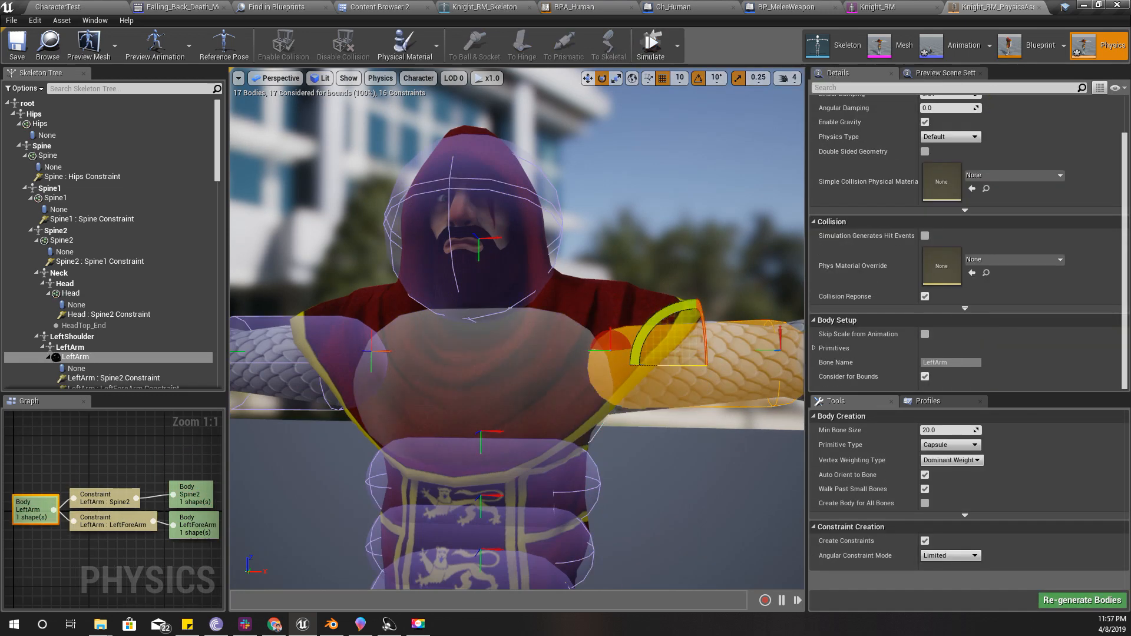
scroll(698, 347, down, 6)
scroll(694, 356, up, 5)
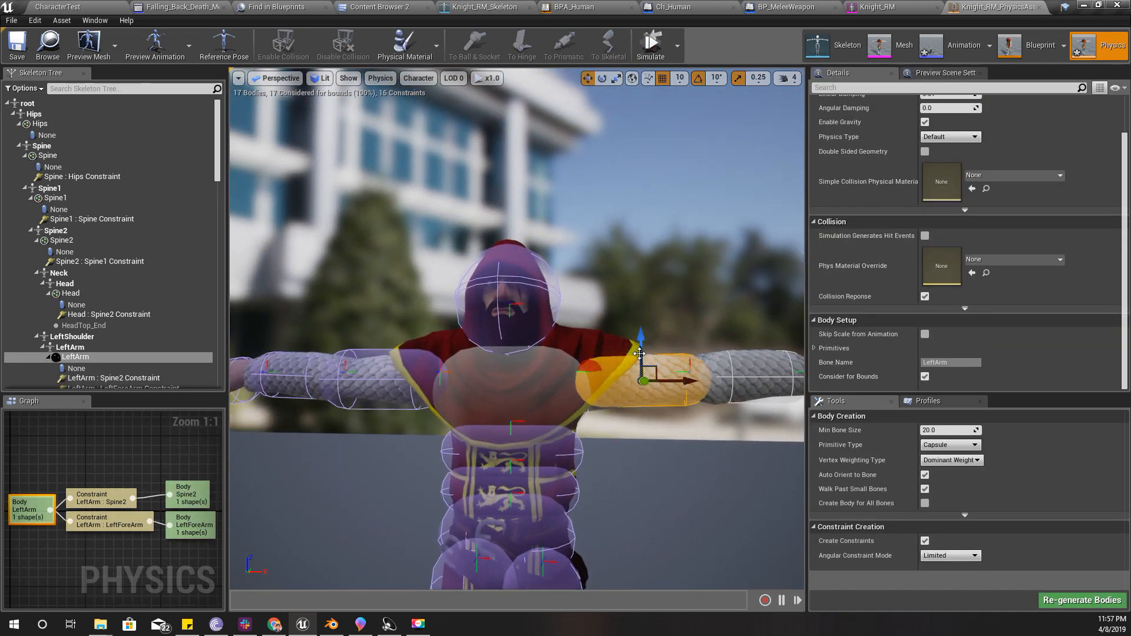
drag(639, 354, 640, 334)
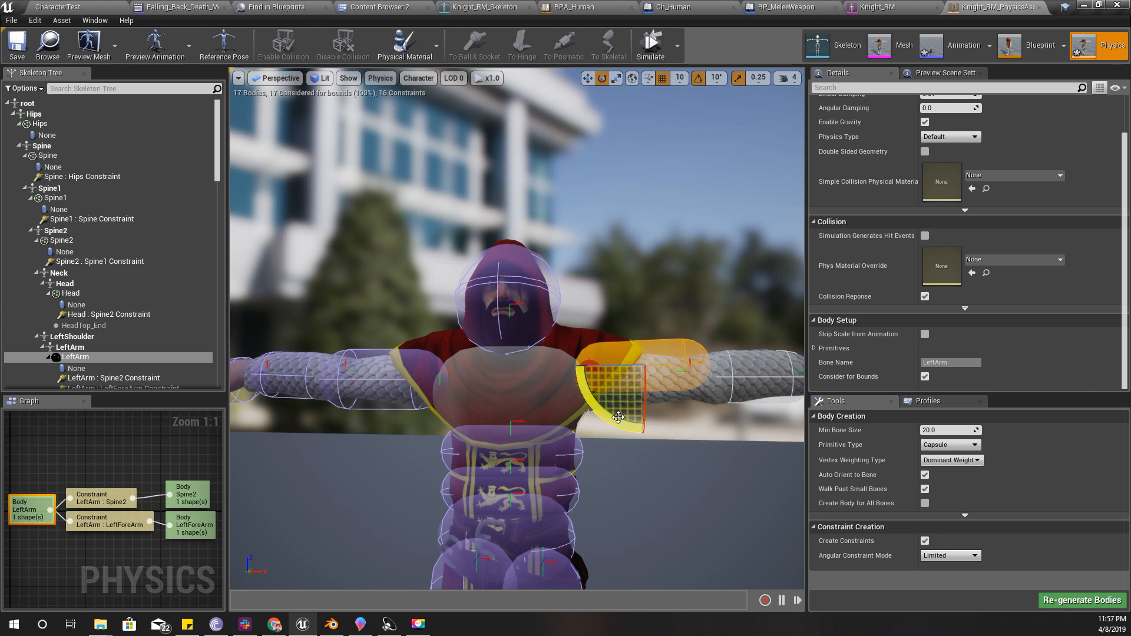
drag(618, 417, 633, 415)
key(w)
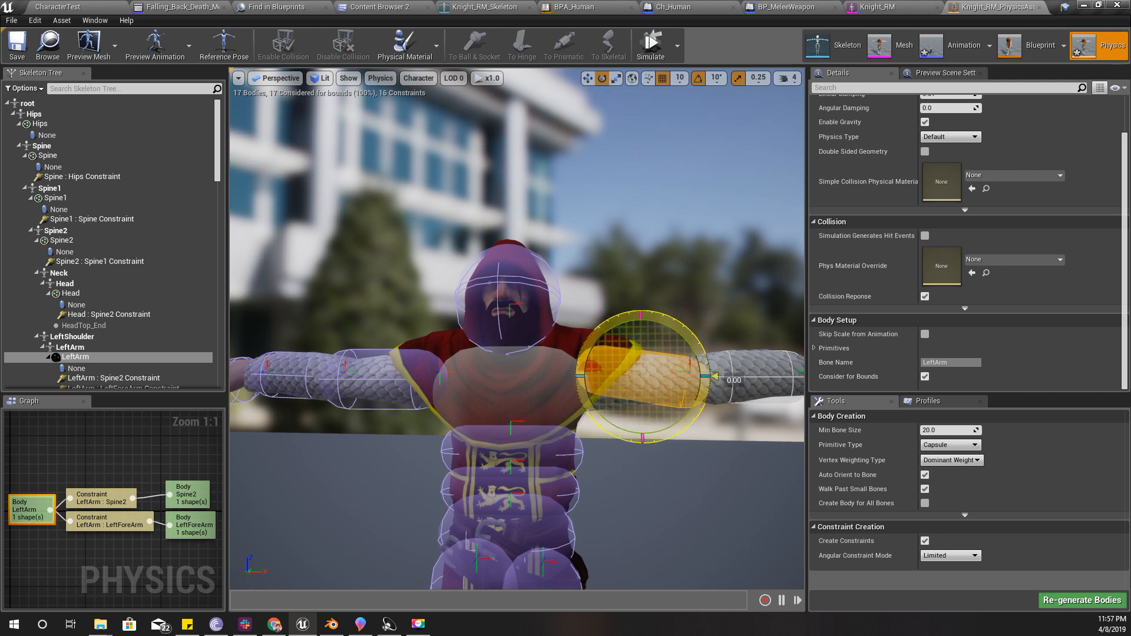
drag(633, 336, 646, 348)
Simulate the LeftArm body to check how the arm hangs with the adjusted capsule
click(650, 44)
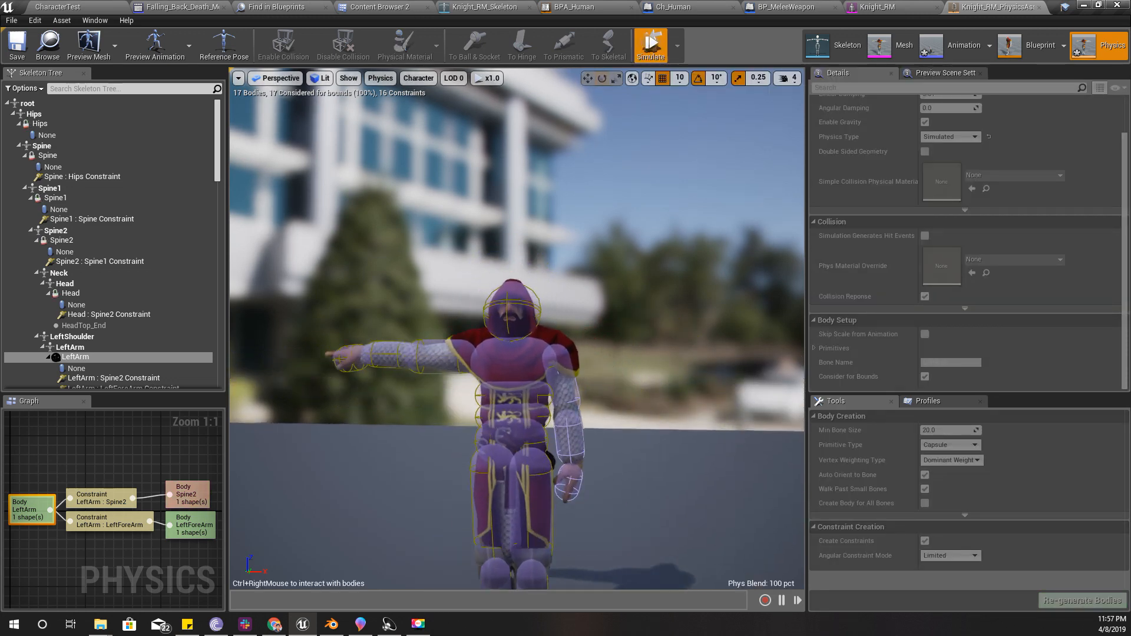
click(669, 249)
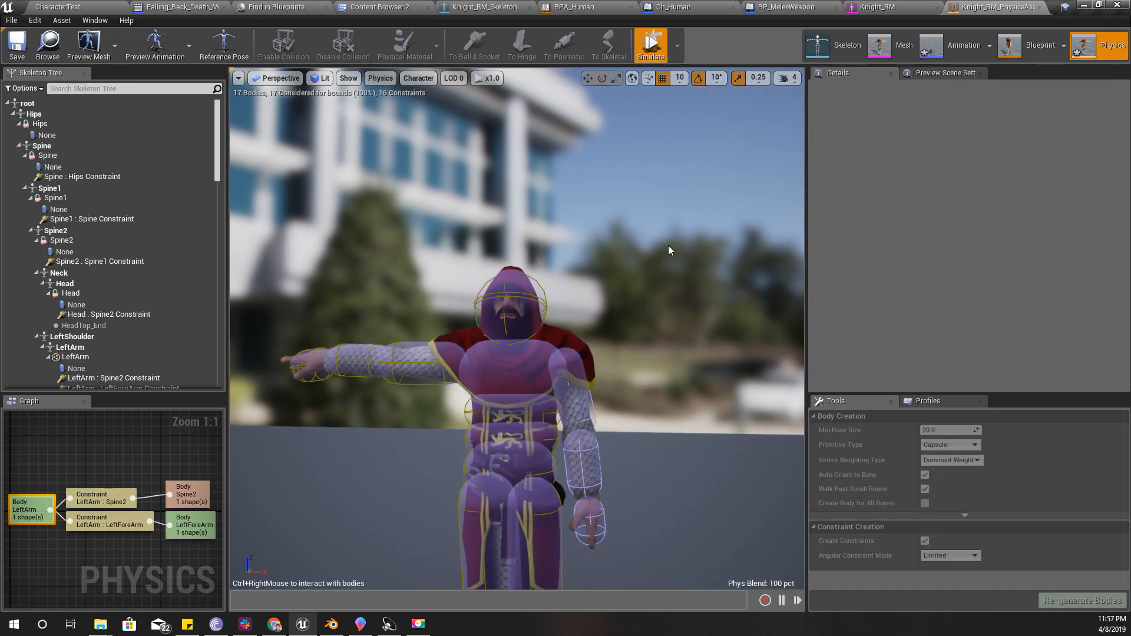
click(657, 54)
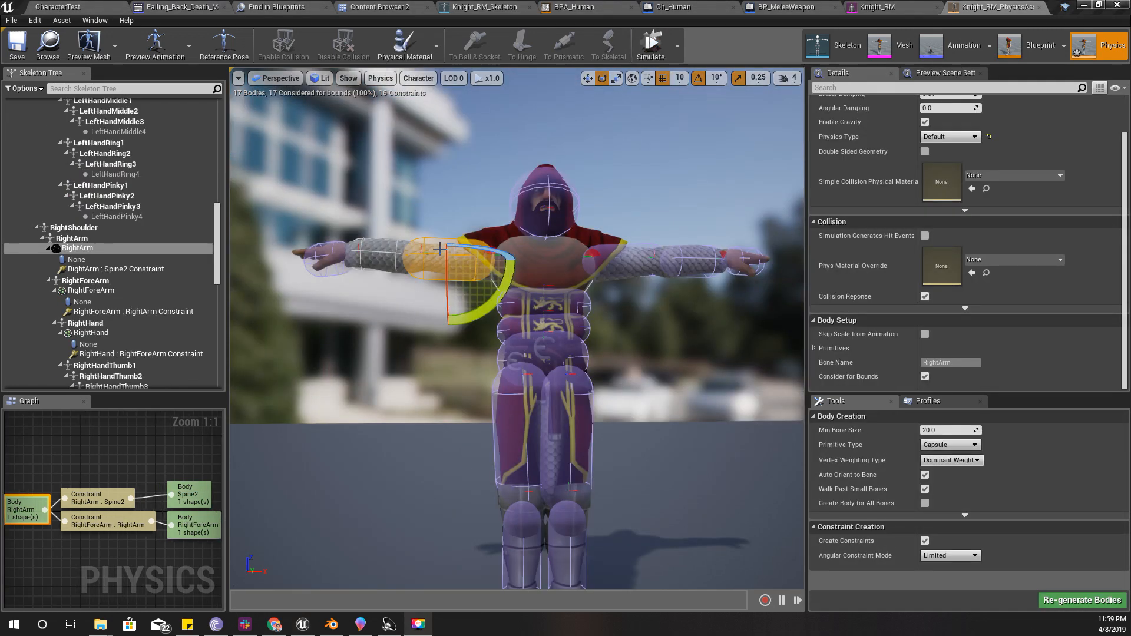
Simulate the RightArm body to test how the right arm drops from the shoulder
right_drag(494, 254, 507, 203)
key(w)
right_drag(536, 253, 548, 254)
key(s)
key(s)
key(s)
click(652, 45)
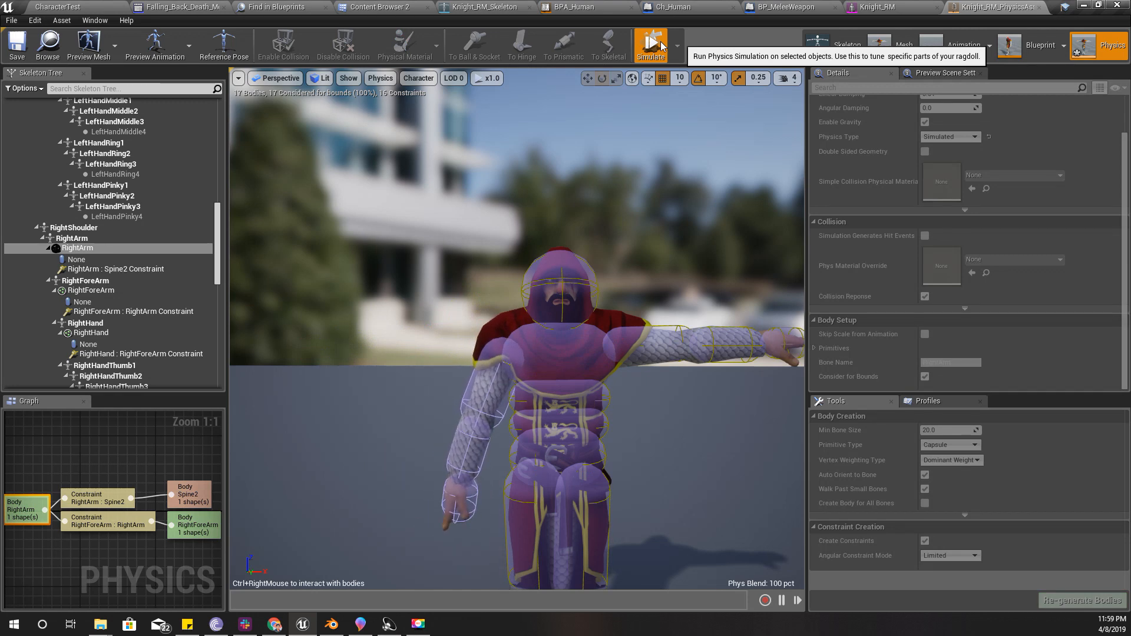
click(651, 45)
Run the physics simulation on all bodies and examine how the full ragdoll collapses
scroll(658, 141, down, 3)
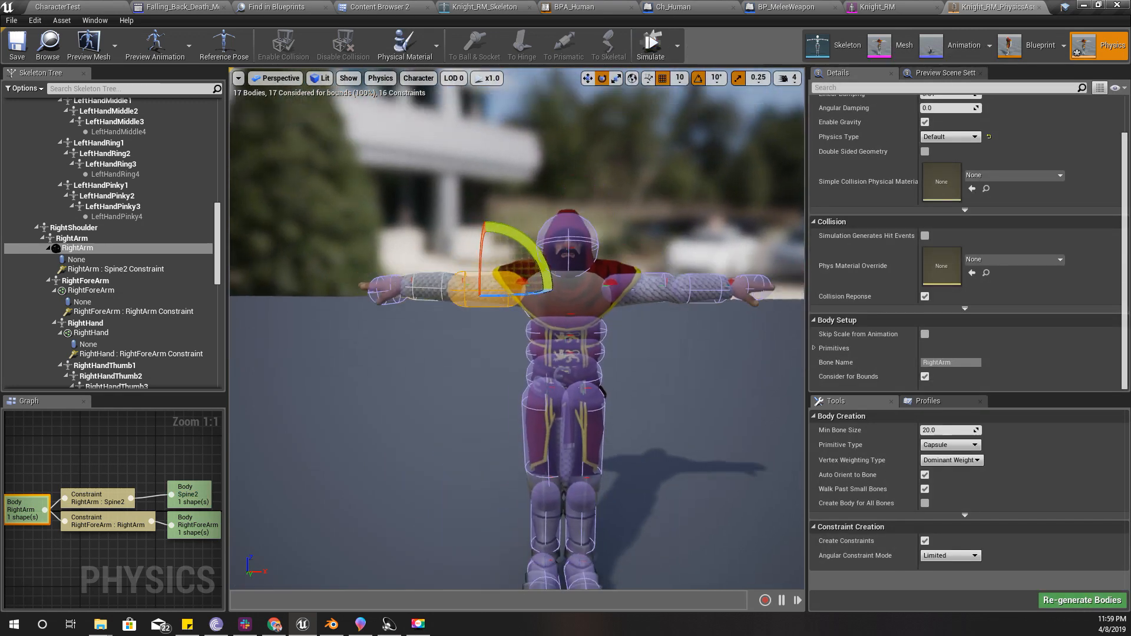
click(679, 53)
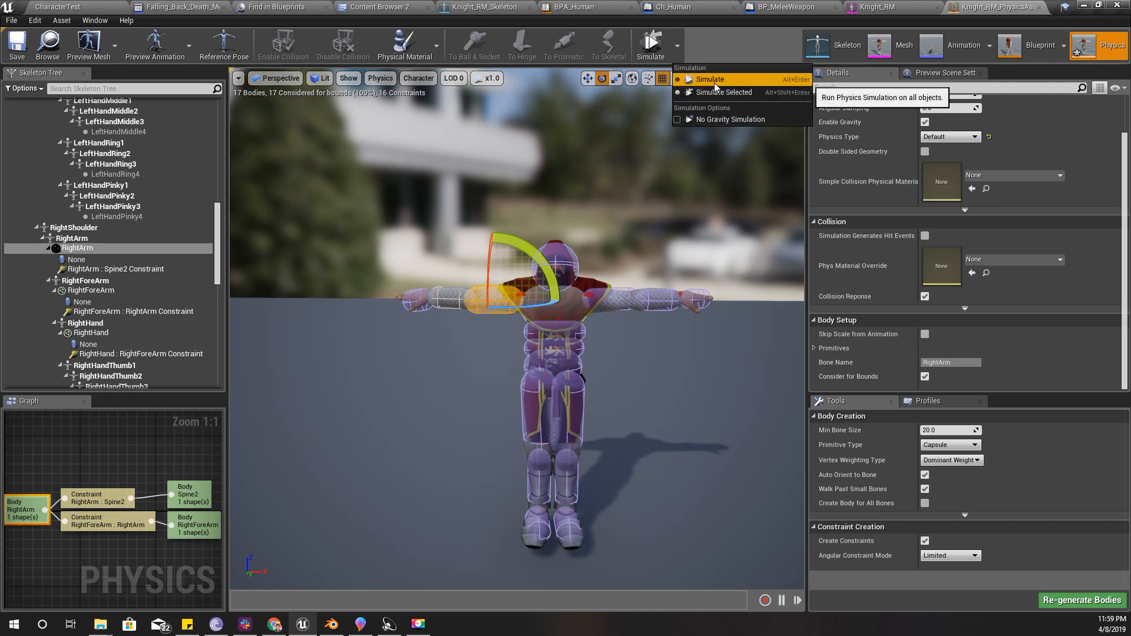
click(716, 83)
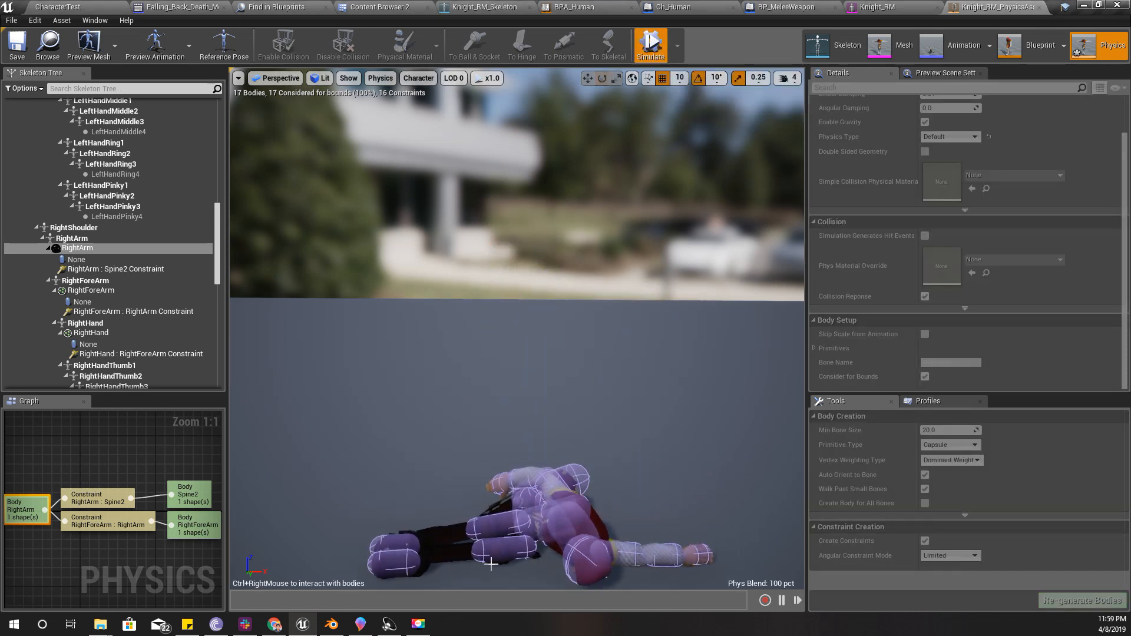
scroll(470, 361, down, 3)
right_drag(470, 361, 283, 448)
key(w)
click(650, 47)
Select the LeftFoot body and run a selected-only simulation to test the ankle from the side
right_drag(652, 150, 707, 159)
key(s)
key(w)
mouse_move(645, 301)
right_down()
mouse_move(654, 235)
mouse_move(645, 300)
right_up()
key(w)
key(s)
click(532, 415)
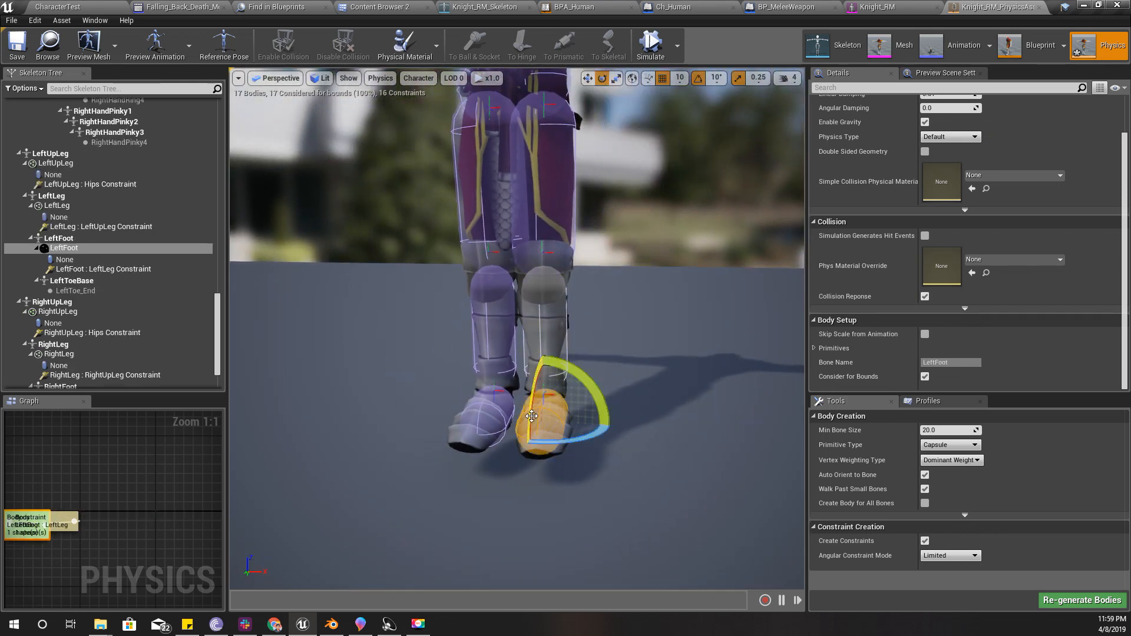
key(d)
right_drag(719, 268, 530, 268)
right_drag(642, 392, 743, 386)
key(s)
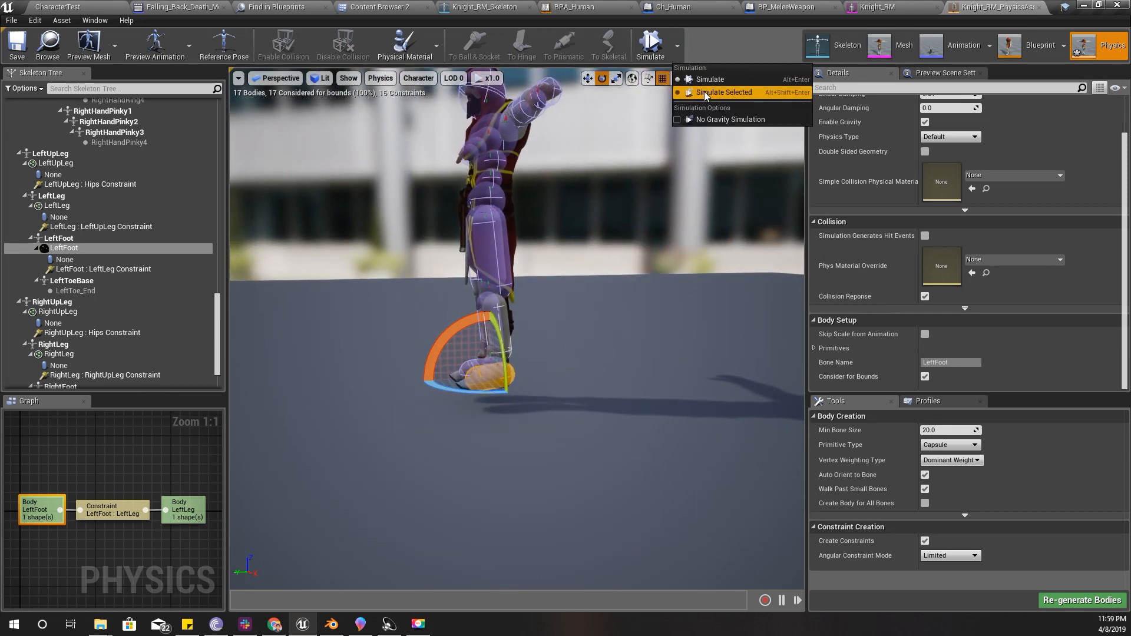
key(alt+s)
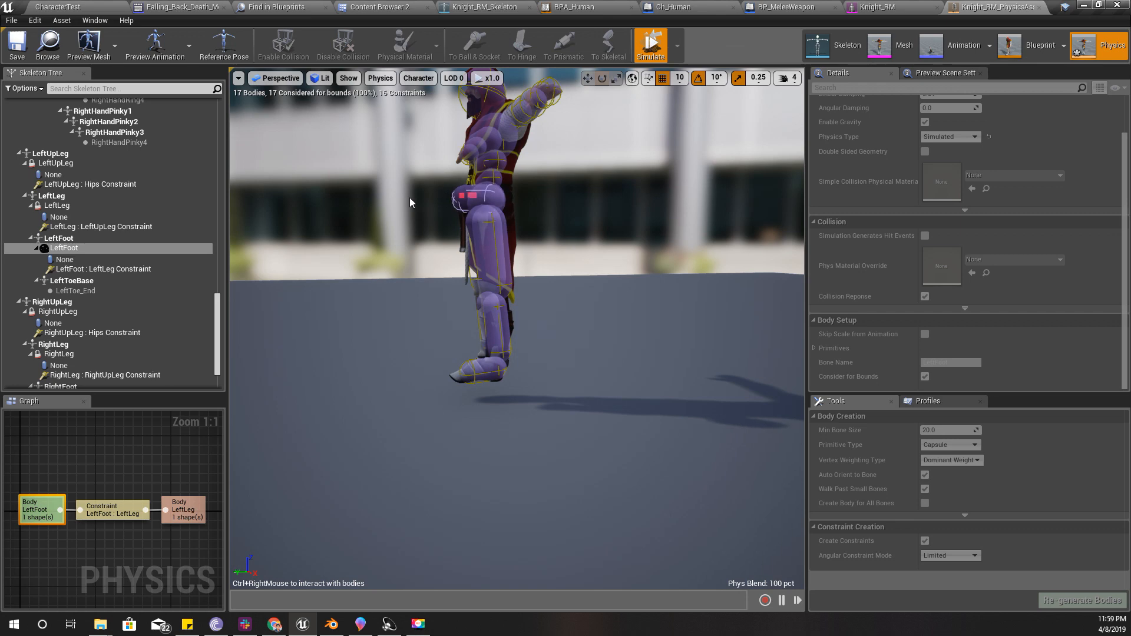
click(651, 44)
Delete the LeftFoot : LeftLeg constraint from the left ankle
key(f)
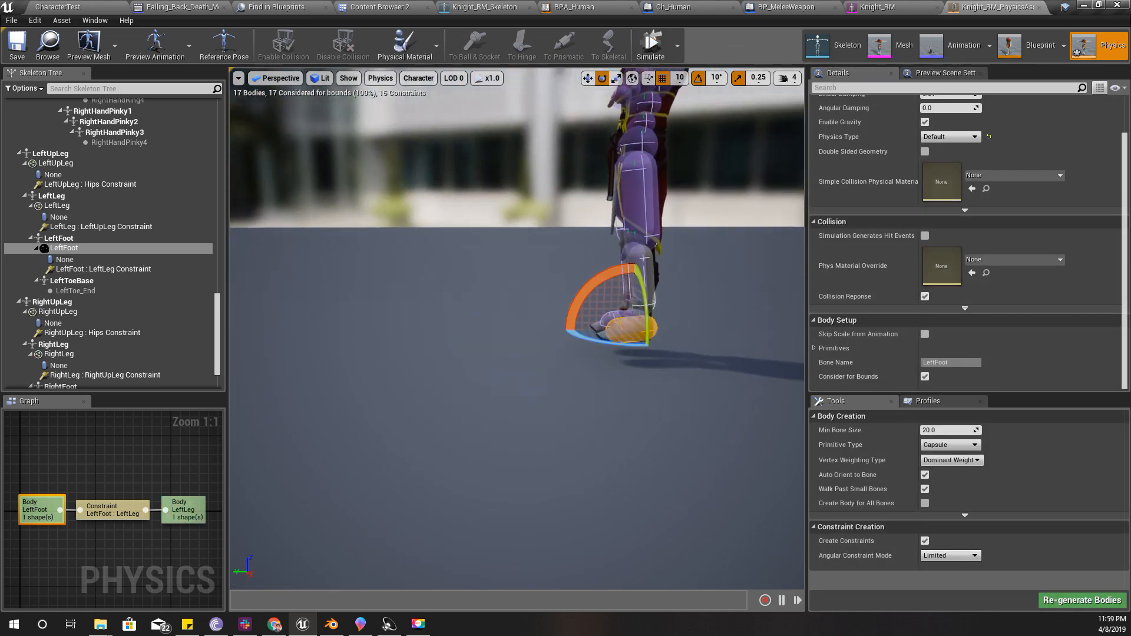
double_click(96, 269)
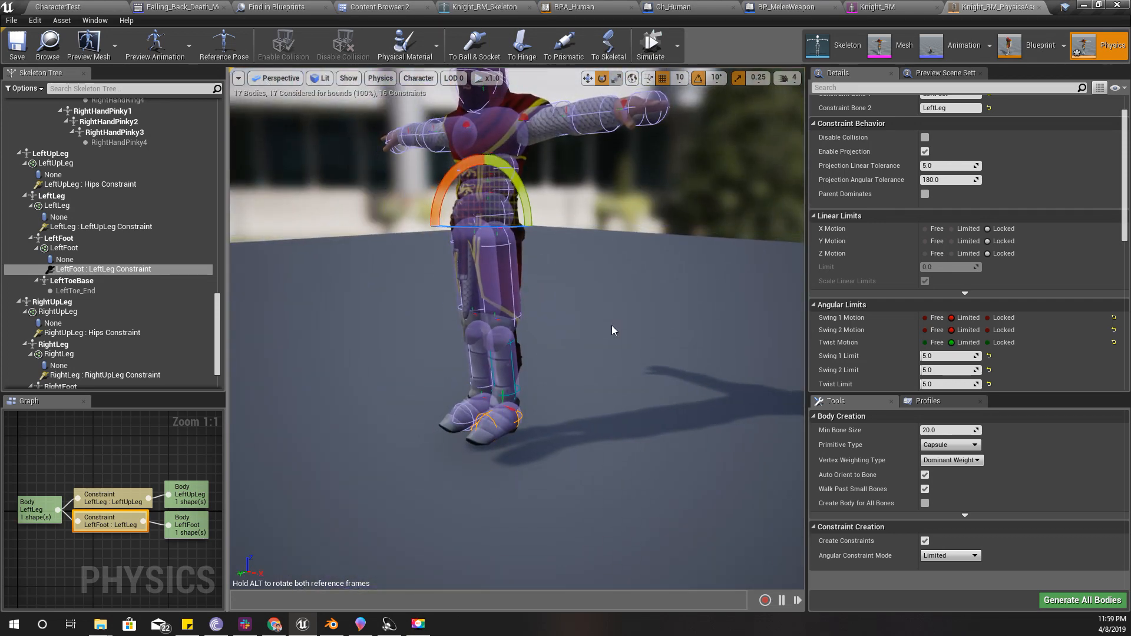
key(Delete)
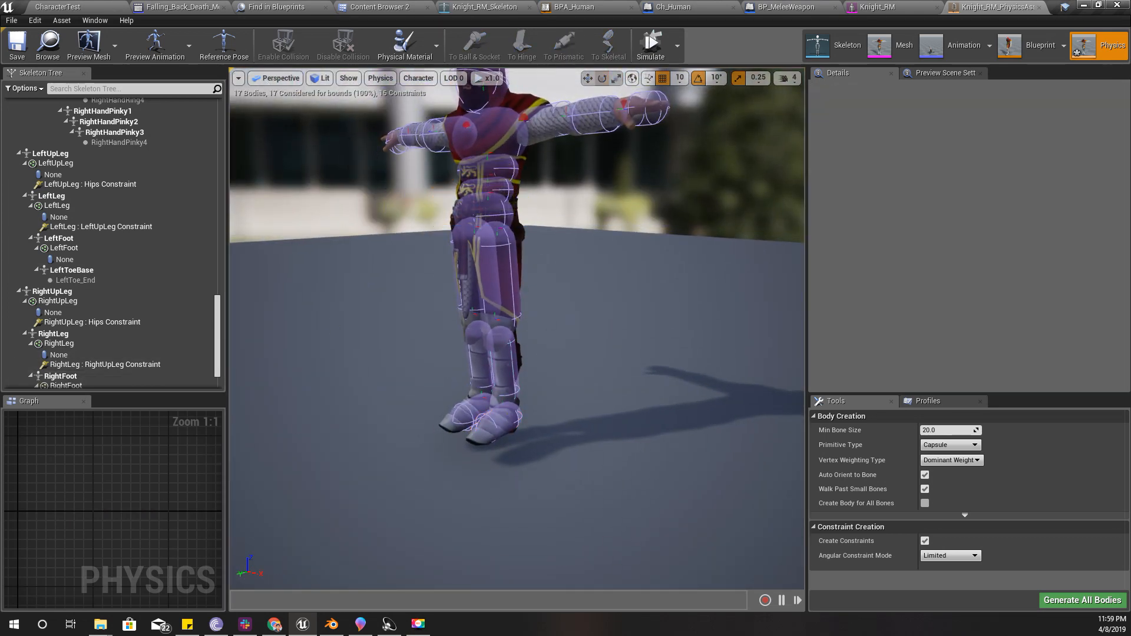
Simulate the unconstrained LeftFoot body and pull the foot around to test how it moves without an ankle constraint
click(508, 420)
click(655, 56)
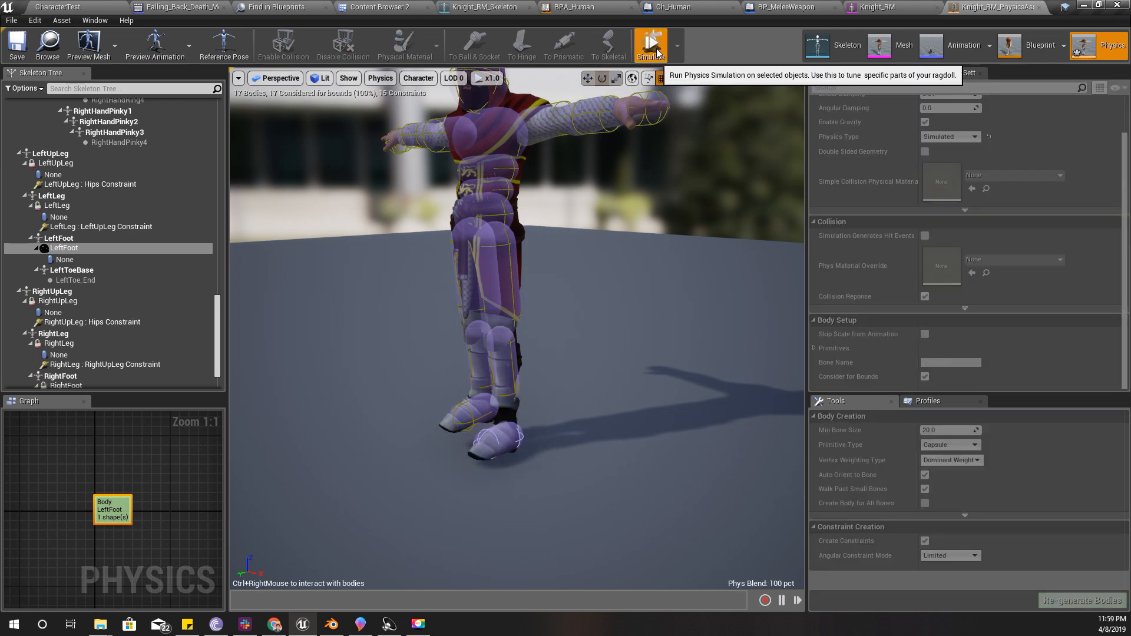
scroll(535, 324, up, 10)
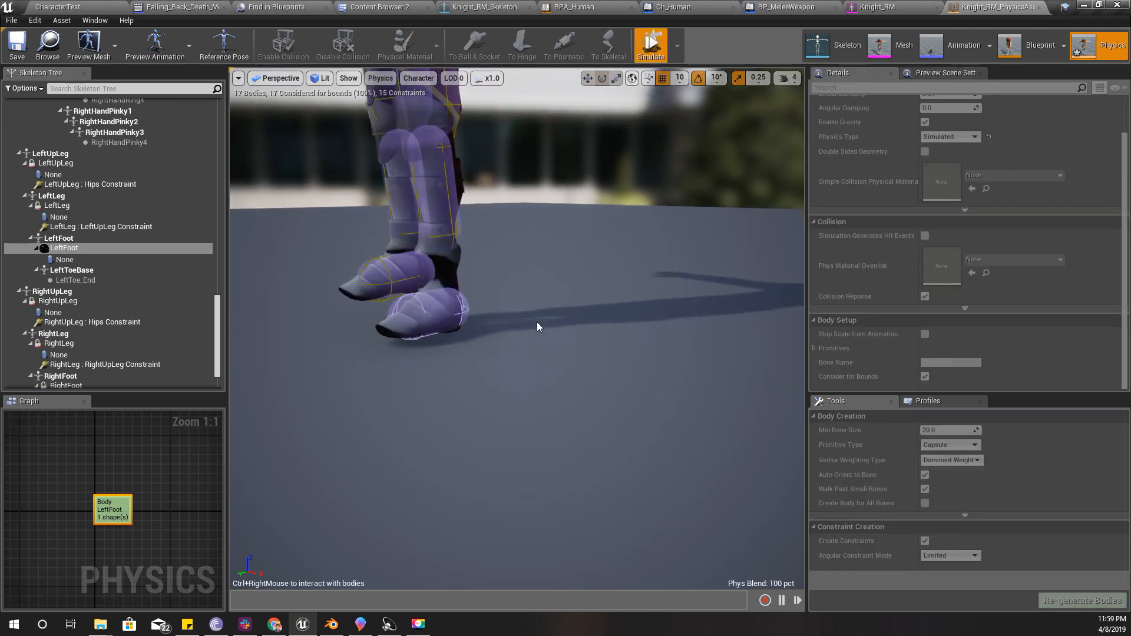
right_drag(536, 320, 541, 318)
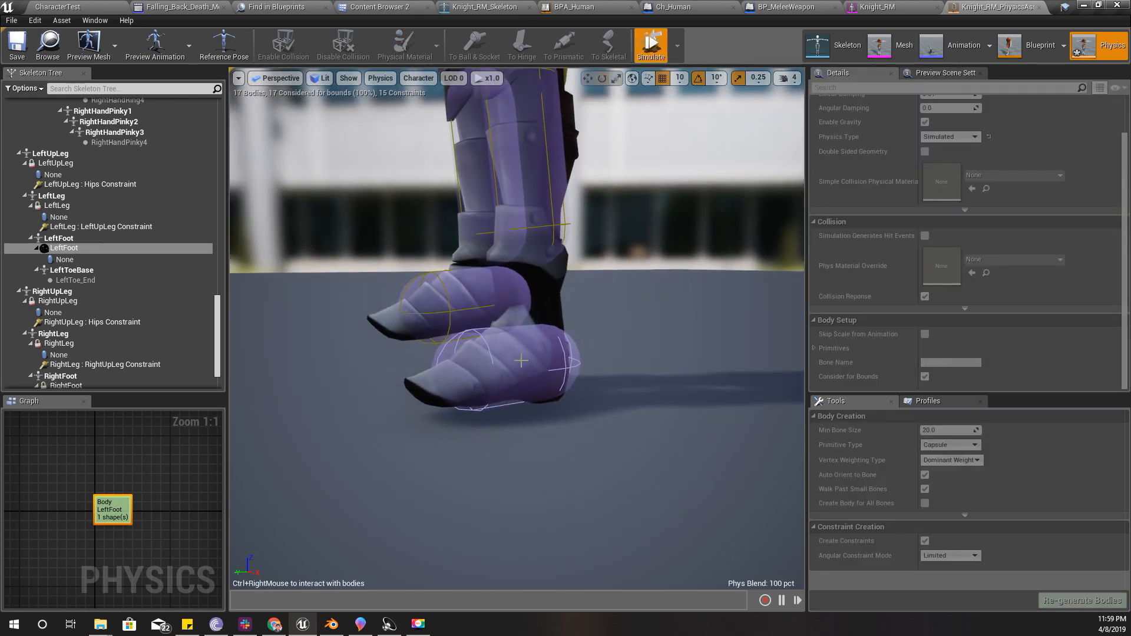
ctrl+right_drag(519, 360, 347, 384)
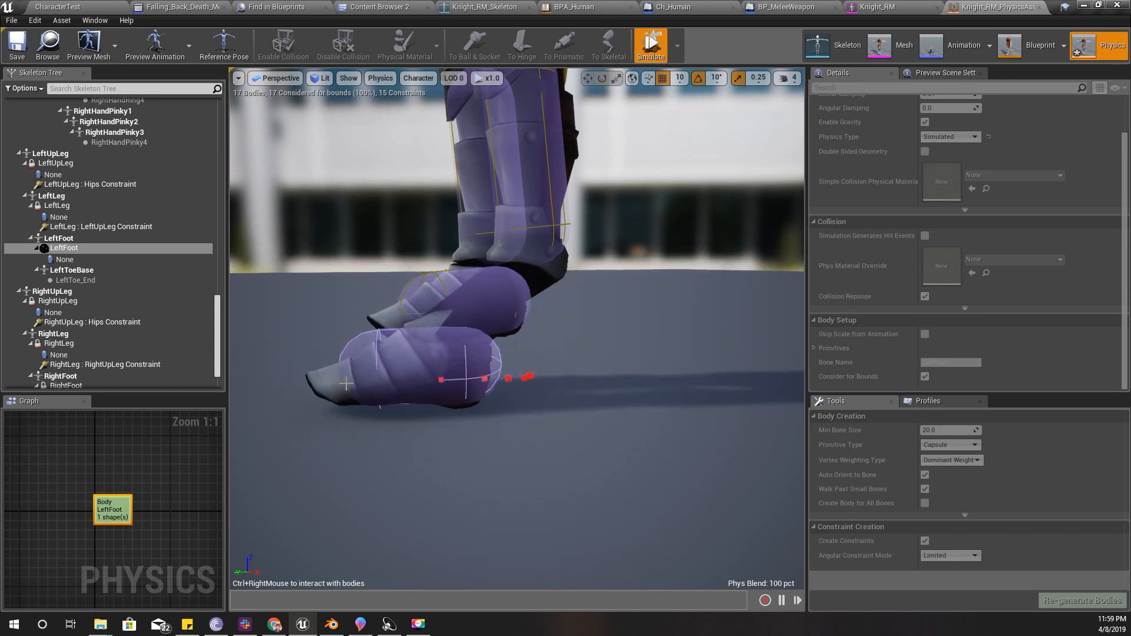
click(651, 46)
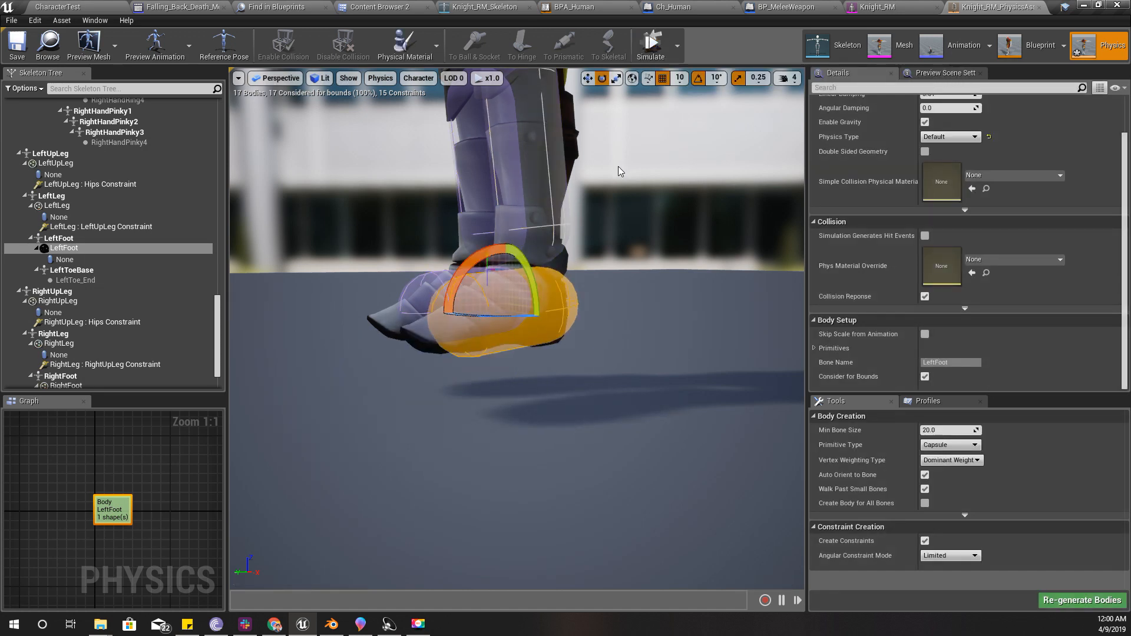
Create a new constraint between the LeftFoot body and the LeftLeg body
right_click(71, 248)
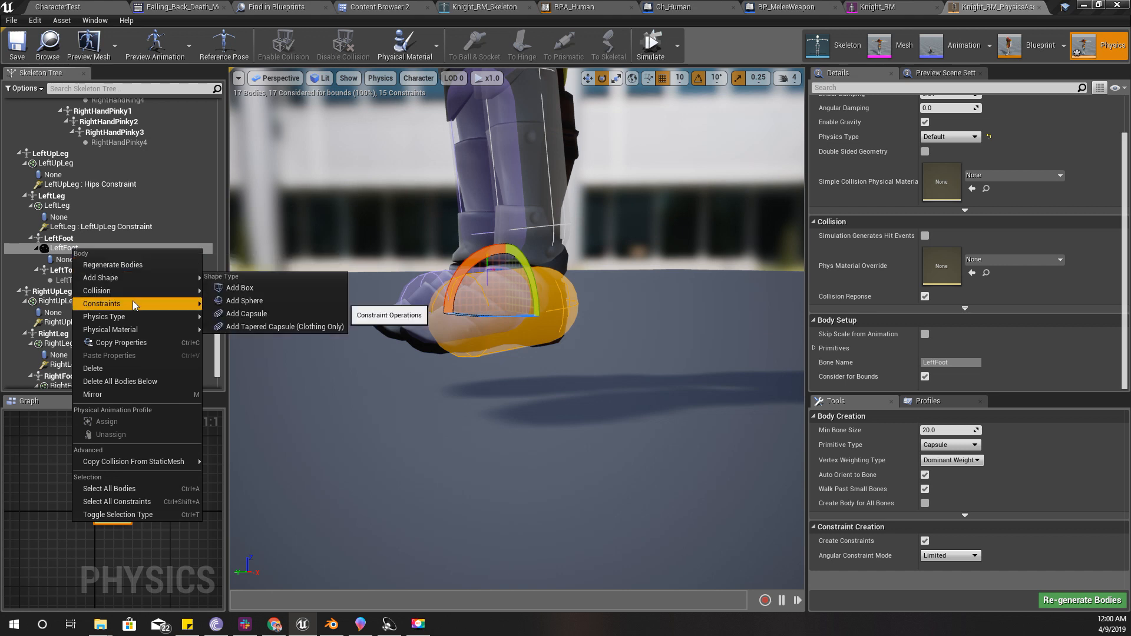
mouse_move(133, 305)
click(528, 145)
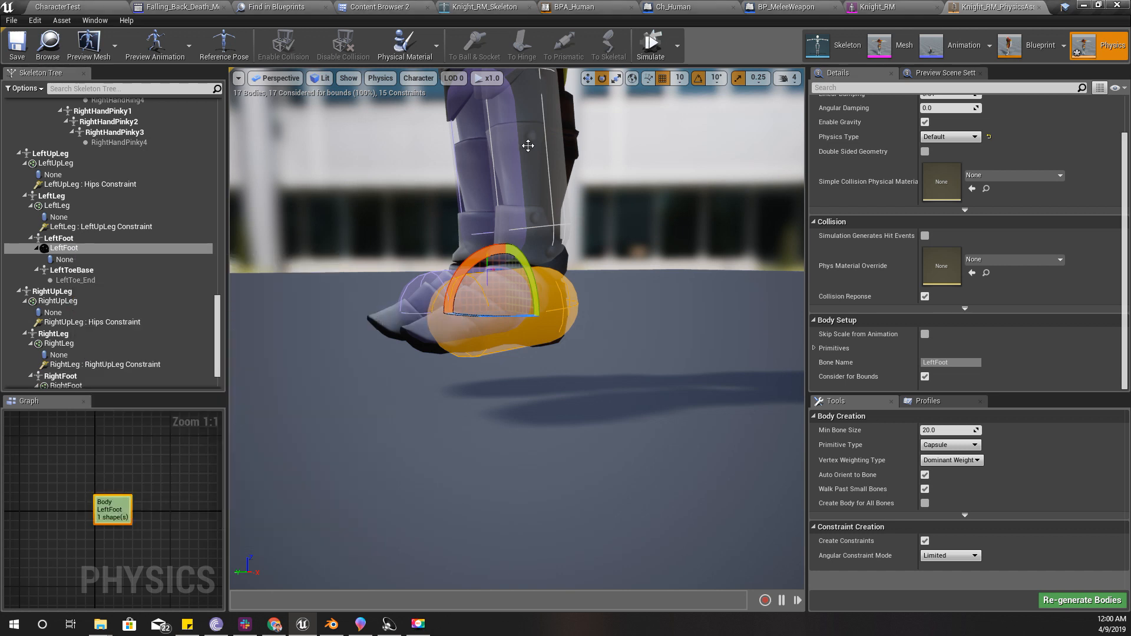
click(528, 146)
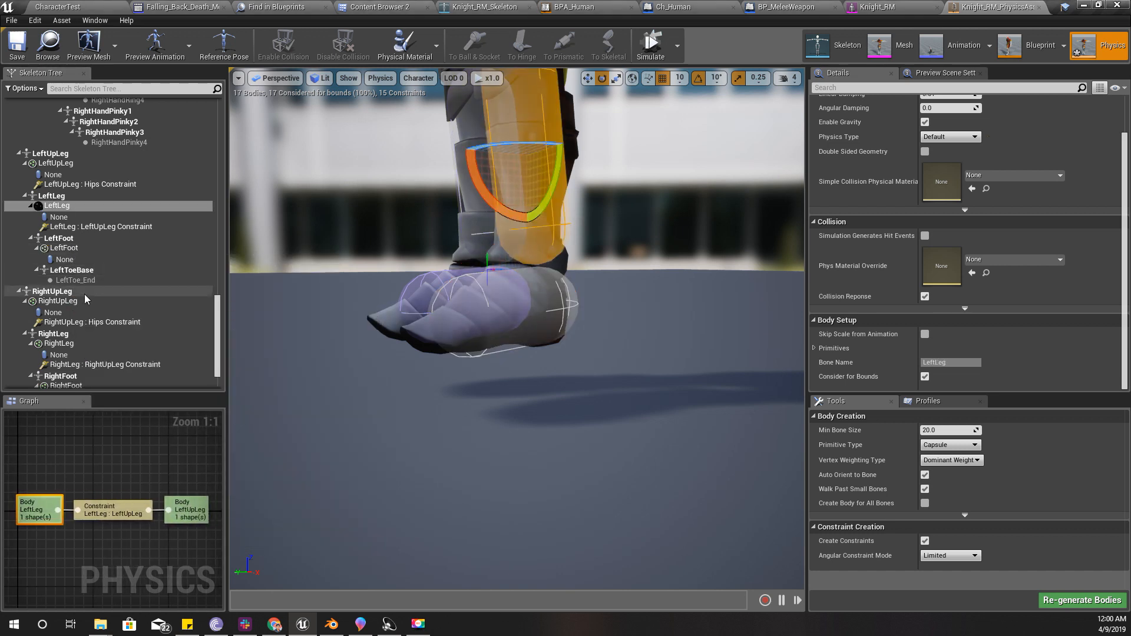
click(70, 242)
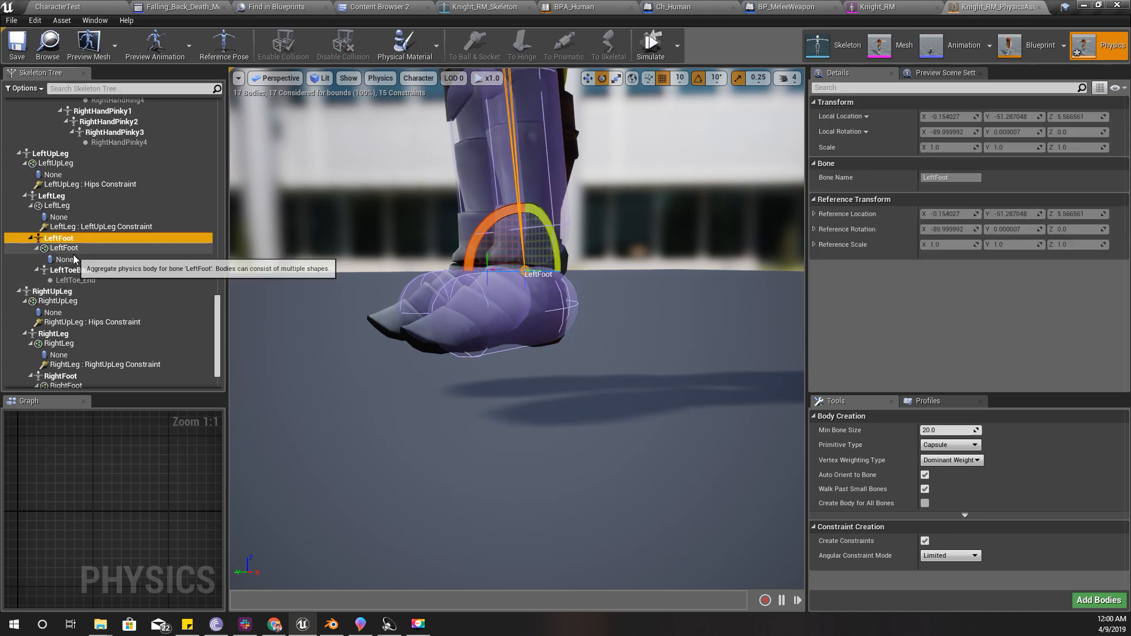
click(68, 248)
right_click(69, 249)
mouse_move(128, 290)
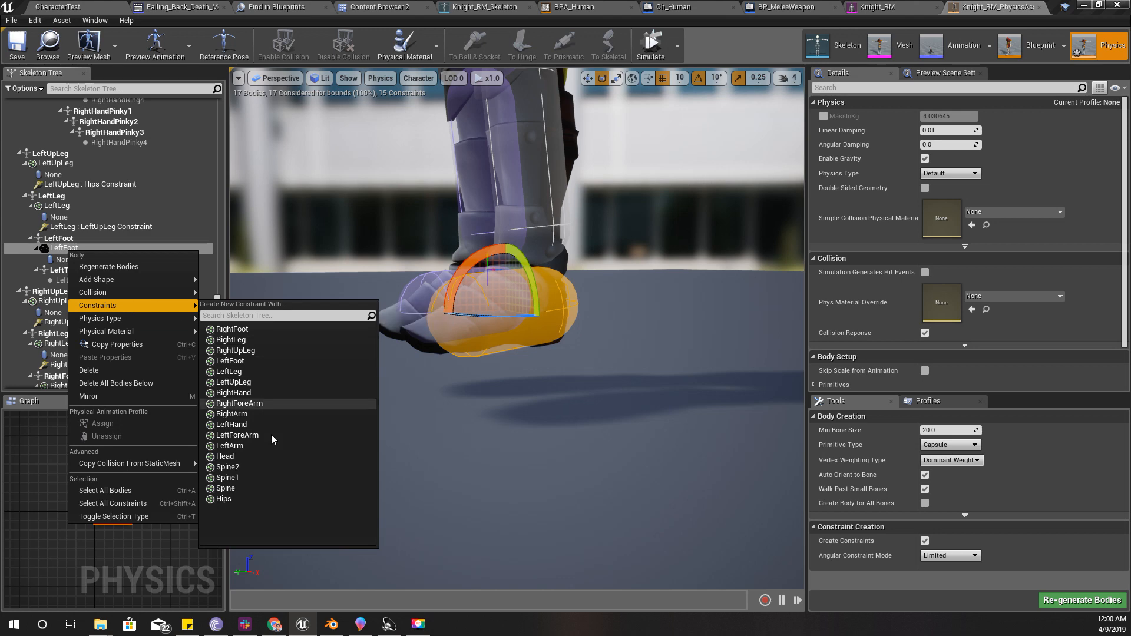
click(230, 372)
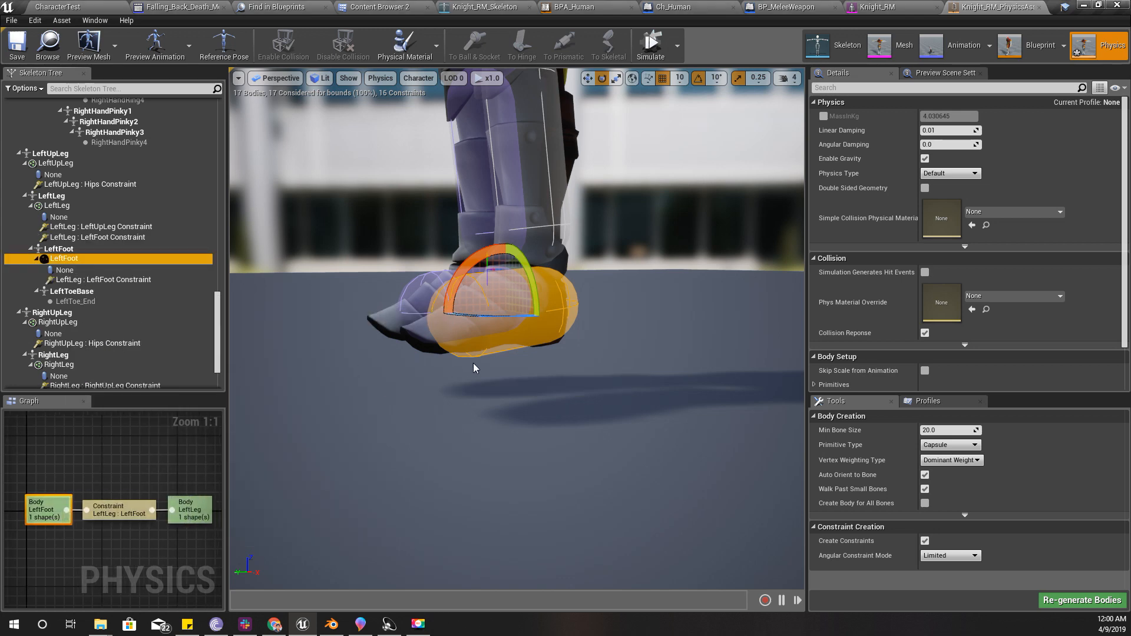
Run a selected-only simulation of the LeftFoot body and pull the foot to test the new constraint
drag(536, 341, 571, 330)
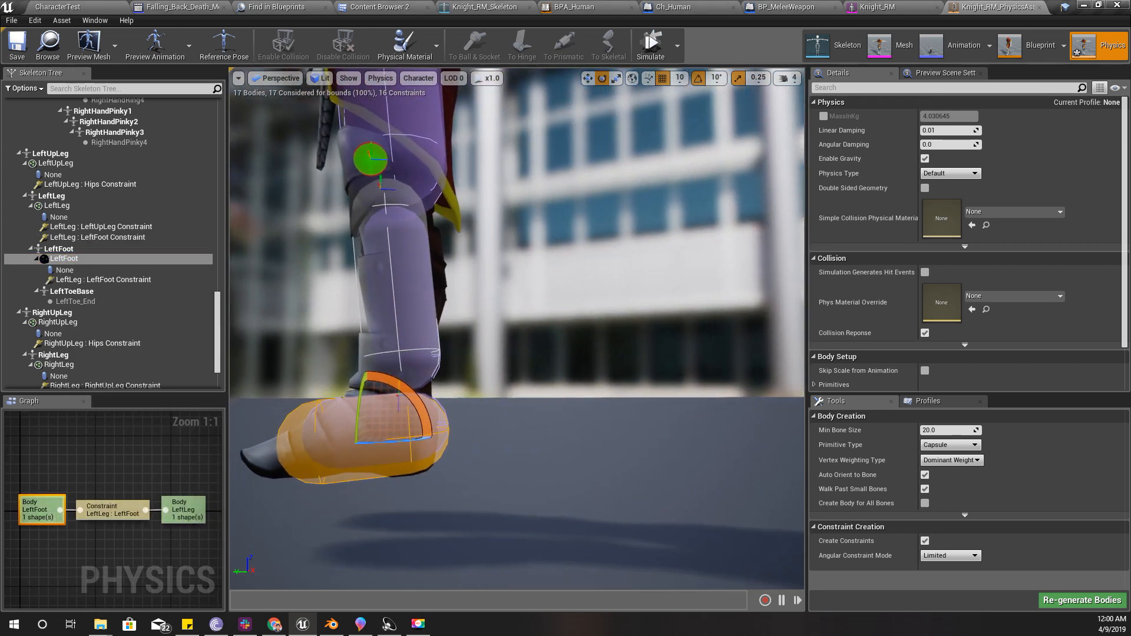
click(88, 252)
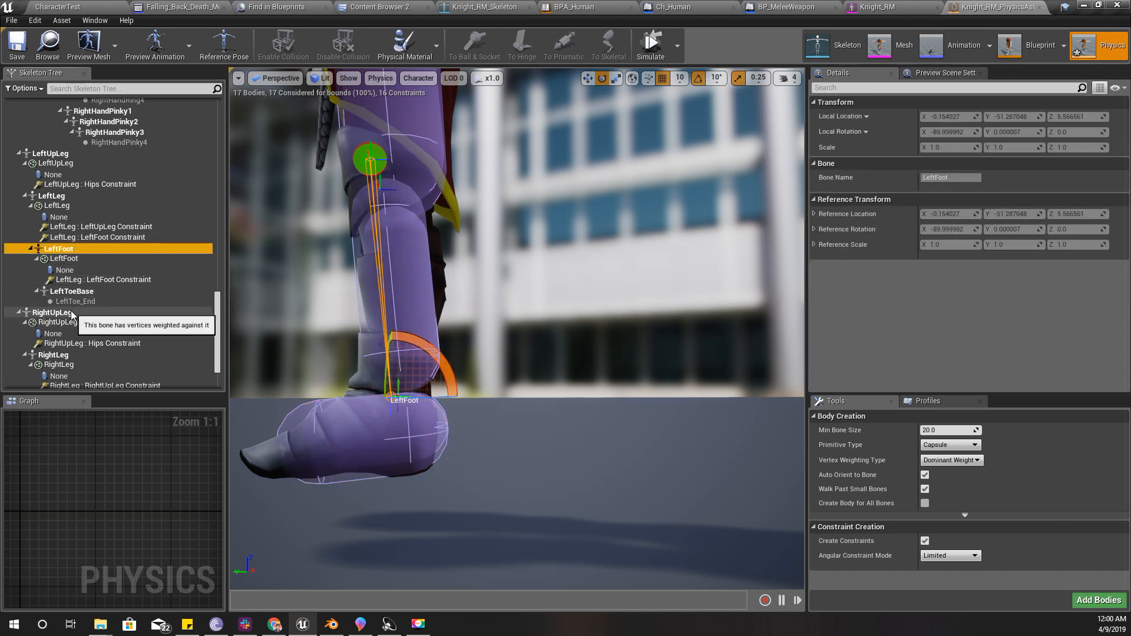
click(53, 312)
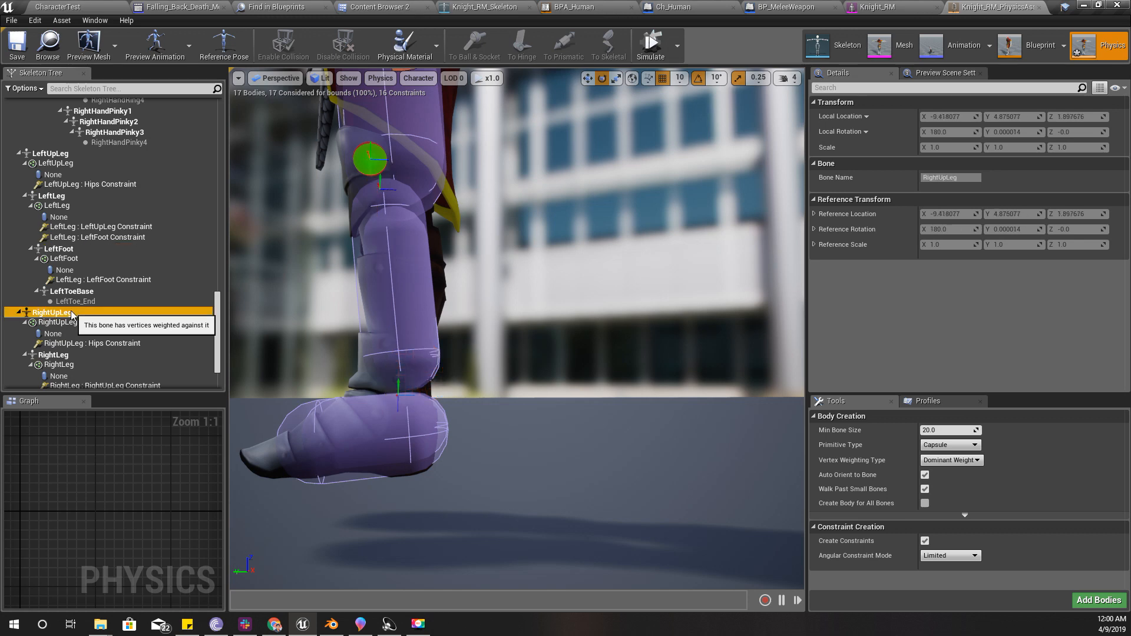
click(370, 423)
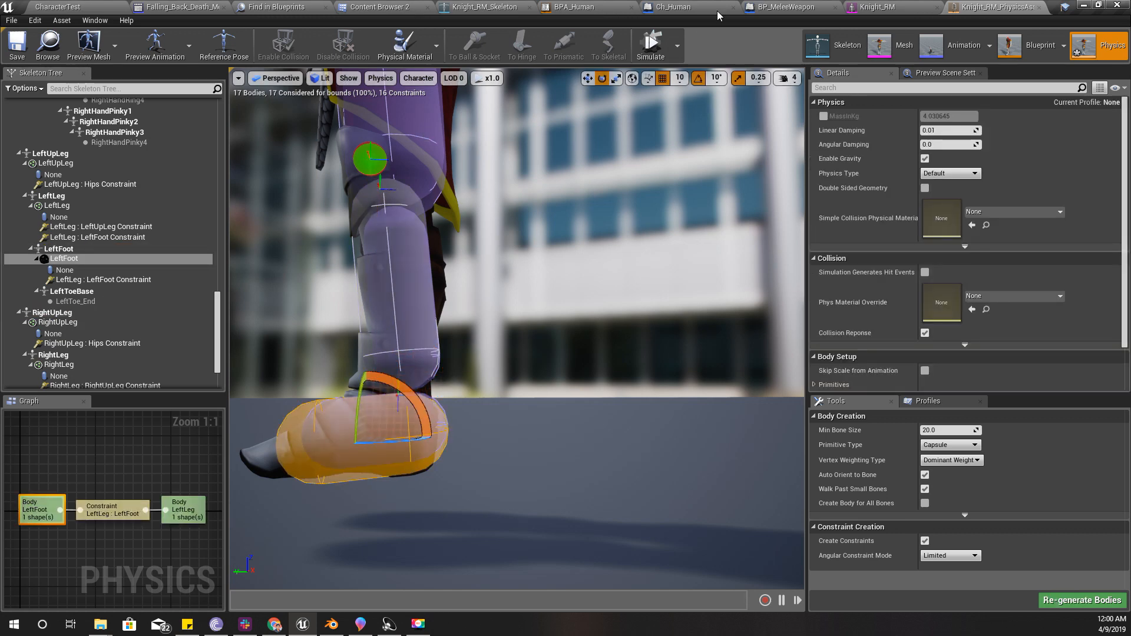
click(651, 44)
ctrl+right_drag(379, 424, 866, 289)
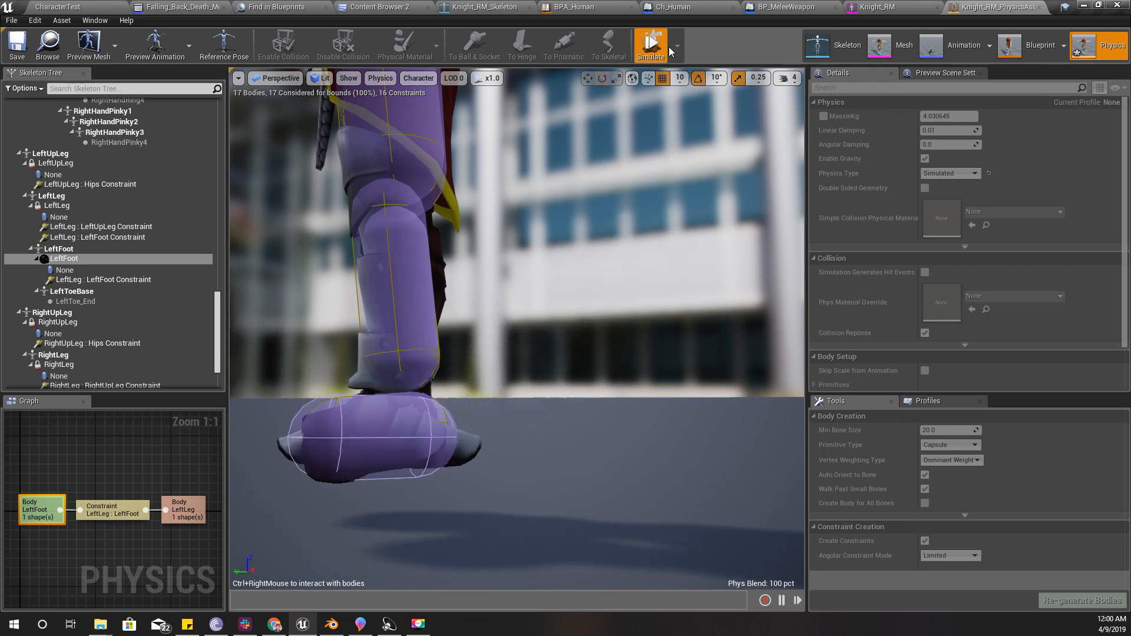
click(651, 44)
Move the LeftLeg : LeftFoot constraint from the knee area down to the left ankle joint
click(370, 157)
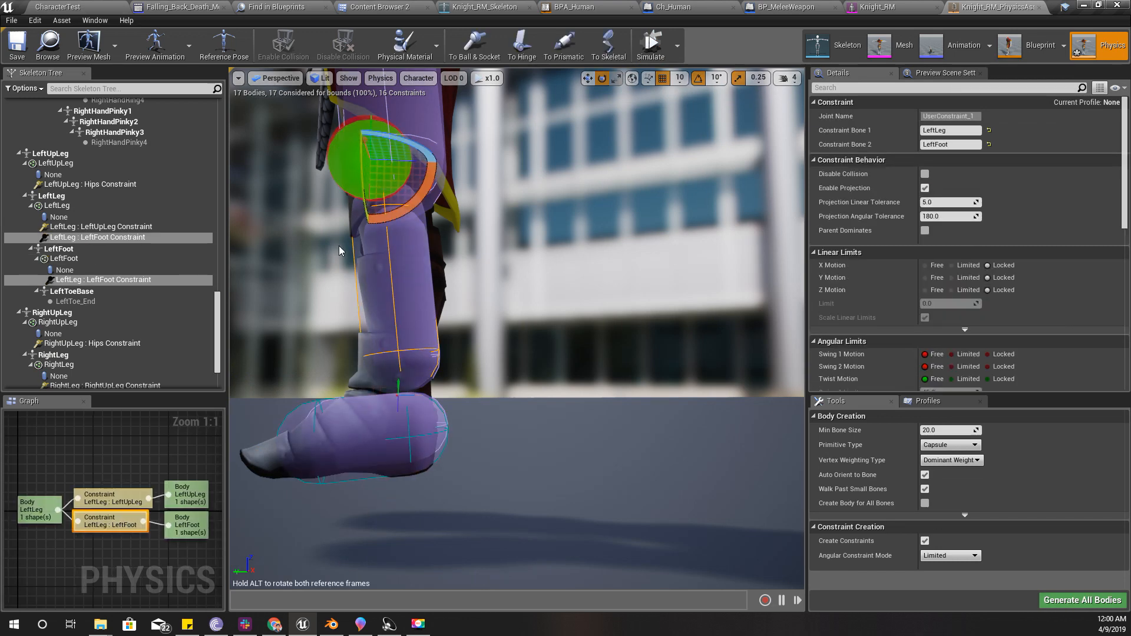
key(w)
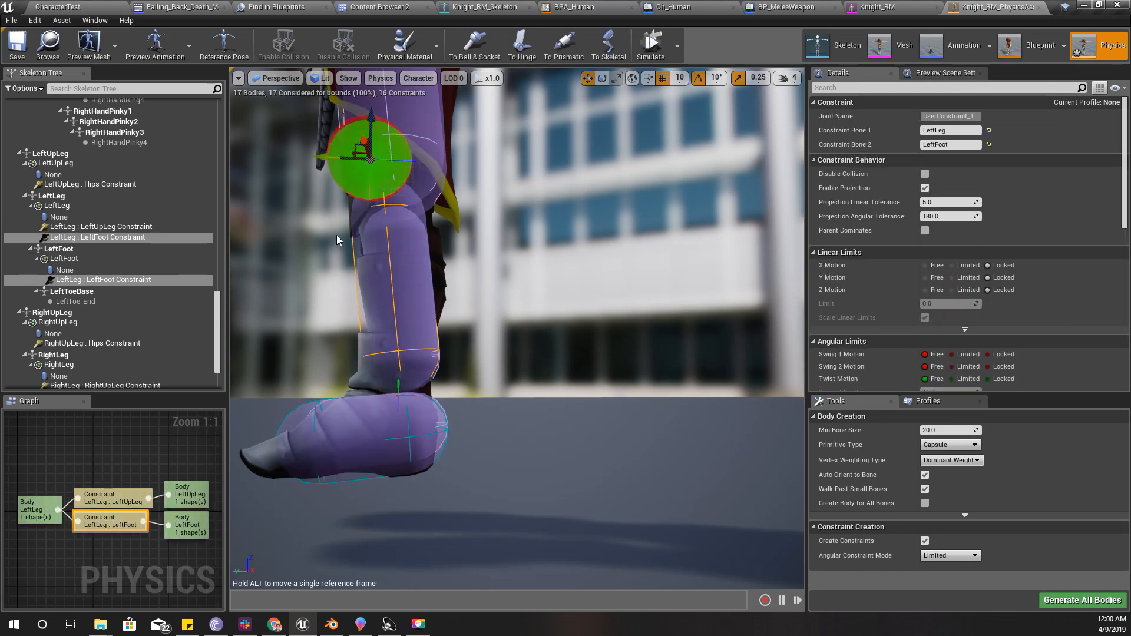
drag(359, 147, 382, 283)
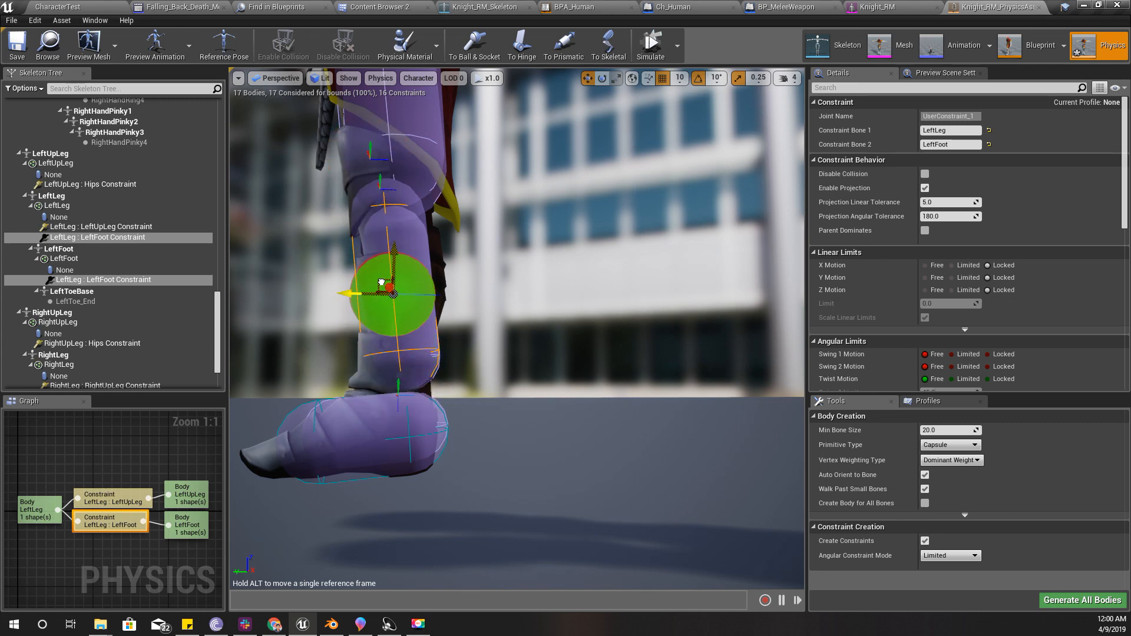
click(398, 391)
scroll(395, 391, up, 6)
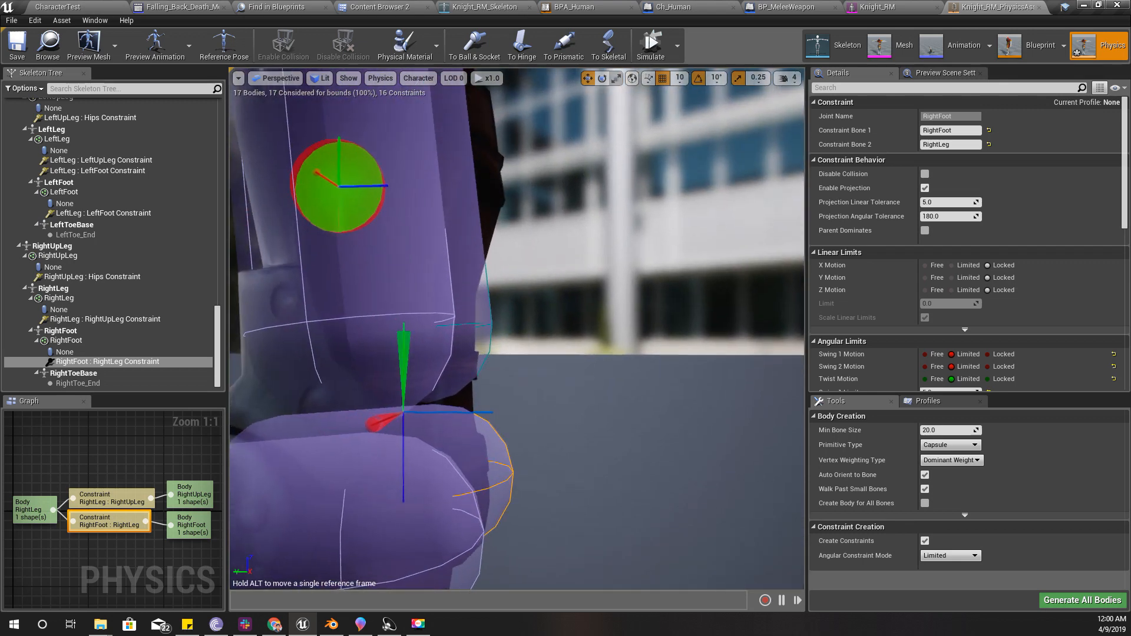
alt+drag(343, 390, 453, 377)
click(597, 207)
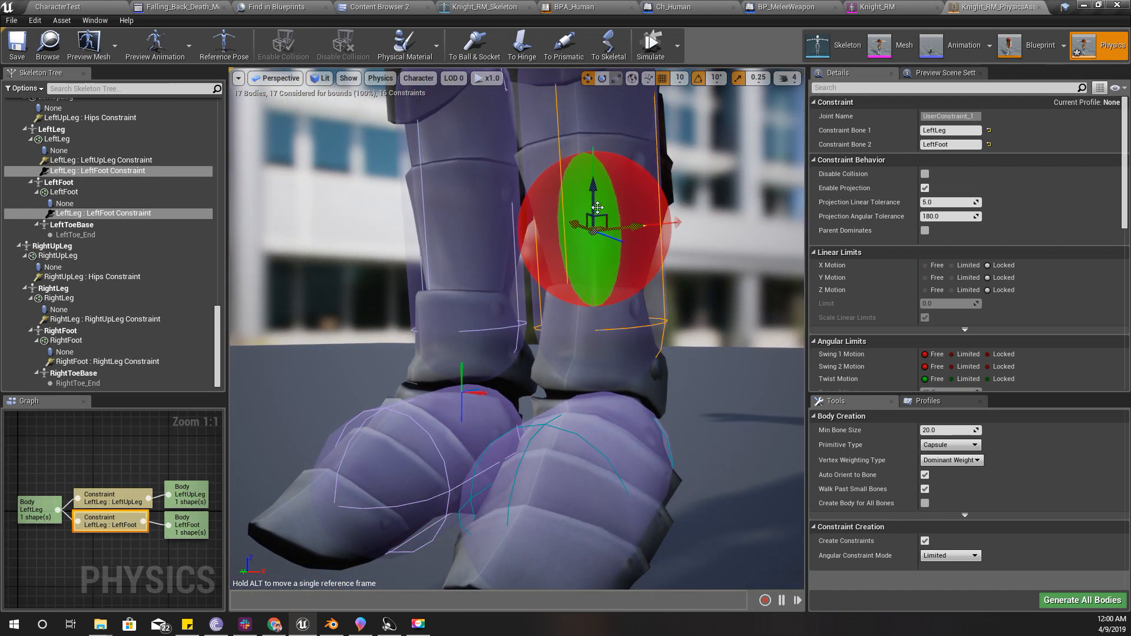
drag(596, 188, 587, 350)
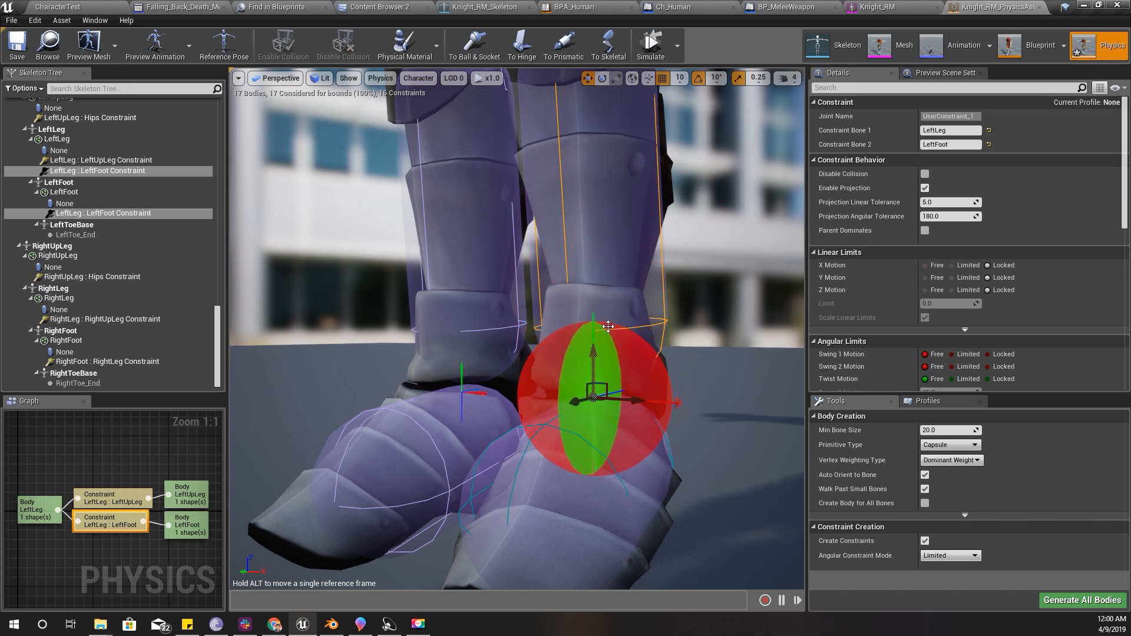
Simulate the lower left leg and the LeftFoot body, pulling the foot to test how it pivots at the ankle
key(alt+s)
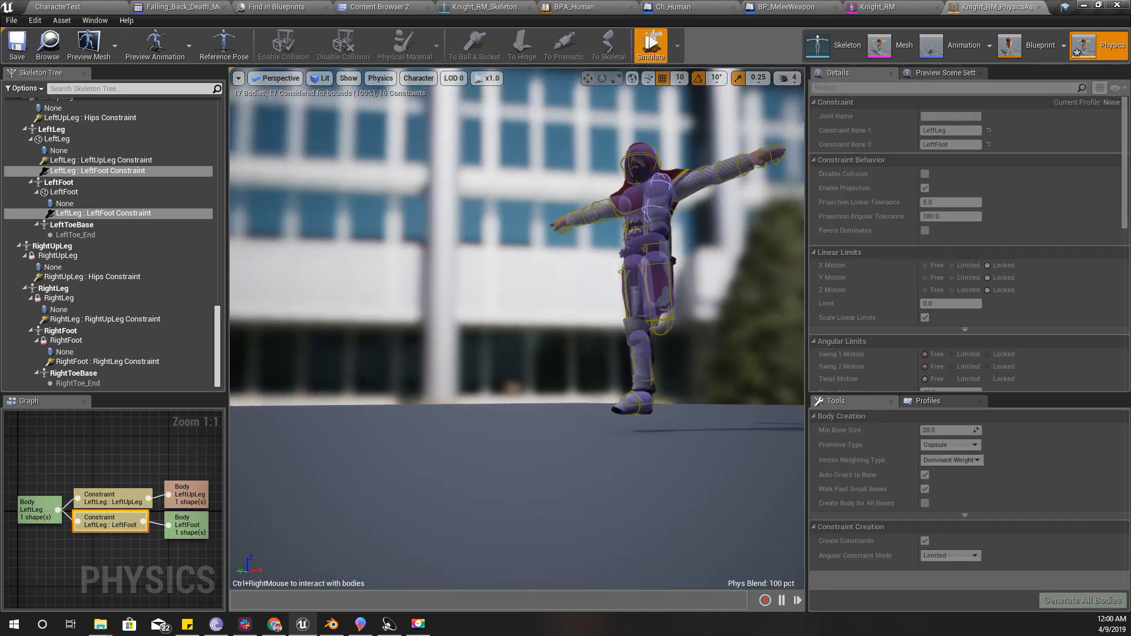
click(651, 44)
click(405, 508)
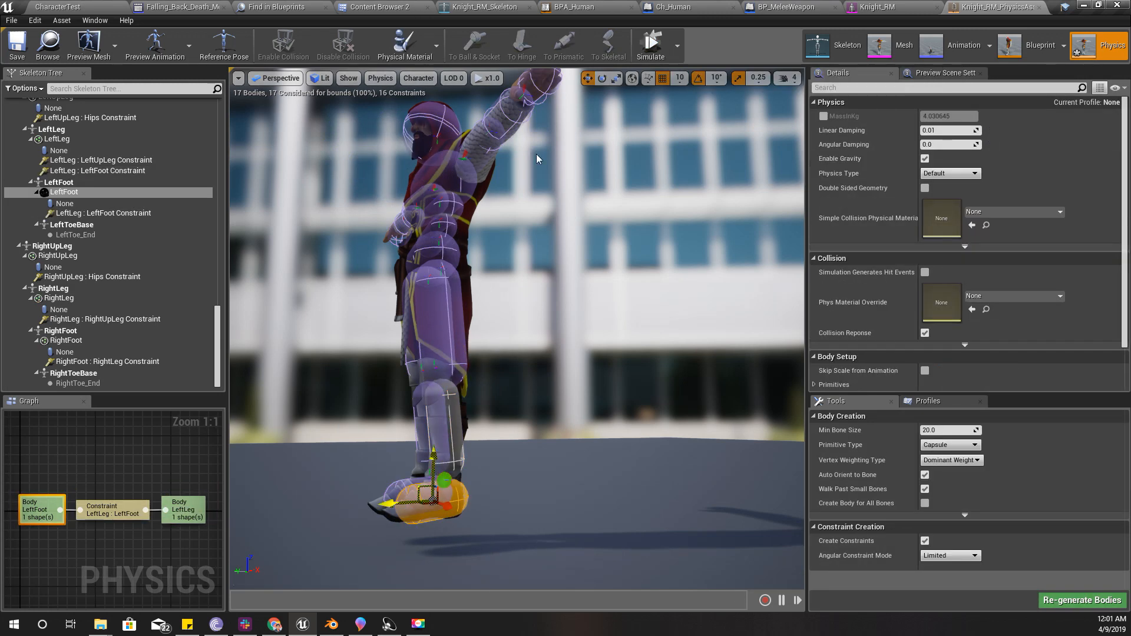
click(646, 54)
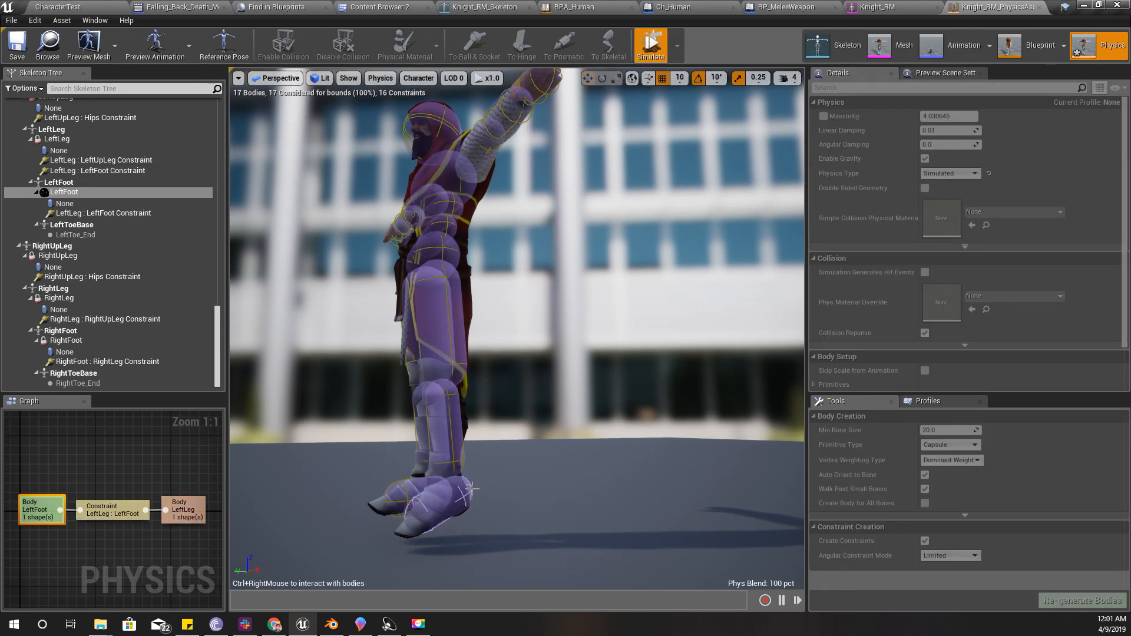
ctrl+right_drag(406, 494, 613, 419)
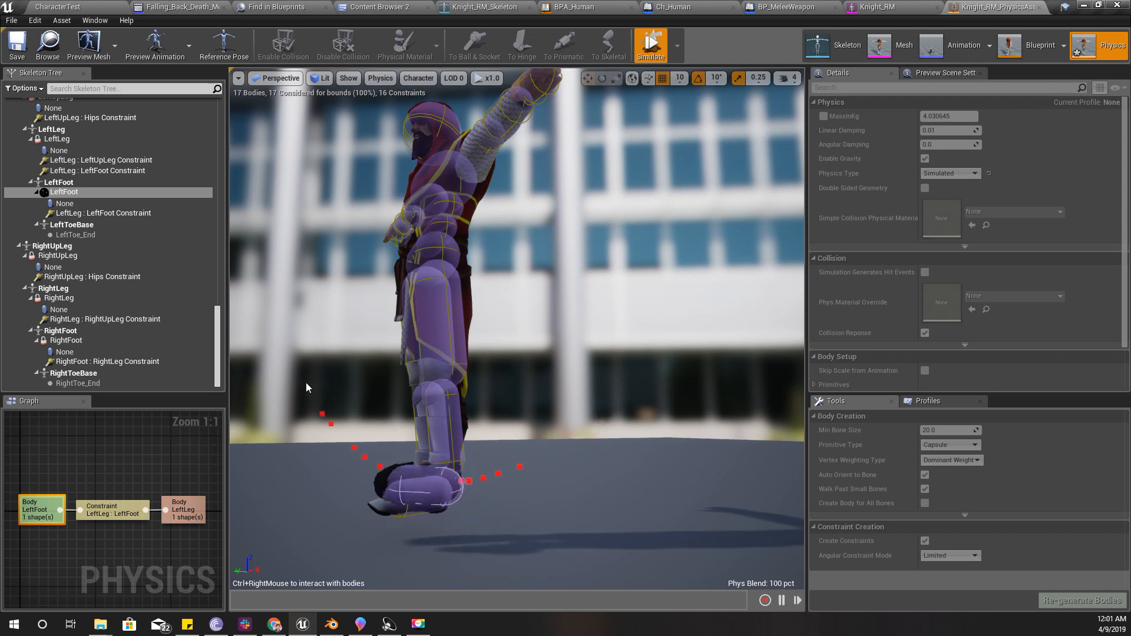
ctrl+right_drag(307, 383, 346, 404)
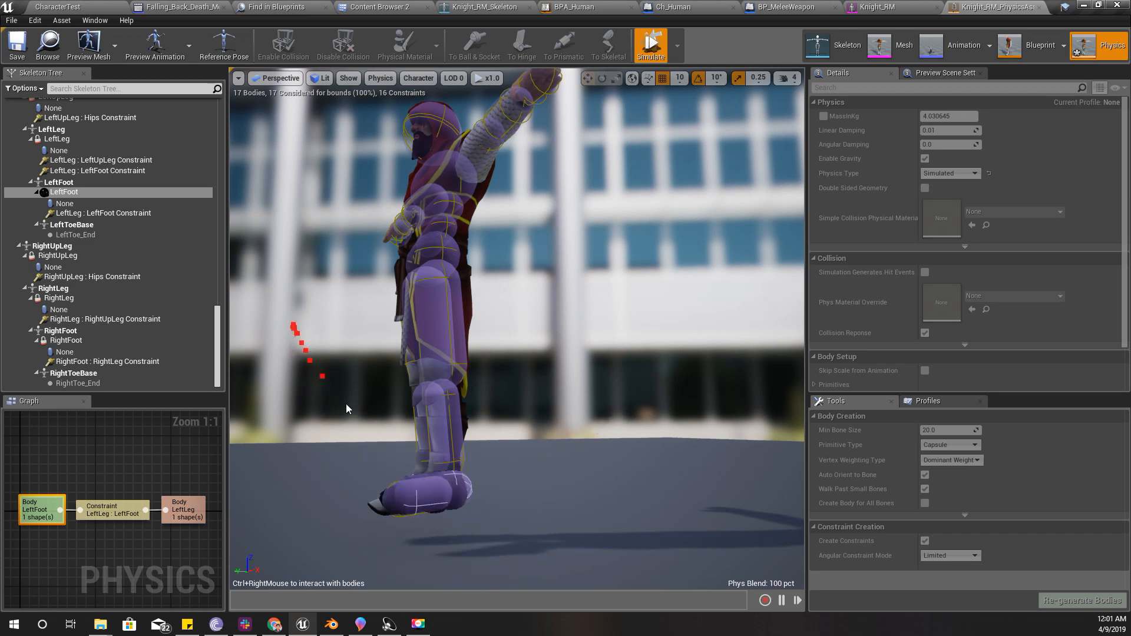
click(650, 45)
Set the LeftLeg : LeftFoot constraint's Swing 1, Swing 2 and Twist motion to Limited
right_drag(553, 339, 497, 415)
click(524, 339)
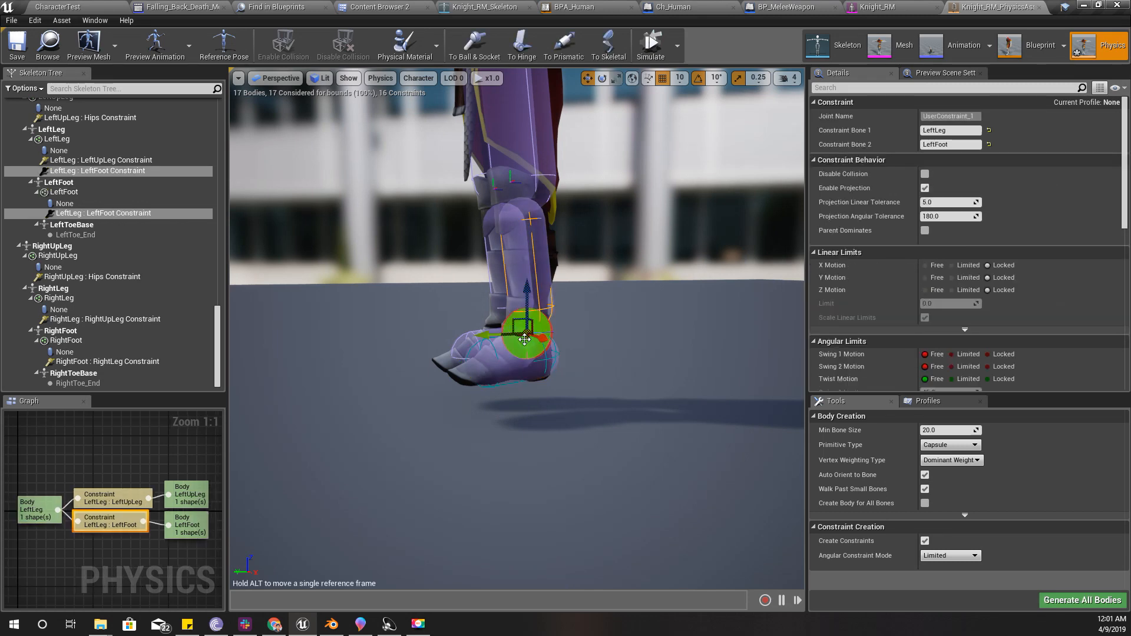
click(955, 380)
right_drag(648, 330, 589, 406)
scroll(978, 371, down, 3)
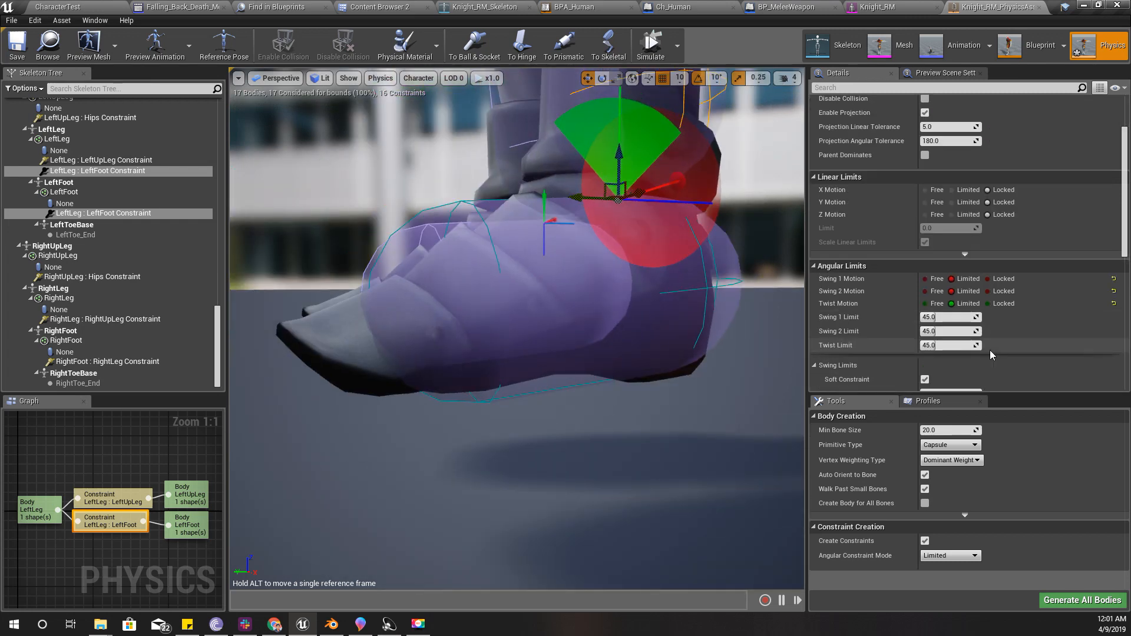
Set the left ankle constraint's Swing 1, Swing 2 and Twist limits to 5
click(945, 316)
text(5)
click(947, 332)
text(5)
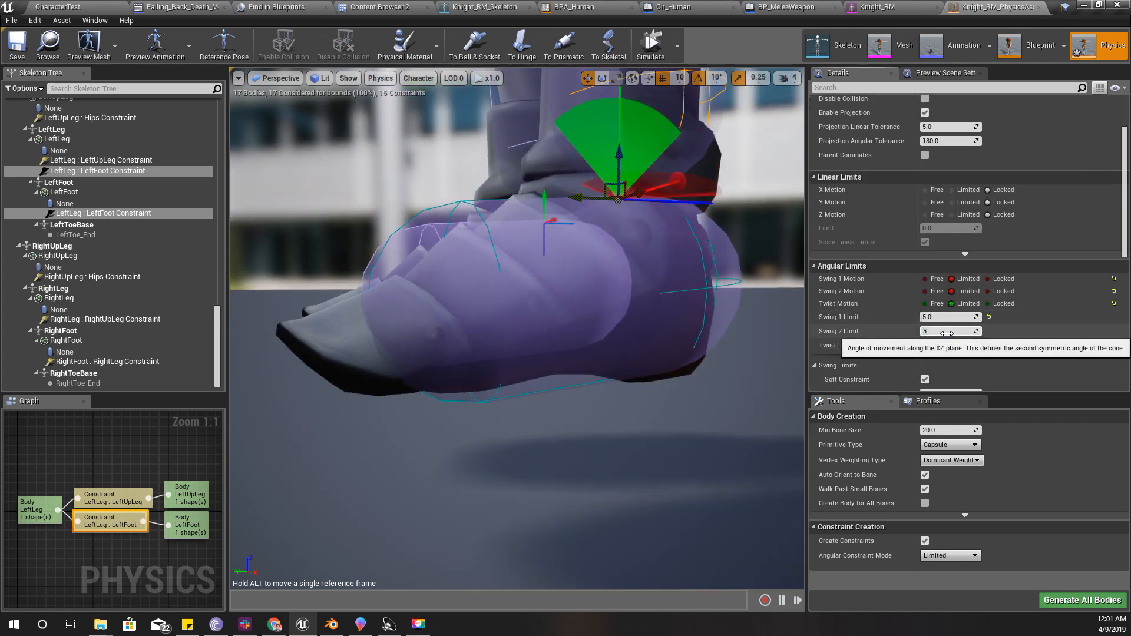
text(5)
key(Return)
Simulate the left leg with the limited ankle constraint and examine both feet from the side and front
right_drag(707, 283, 635, 242)
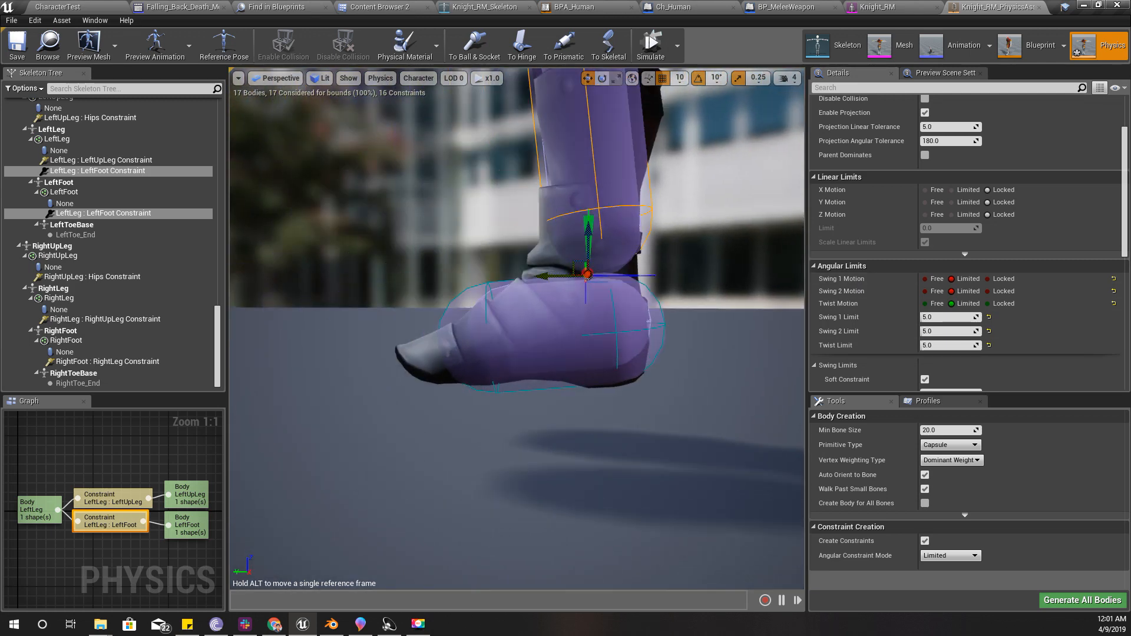
right_drag(658, 306, 564, 186)
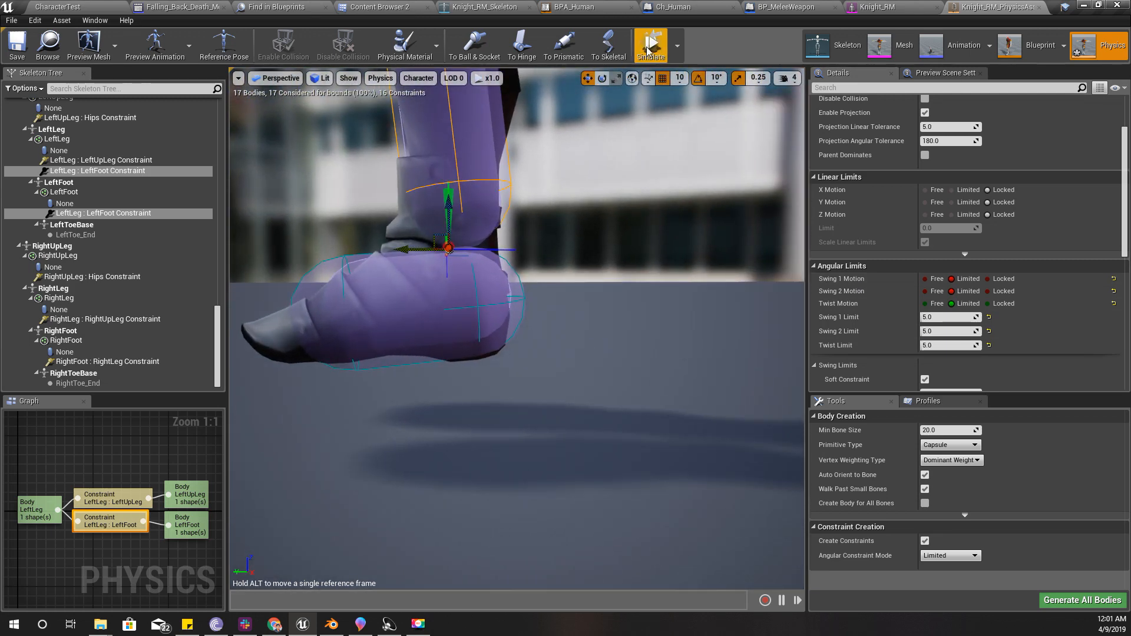
click(650, 47)
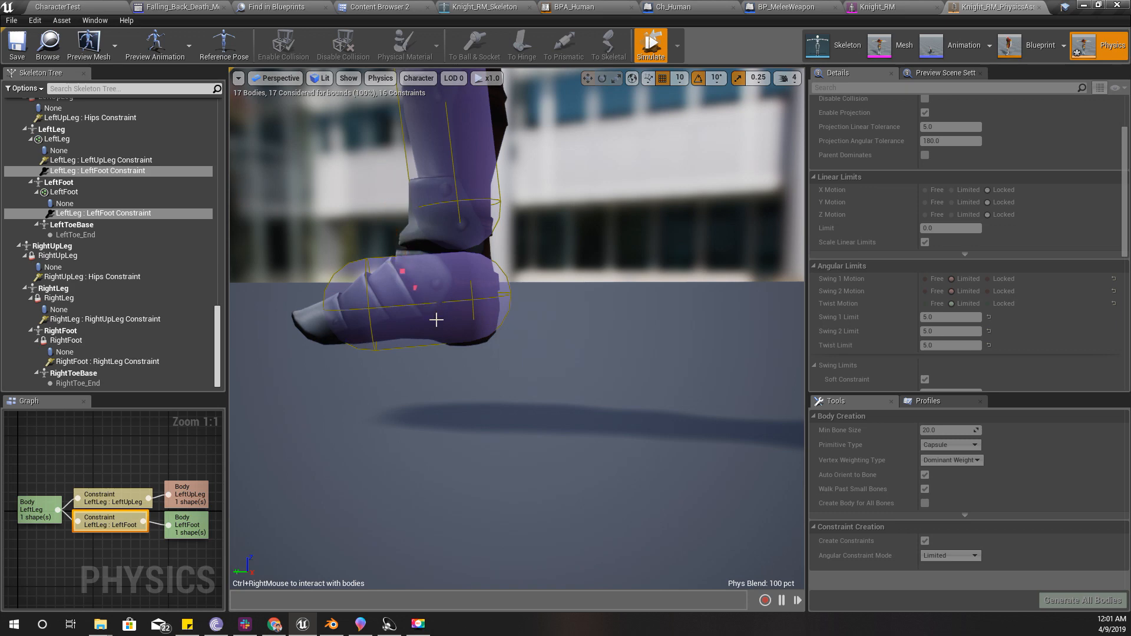
click(654, 37)
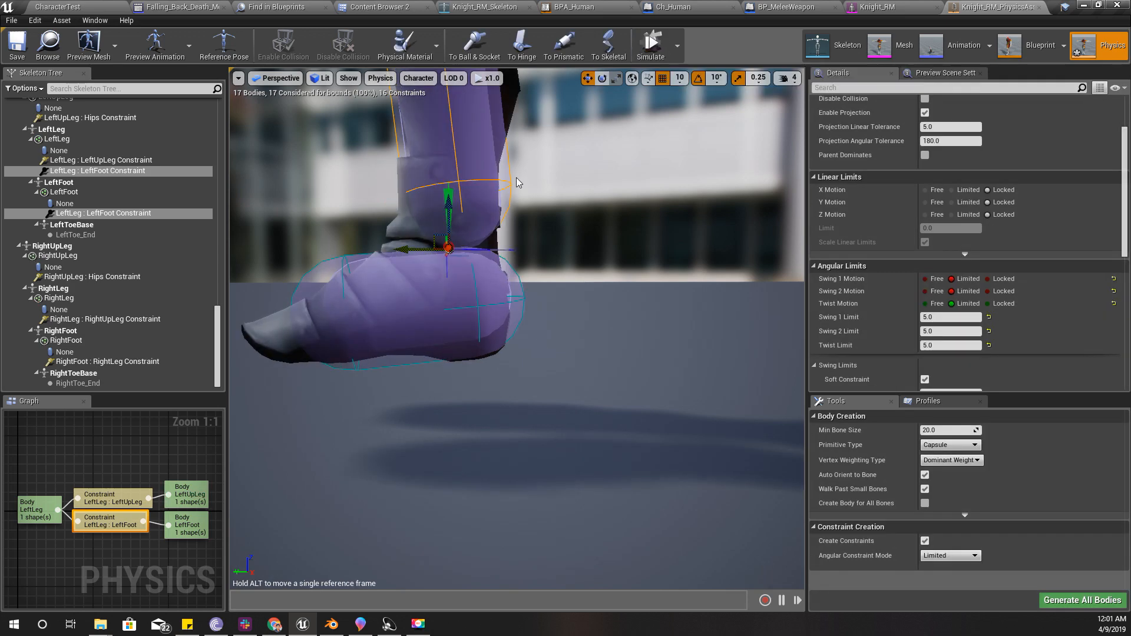
right_drag(411, 267, 479, 284)
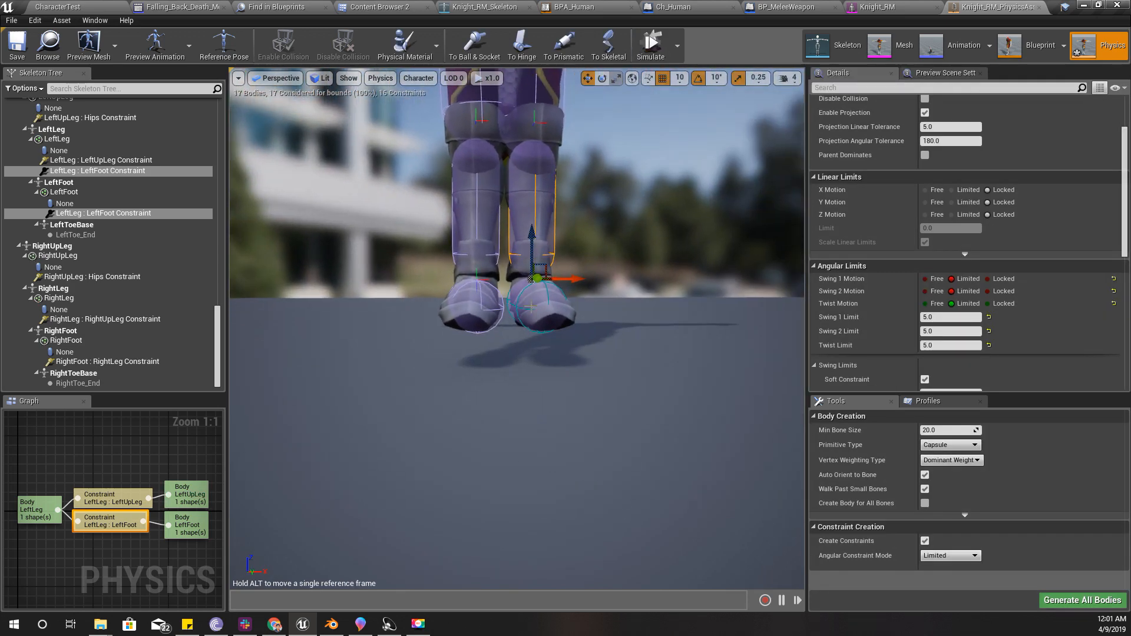
Simulate the LeftFoot body and pull on the character from the side to examine how the left foot pivots at the ankle
click(548, 304)
click(650, 44)
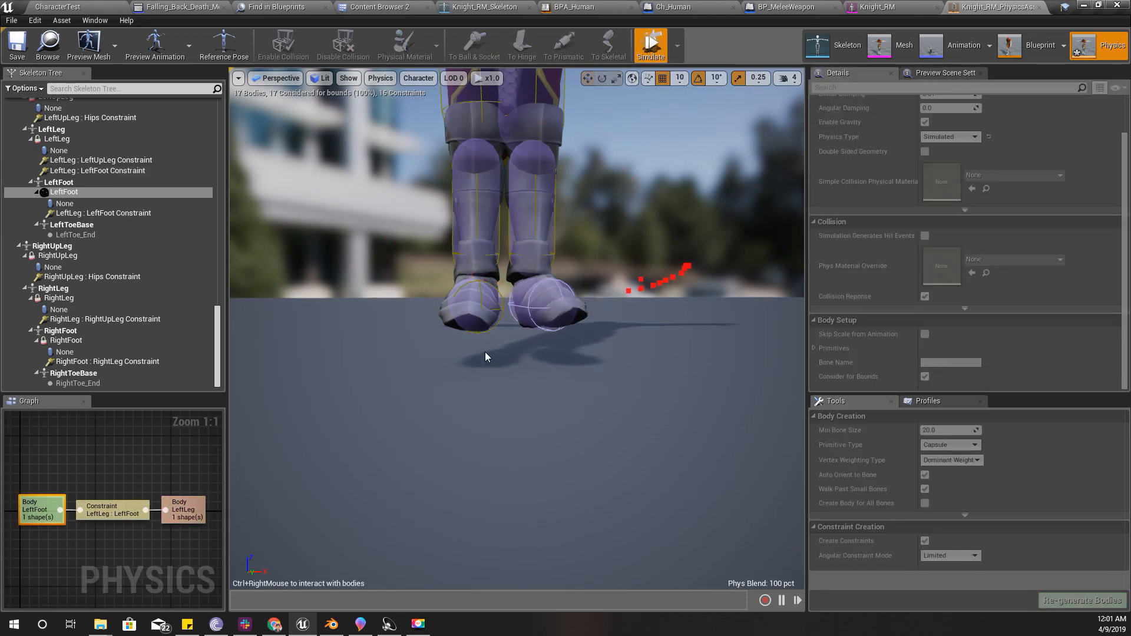
alt+drag(485, 351, 273, 351)
right_drag(575, 351, 551, 327)
key(w)
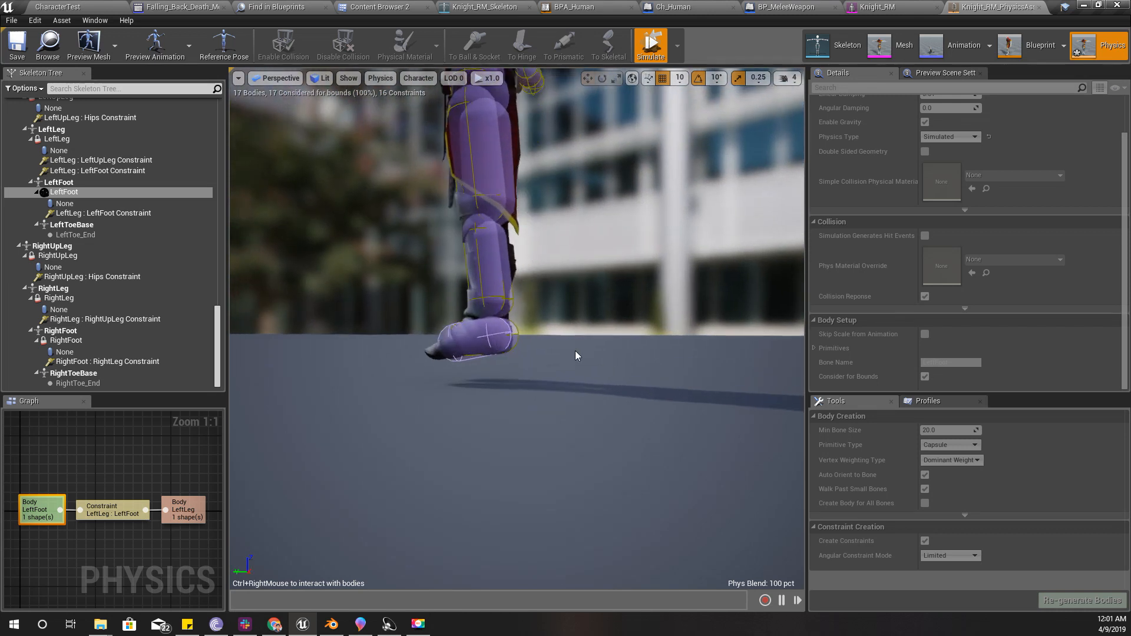
ctrl+right_drag(410, 211, 411, 214)
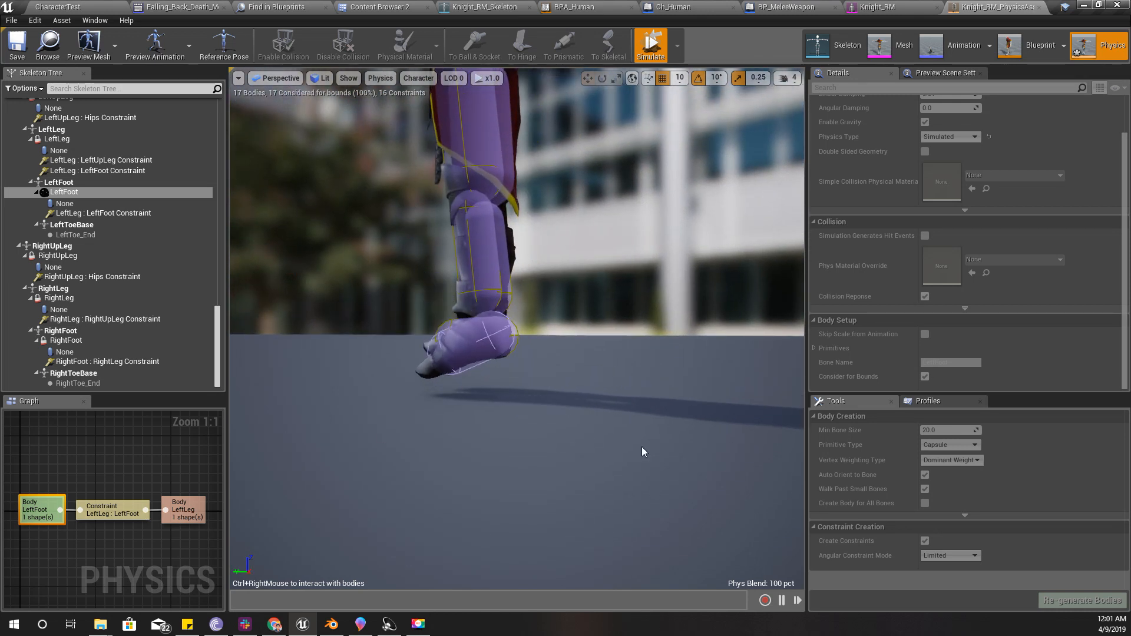
click(660, 48)
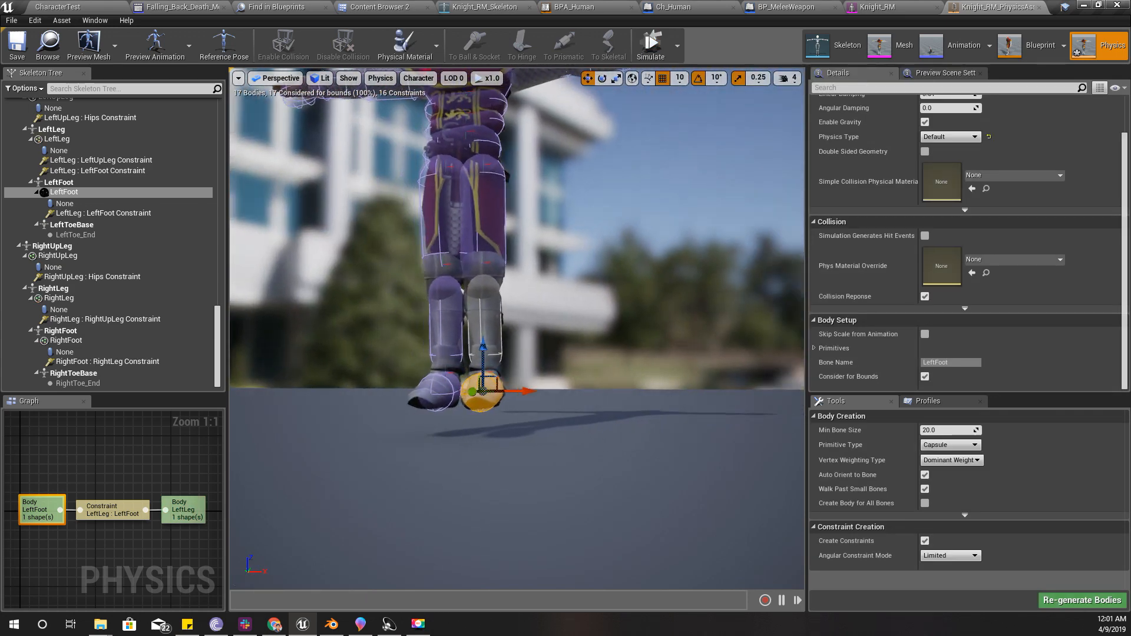
Simulate the RightFoot body briefly to check how the right foot behaves with its current ankle constraint
click(498, 353)
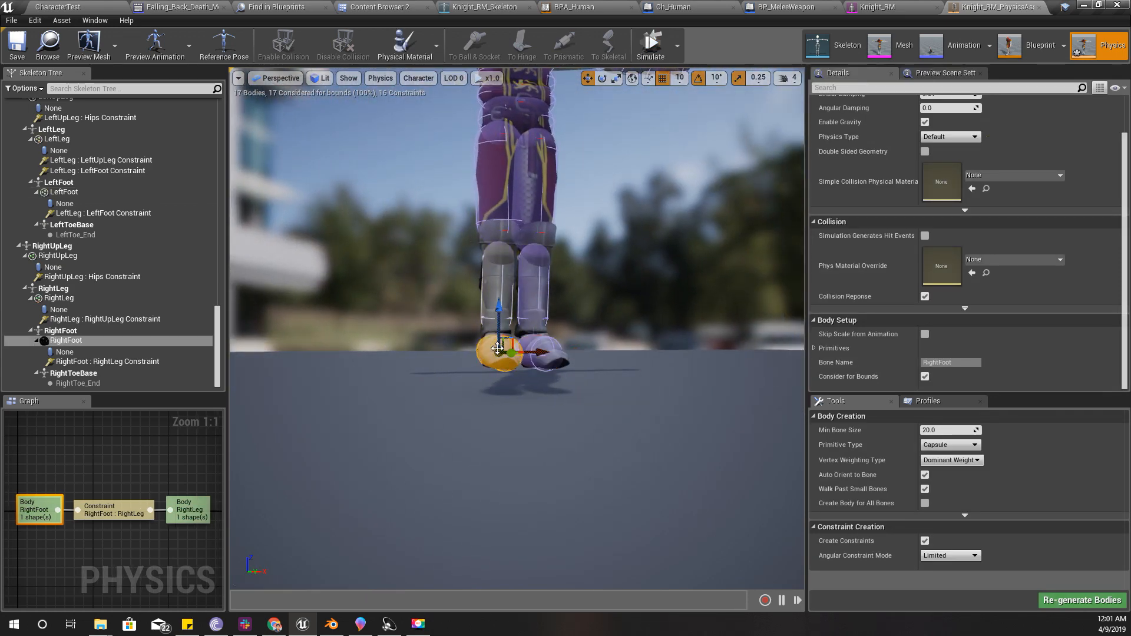
click(652, 44)
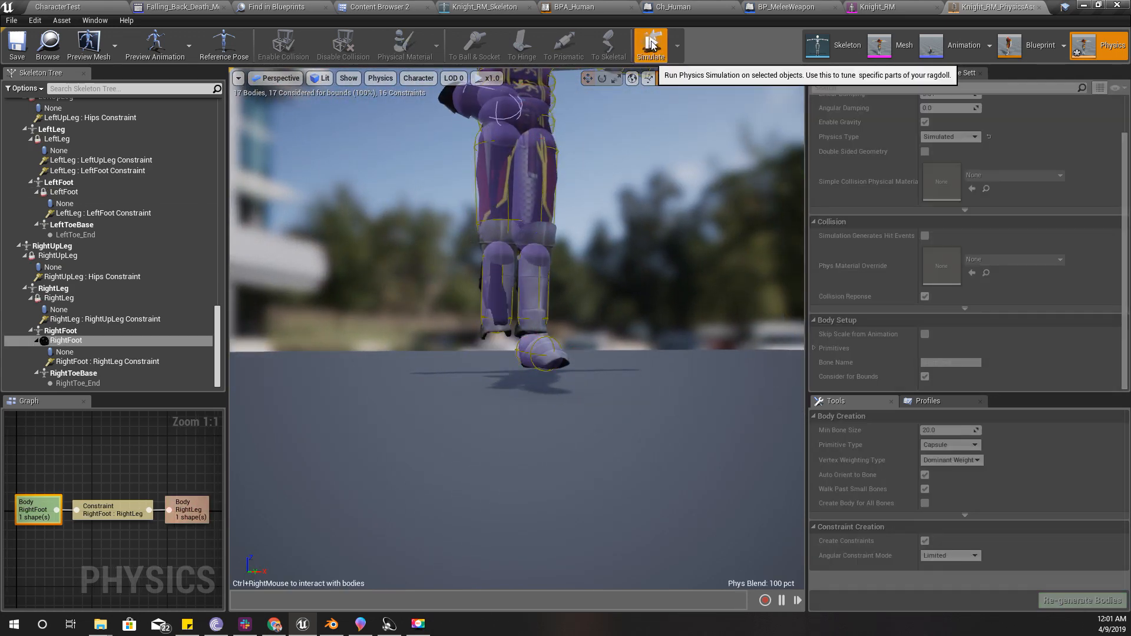
click(652, 45)
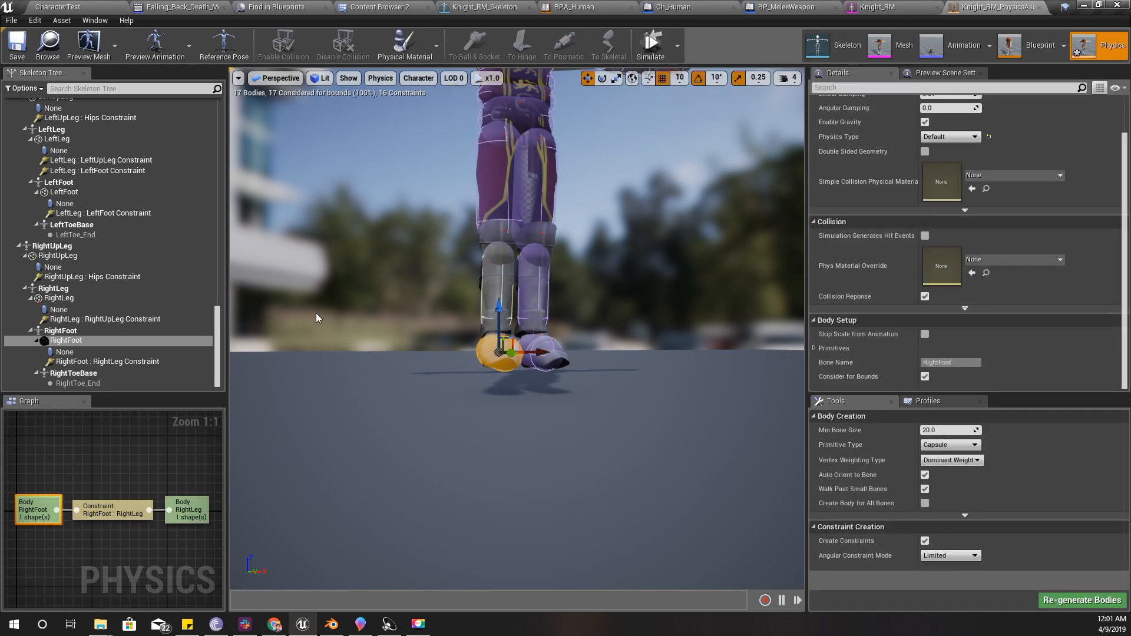
Delete the RightFoot : RightLeg constraint and create a new constraint from the RightFoot body to RightLeg
click(95, 360)
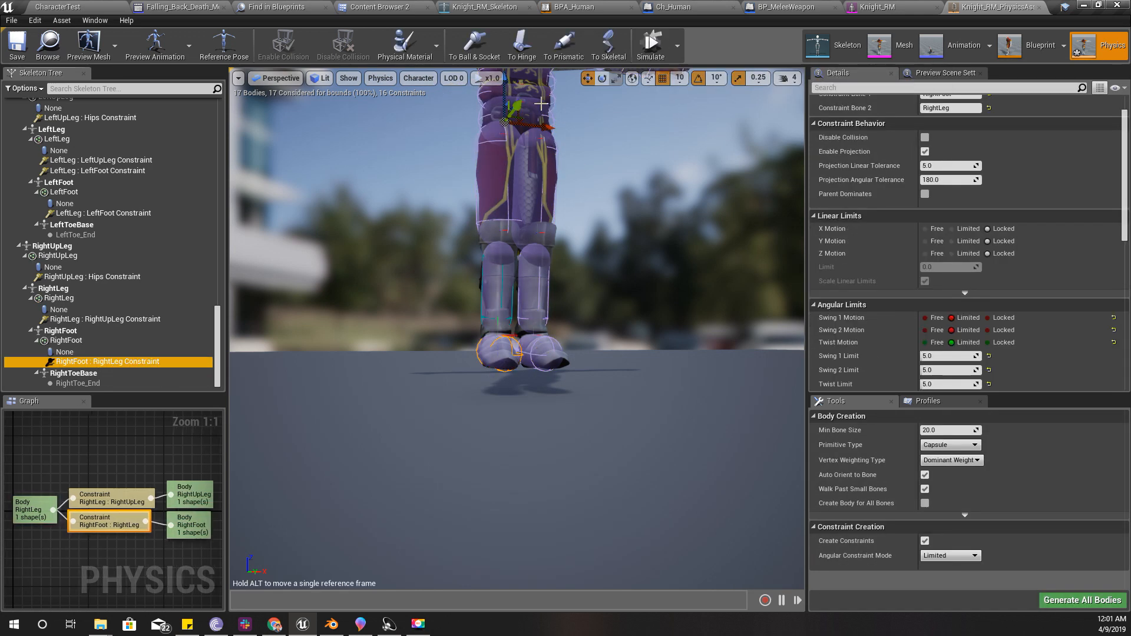
key(Delete)
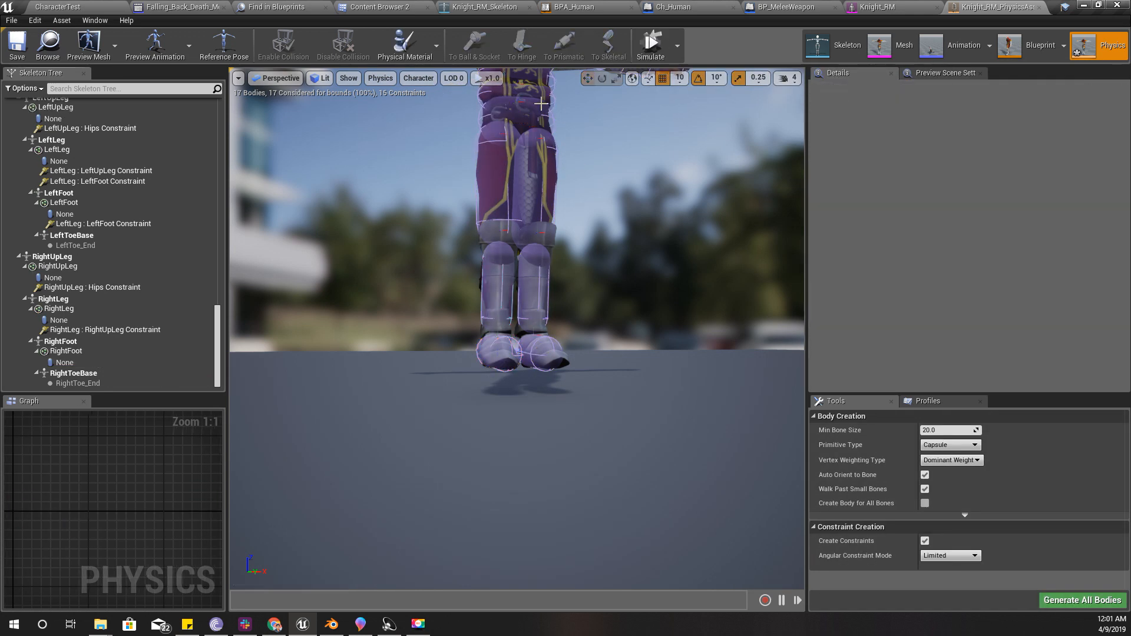
click(78, 351)
right_click(78, 352)
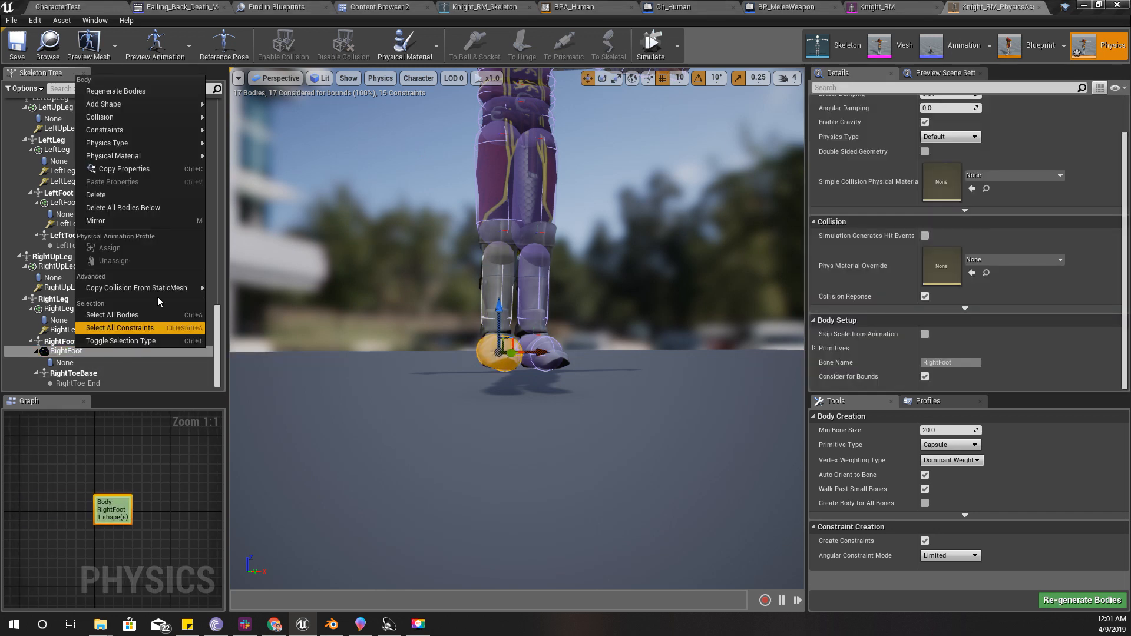
mouse_move(152, 130)
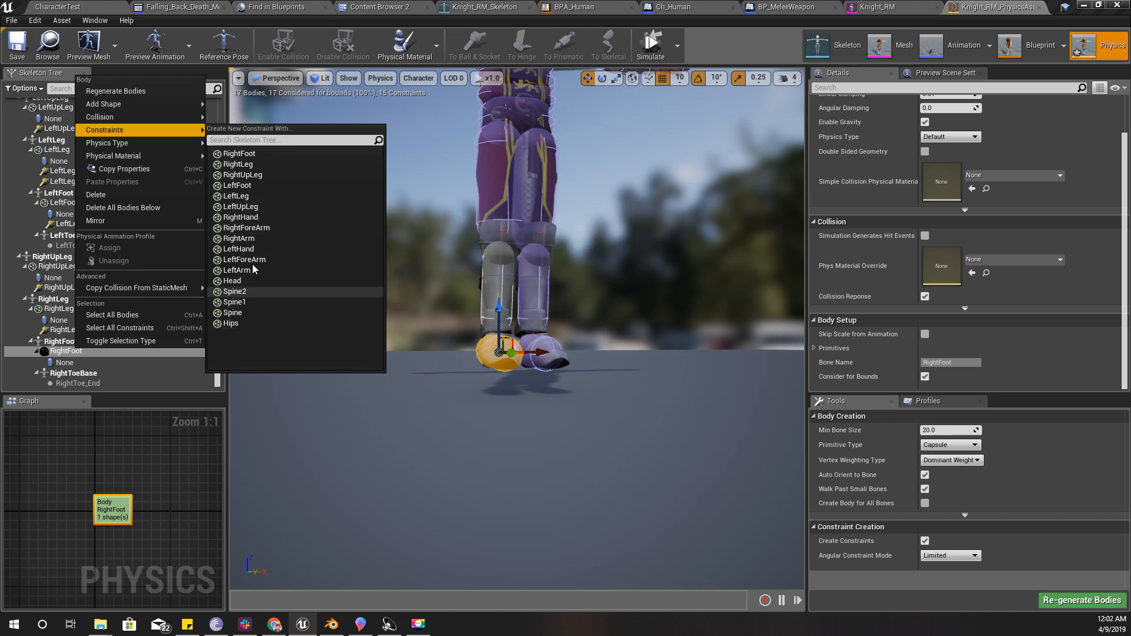
click(248, 165)
Move the new RightLeg : RightFoot constraint straight down from the knee to the right ankle
click(500, 229)
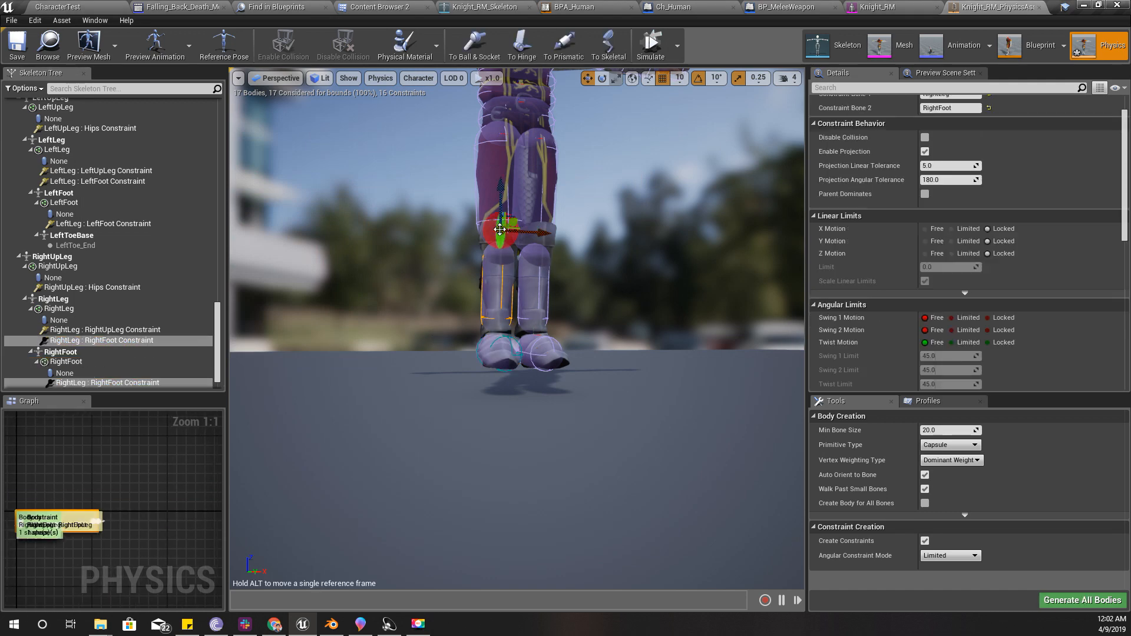
scroll(488, 306, up, 3)
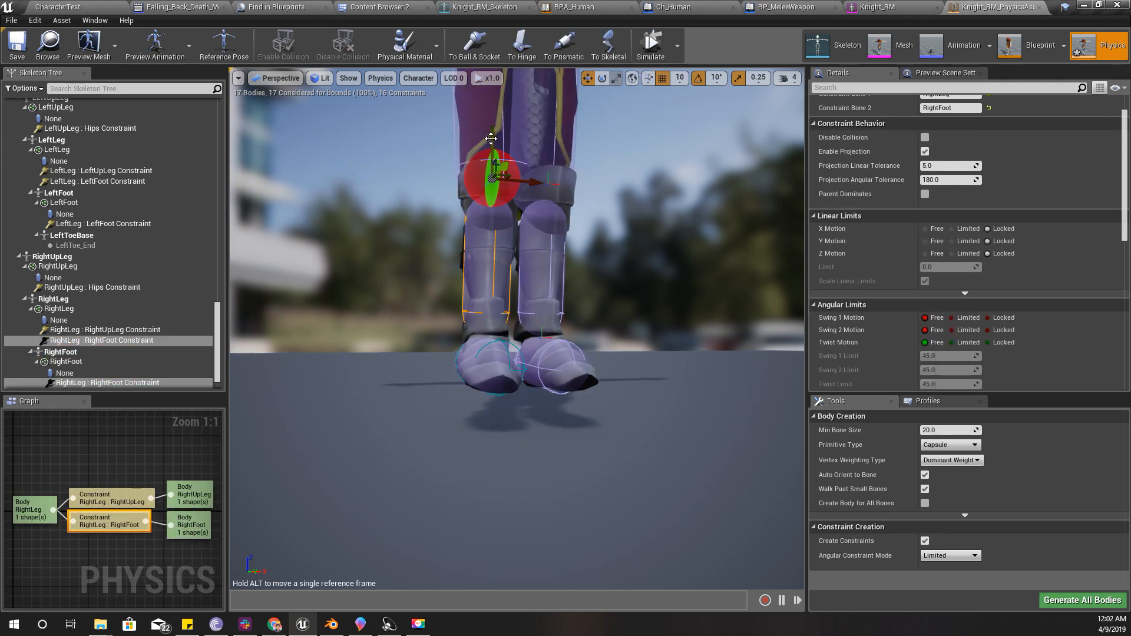
drag(490, 139, 474, 281)
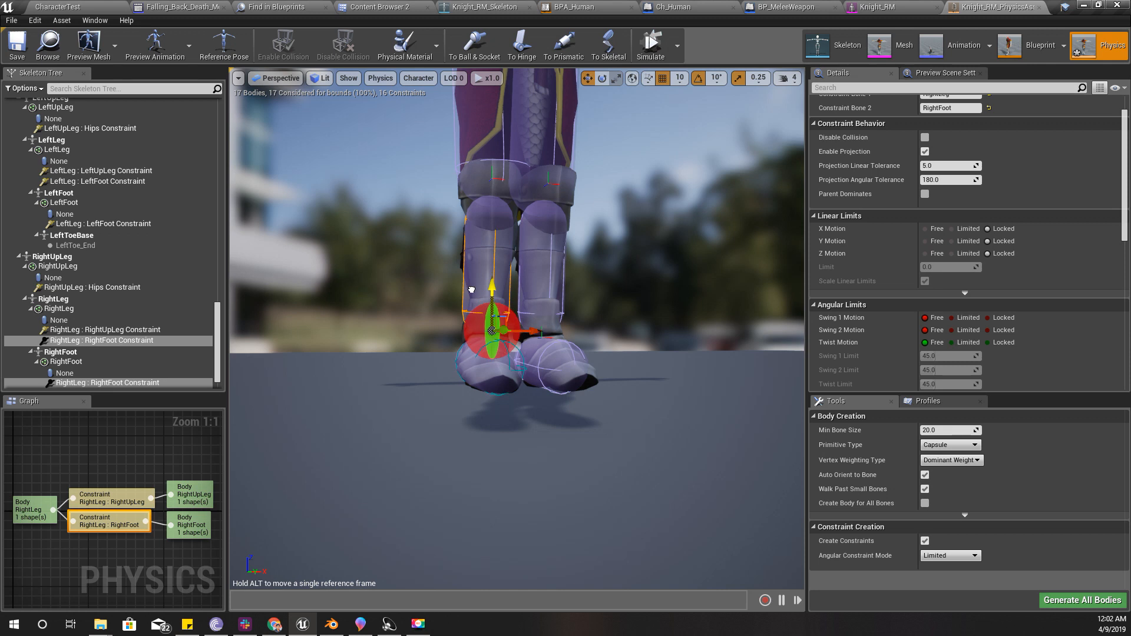
Set the right ankle constraint's Swing 1, Swing 2 and Twist motion to Limited, with each of the three limits at 5
click(951, 318)
click(950, 330)
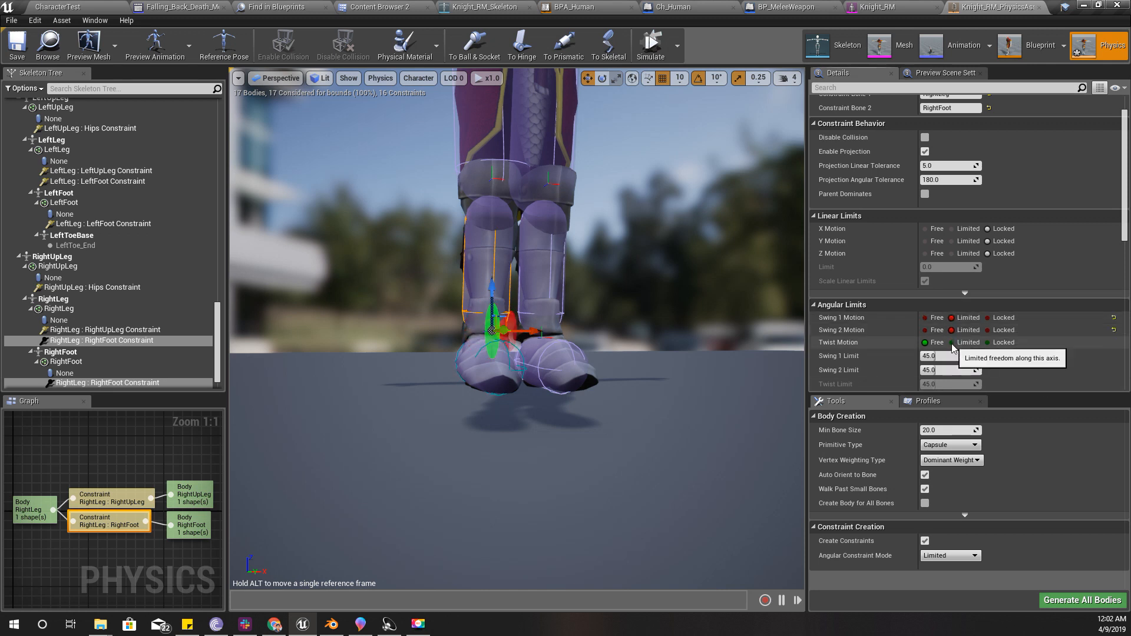
click(951, 342)
click(945, 357)
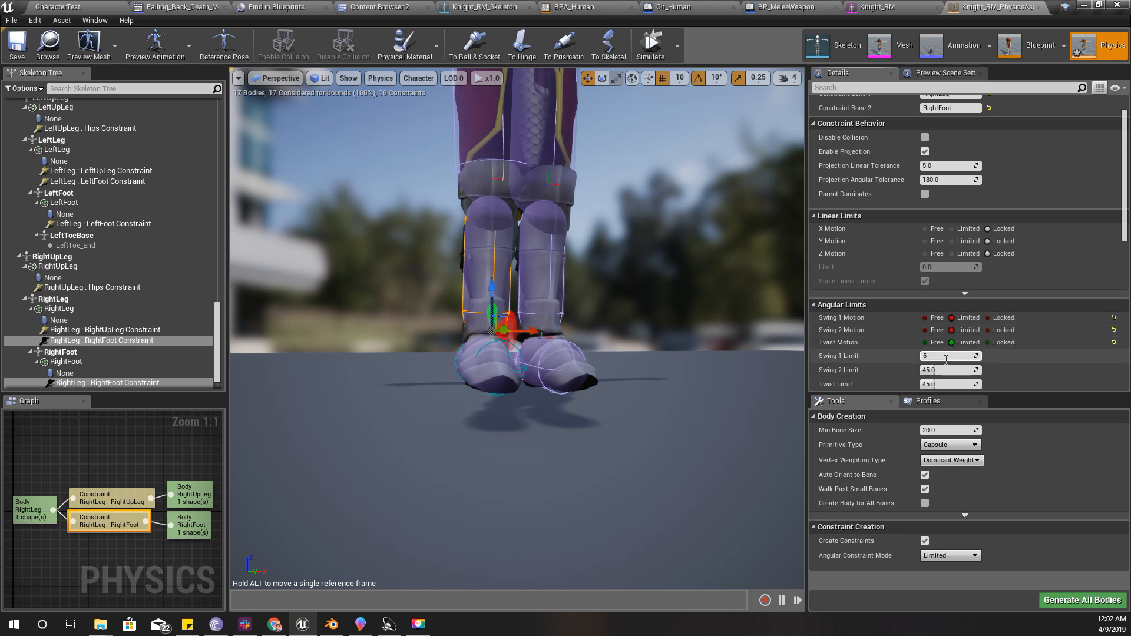
key(Return)
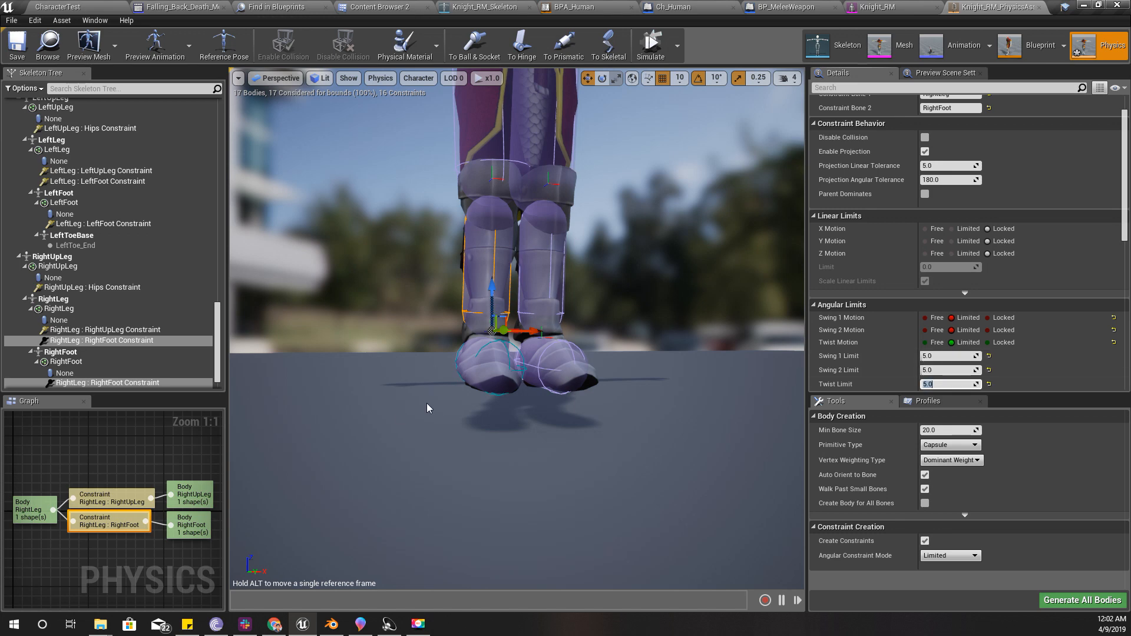
Simulate the RightFoot body and pull on it to test the limited right ankle constraint from the side and front
click(476, 359)
click(649, 47)
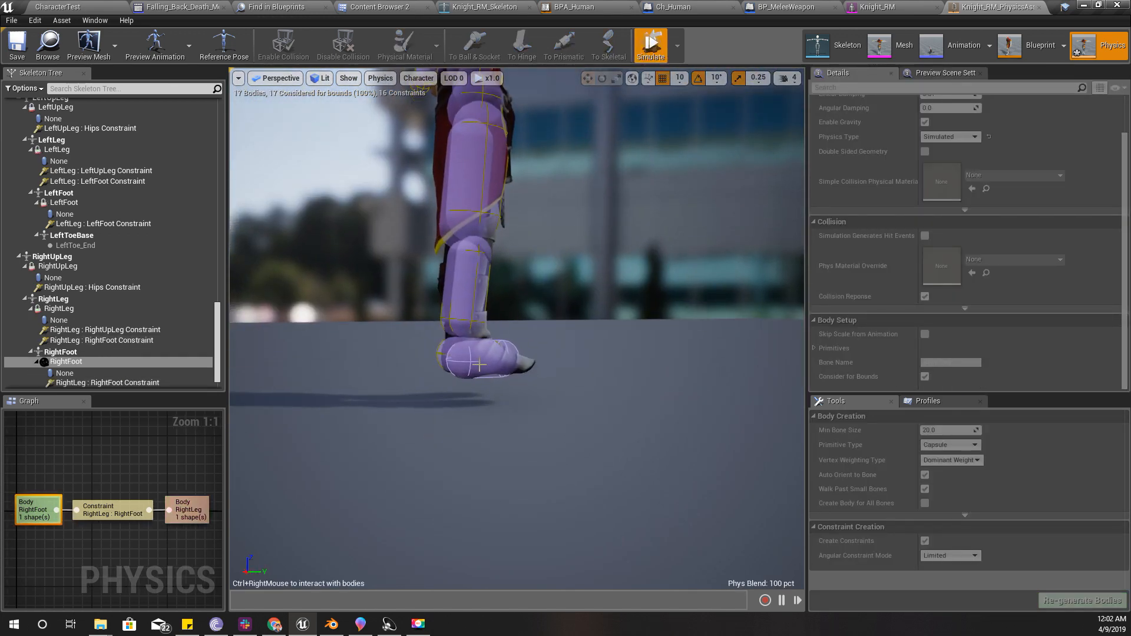
ctrl+right_drag(338, 304, 644, 256)
mouse_move(603, 324)
alt+mouse_down()
mouse_move(530, 324)
mouse_move(471, 348)
mouse_move(589, 330)
alt+mouse_up()
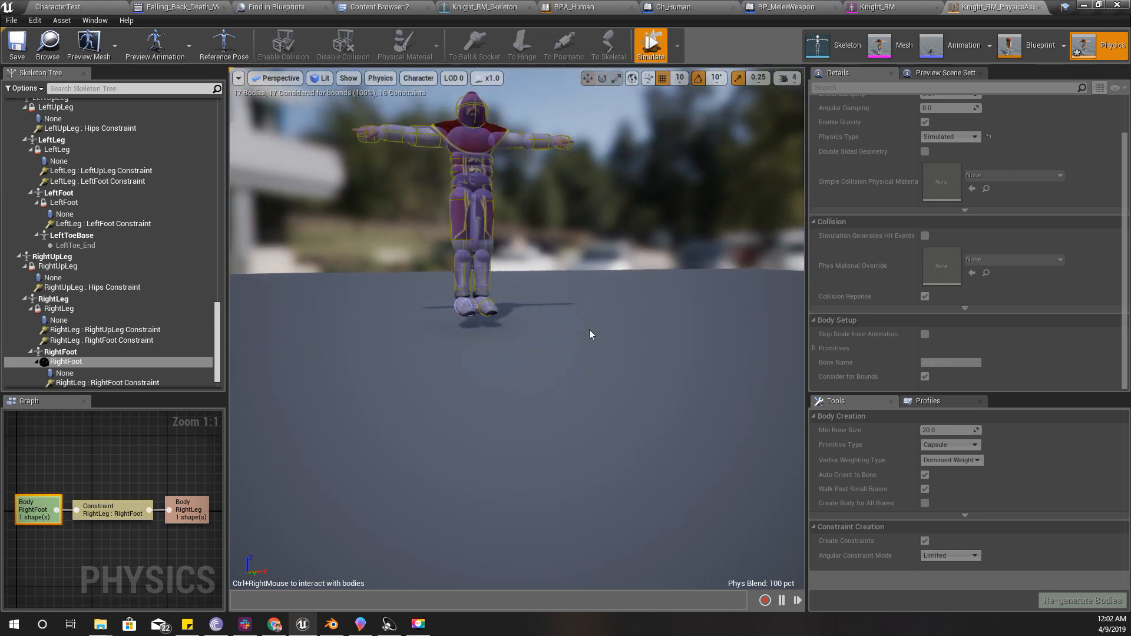
click(655, 43)
Run the full ragdoll simulation on all bodies and examine the collapsed knight from above
click(679, 54)
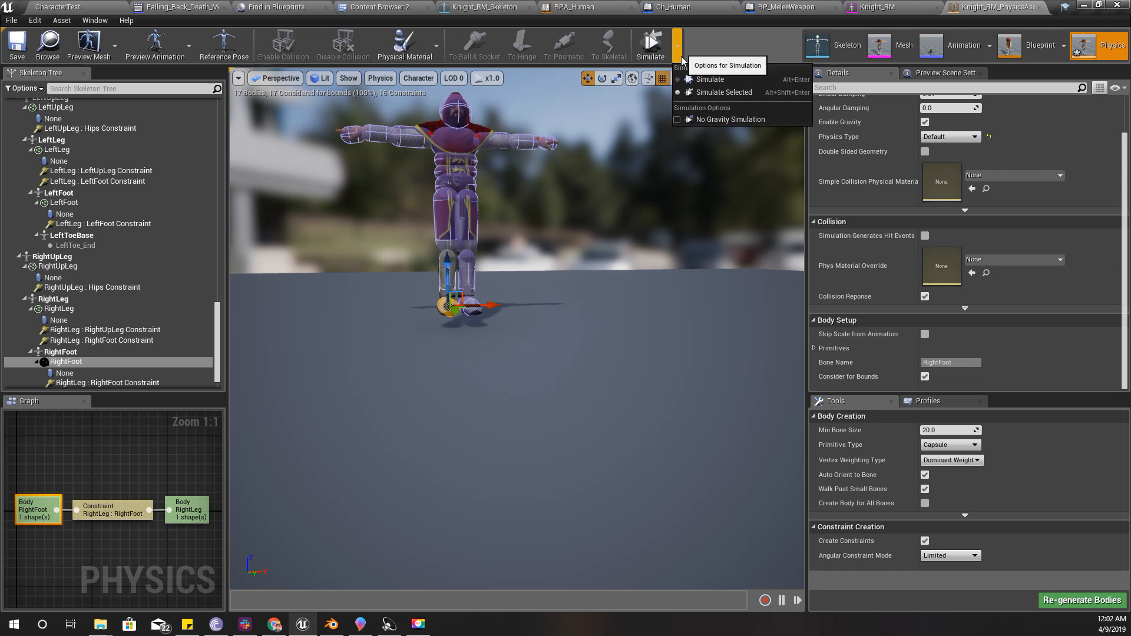
click(701, 81)
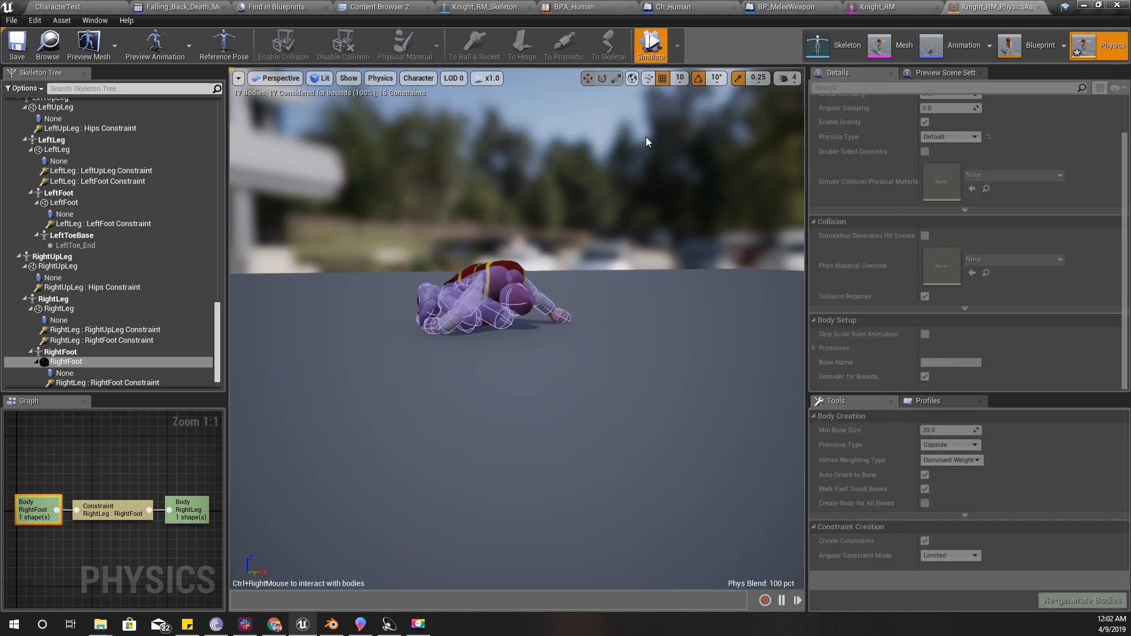
alt+drag(646, 137, 306, 247)
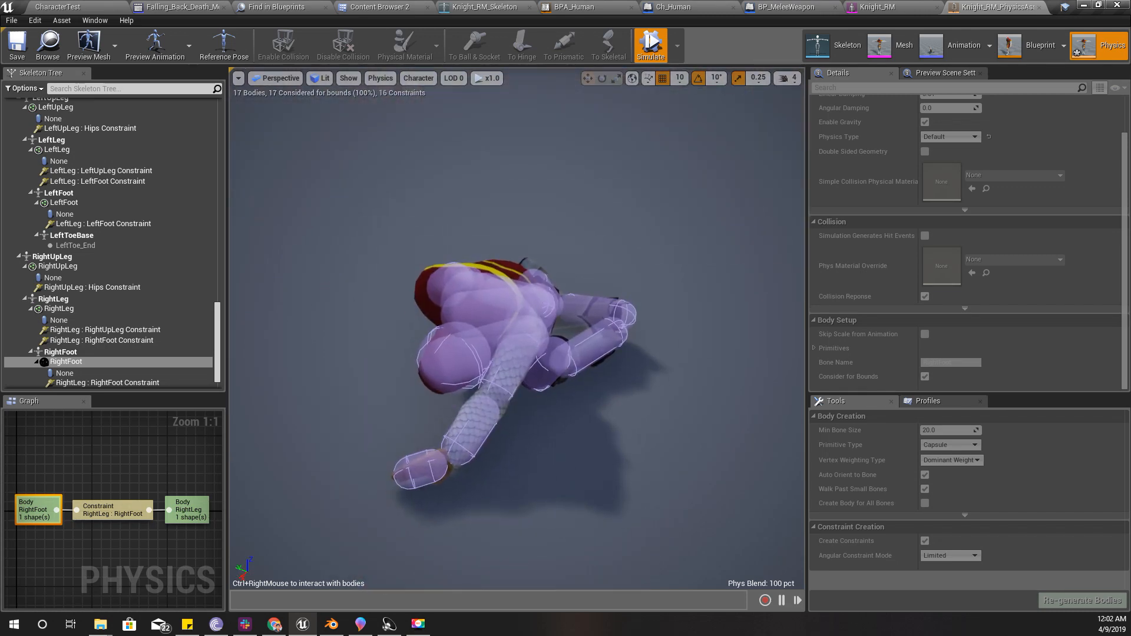
click(650, 43)
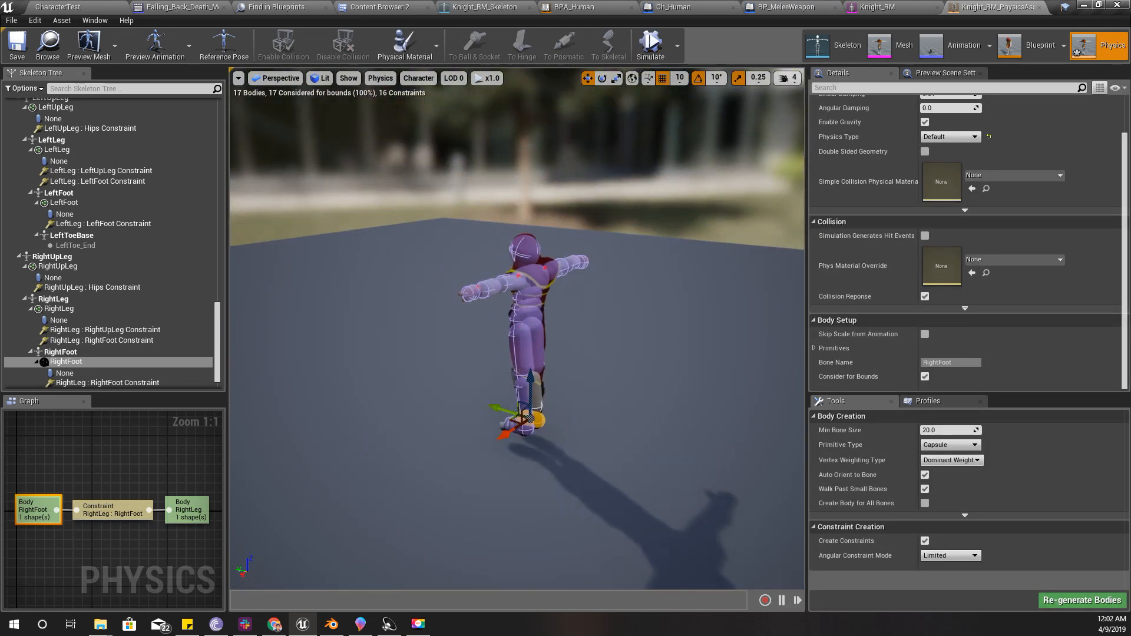
Simulate only the selected LeftUpLeg body to check how the left thigh and the rest of the leg move
alt+drag(517, 329, 583, 307)
scroll(517, 329, up, 2)
alt+drag(516, 328, 554, 283)
scroll(516, 328, up, 5)
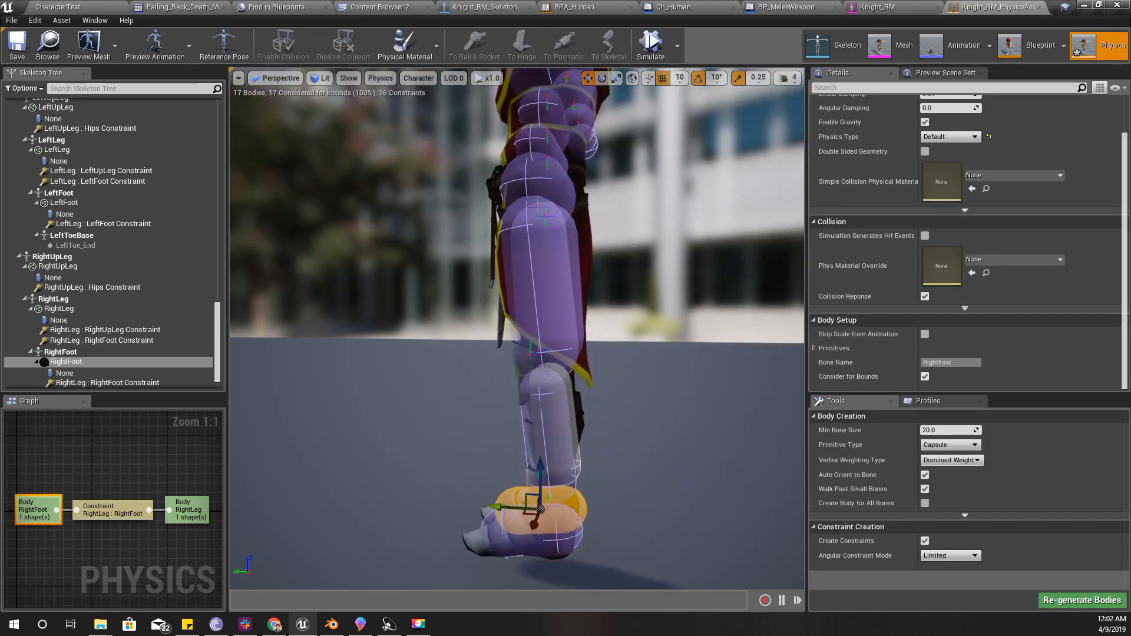
scroll(548, 317, down, 8)
click(524, 303)
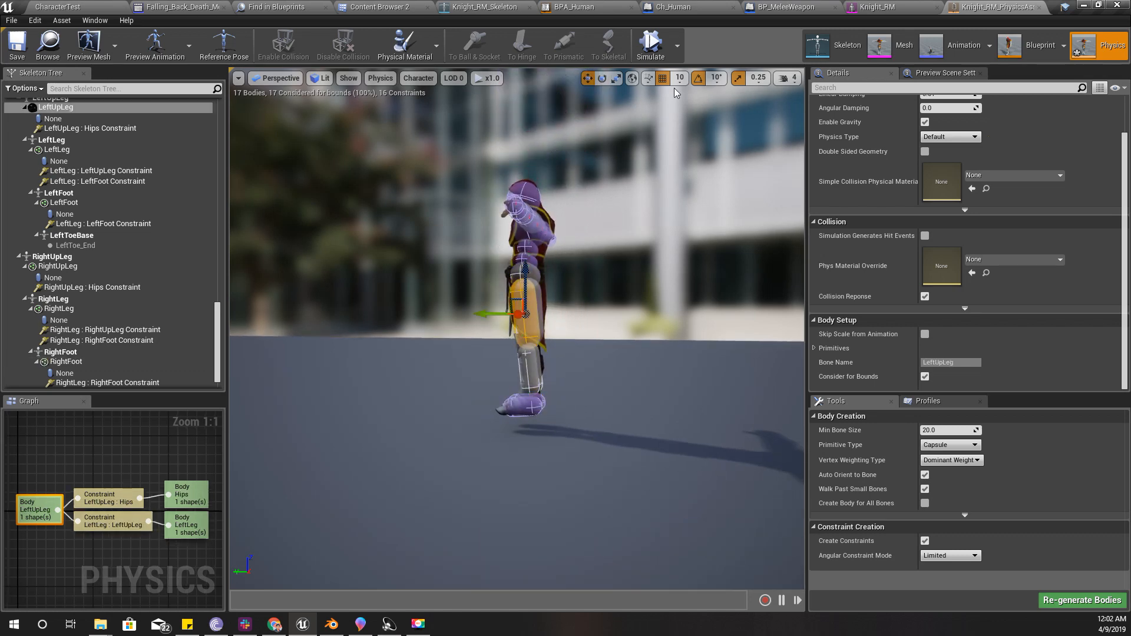
click(678, 46)
click(702, 92)
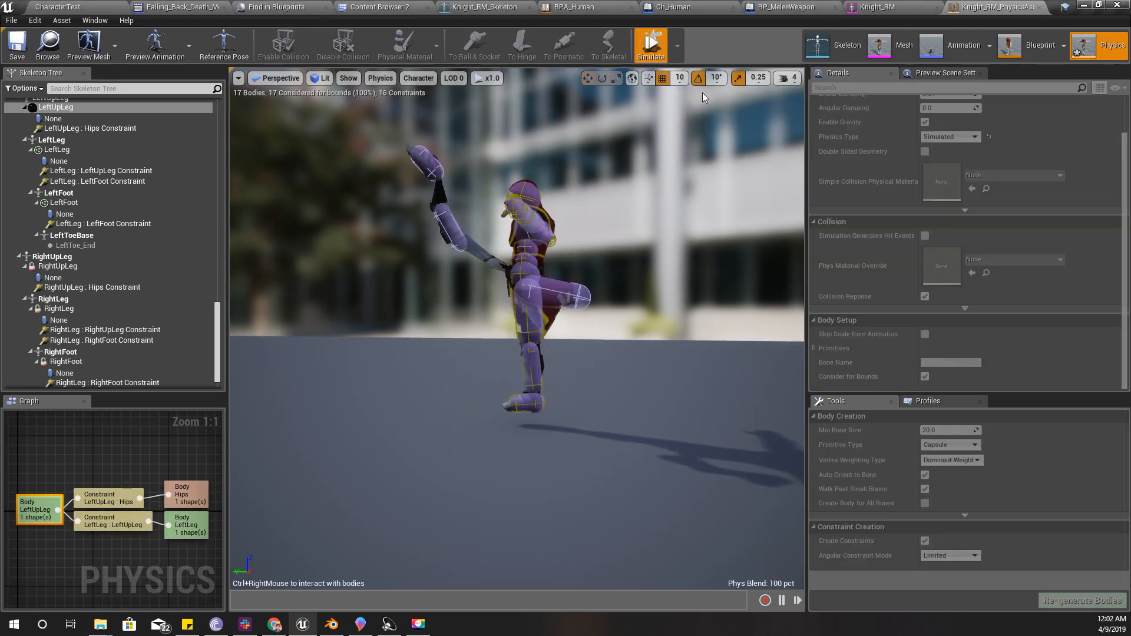
click(650, 47)
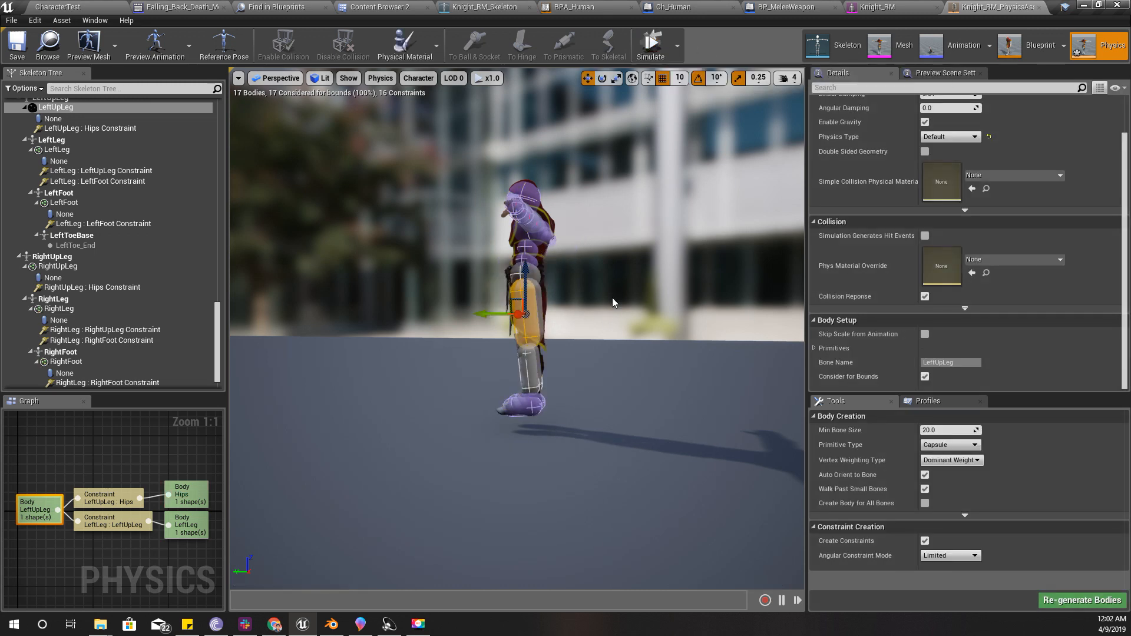
Simulate the selected LeftLeg body briefly to check how the lower left leg moves at the knee
key(w)
right_drag(592, 328, 624, 353)
click(522, 333)
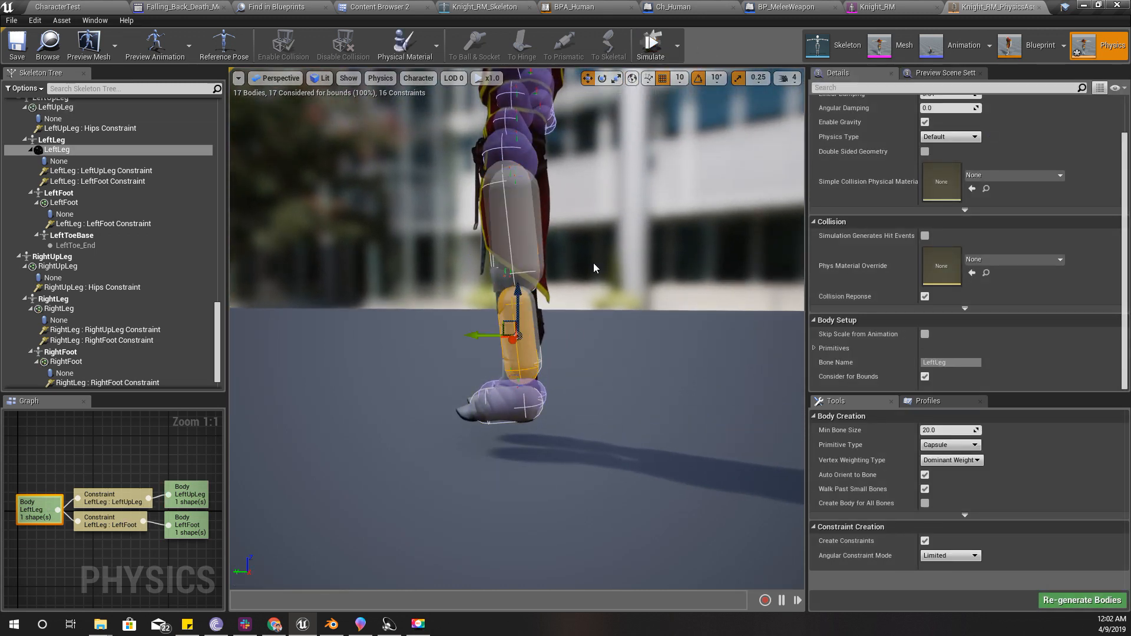
click(651, 48)
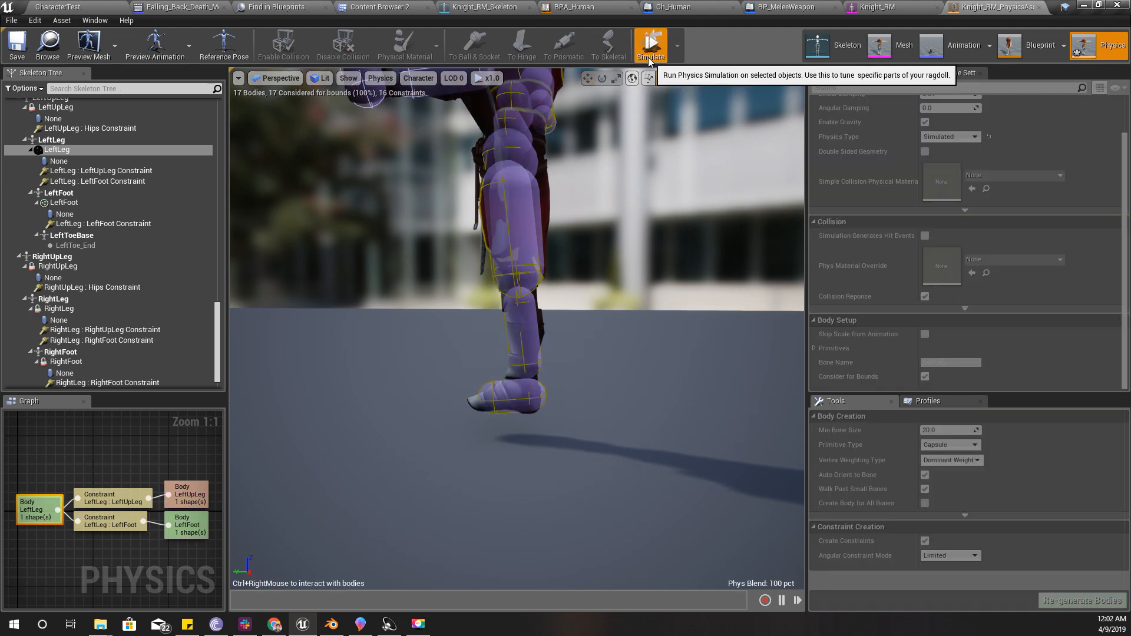
click(651, 44)
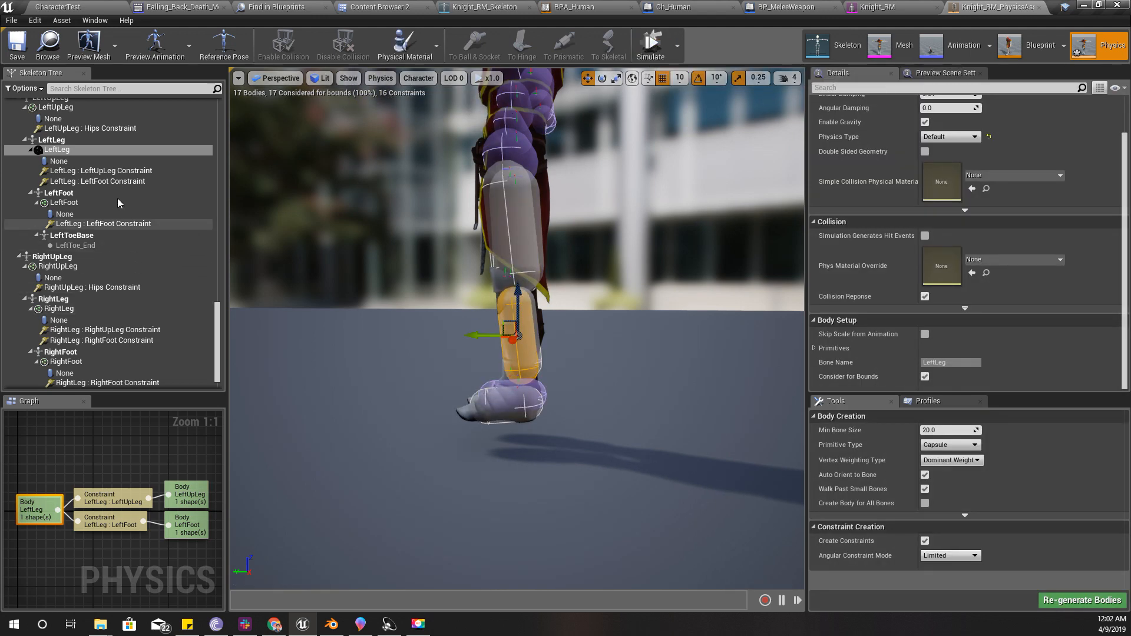
Compare the LeftLeg : LeftUpLeg and LeftLeg : LeftFoot constraints, and delete the LeftLeg : LeftUpLeg constraint
click(86, 170)
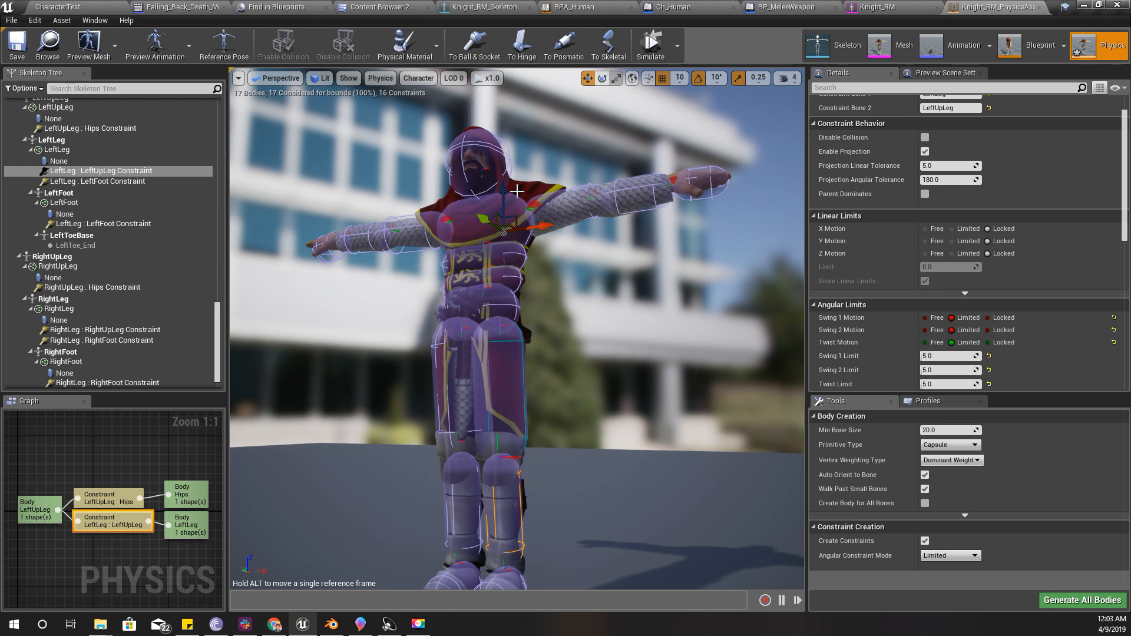
click(100, 182)
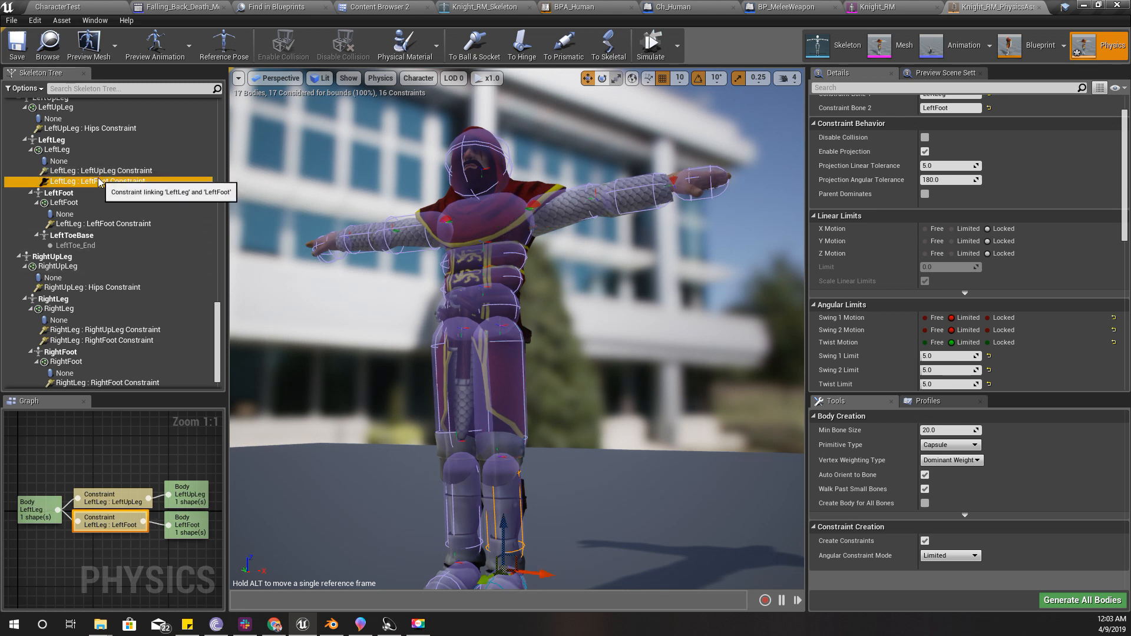
click(101, 170)
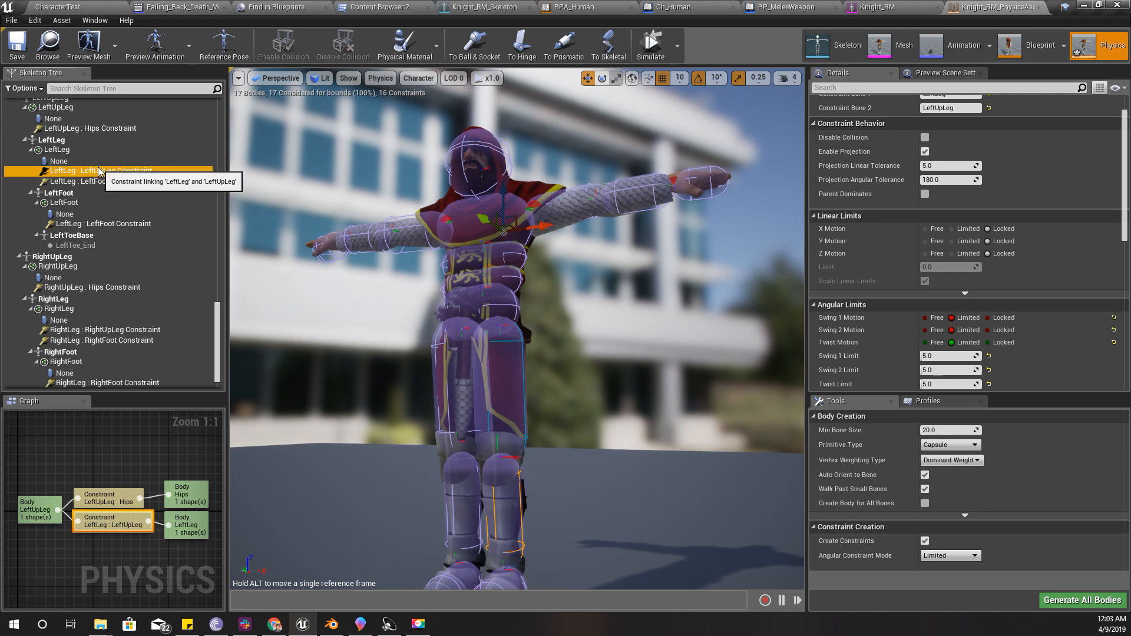
key(Delete)
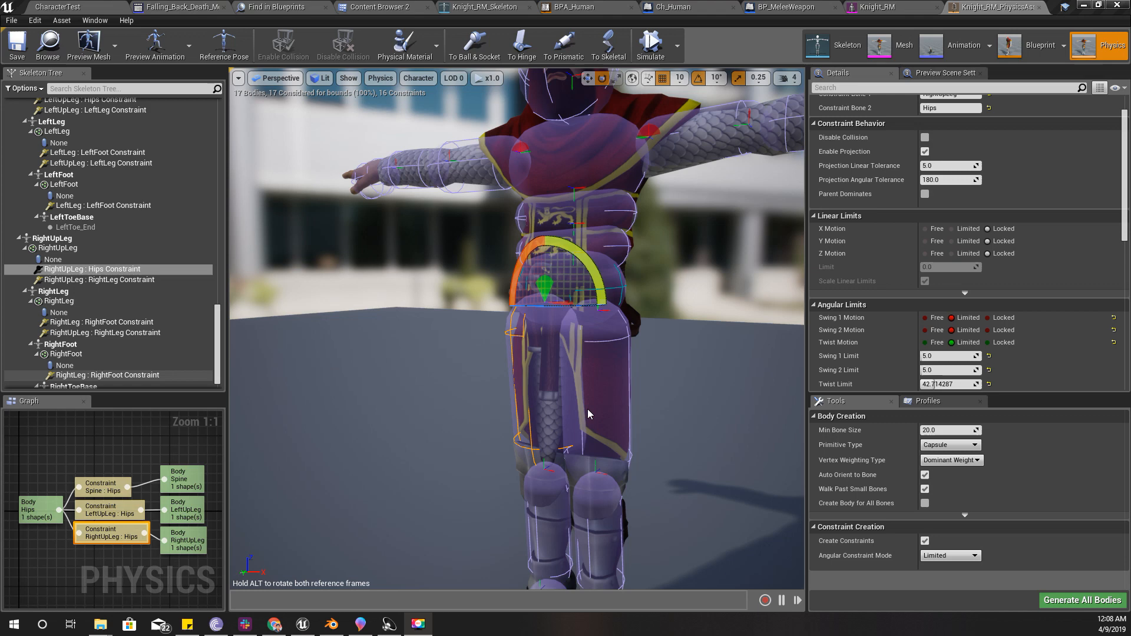
scroll(588, 414, down, 2)
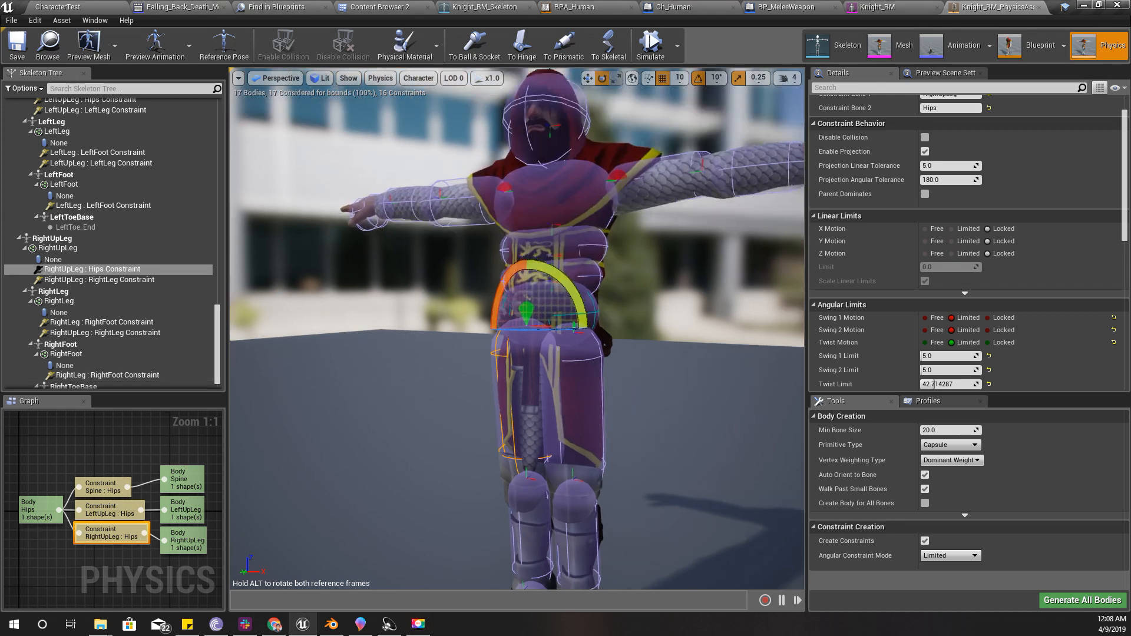
Simulate all bodies and pull the knight's ragdoll around by its legs to examine how the joints move
alt+drag(588, 414, 662, 254)
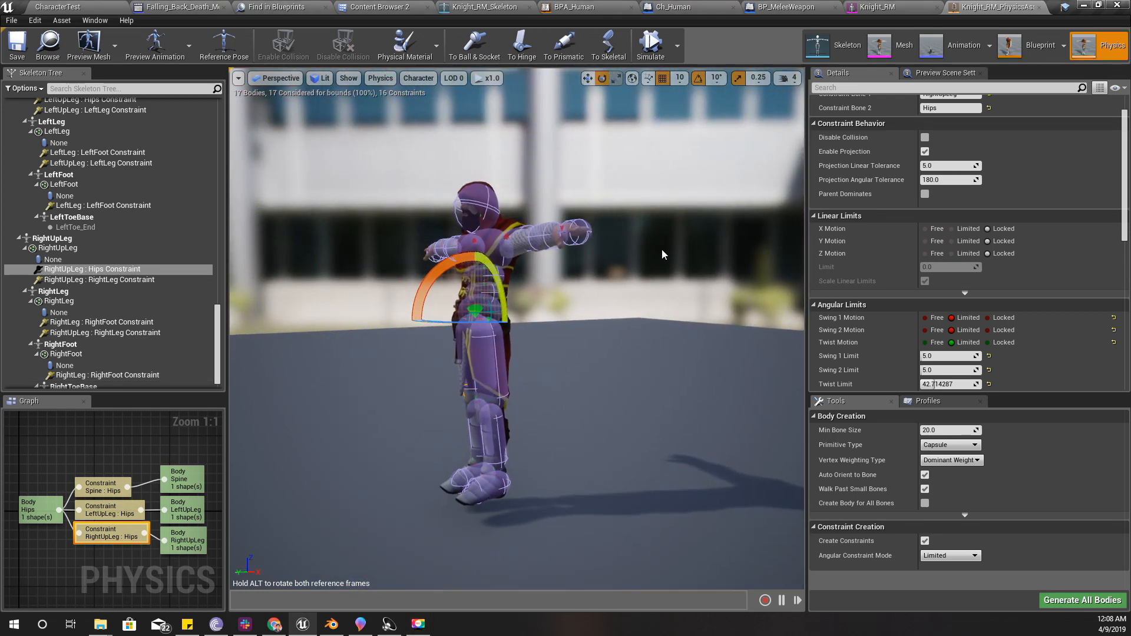
click(650, 44)
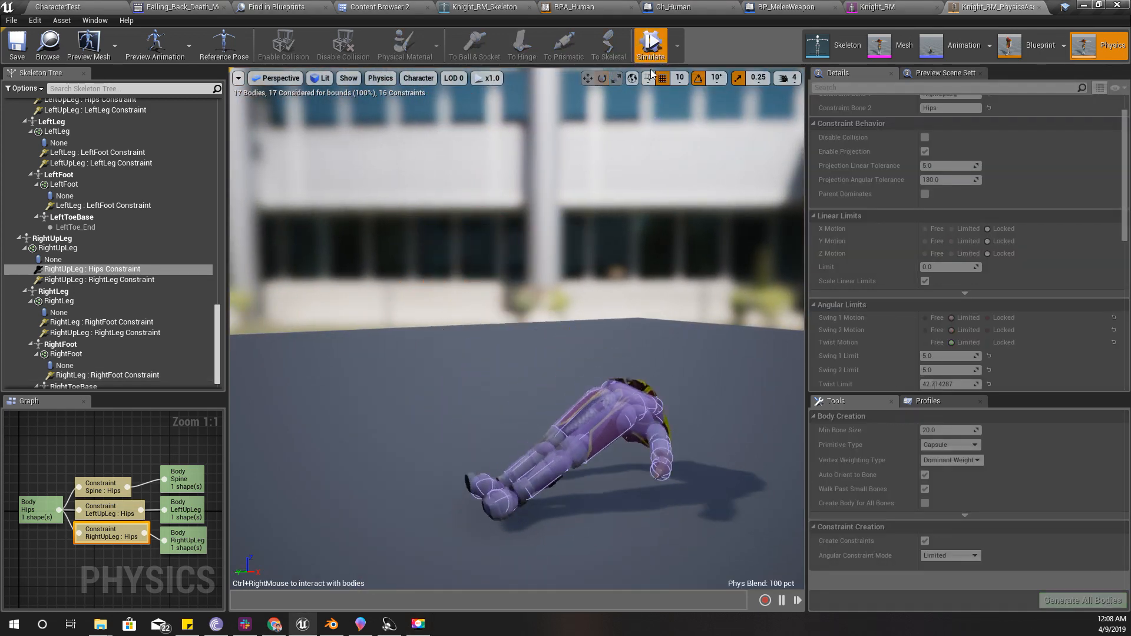
right_drag(629, 318, 640, 394)
scroll(639, 388, up, 3)
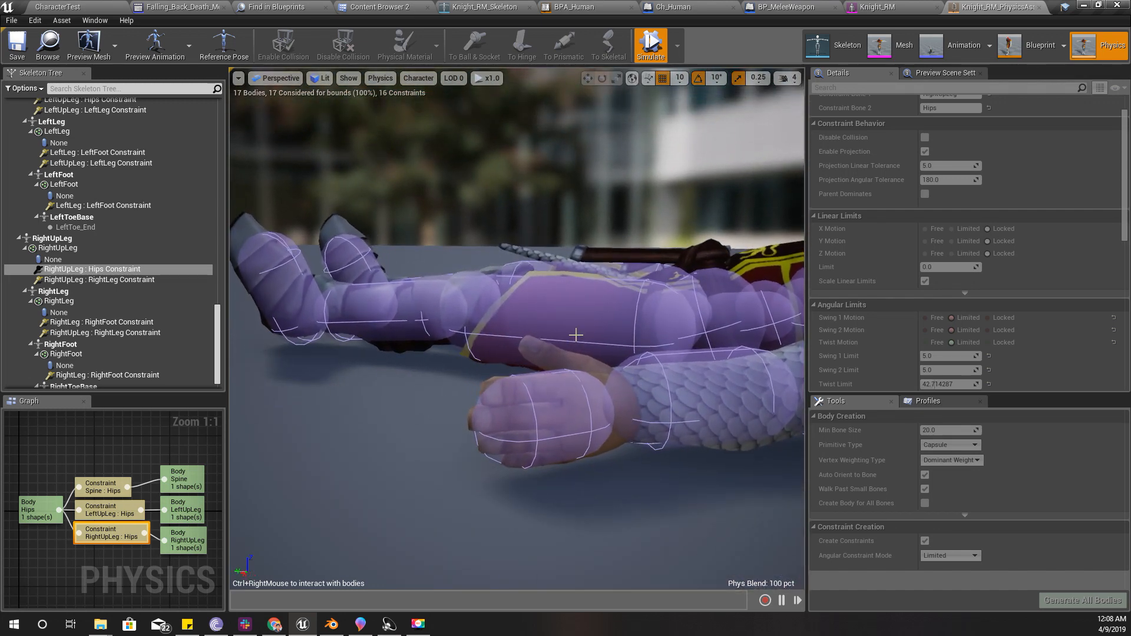
scroll(469, 335, down, 5)
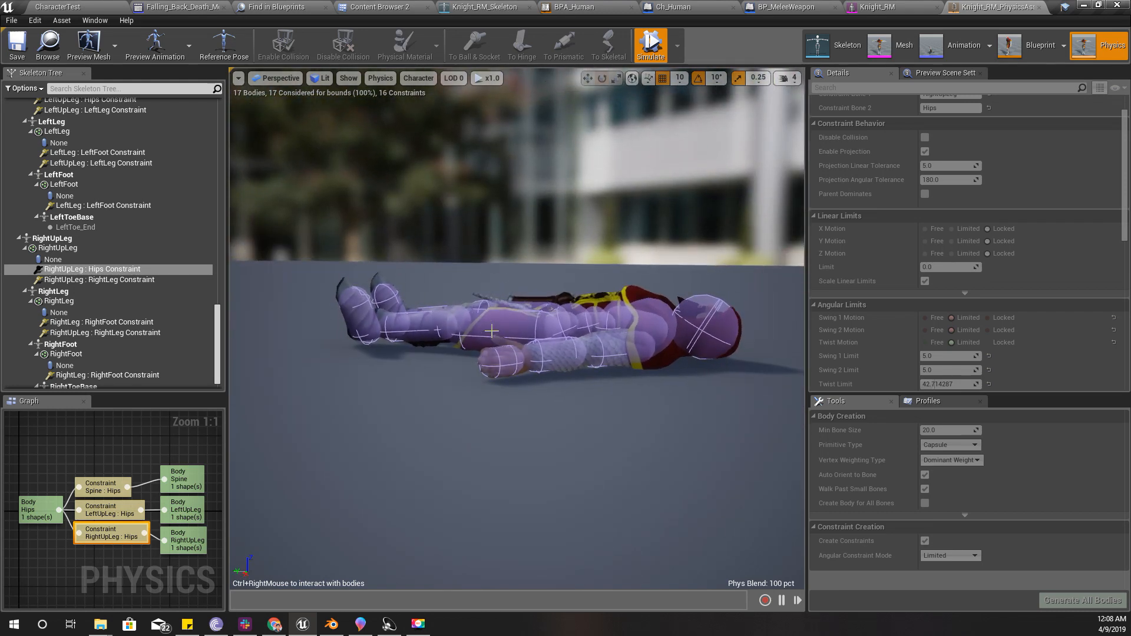
ctrl+right_drag(490, 331, 400, 176)
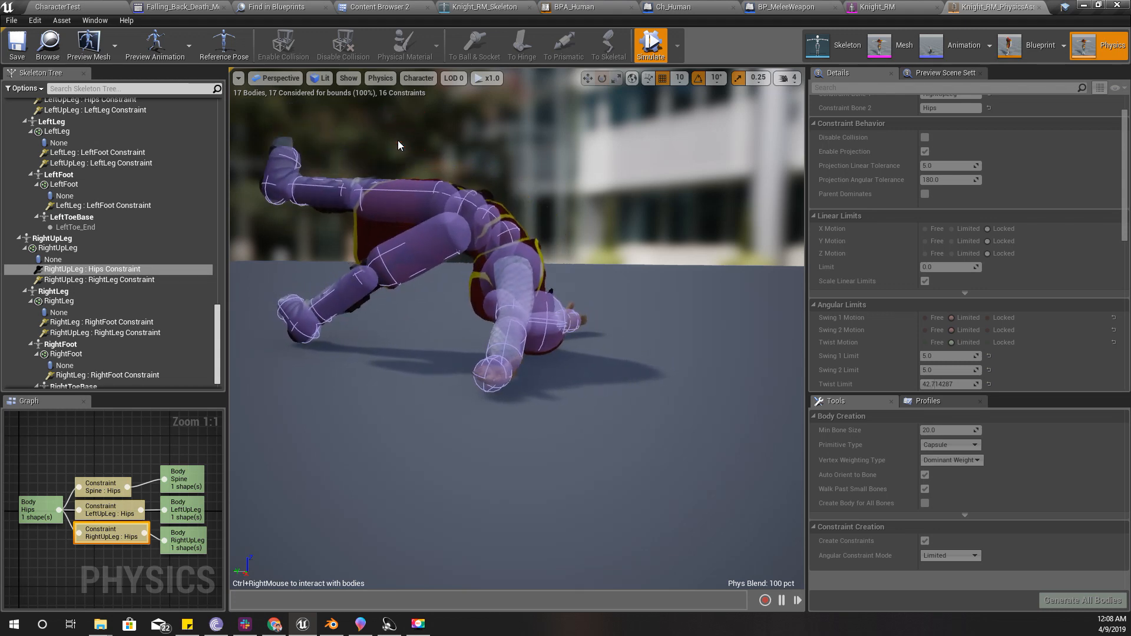
ctrl+right_drag(393, 272, 416, 118)
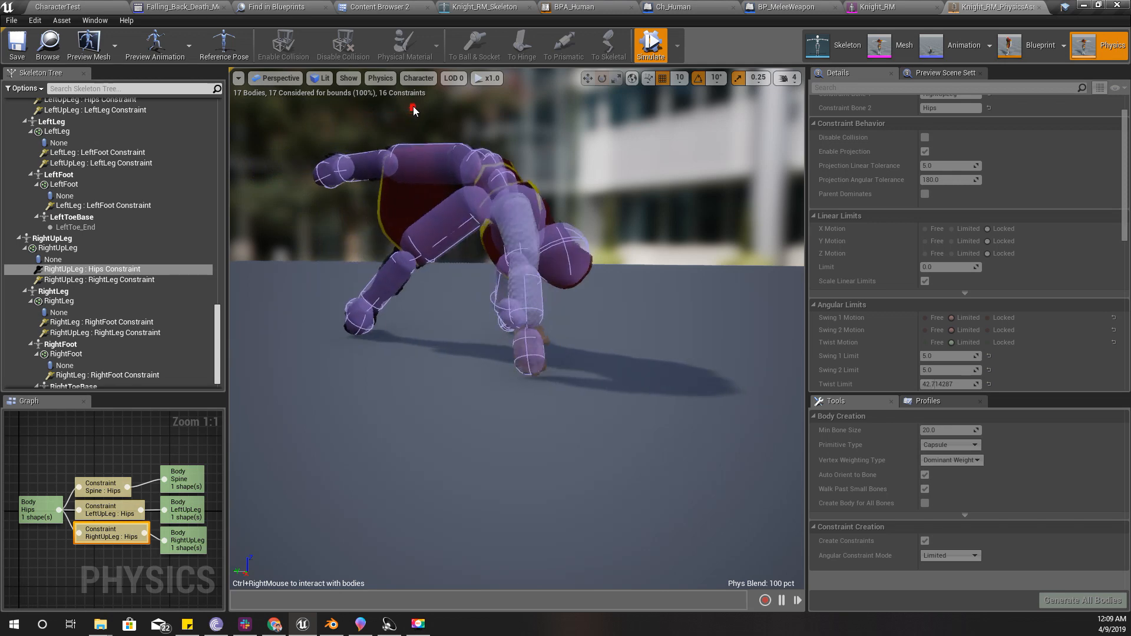
click(647, 49)
Select the LeftUpLeg : LeftLeg constraint at the left knee and set its twist limit to about 44.86
key(w)
right_drag(503, 275, 349, 155)
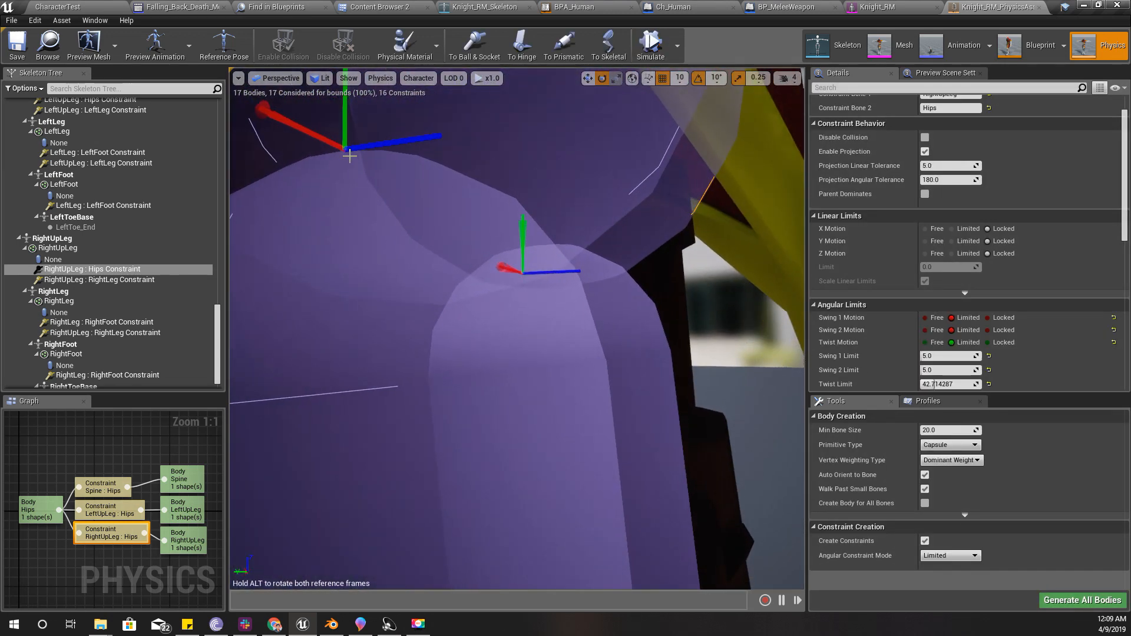
click(511, 301)
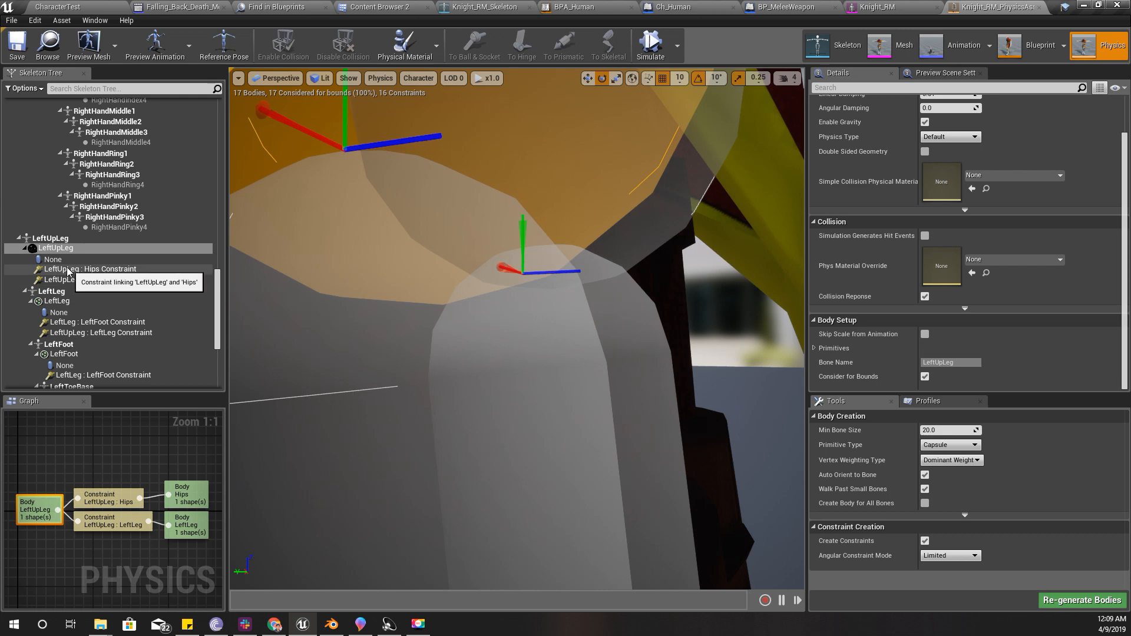
click(105, 270)
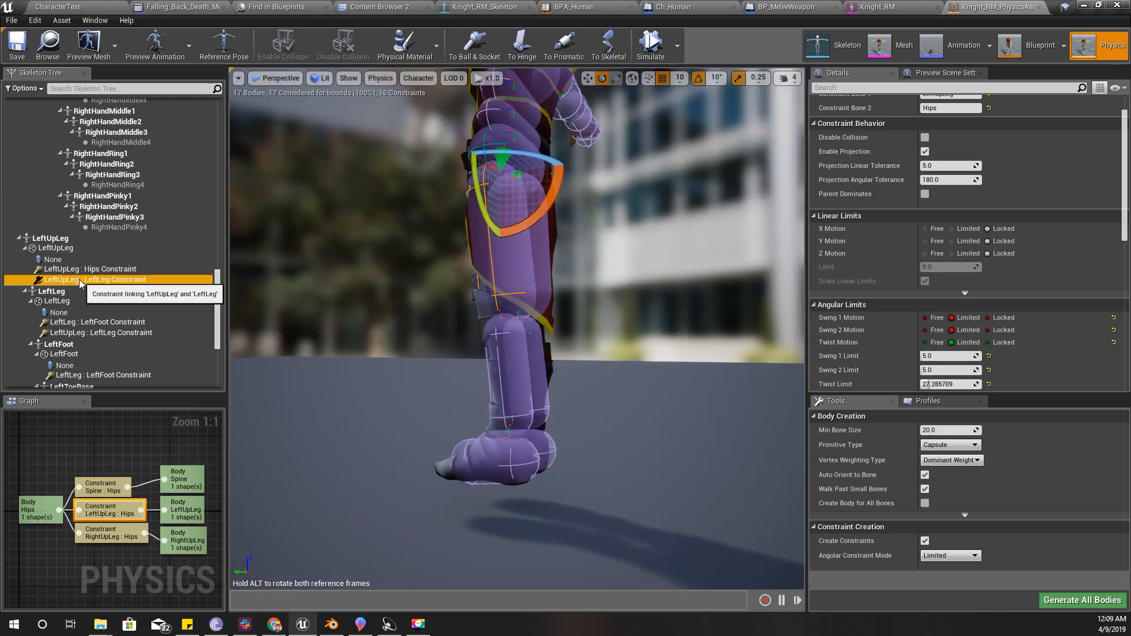
click(79, 279)
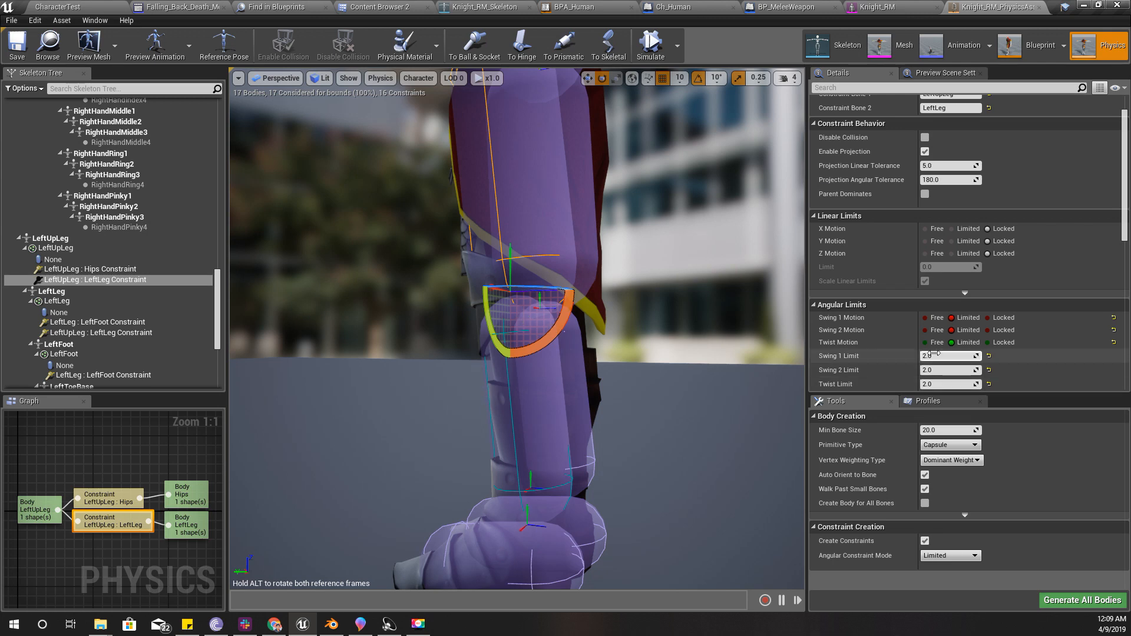
right_drag(564, 331, 644, 368)
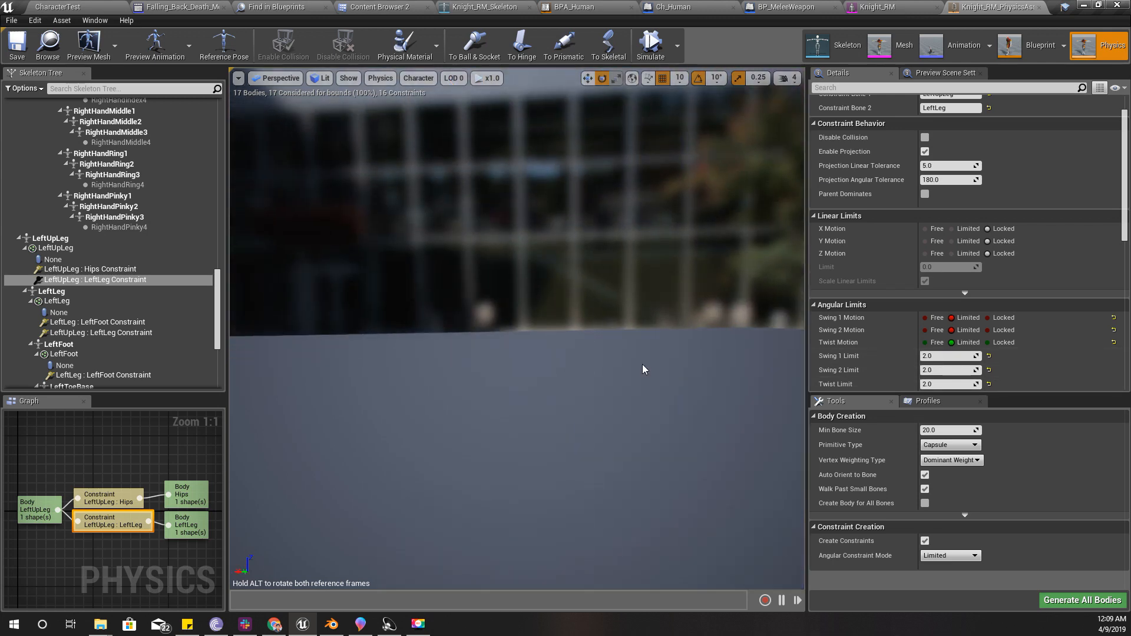
middle_drag(644, 369, 722, 289)
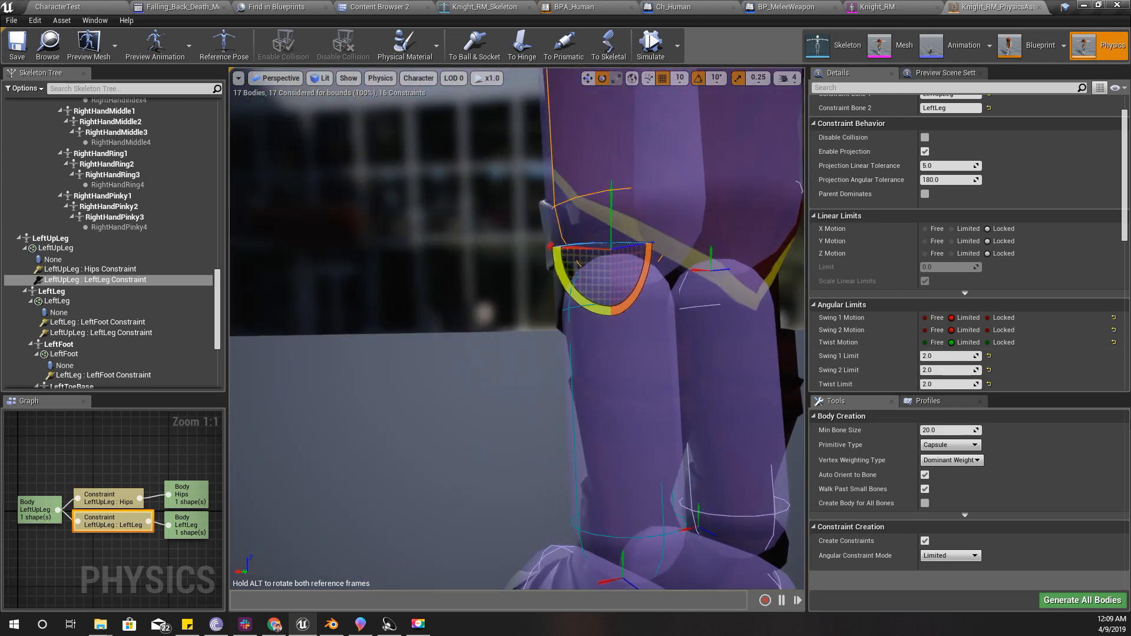
drag(935, 384, 966, 384)
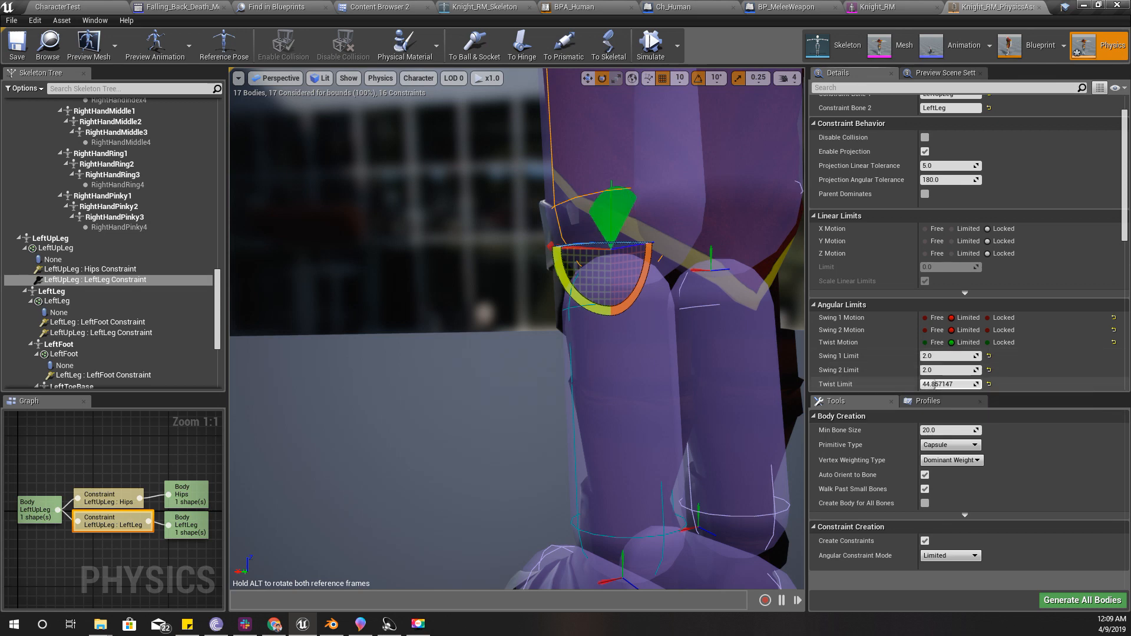
Rotate the twist range of the LeftUpLeg : LeftLeg constraint toward the front of the left knee
right_drag(593, 330, 677, 330)
middle_drag(593, 330, 471, 321)
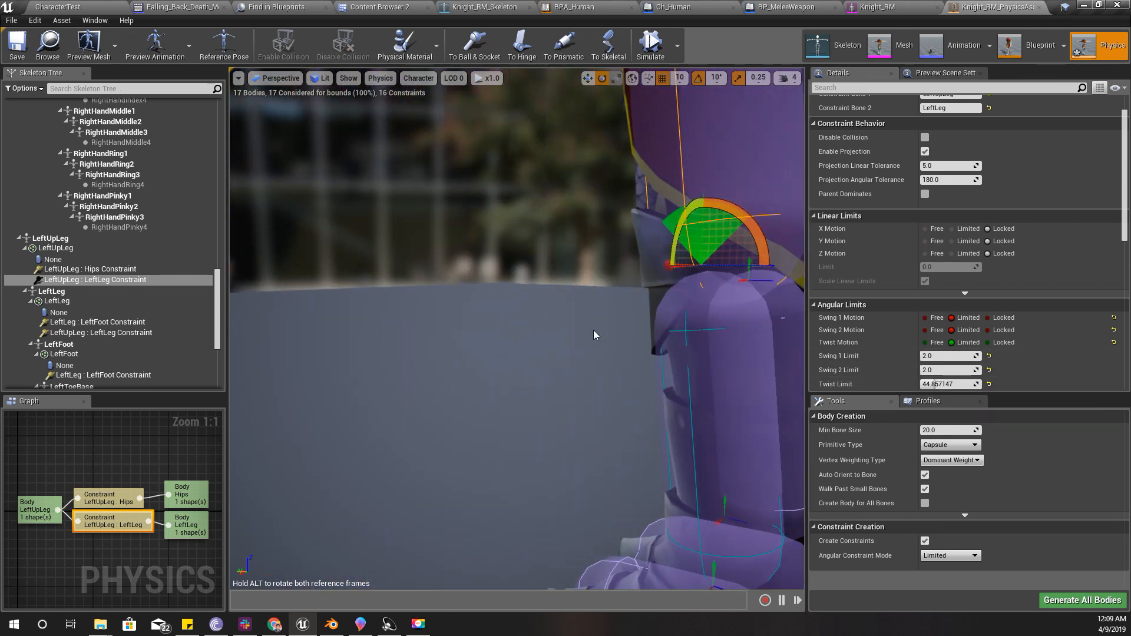
right_drag(593, 330, 677, 309)
middle_drag(599, 336, 514, 352)
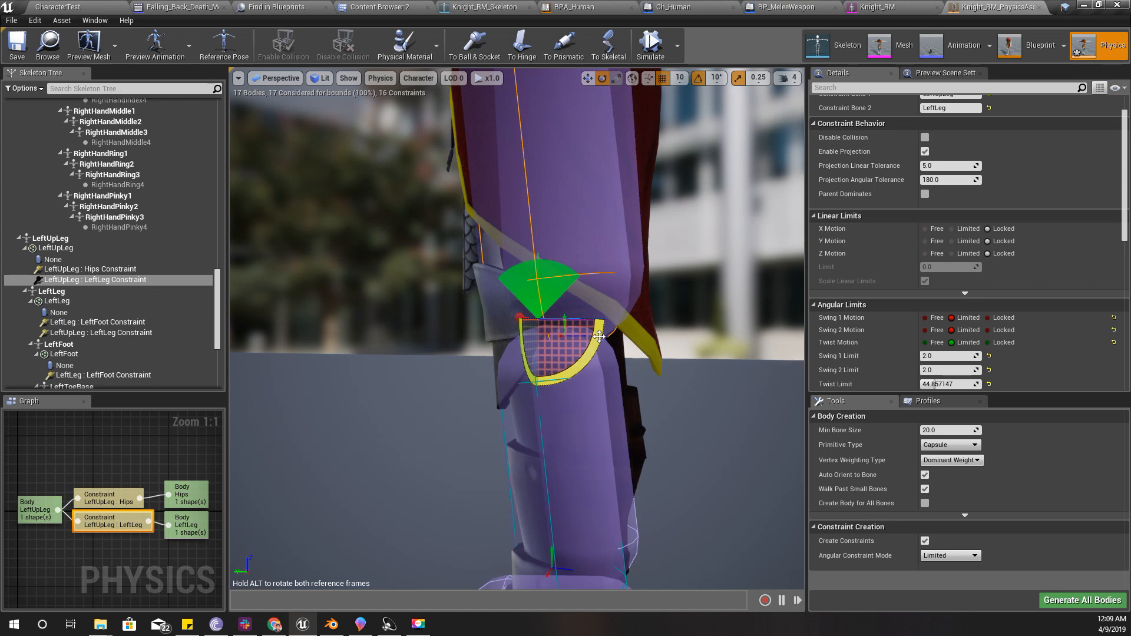
alt+right_drag(639, 235, 617, 247)
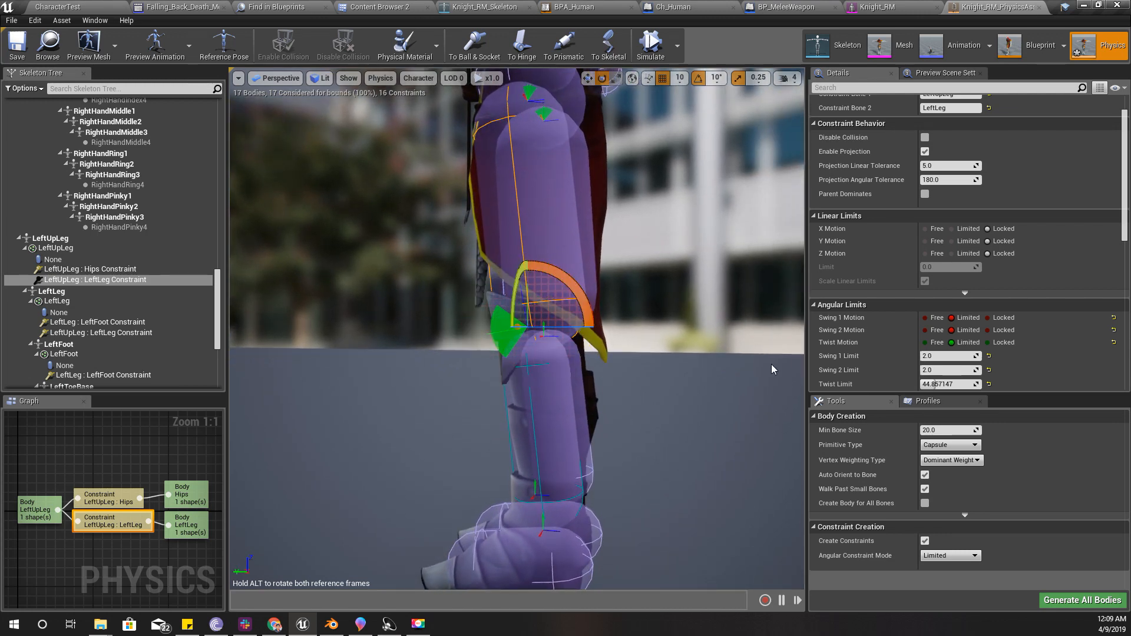
Simulate all bodies and pull on the fallen knight's leg to check how the left knee bends
scroll(766, 368, down, 3)
click(655, 52)
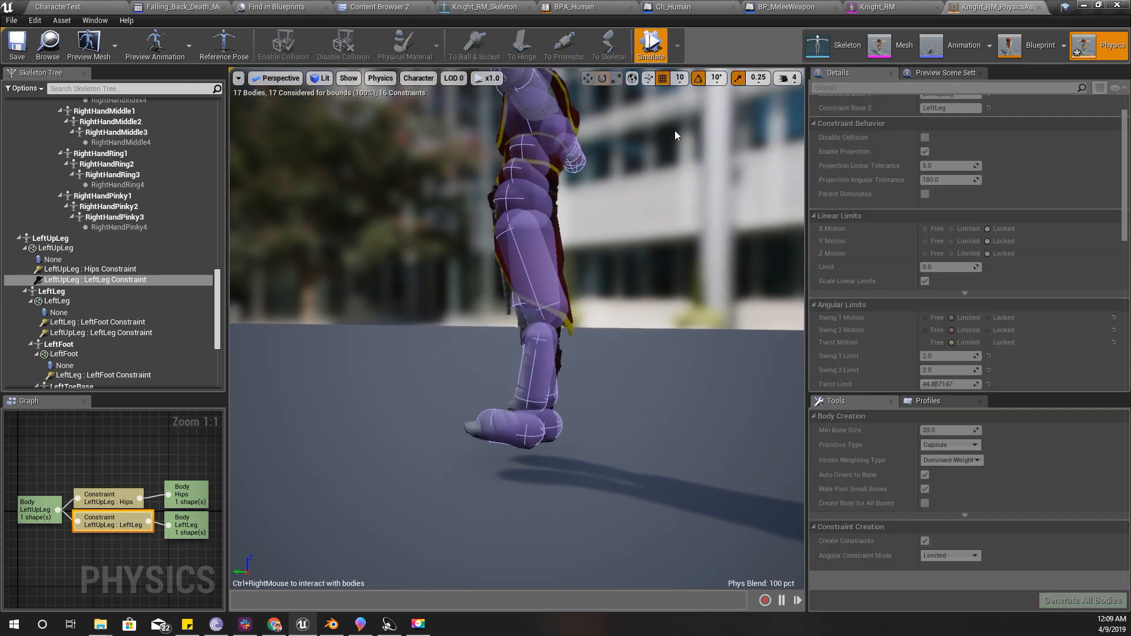
right_drag(714, 287, 837, 312)
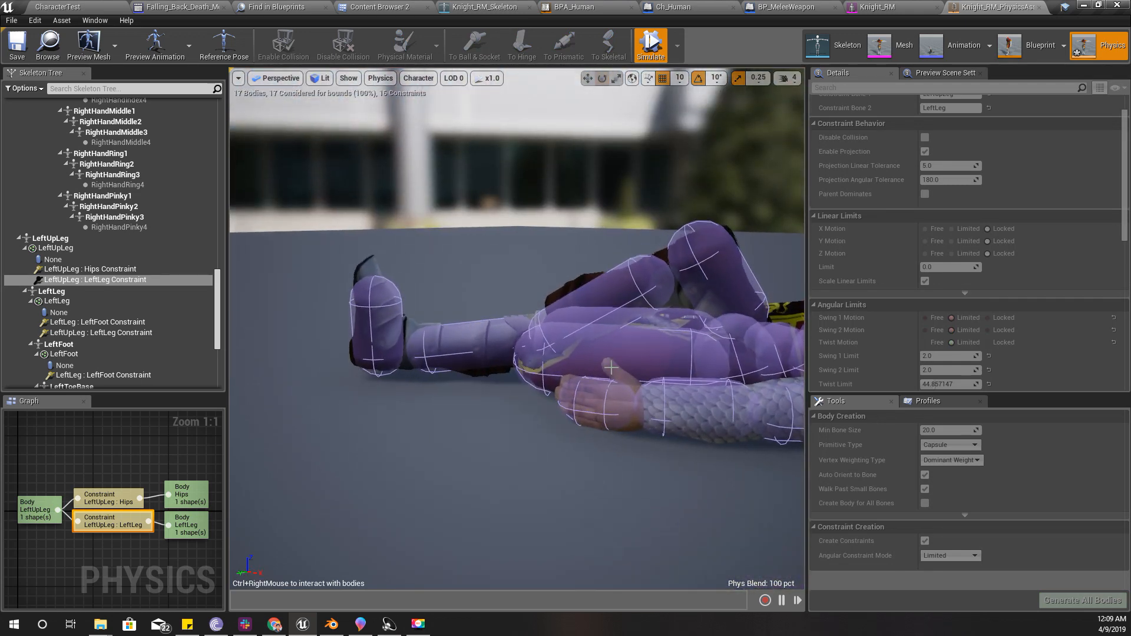
ctrl+right_drag(605, 354, 556, 177)
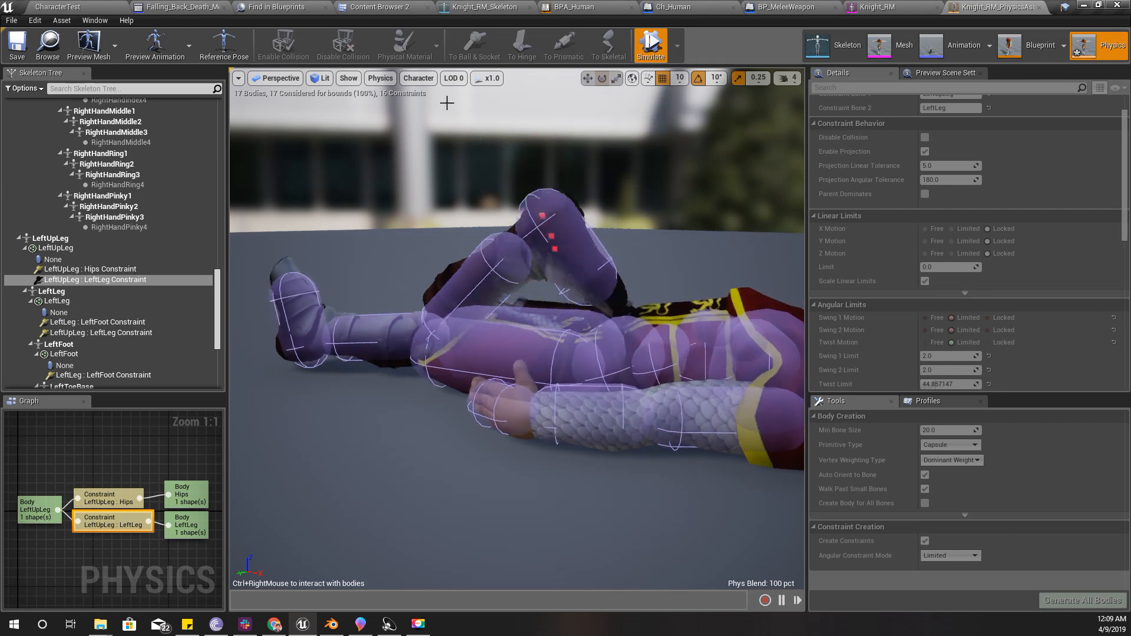
click(648, 42)
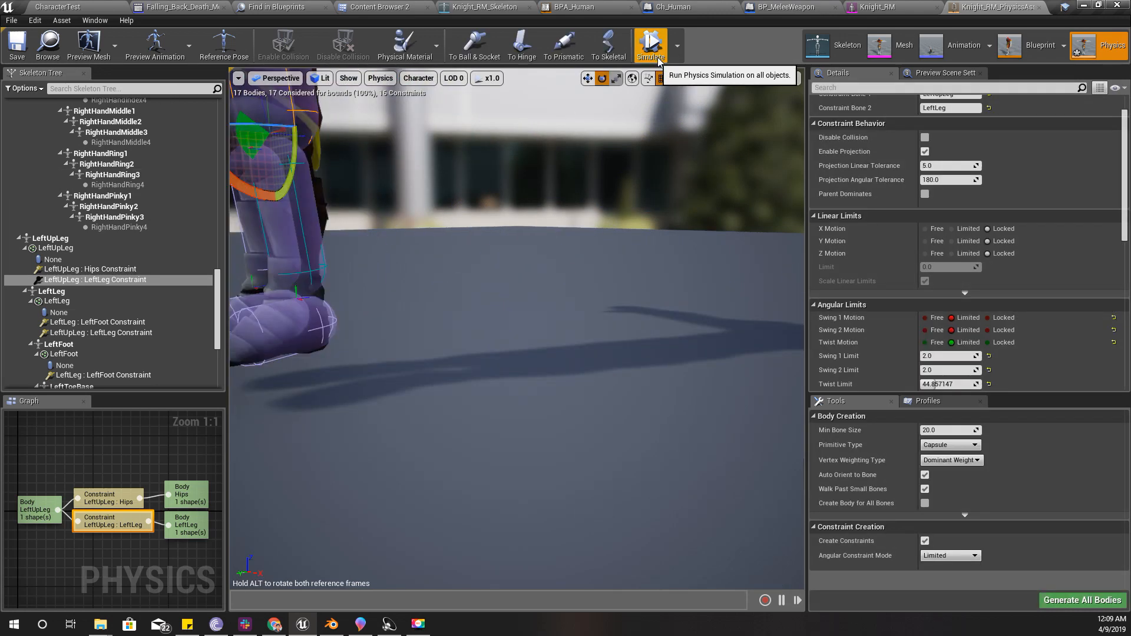
Rotate the LeftUpLeg : LeftLeg constraint by about -130 degrees toward the back of the knee, and test it by pulling the simulated ragdoll
key(f)
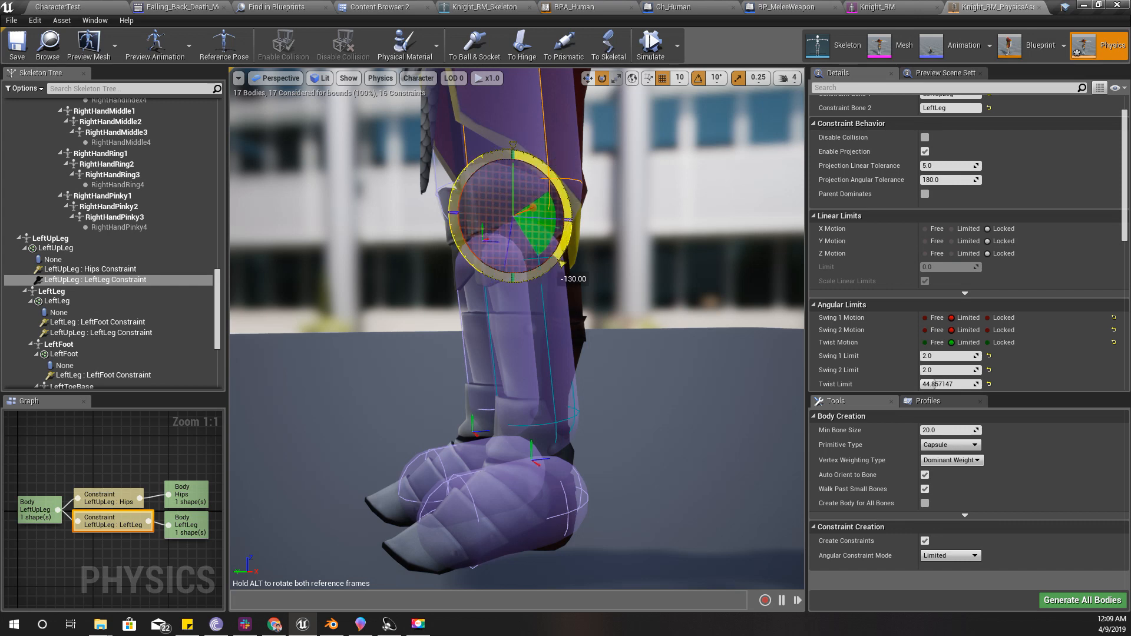
click(650, 43)
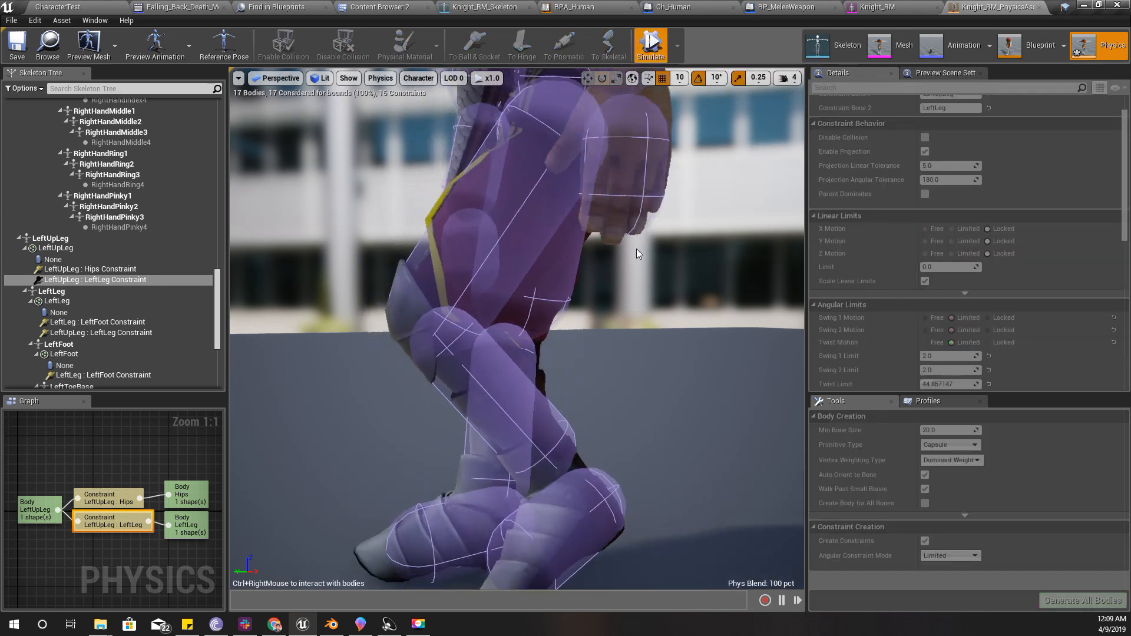
right_drag(663, 355, 590, 318)
ctrl+right_drag(480, 221, 359, 182)
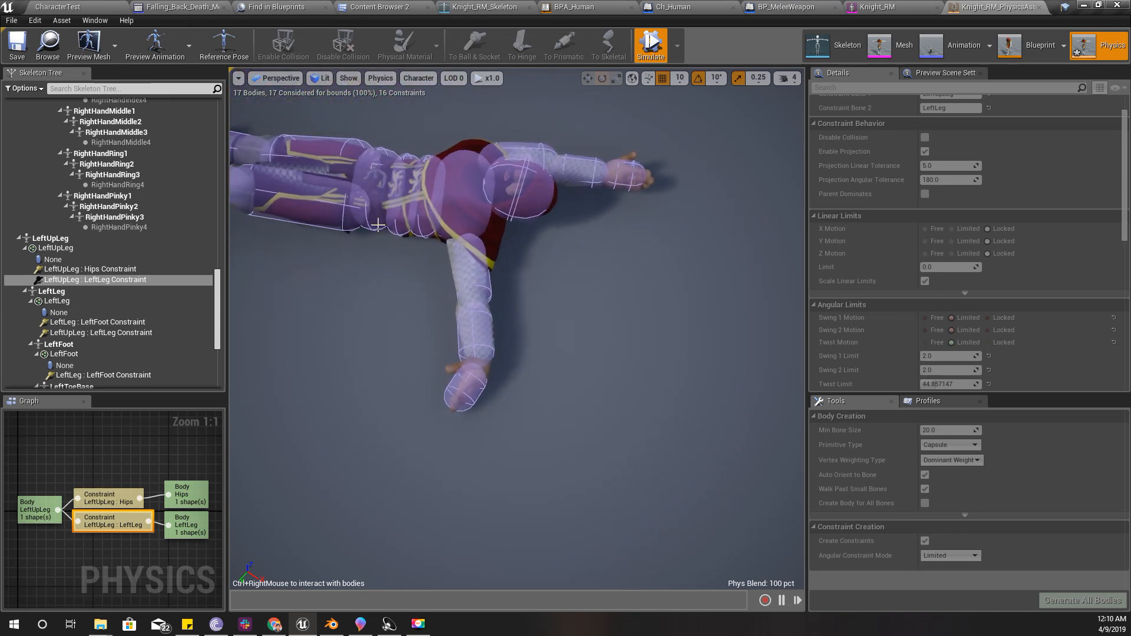
scroll(368, 224, down, 5)
scroll(373, 236, up, 8)
scroll(373, 235, down, 5)
right_drag(453, 306, 398, 82)
ctrl+right_drag(411, 291, 229, 8)
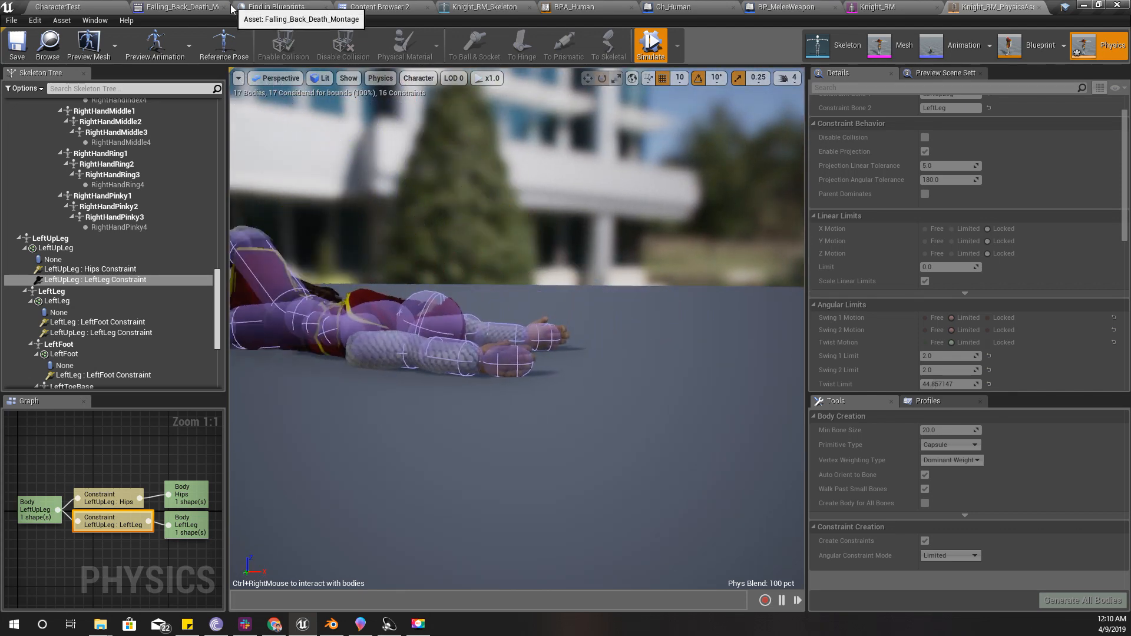
right_drag(426, 245, 524, 383)
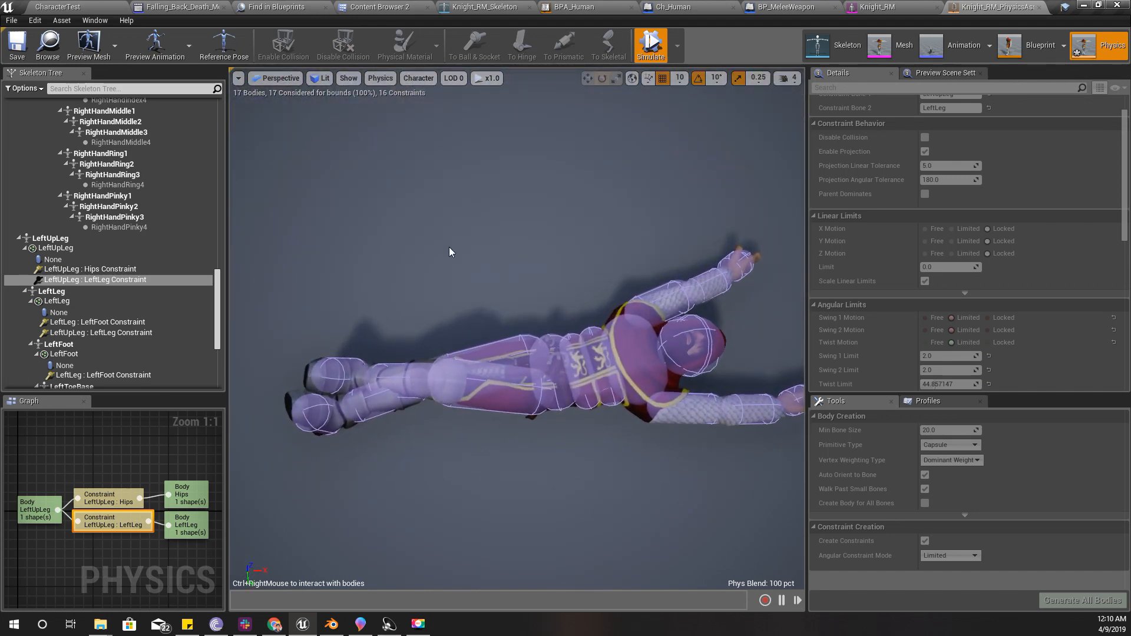
click(650, 52)
Rotate the twist range of the RightUpLeg : RightLeg constraint toward the front of the right knee and briefly simulate all bodies
key(f)
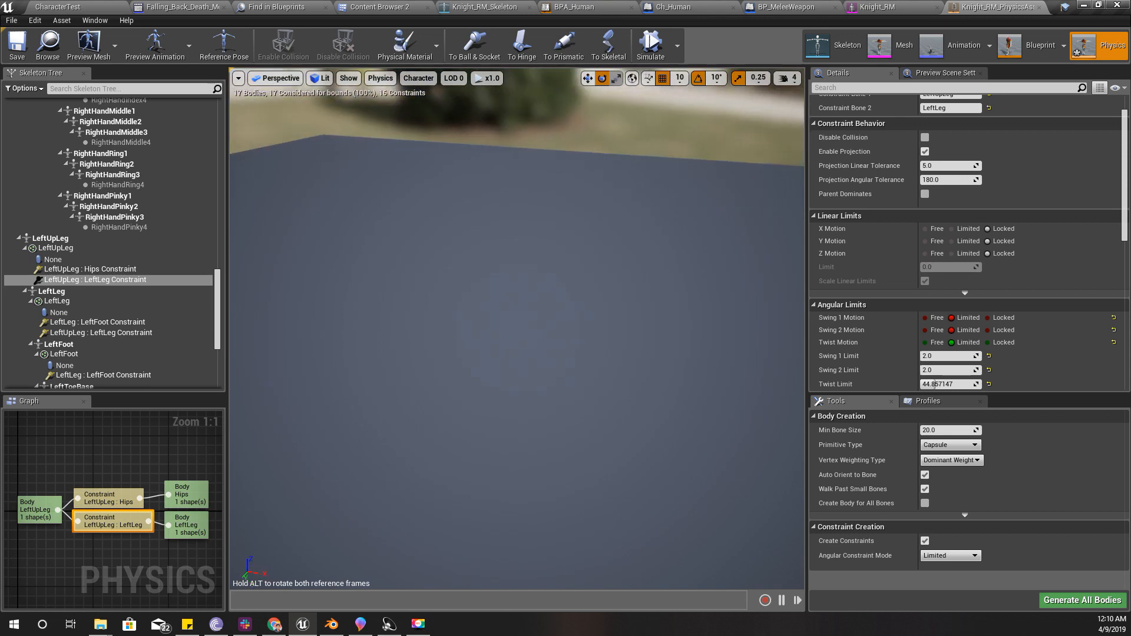
right_drag(516, 328, 395, 366)
right_drag(549, 159, 564, 134)
key(w)
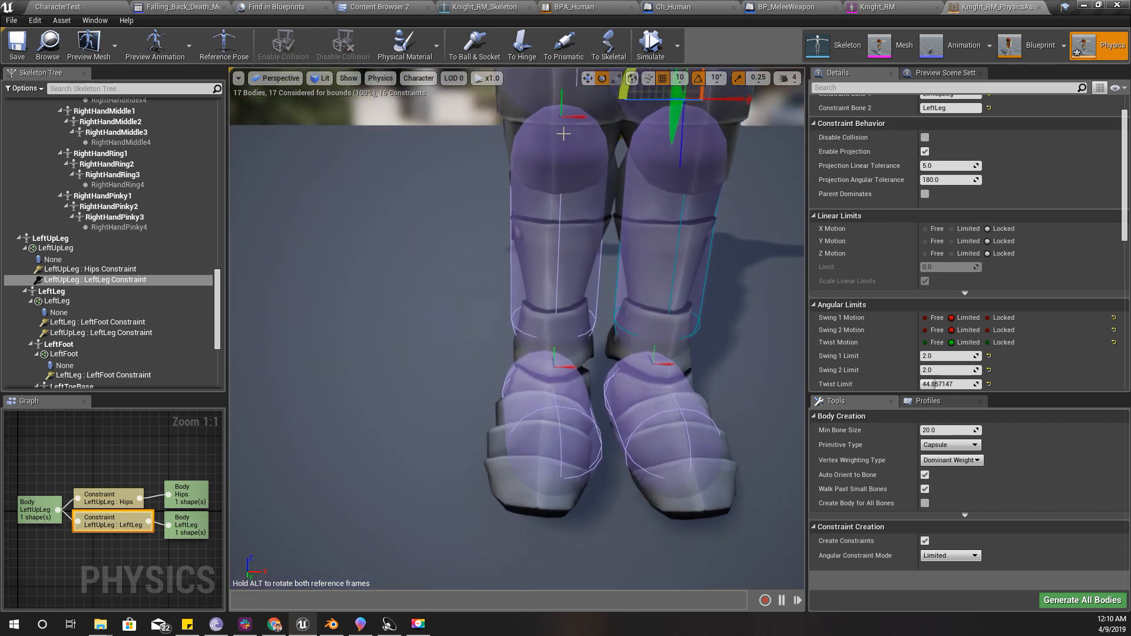
click(562, 114)
right_drag(604, 177, 611, 188)
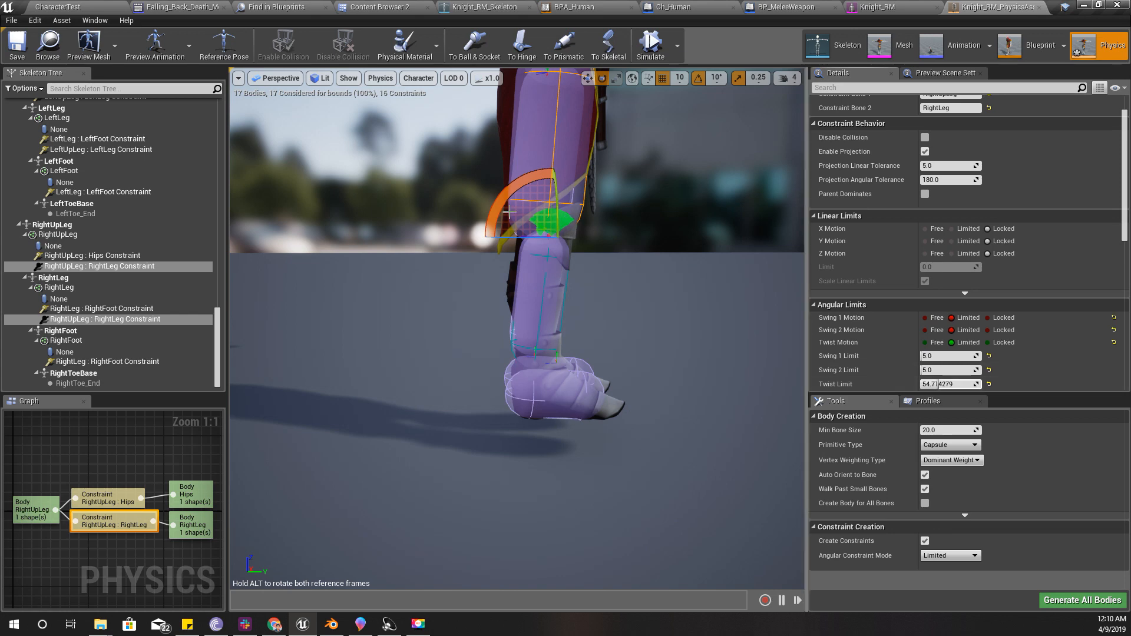
drag(508, 212, 556, 32)
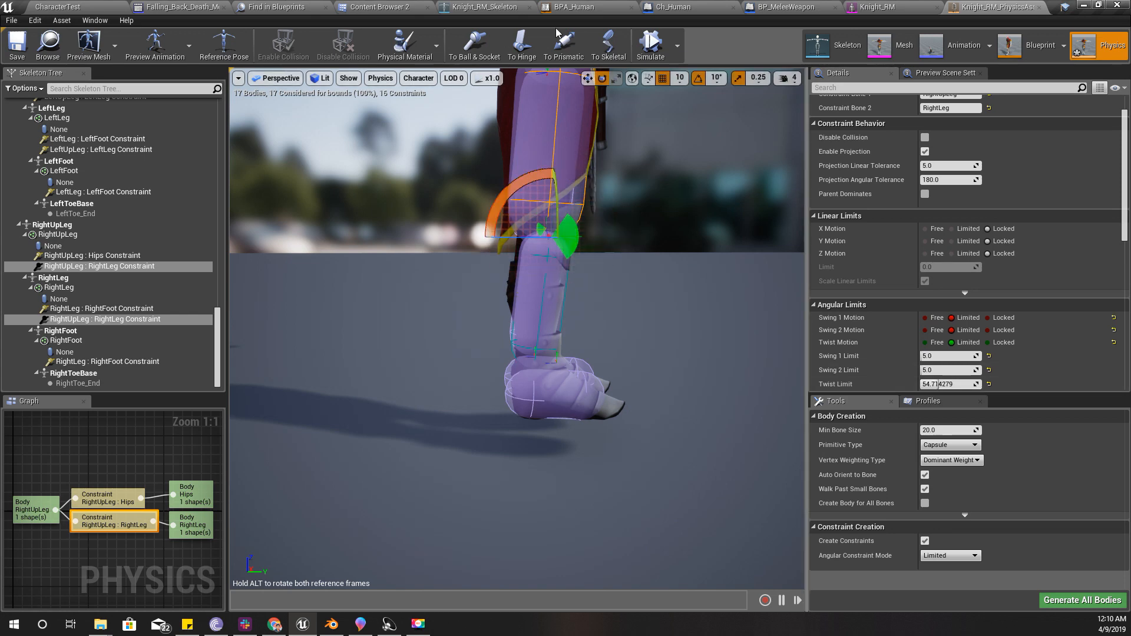
click(651, 46)
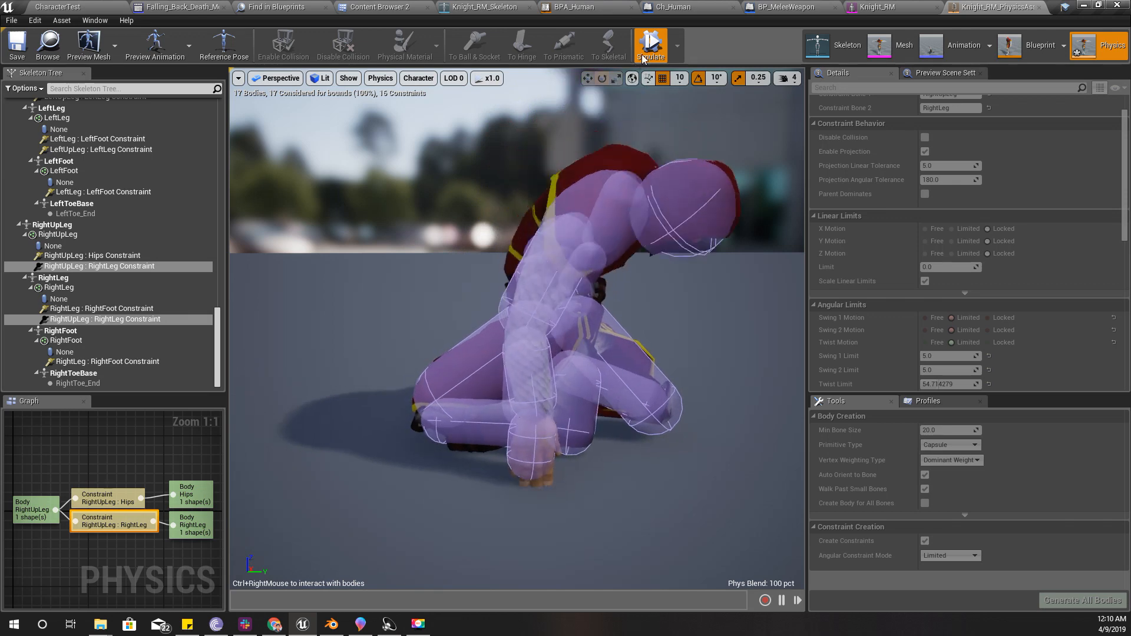
click(651, 52)
Turn the RightUpLeg : RightLeg constraint's twist range toward the back of the knee, and test it by pulling the simulated ragdoll
drag(514, 187, 538, 100)
drag(543, 166, 713, 32)
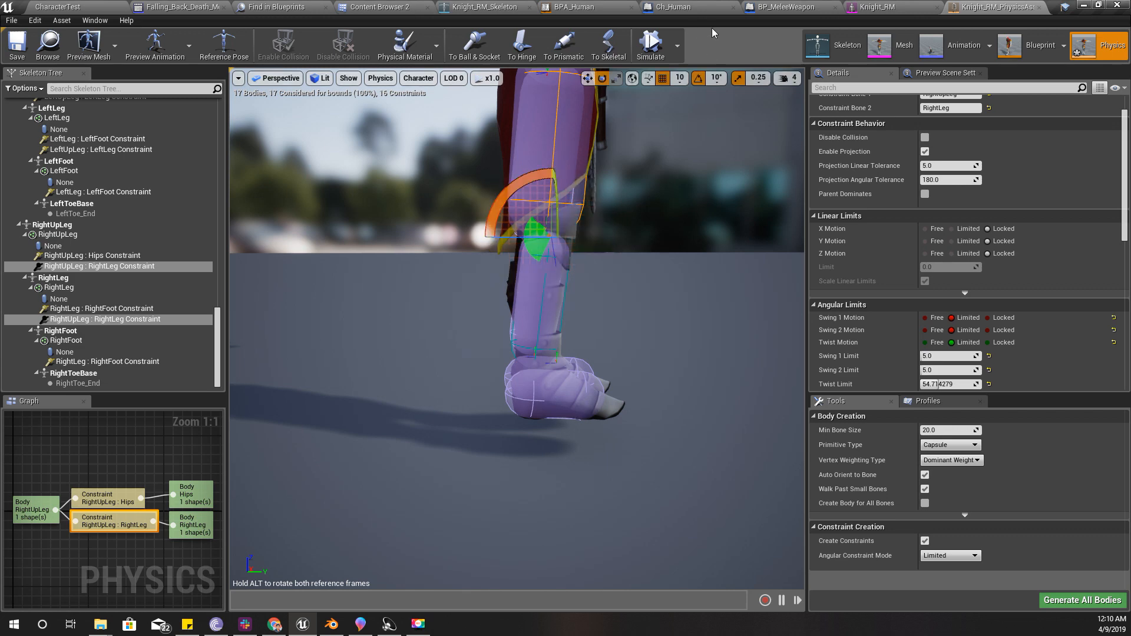
click(650, 52)
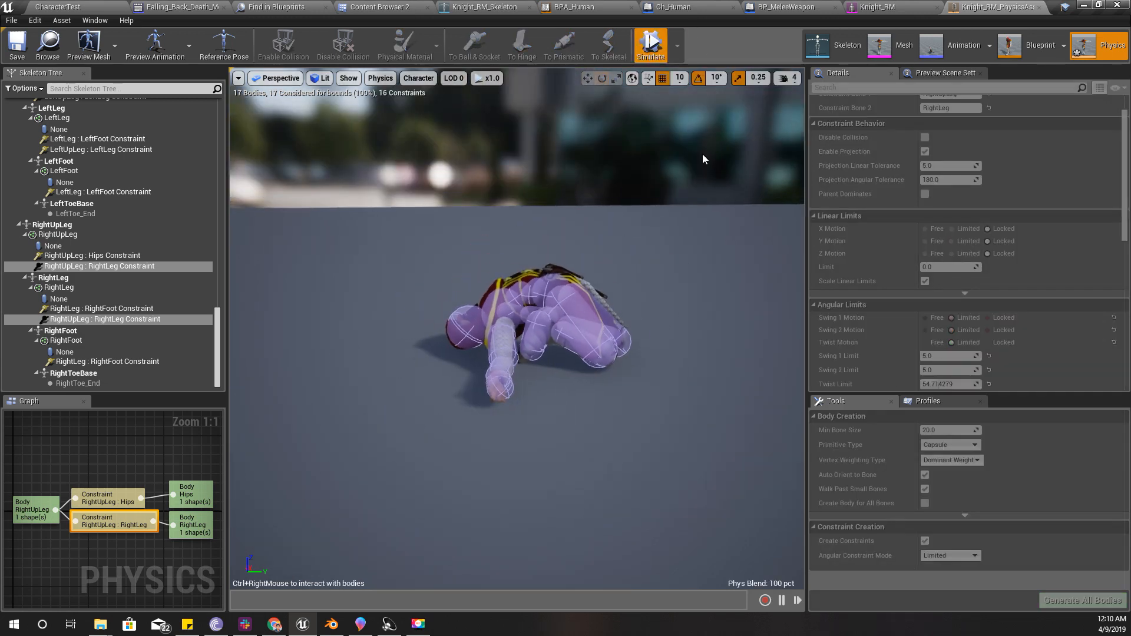
ctrl+right_drag(502, 235, 341, 177)
right_drag(295, 242, 492, 192)
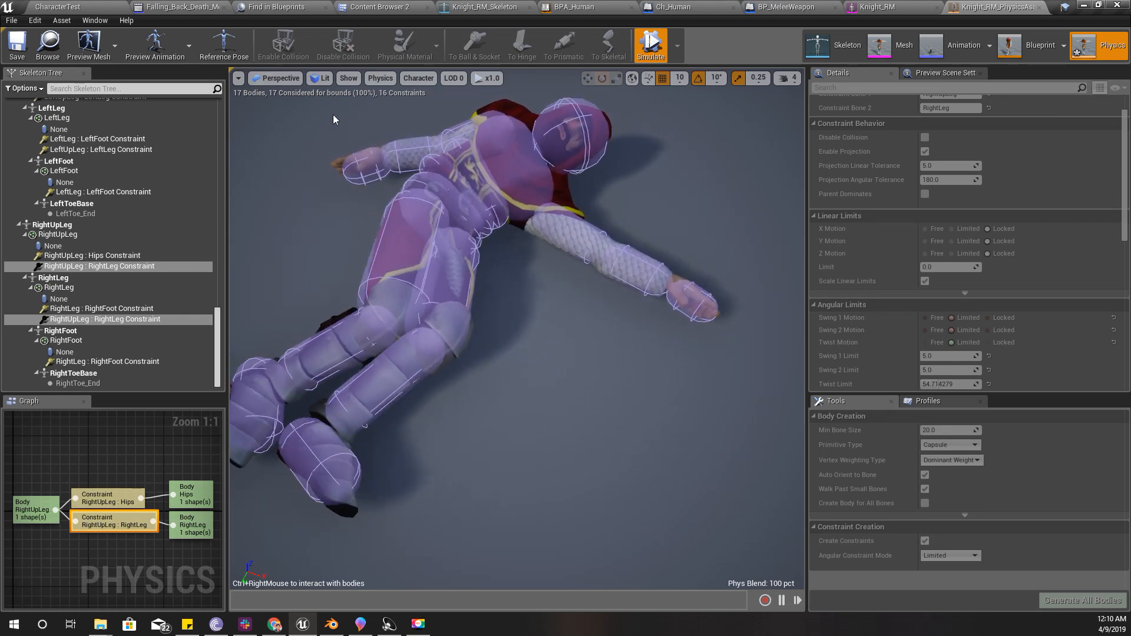
click(650, 46)
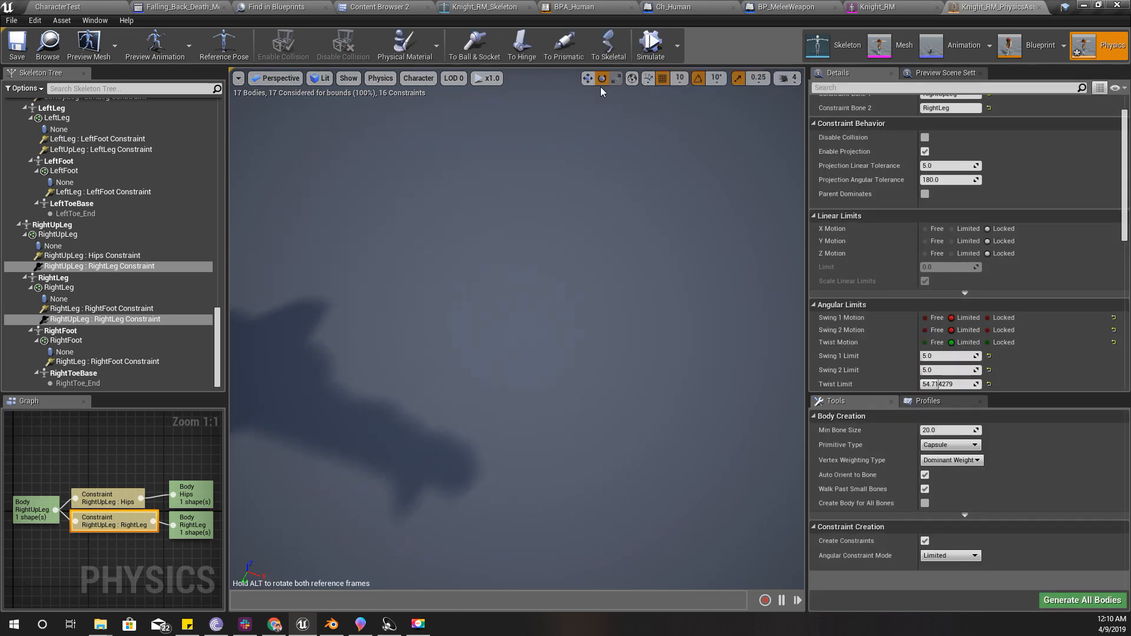
In Ch_Human's Update Health macro, route the execution flow from the SET Ready node into the Play Anim Montage node
click(84, 6)
right_drag(590, 257, 506, 259)
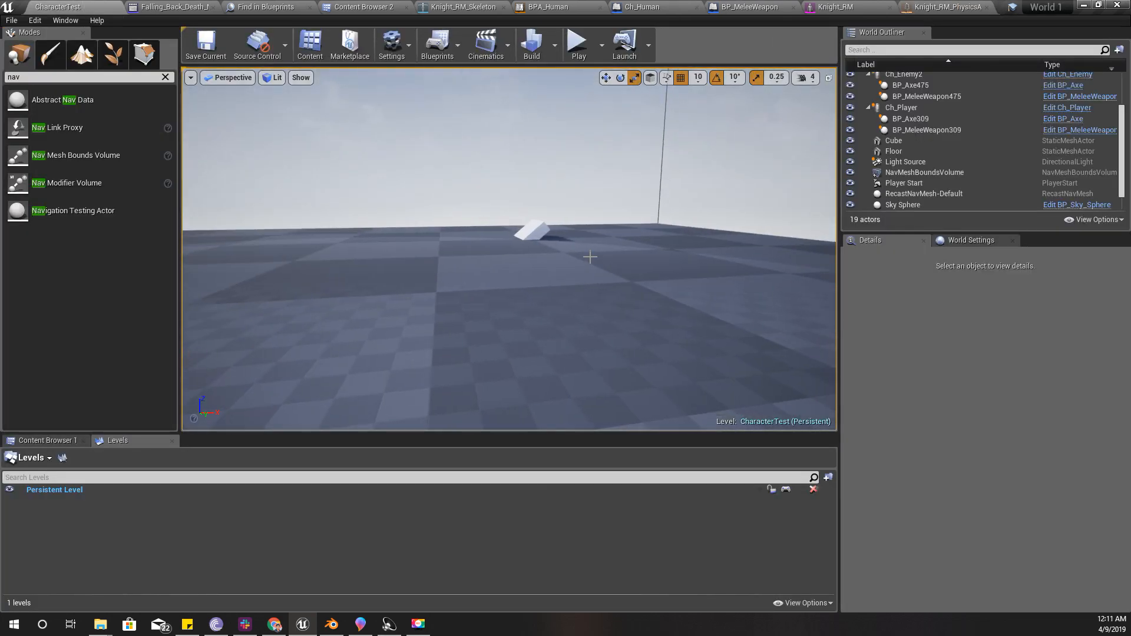
click(651, 7)
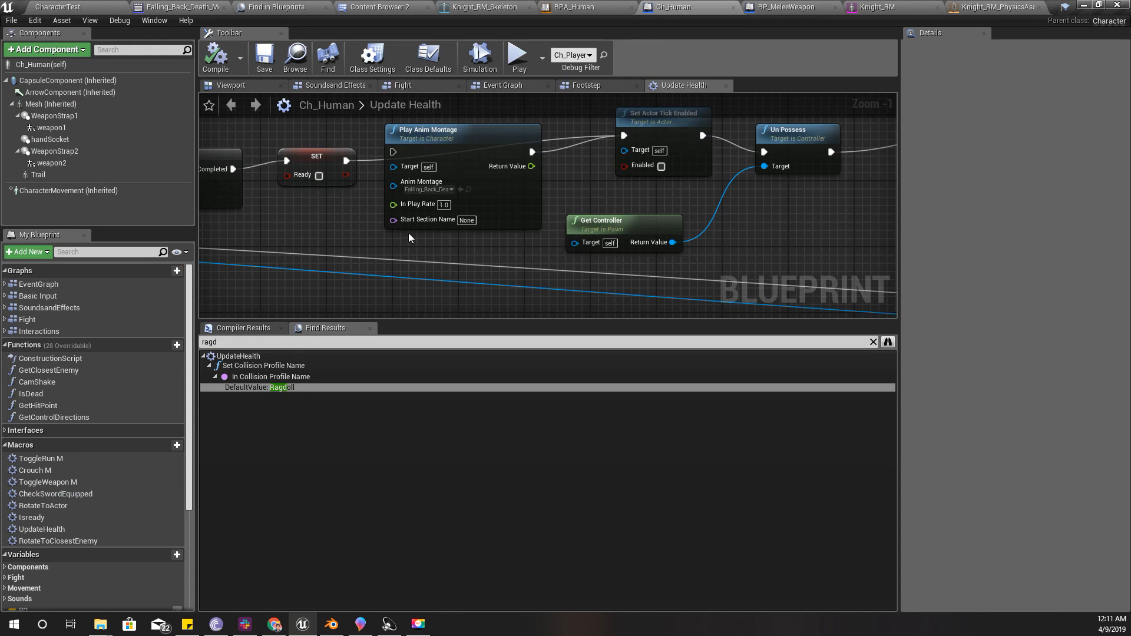
drag(393, 152, 346, 161)
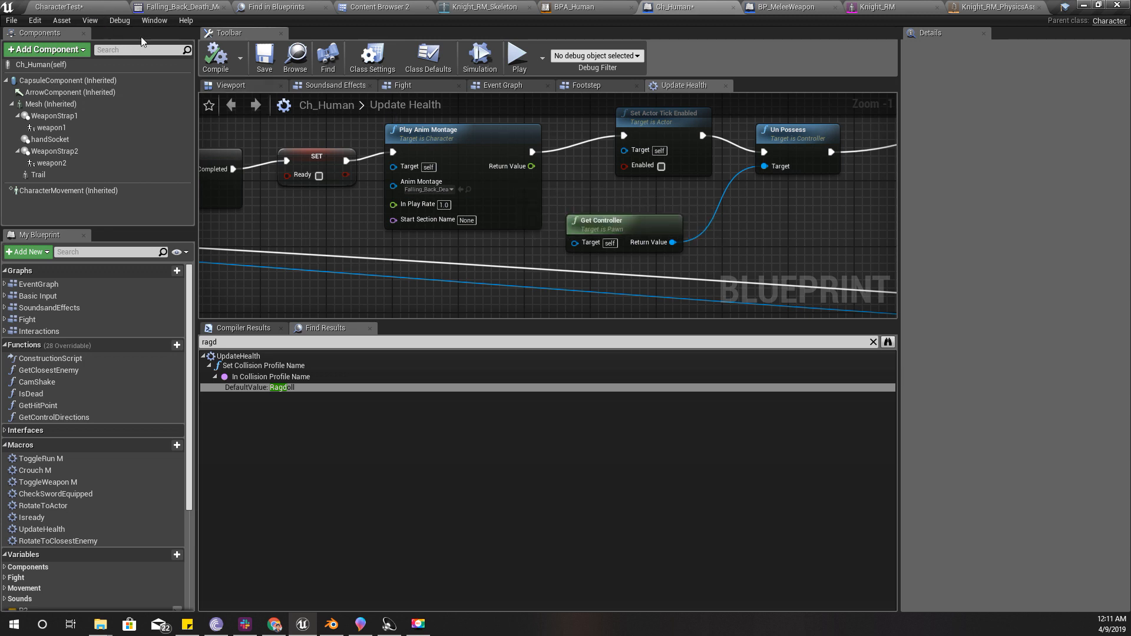
Play-test the CharacterTest level by attacking the enemies to check their death ragdolls, and return to the normal editor layout after stopping
click(62, 6)
right_drag(509, 248, 354, 277)
right_drag(601, 288, 605, 300)
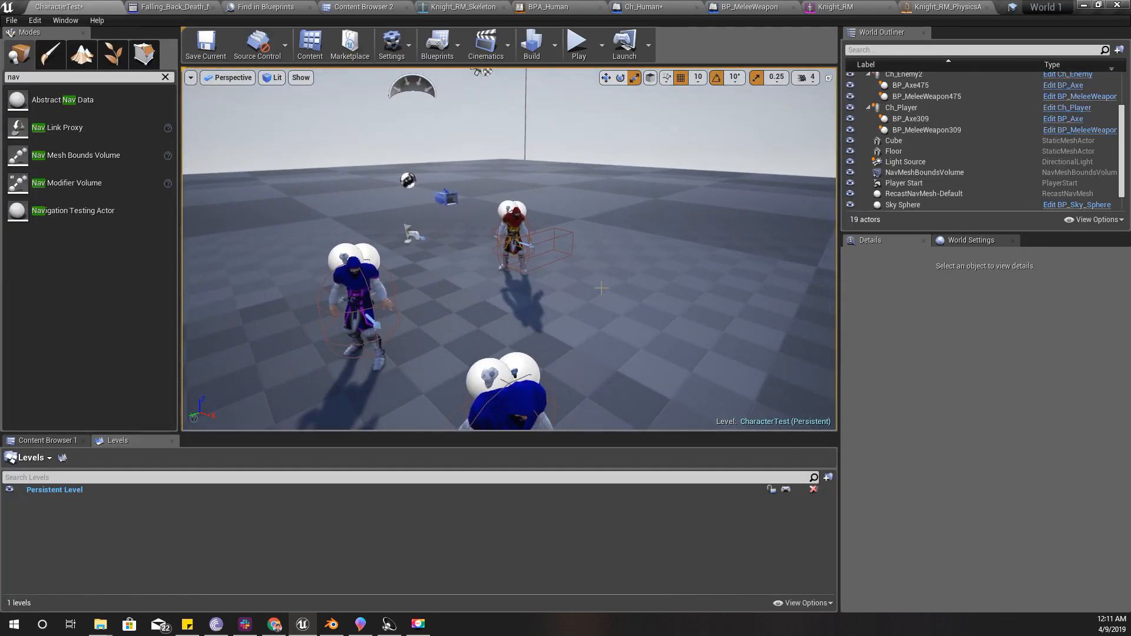
key(alt+p)
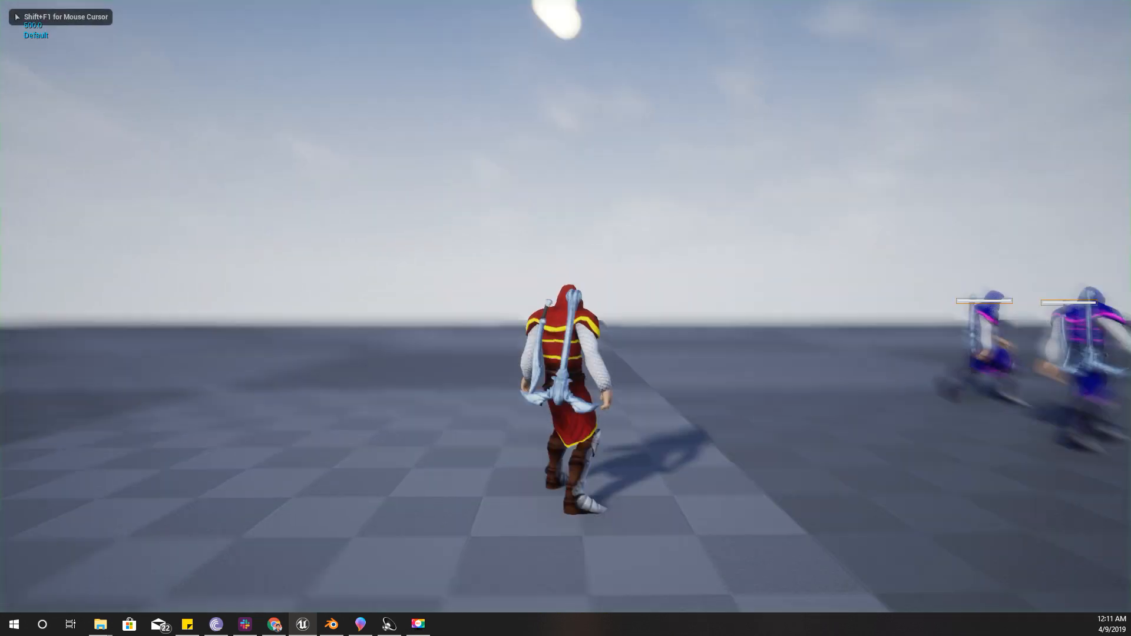
key(w)
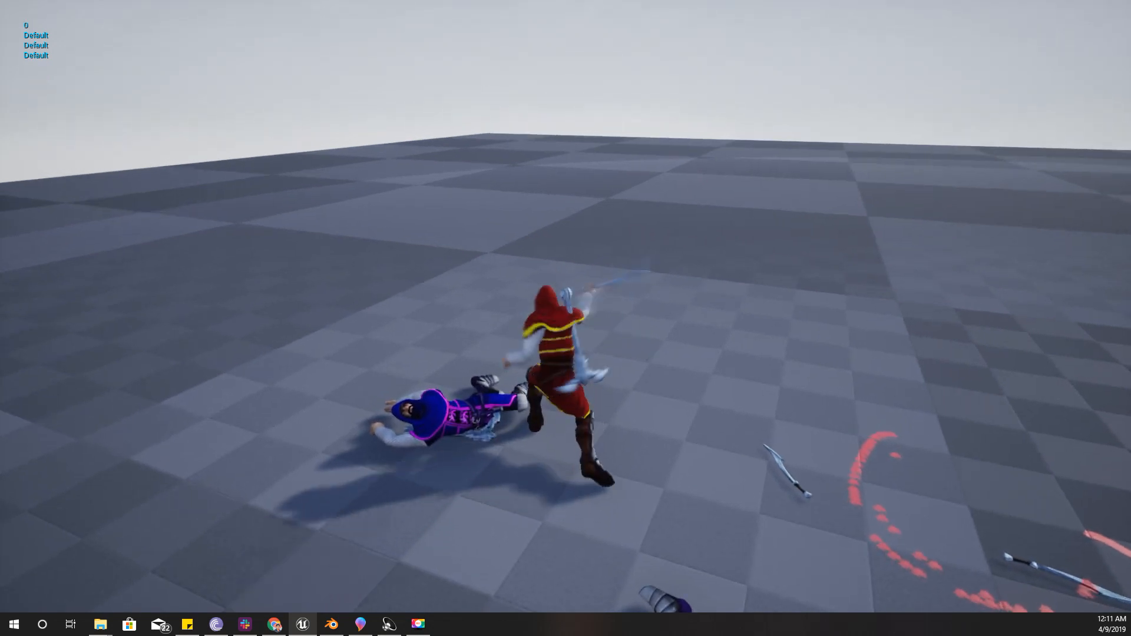
key(Escape)
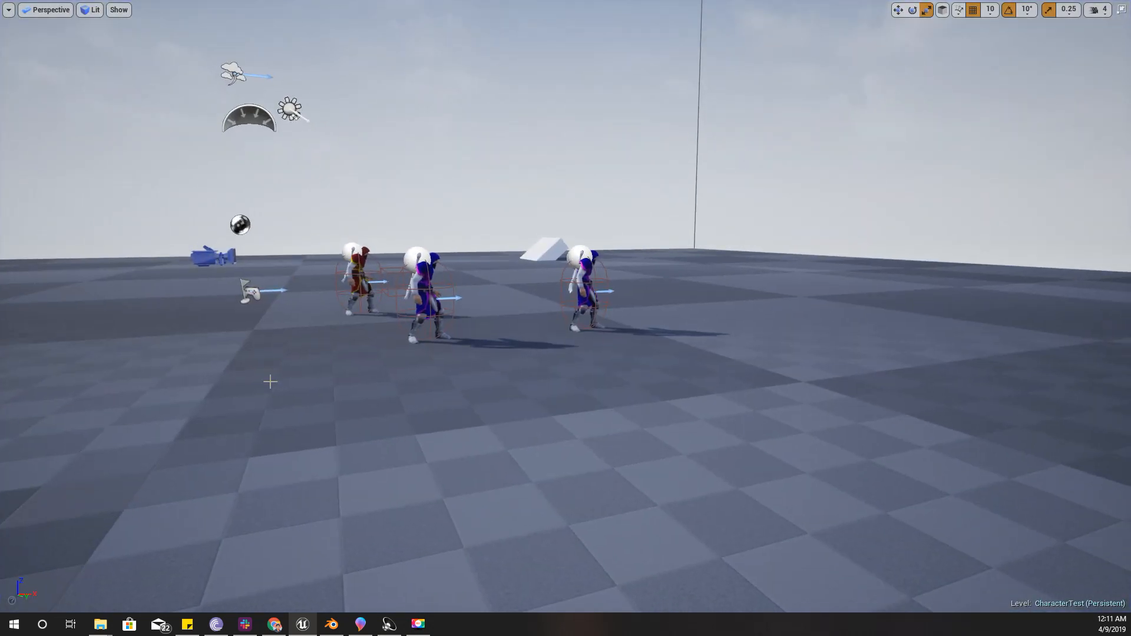
right_drag(271, 382, 206, 393)
key(F11)
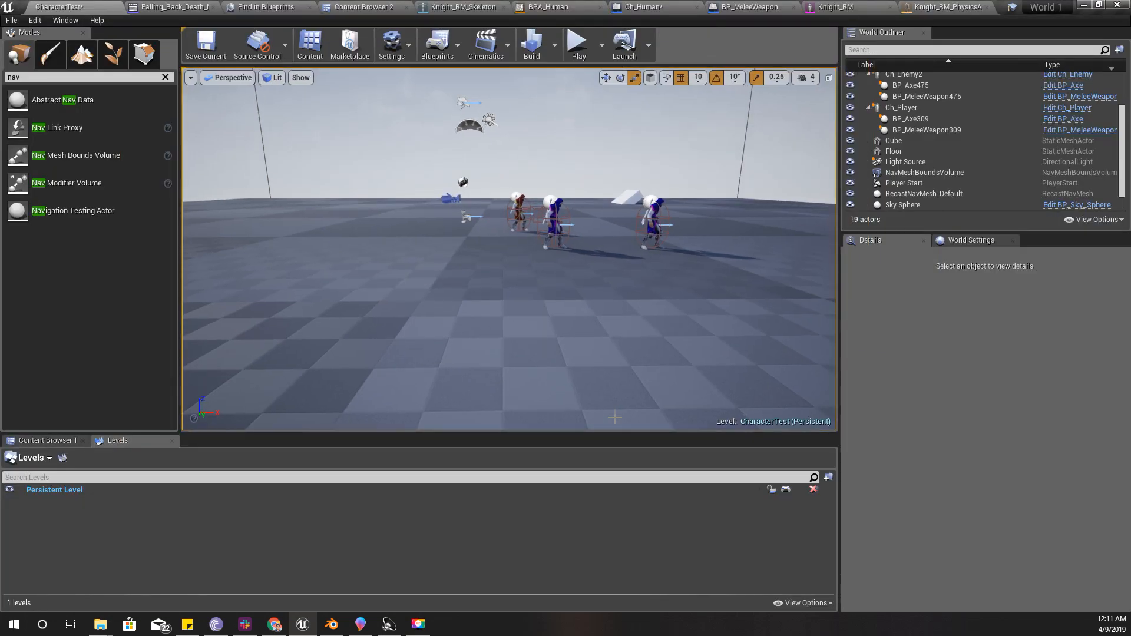